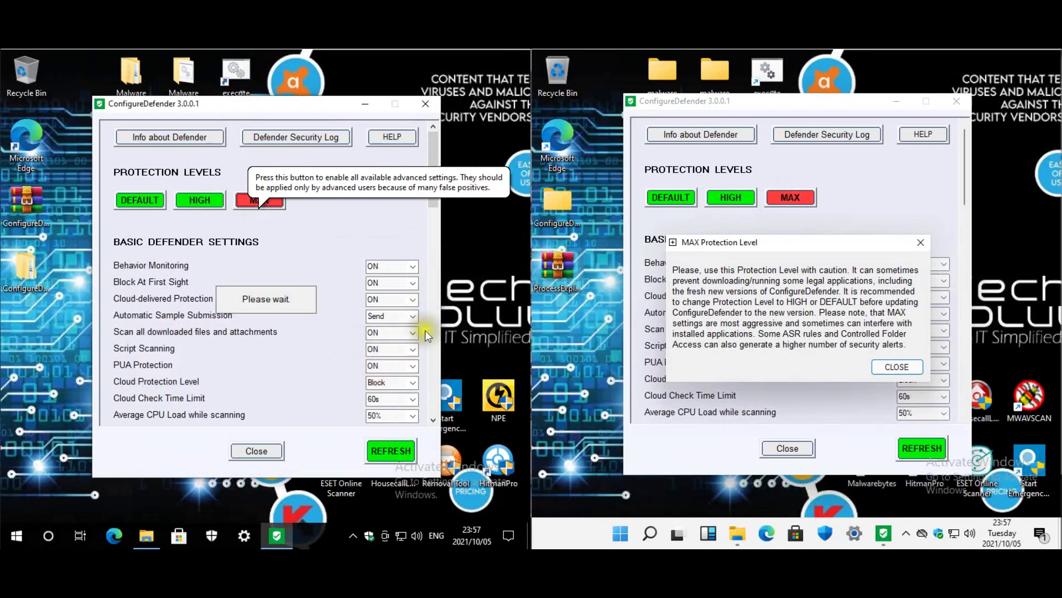
# Finish applying the MAX protection level on both machines, acknowledging the caution and excluded-folders notices.
pyautogui.click(916, 367)
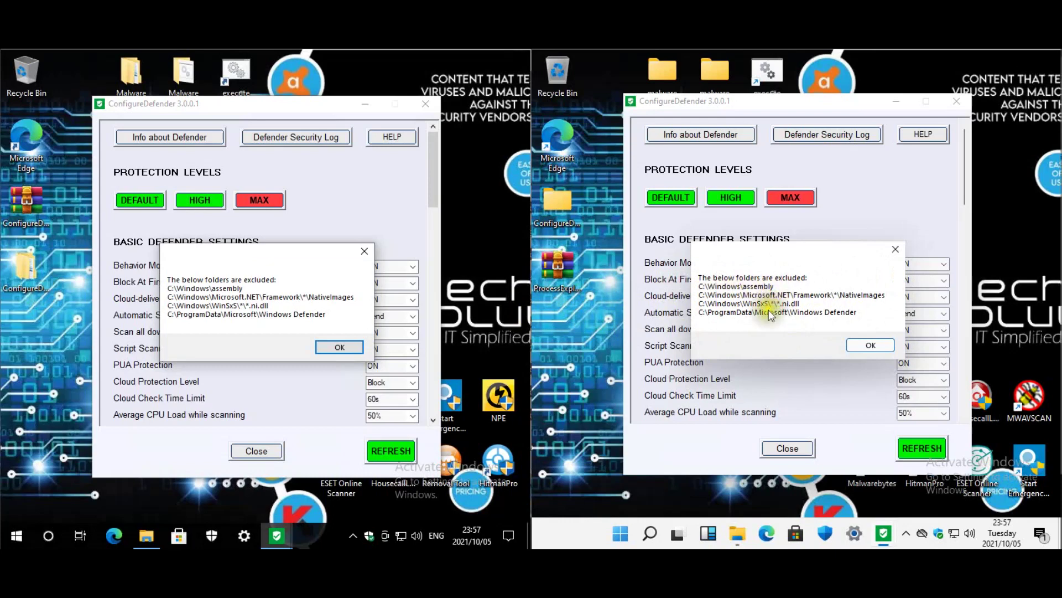
pyautogui.click(871, 345)
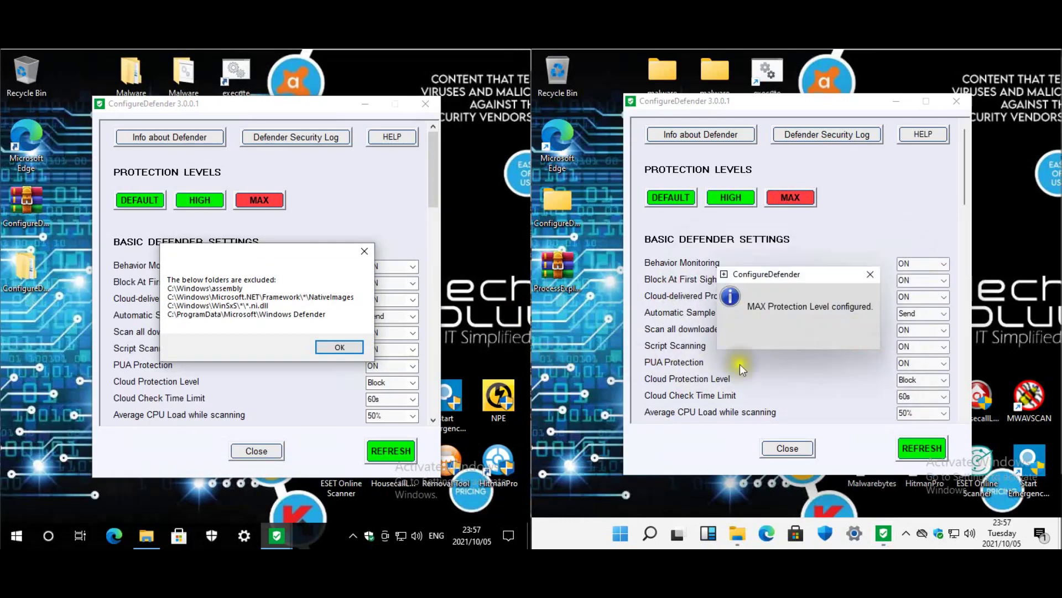
pyautogui.click(340, 347)
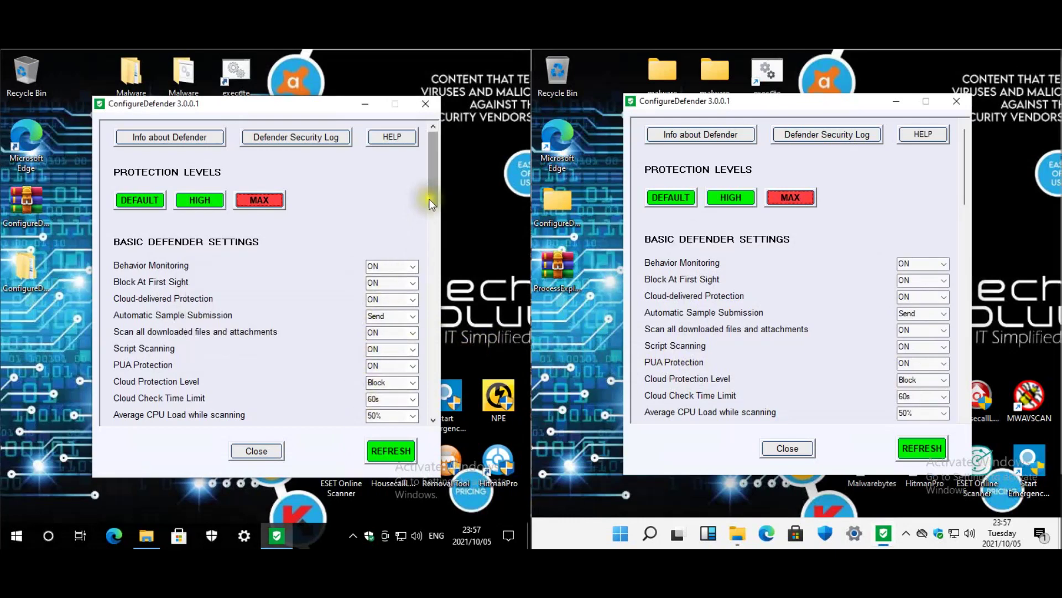
# Examine the applied Defender settings on both machines, including the Cloud Protection Level options and the Exploit Guard rules on Windows 10.
pyautogui.scroll(-3, 430, 202)
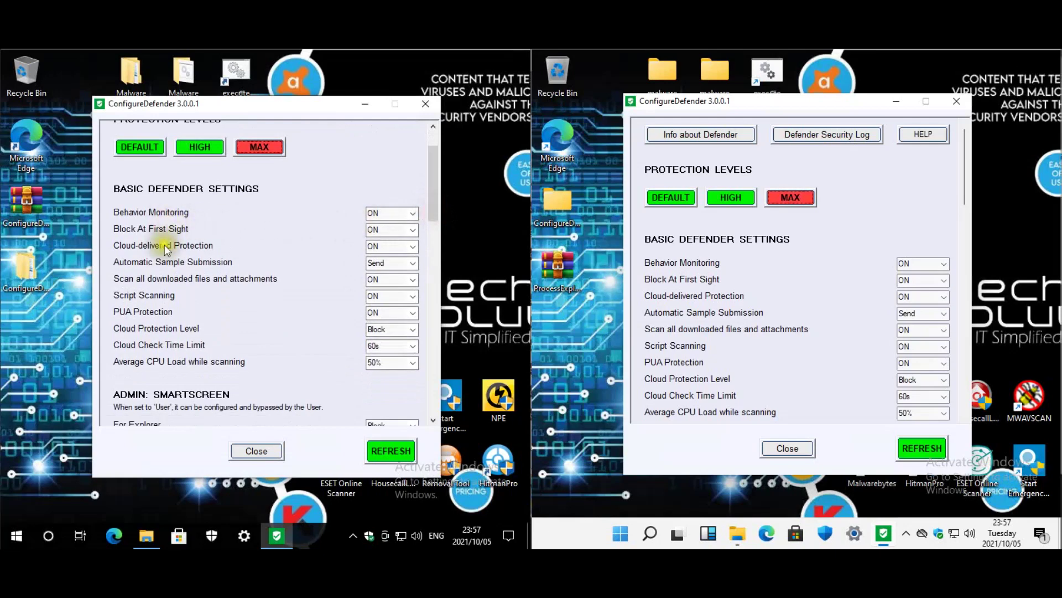
pyautogui.scroll(-2, 433, 185)
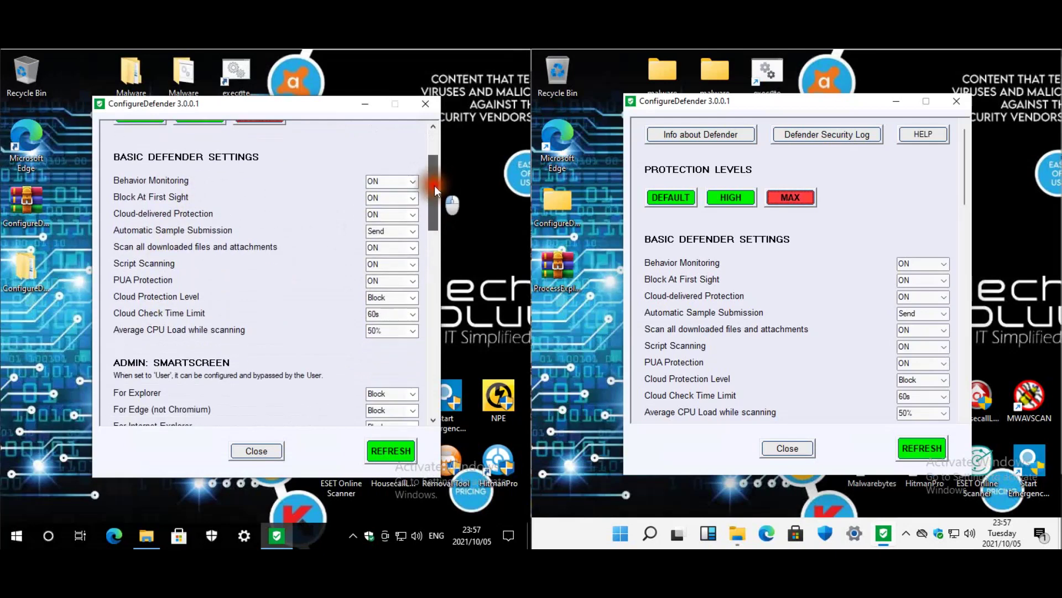
pyautogui.moveTo(434, 184); pyautogui.dragTo(434, 185)
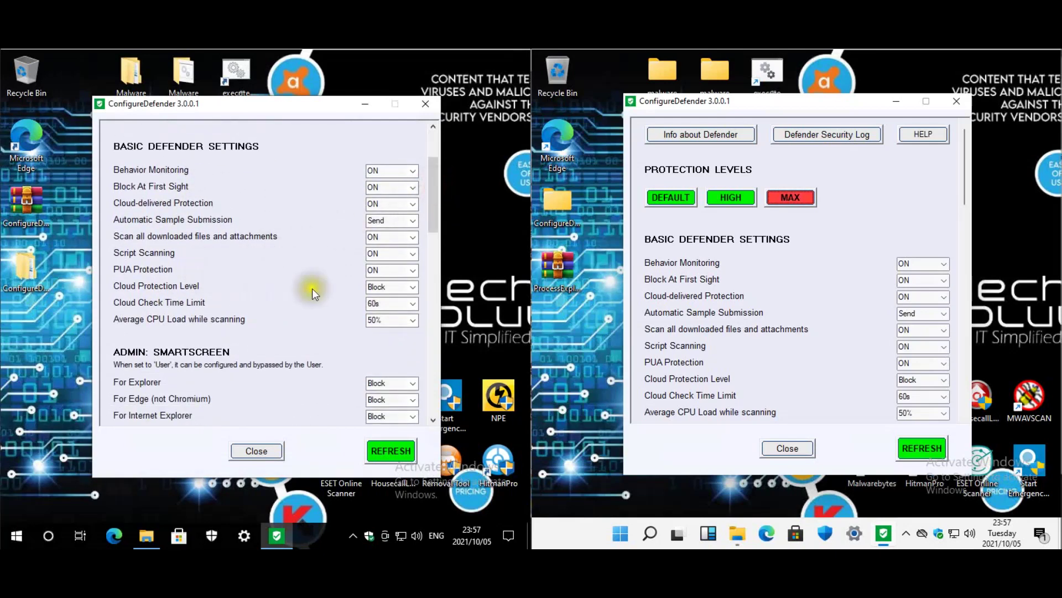
pyautogui.click(417, 286)
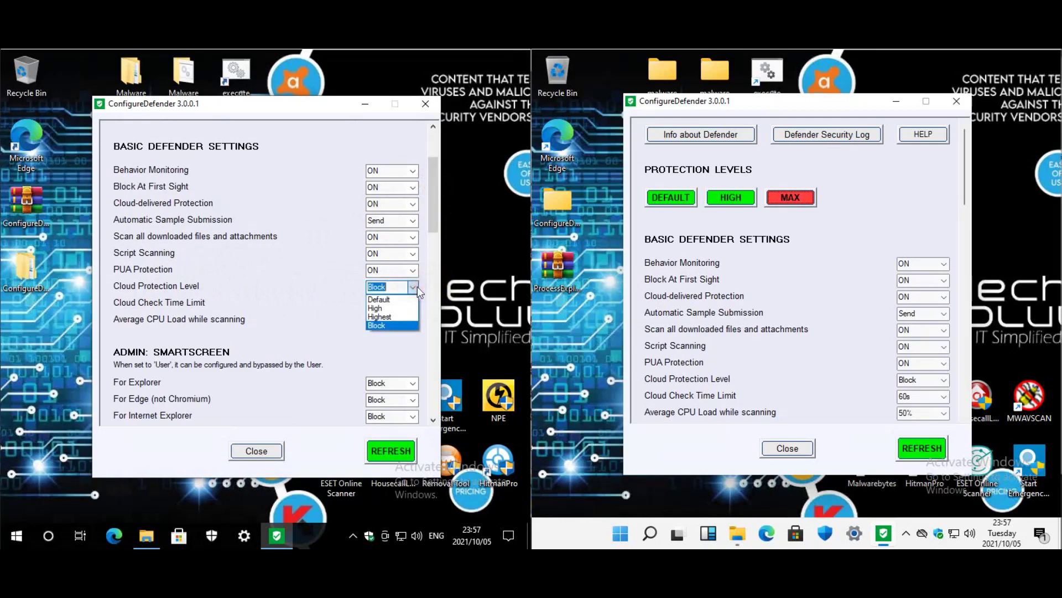
pyautogui.click(312, 147)
pyautogui.moveTo(434, 189); pyautogui.dragTo(434, 264)
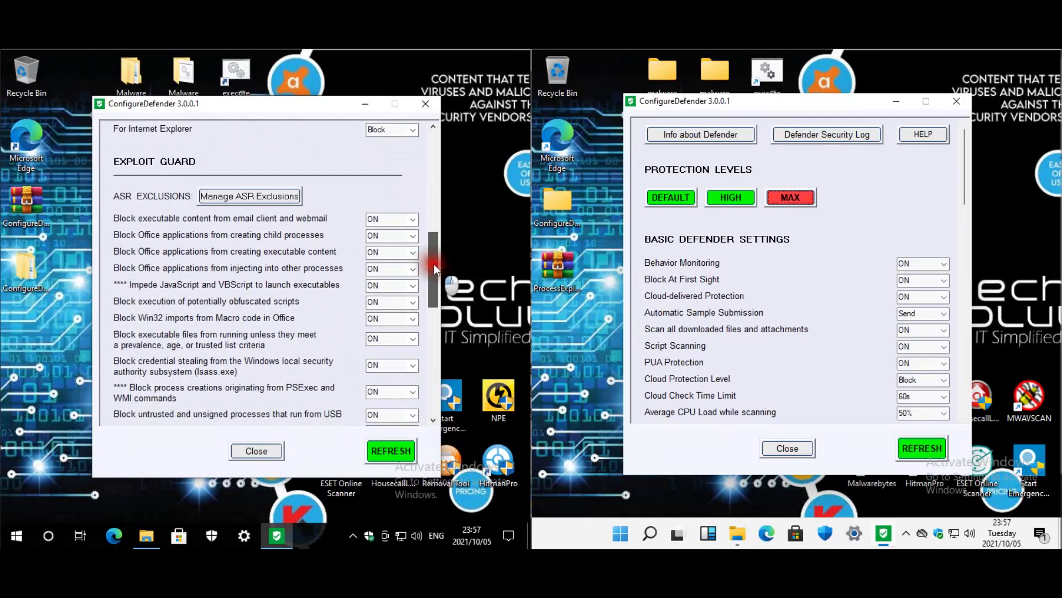
pyautogui.moveTo(434, 264); pyautogui.dragTo(431, 380)
pyautogui.moveTo(963, 167); pyautogui.dragTo(967, 402)
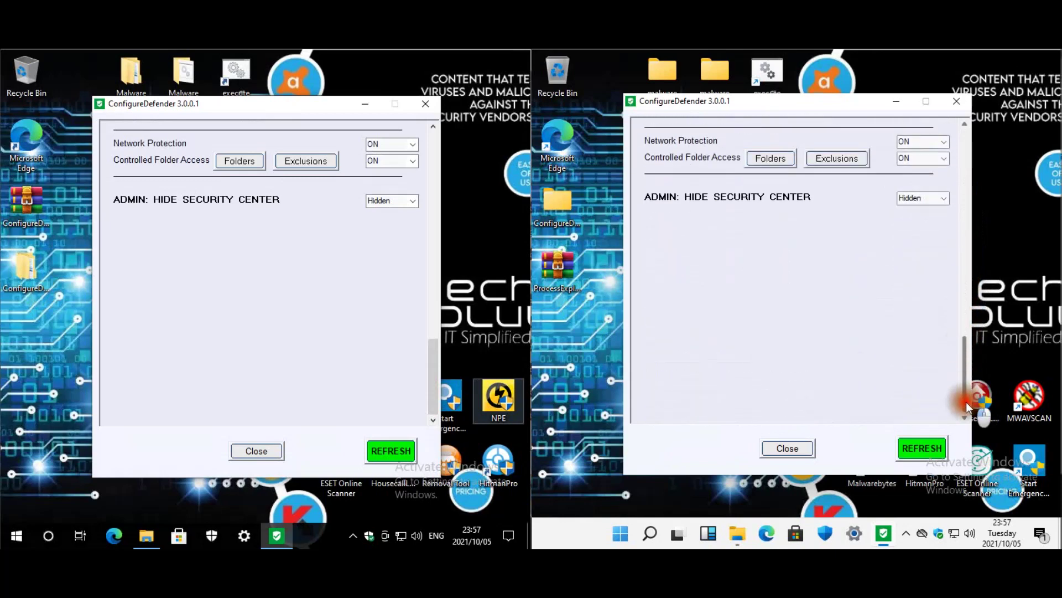
# Close ConfigureDefender on both machines and open Windows Security on each.
pyautogui.click(792, 452)
pyautogui.click(275, 451)
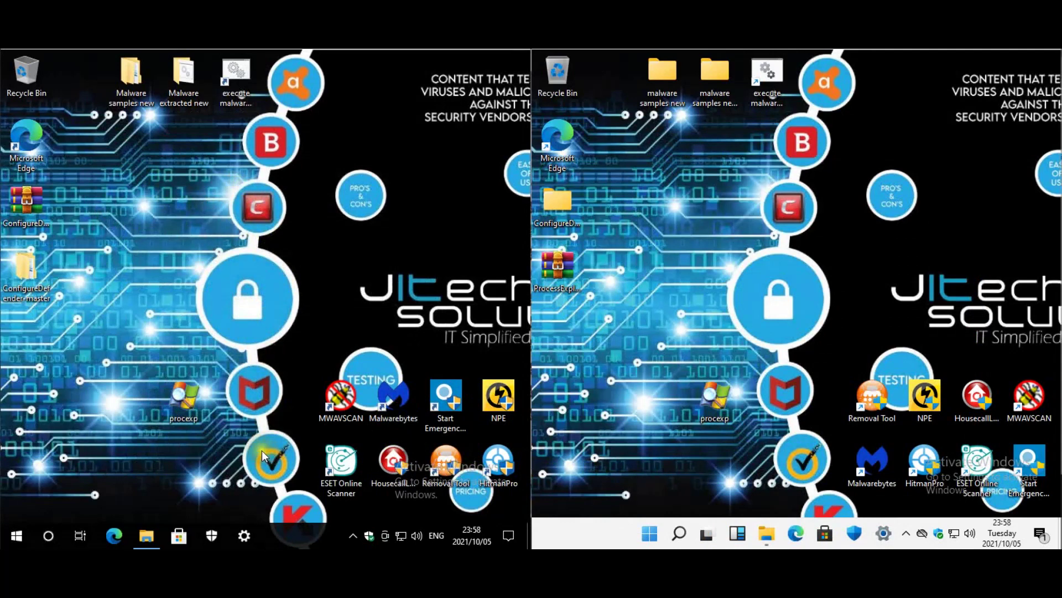
pyautogui.click(211, 536)
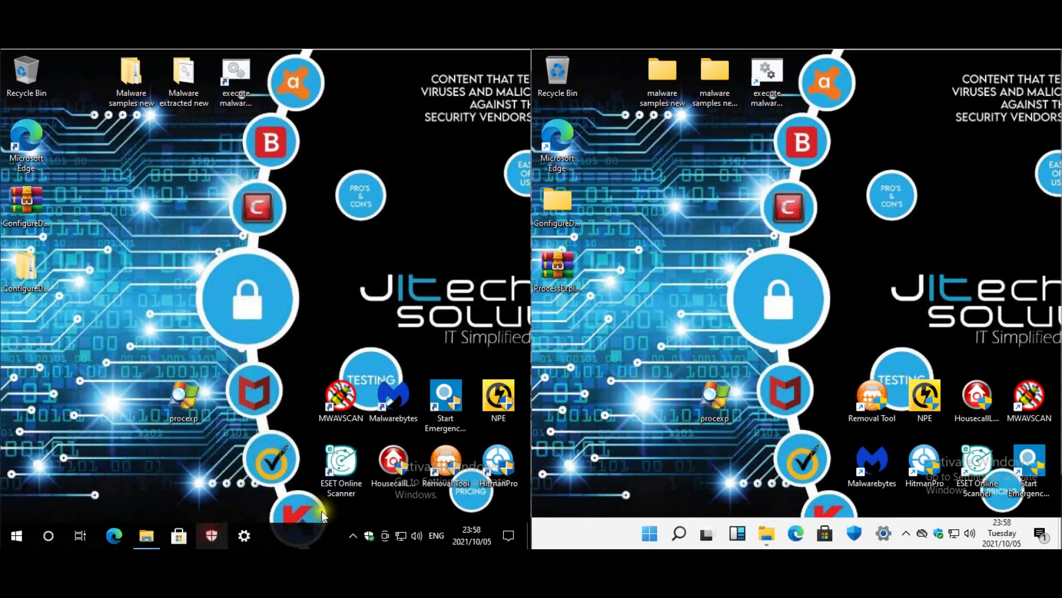
pyautogui.click(856, 533)
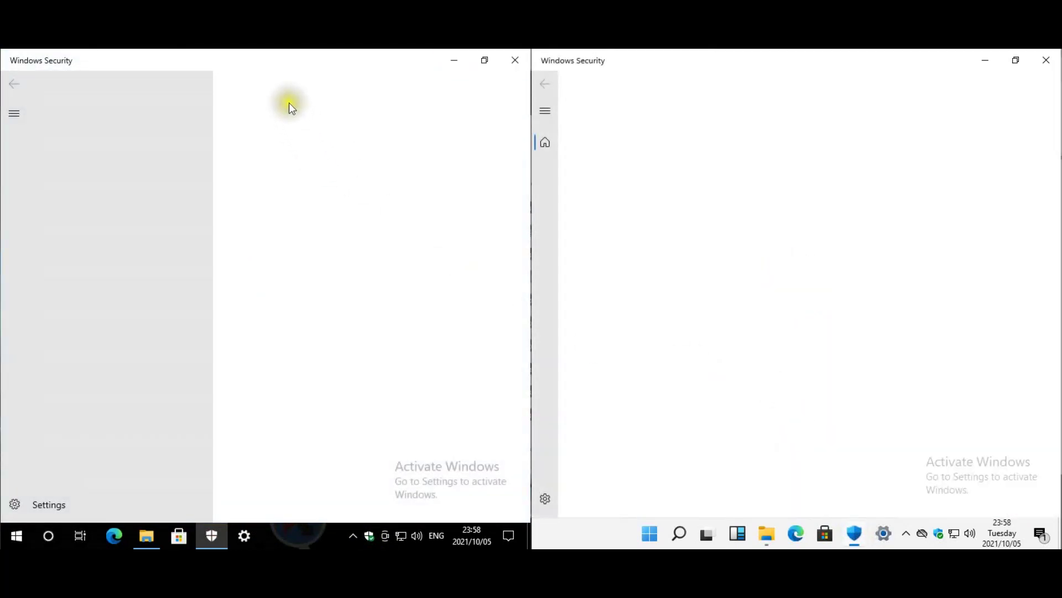
# Open the Virus & threat protection settings on the Windows 10 machine and examine the protection options.
pyautogui.click(105, 234)
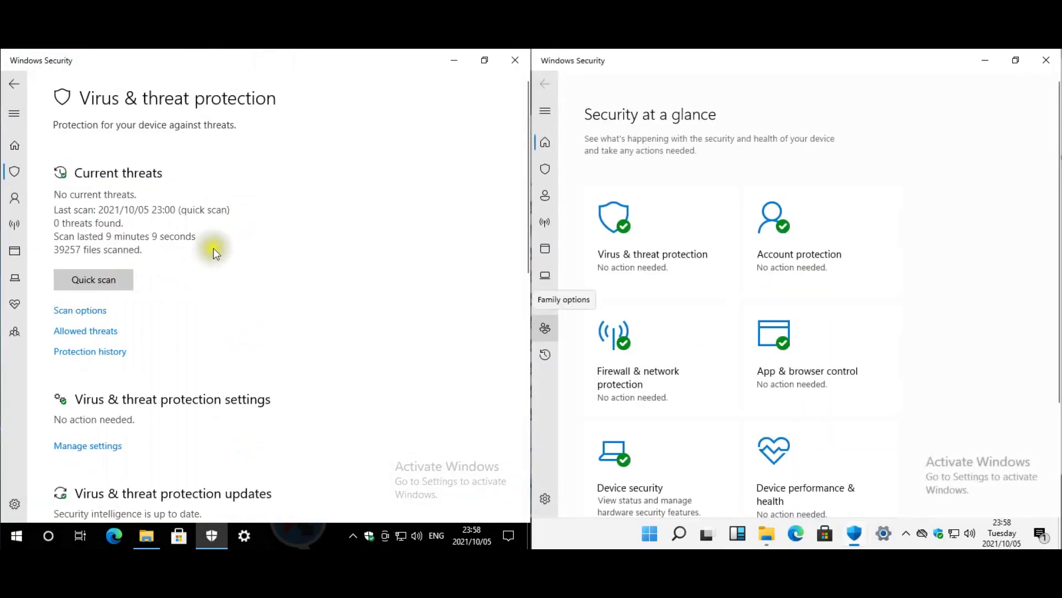
pyautogui.scroll(-3, 144, 239)
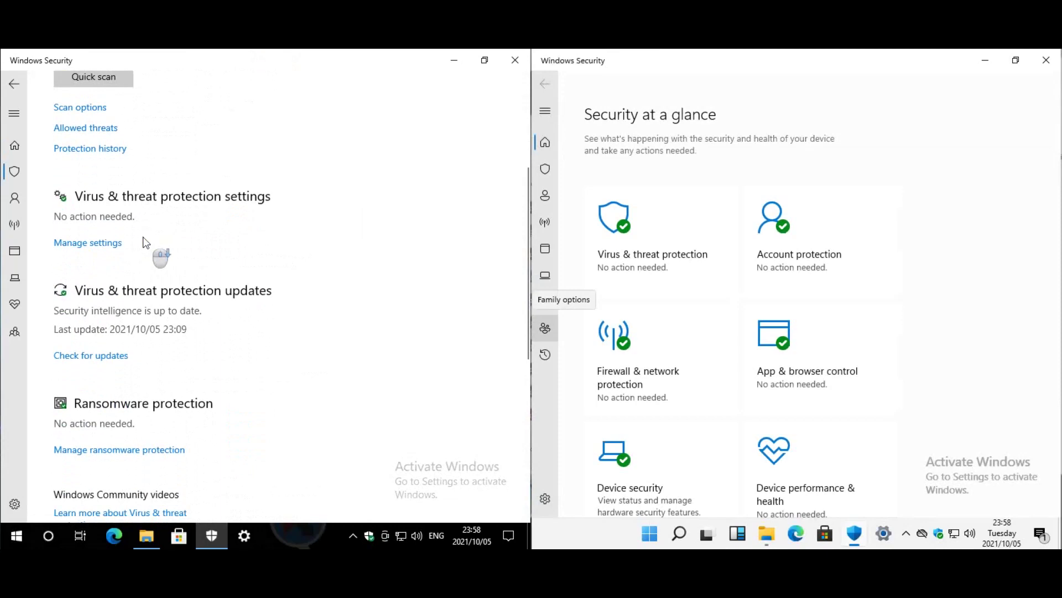
pyautogui.click(111, 242)
pyautogui.scroll(-2, 95, 151)
pyautogui.scroll(-8, 96, 151)
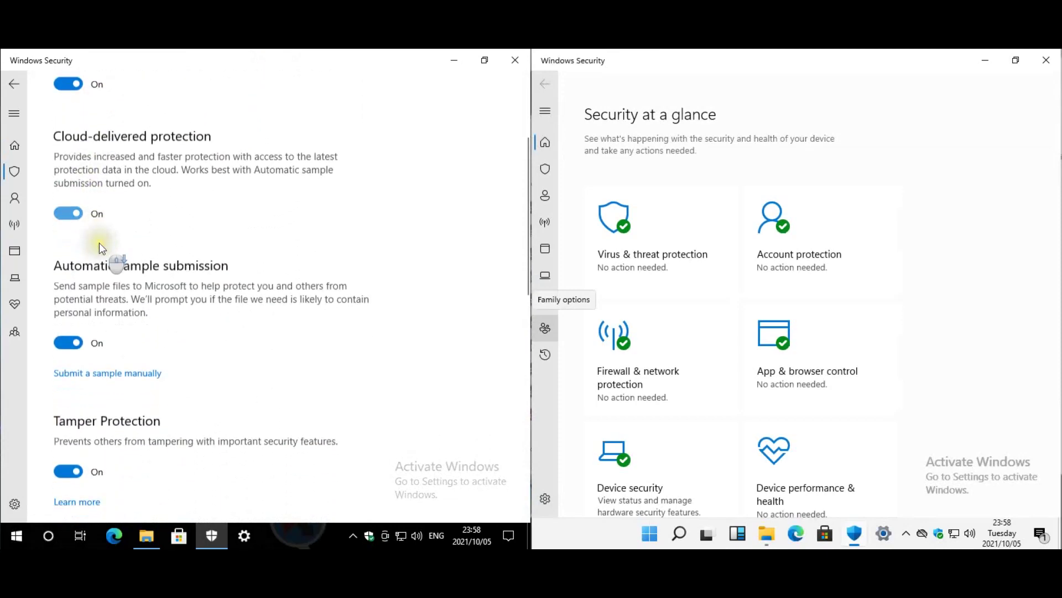
# Open the Controlled folder access management page on Windows 10 and examine the ransomware protection options.
pyautogui.click(146, 174)
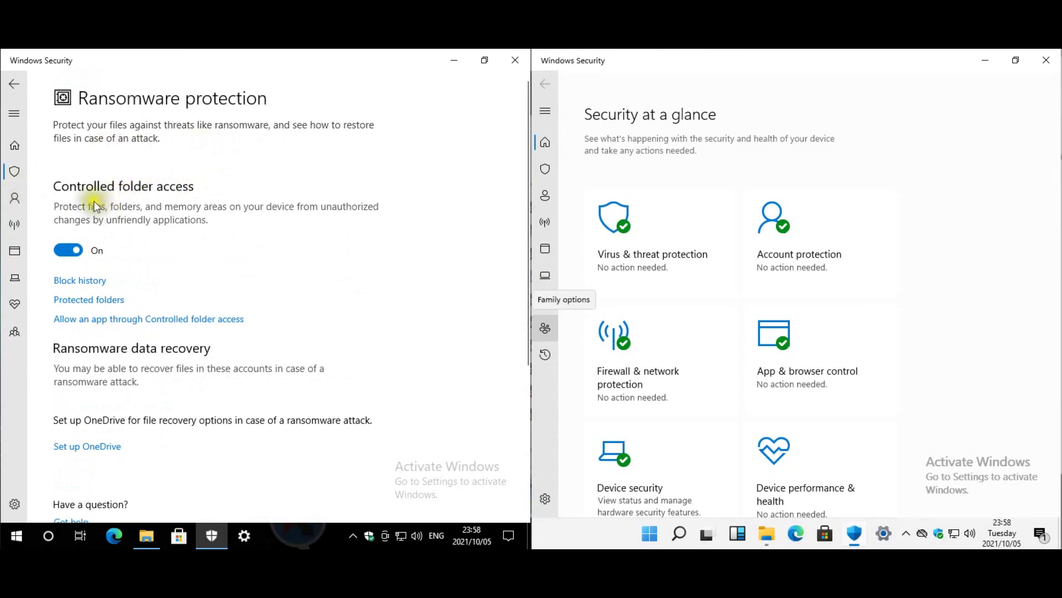
pyautogui.scroll(-1, 94, 201)
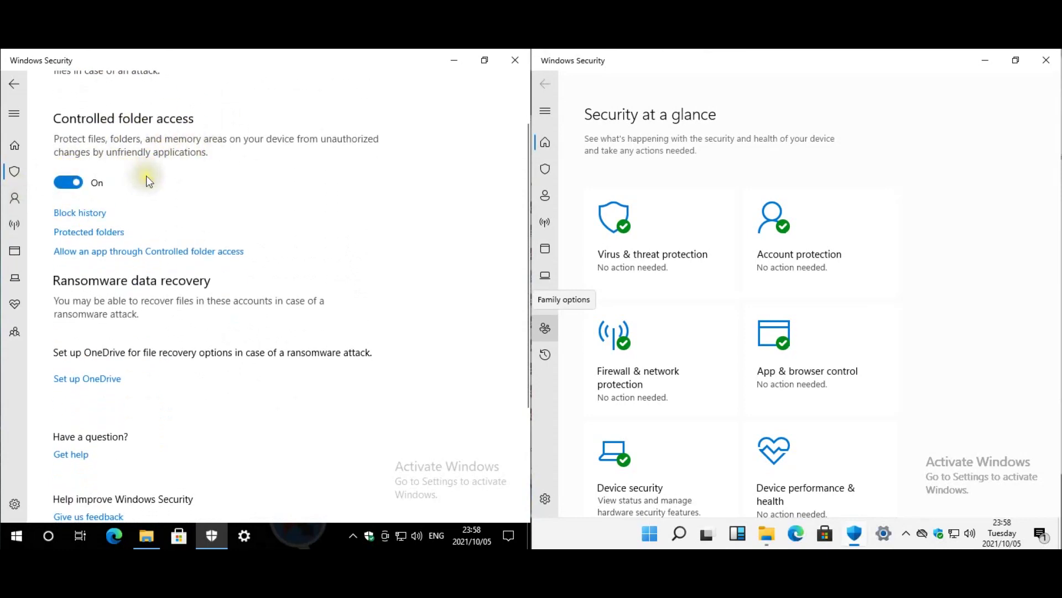
pyautogui.scroll(1, 148, 161)
pyautogui.scroll(-2, 135, 161)
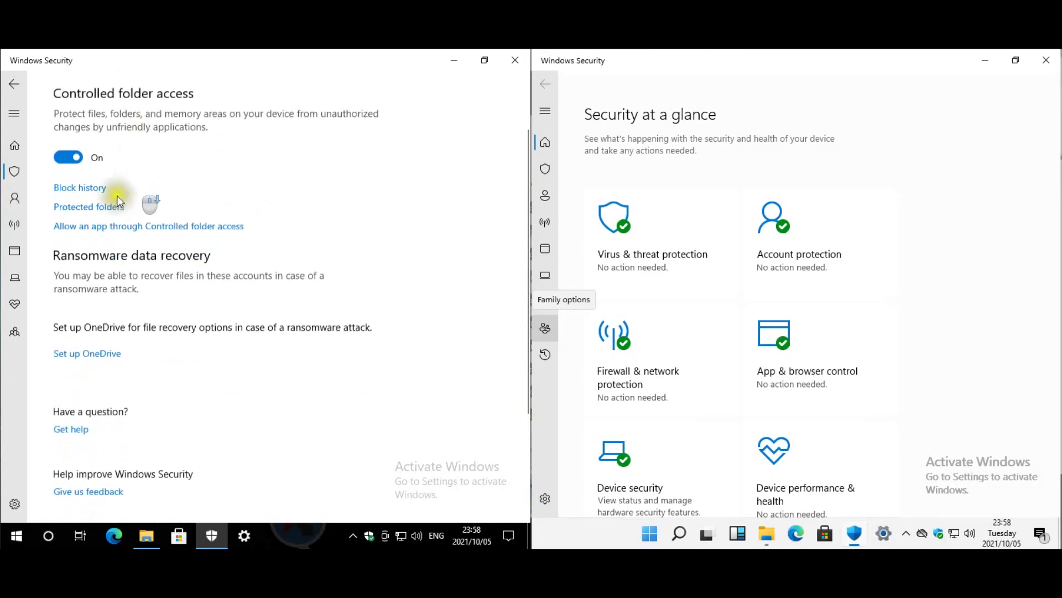
# Open the list of protected folders on Windows 10 and look through its entries.
pyautogui.click(108, 165)
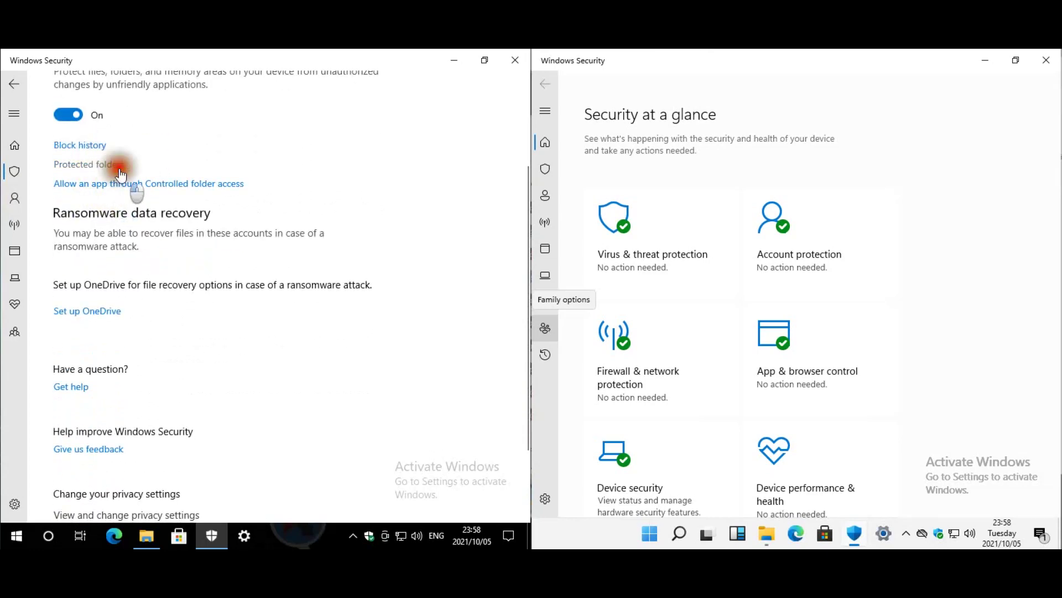
pyautogui.click(220, 375)
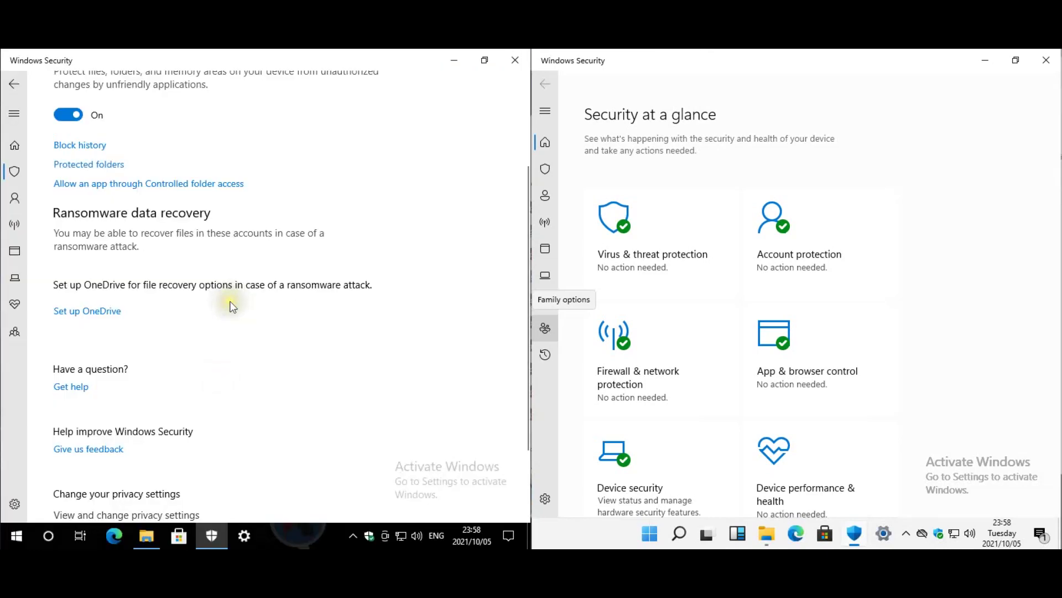
pyautogui.scroll(-4, 244, 308)
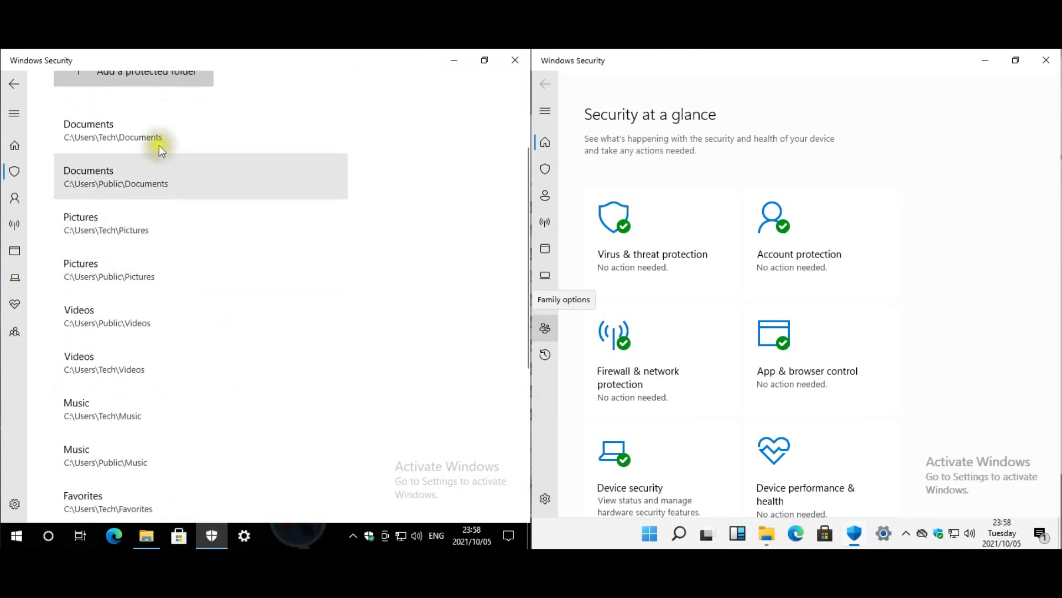
pyautogui.scroll(-1, 142, 244)
pyautogui.scroll(5, 143, 261)
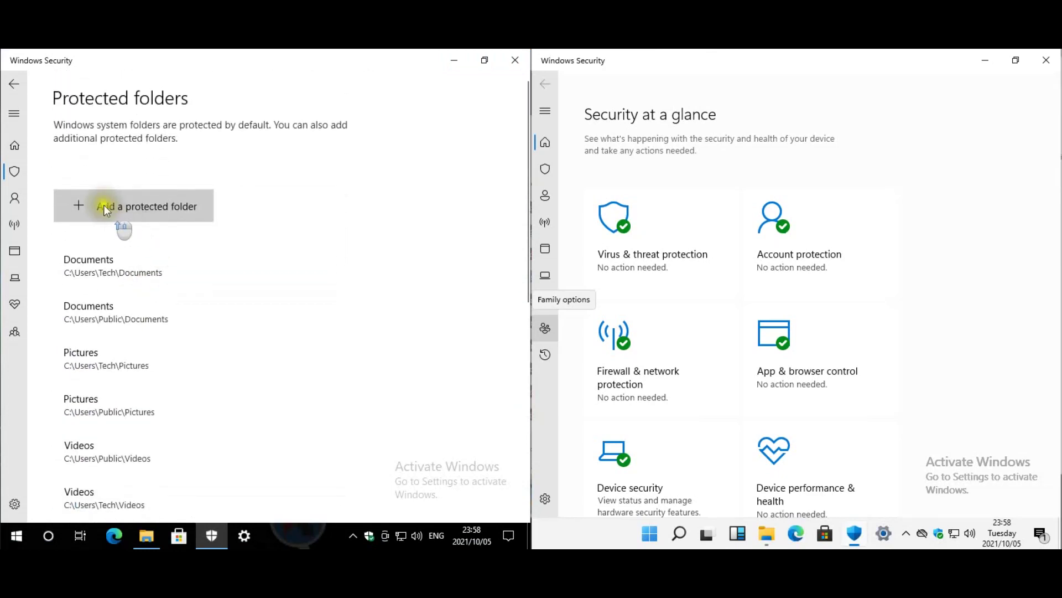
# Return to the Virus & threat protection settings on Windows 10 and look through to the exclusions and notifications sections.
pyautogui.click(14, 84)
pyautogui.scroll(-4, 242, 248)
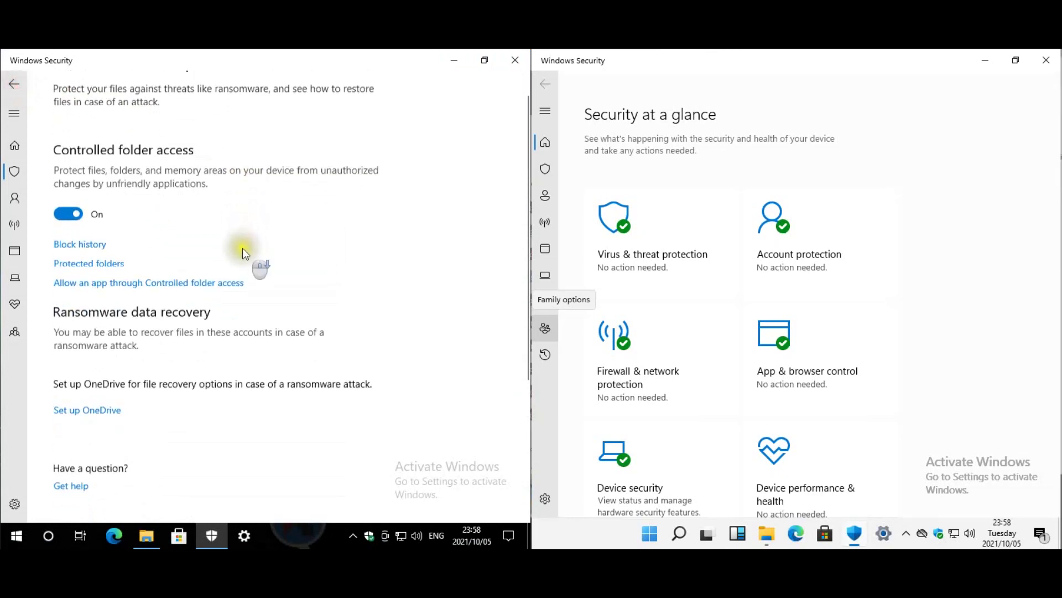
pyautogui.scroll(5, 142, 280)
pyautogui.click(14, 84)
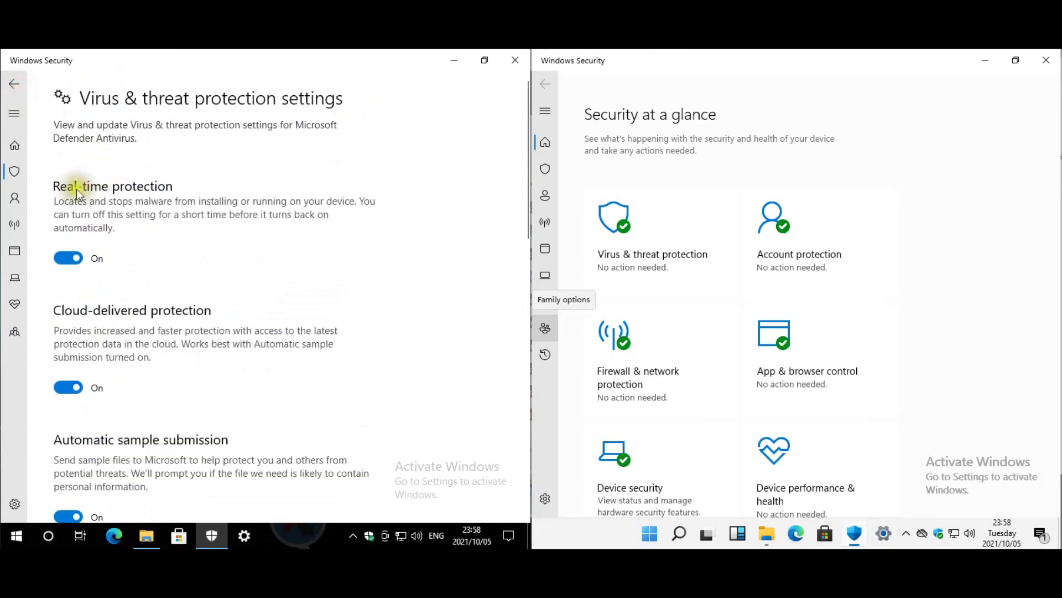
pyautogui.scroll(-10, 178, 280)
# Examine the reputation-based protection settings under App & browser control on Windows 10, and return to the overview.
pyautogui.click(14, 224)
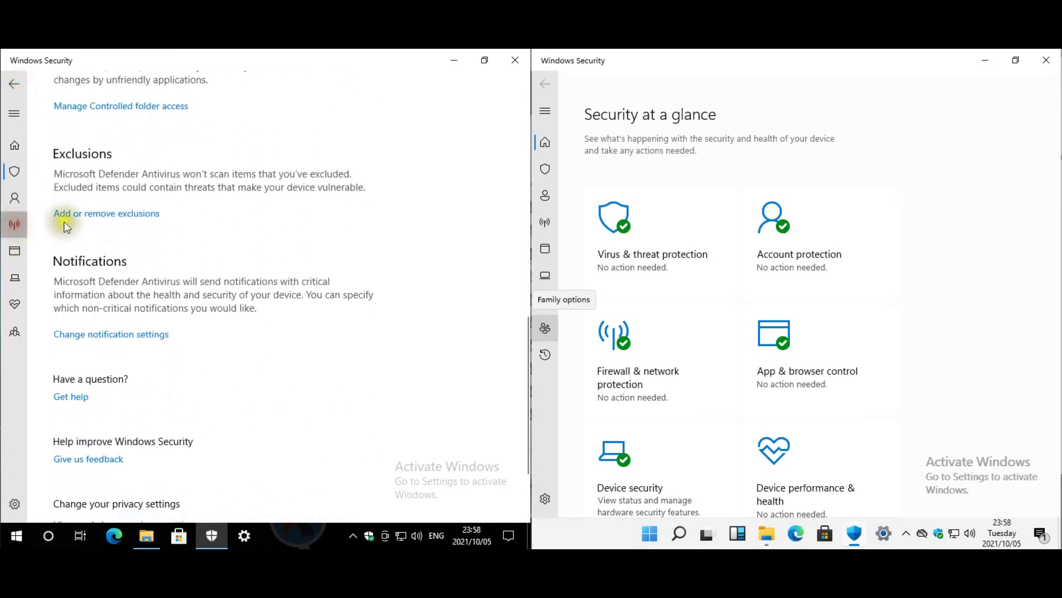
pyautogui.click(26, 251)
pyautogui.click(124, 223)
pyautogui.scroll(-3, 95, 156)
pyautogui.scroll(3, 155, 231)
pyautogui.scroll(-10, 157, 237)
pyautogui.scroll(10, 156, 237)
pyautogui.click(13, 84)
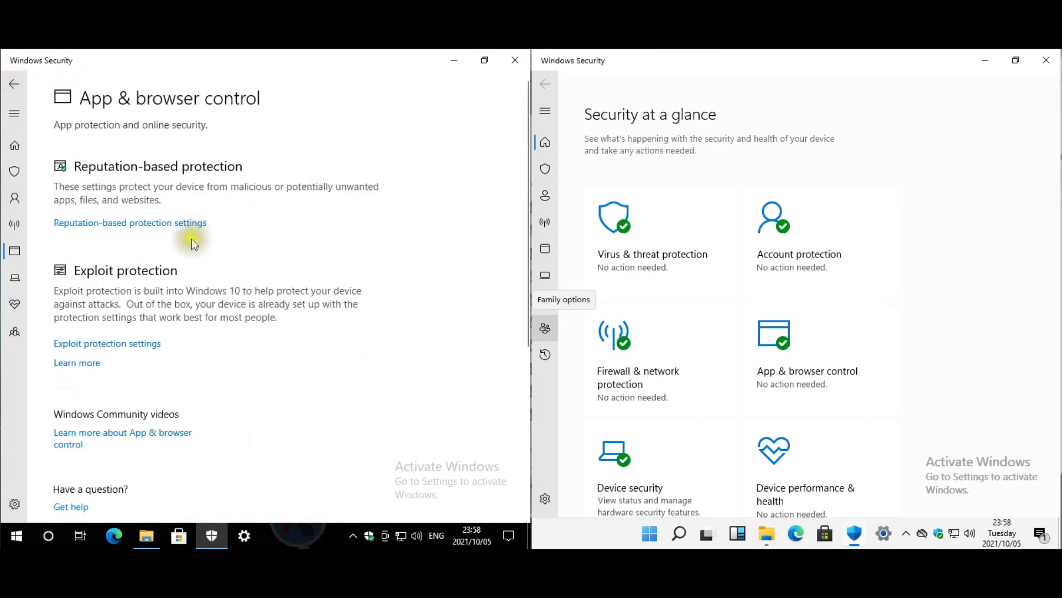
# Open Exploit protection on Windows 10 and examine its system settings and program settings.
pyautogui.click(137, 342)
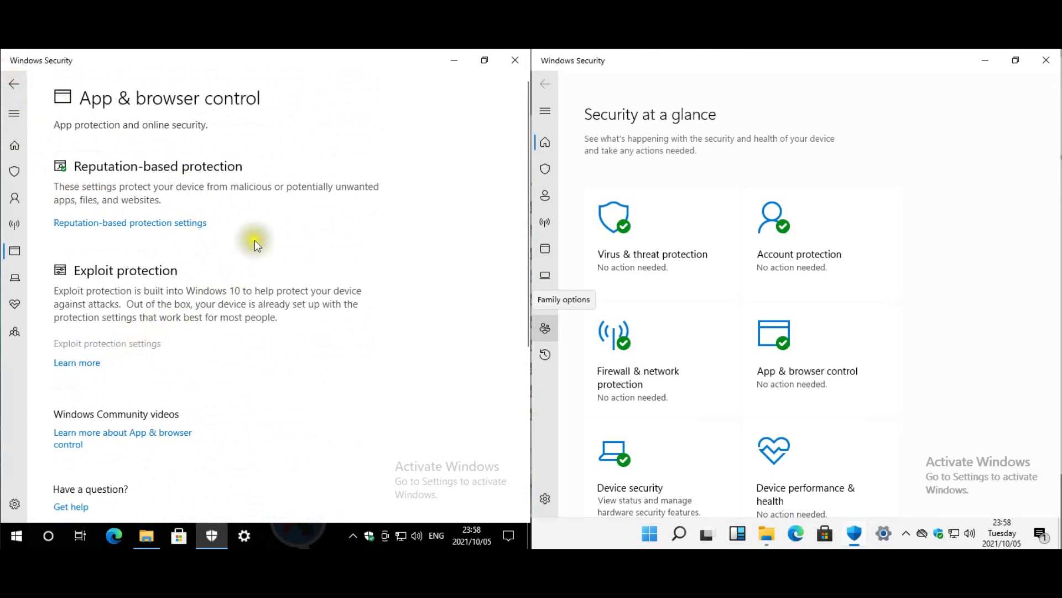
pyautogui.scroll(-7, 363, 190)
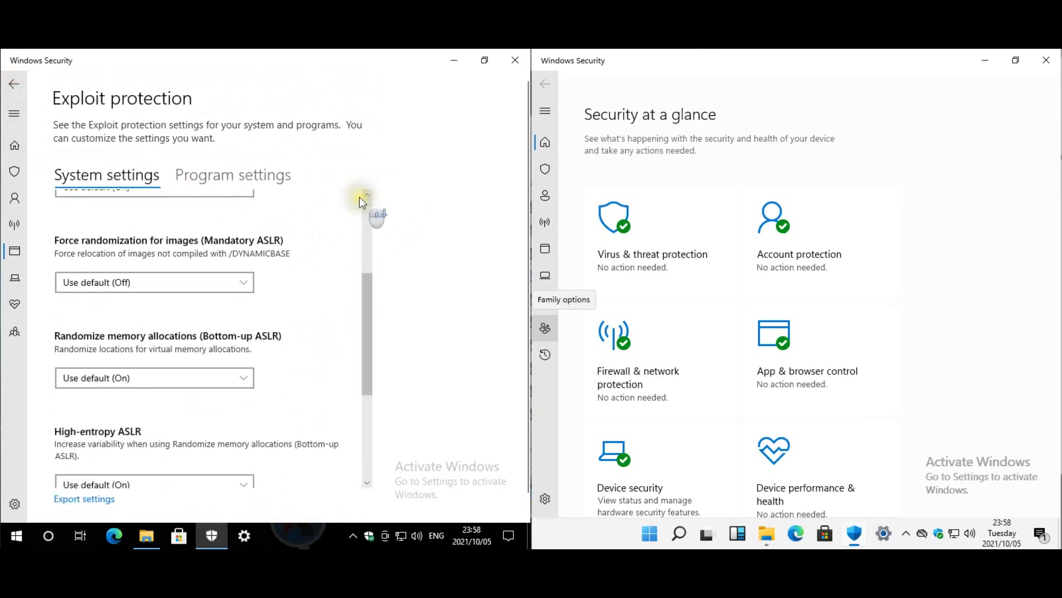
pyautogui.click(258, 179)
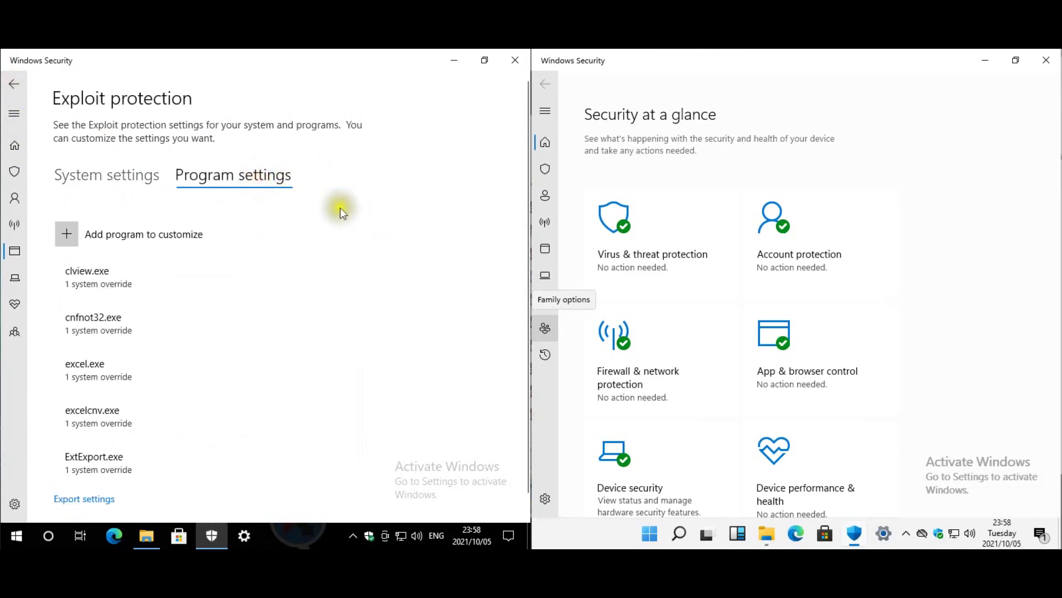
# Open the Core isolation details under Device security on Windows 10, check Memory integrity, and leave the page.
pyautogui.click(16, 268)
pyautogui.click(117, 208)
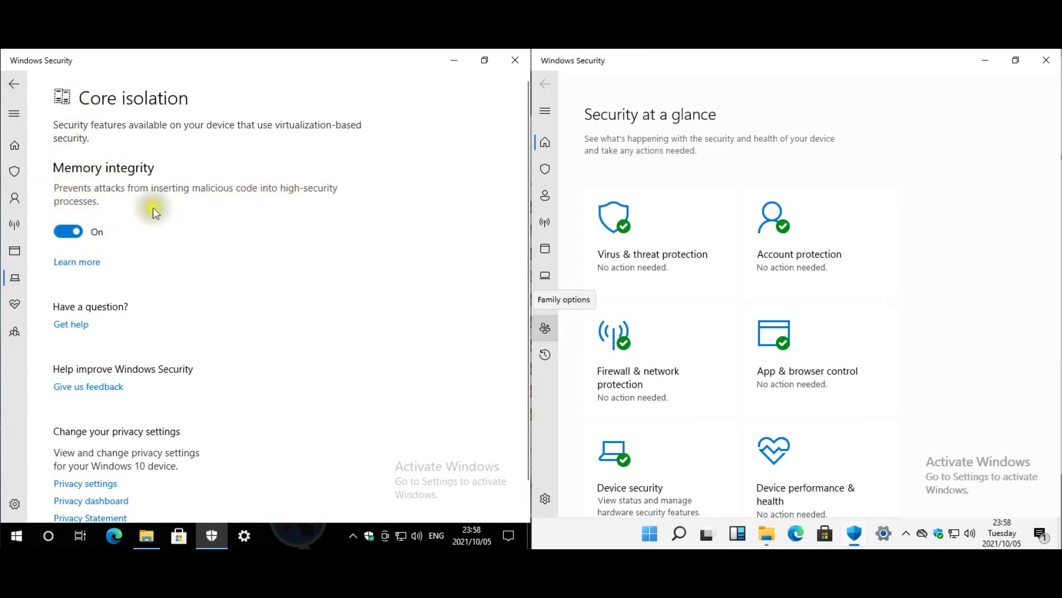
pyautogui.click(13, 85)
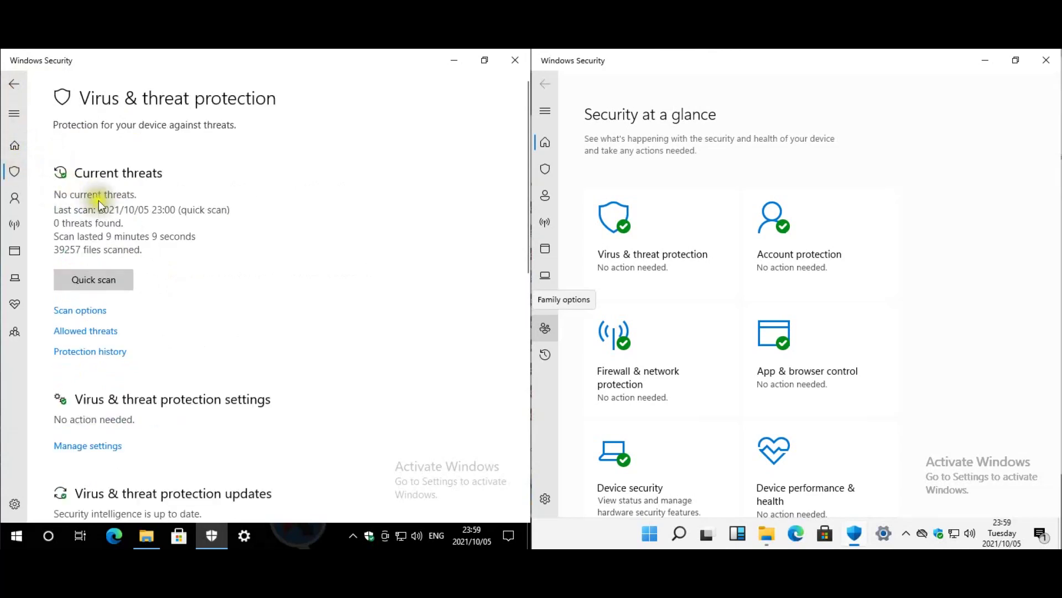
# Open the Protection updates page on Windows 10 and start a check for security intelligence updates.
pyautogui.scroll(-3, 204, 199)
pyautogui.scroll(-2, 206, 208)
pyautogui.click(113, 286)
pyautogui.click(95, 329)
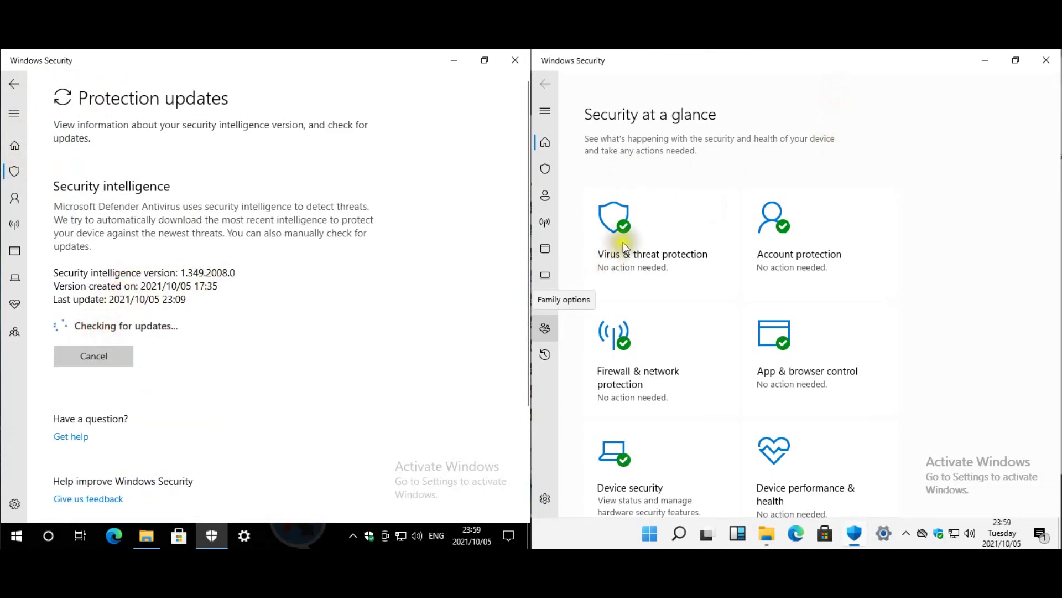
# Open the Virus & threat protection settings on Windows 11 and examine the real-time, cloud-delivered, sample submission and Tamper Protection settings.
pyautogui.click(629, 220)
pyautogui.scroll(-3, 680, 274)
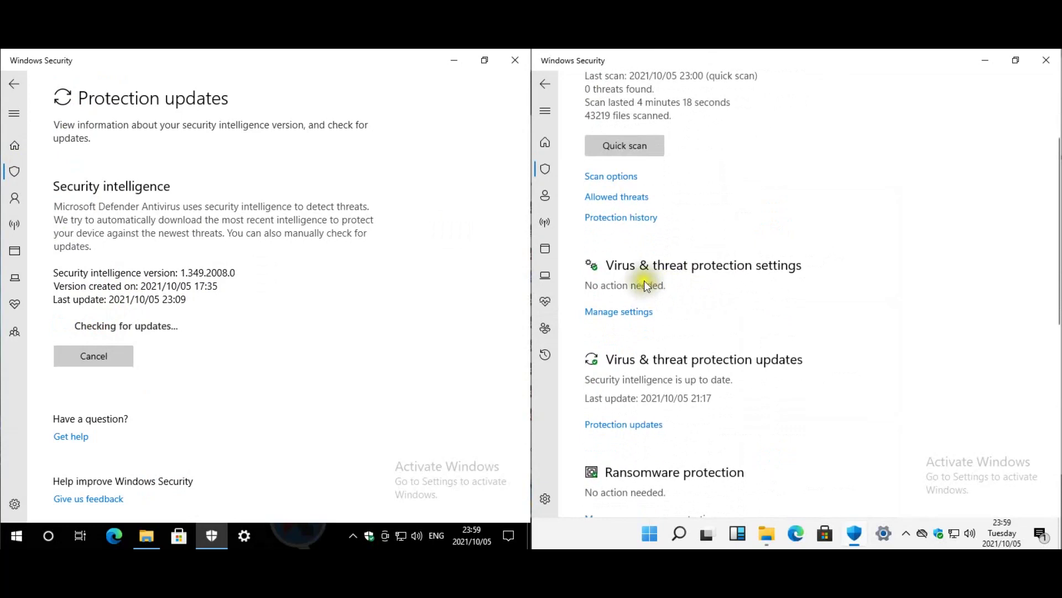
pyautogui.click(631, 307)
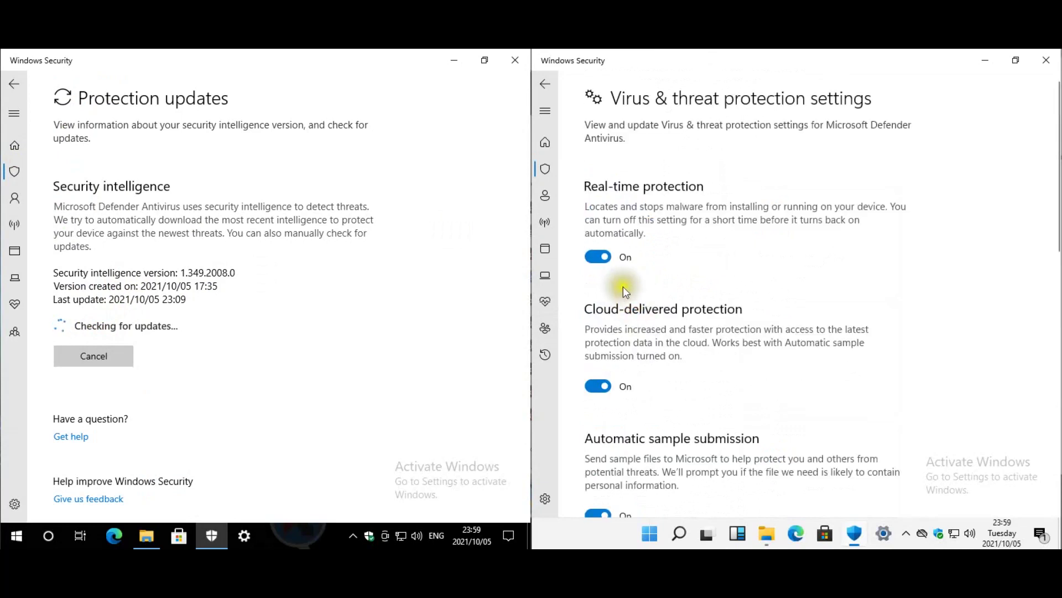
pyautogui.scroll(-3, 647, 219)
pyautogui.scroll(-3, 646, 215)
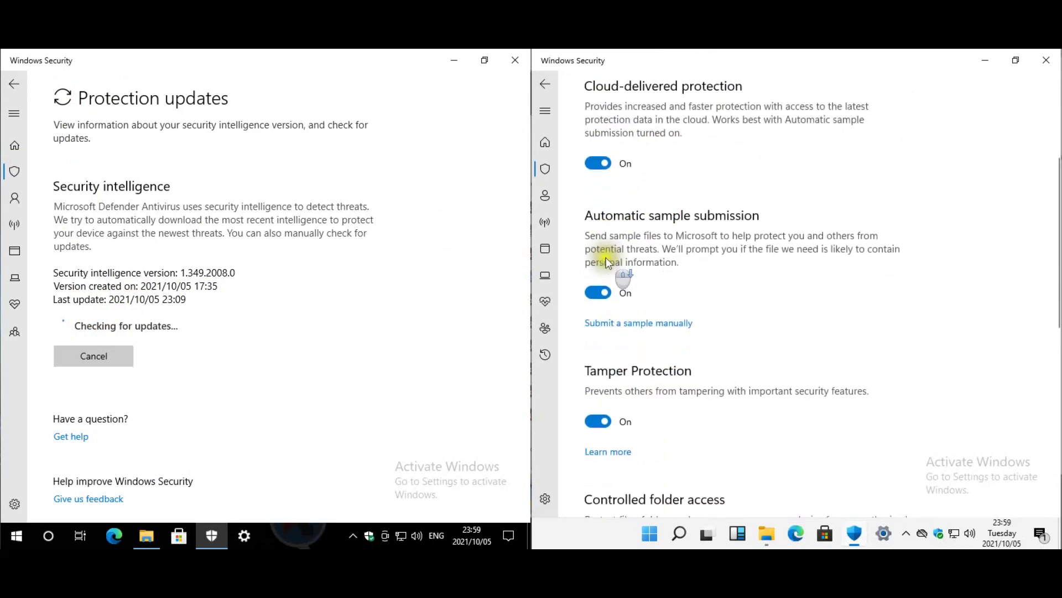
# Examine the protected folders list under Controlled folder access on Windows 11, allowing the elevation request, and return to Ransomware protection.
pyautogui.click(654, 446)
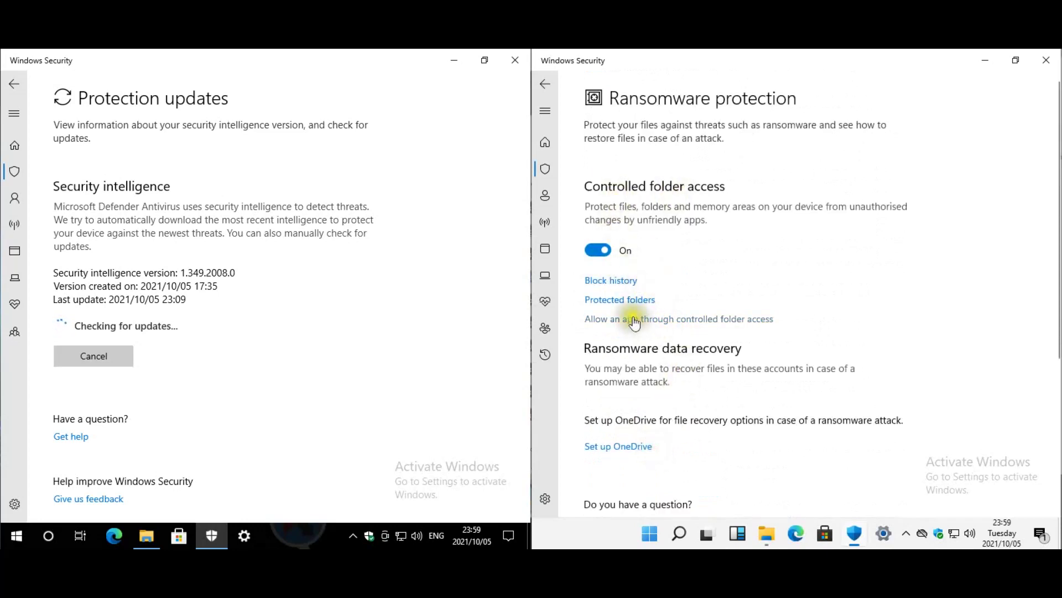
pyautogui.click(629, 302)
pyautogui.click(755, 374)
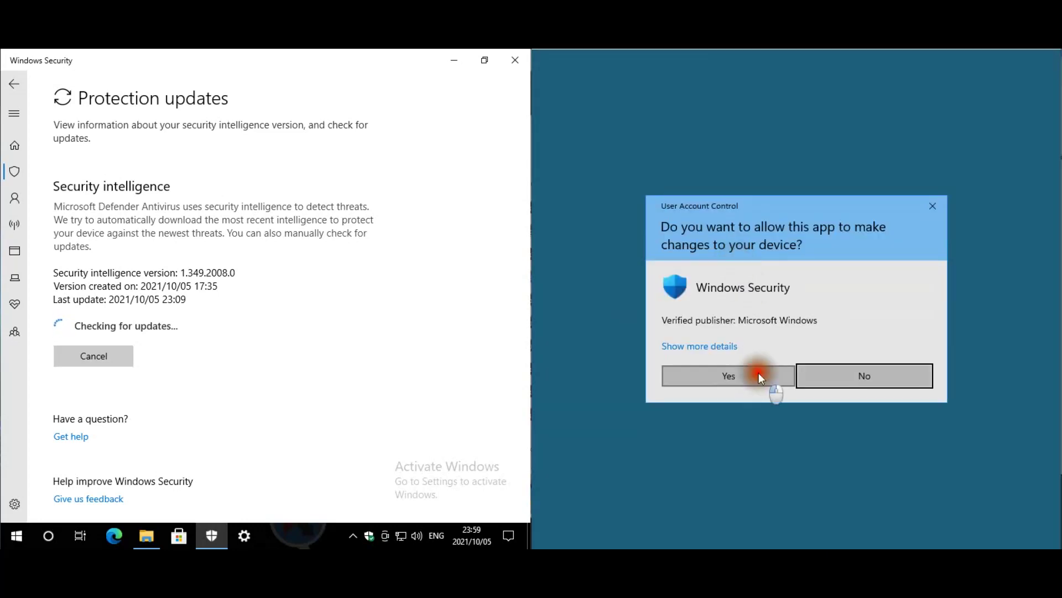
pyautogui.scroll(-5, 689, 244)
pyautogui.scroll(-5, 681, 260)
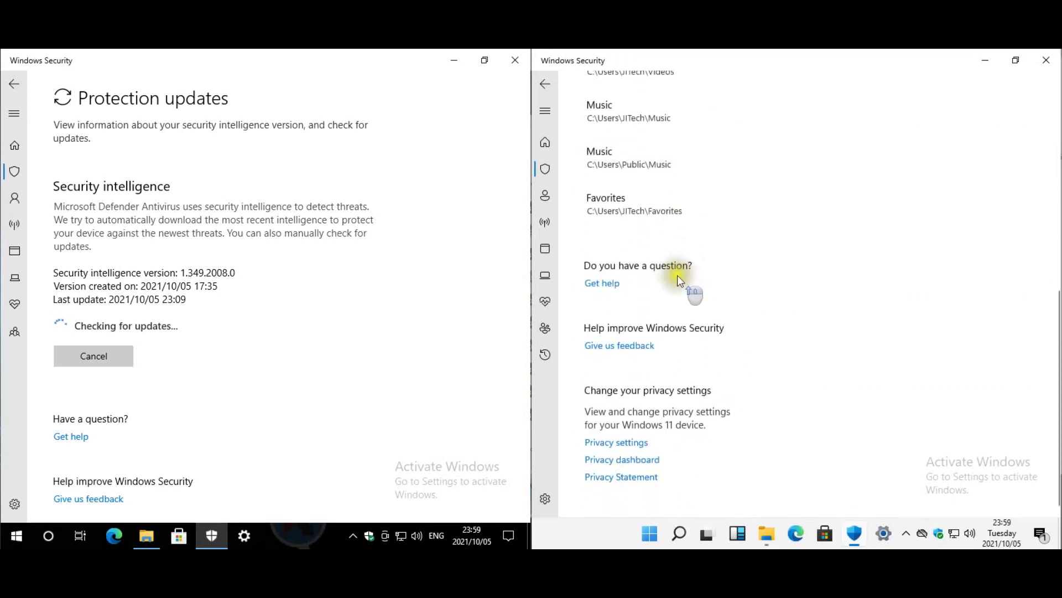
pyautogui.scroll(10, 678, 277)
pyautogui.click(554, 83)
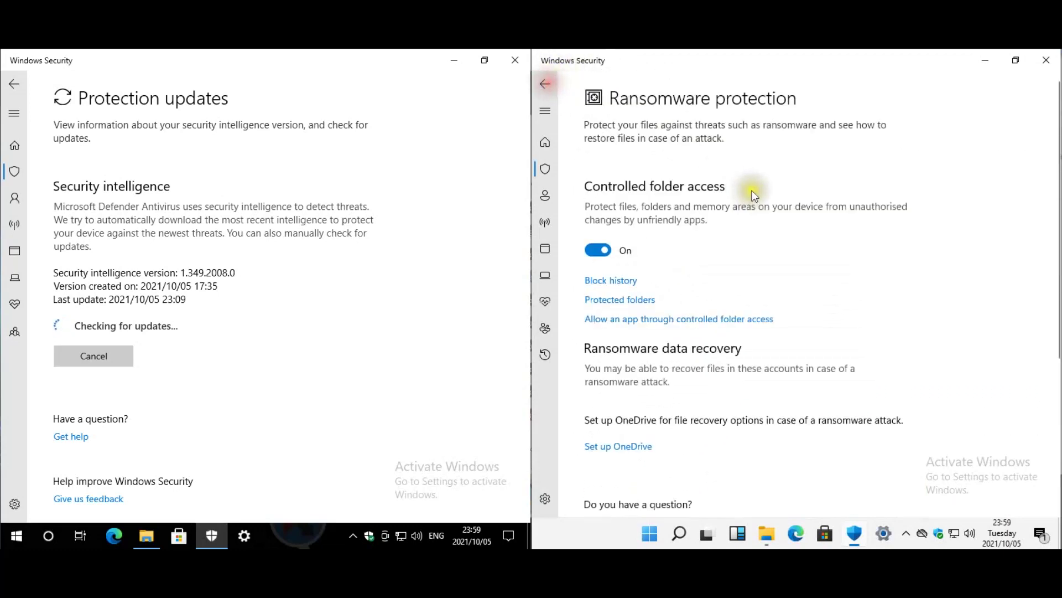
pyautogui.scroll(-5, 609, 249)
# Look through Account protection and Firewall & network protection on Windows 11, and examine the reputation-based protection settings under App & browser control.
pyautogui.click(546, 200)
pyautogui.click(547, 221)
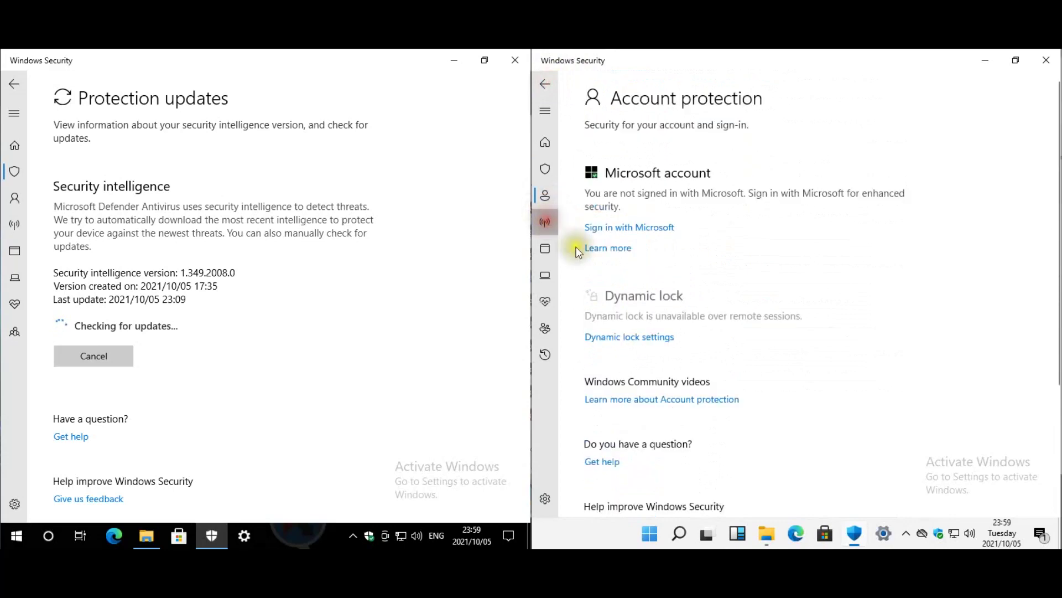
pyautogui.click(545, 249)
pyautogui.click(655, 224)
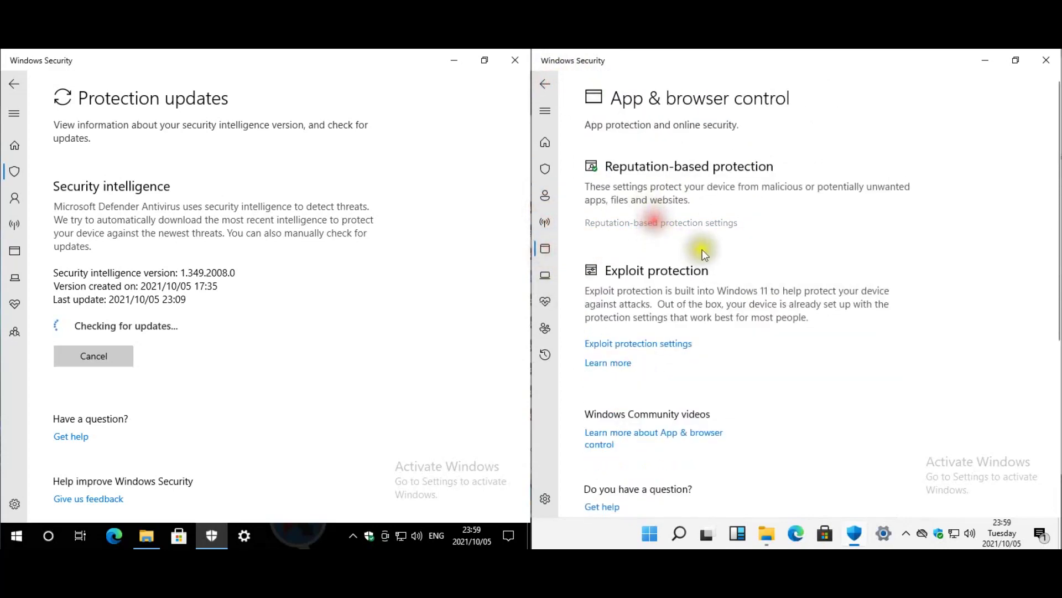
pyautogui.scroll(-5, 680, 291)
pyautogui.scroll(5, 693, 287)
# Open Exploit protection on Windows 11 and examine its system settings and program settings.
pyautogui.click(545, 276)
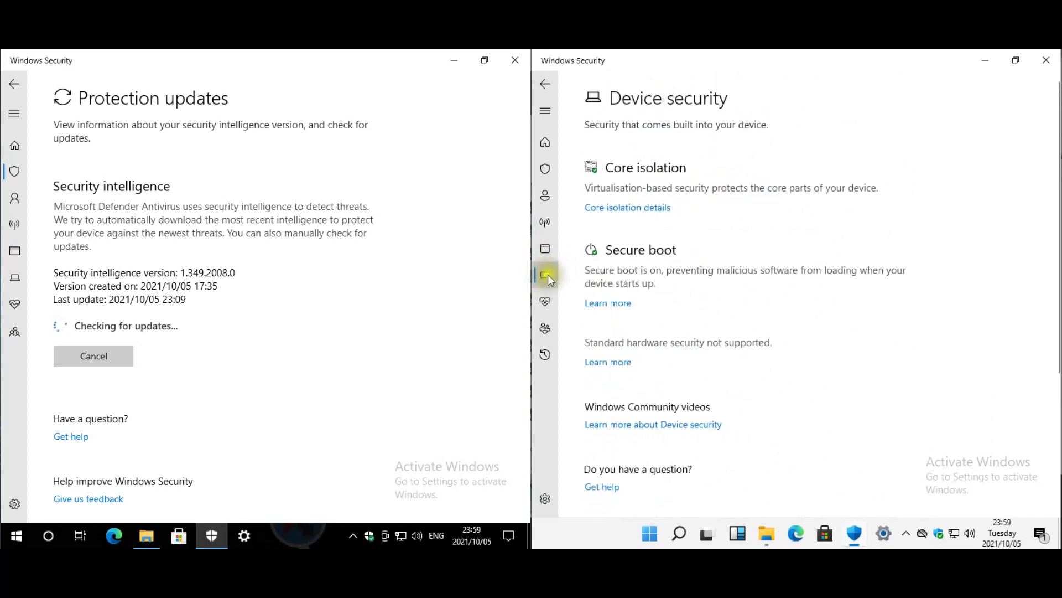
pyautogui.click(549, 251)
pyautogui.click(628, 341)
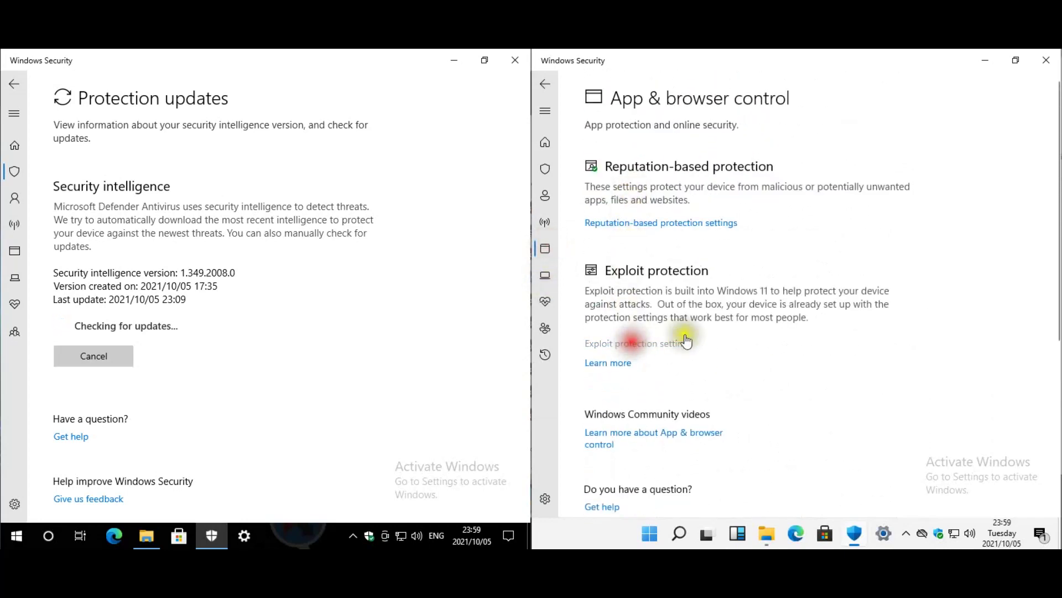
pyautogui.scroll(-1, 951, 235)
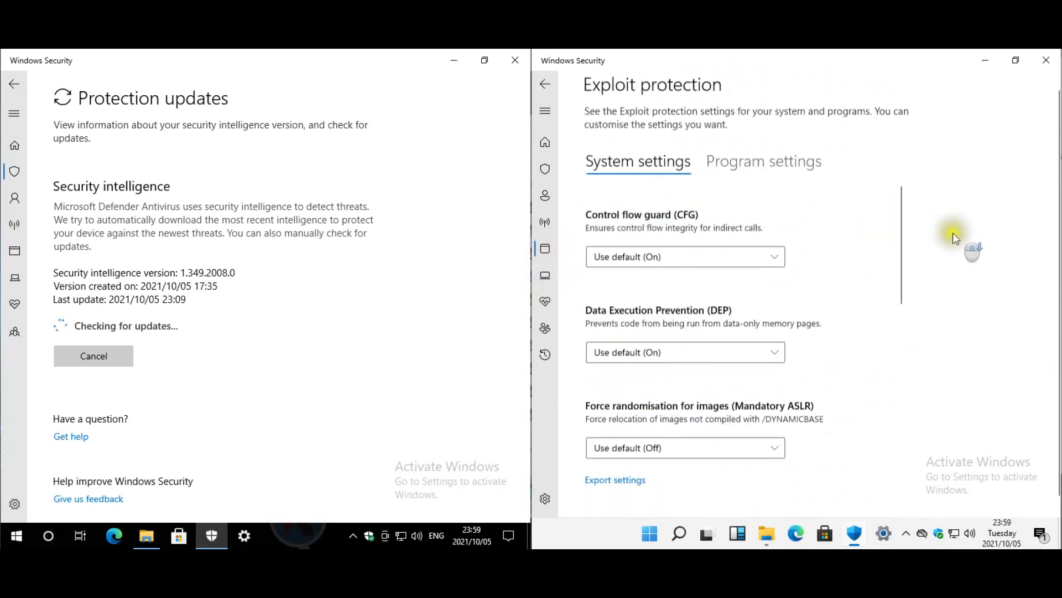
pyautogui.scroll(-5, 866, 242)
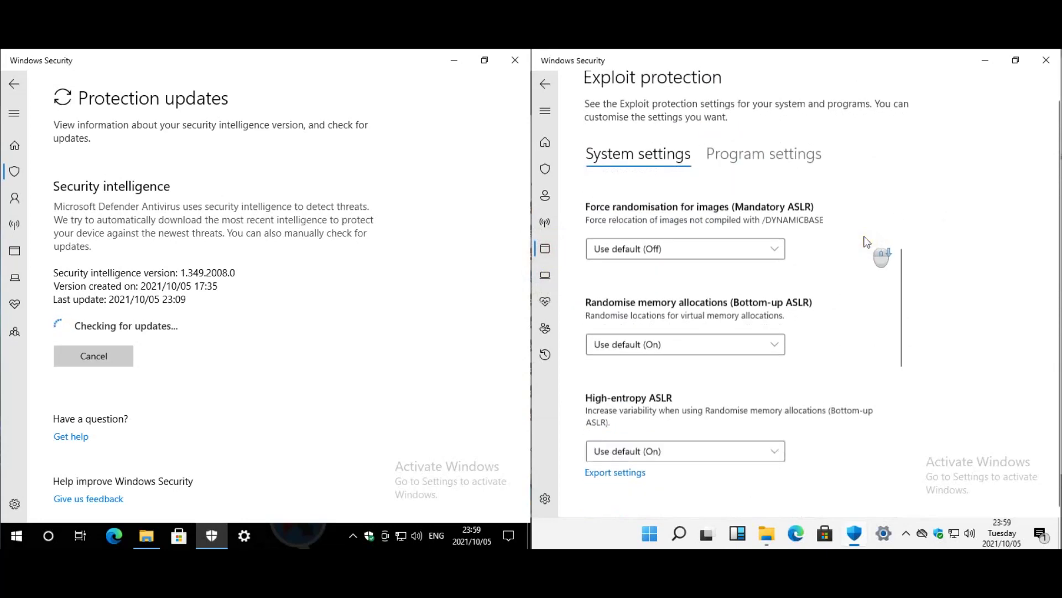
pyautogui.click(793, 155)
# Open the Core isolation details under Device security on Windows 11 and check Memory integrity.
pyautogui.click(553, 272)
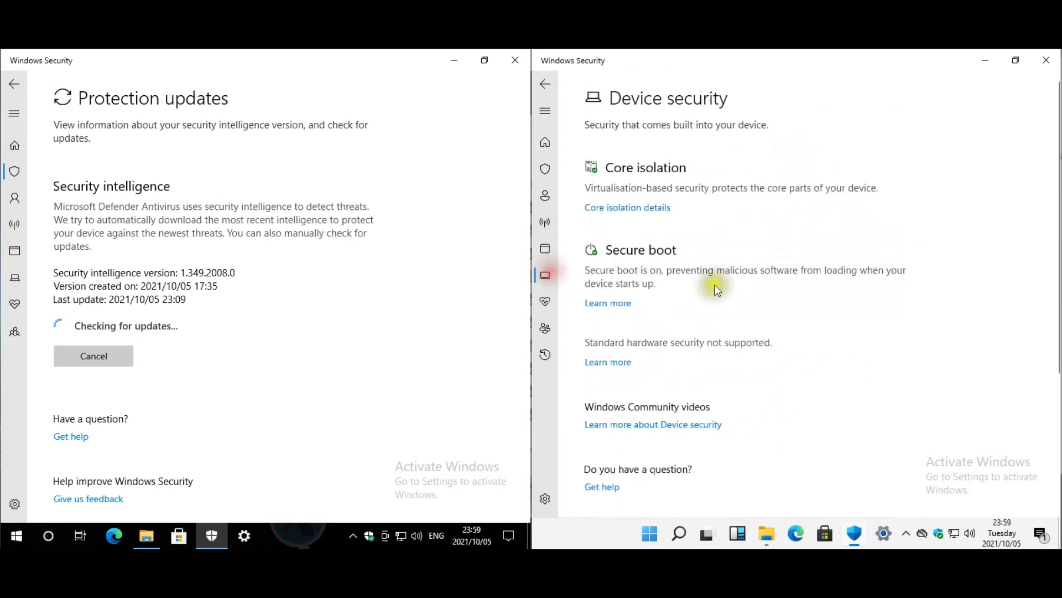
pyautogui.click(645, 207)
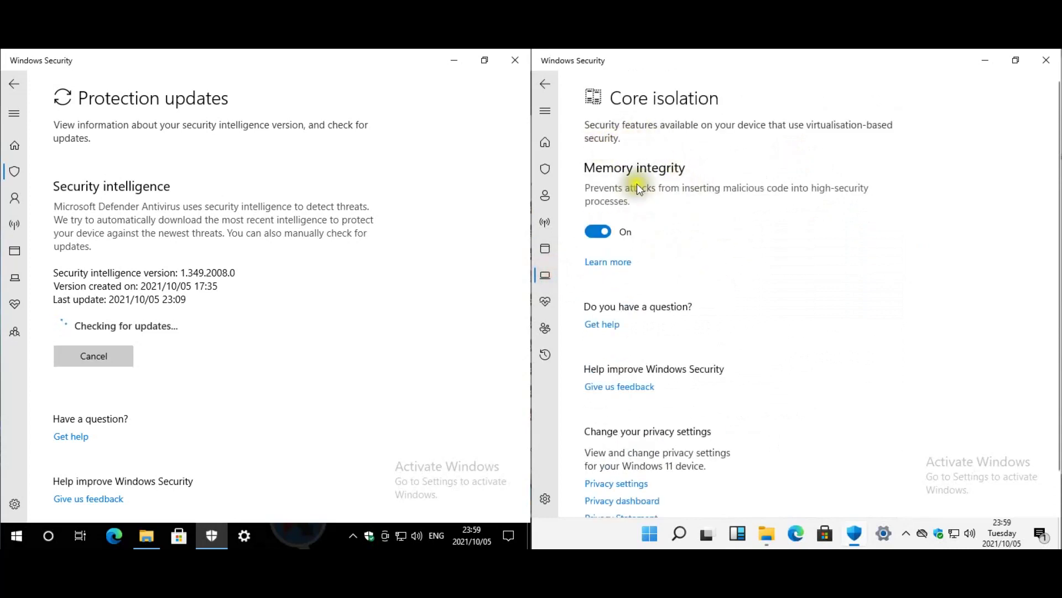
pyautogui.scroll(-1, 723, 281)
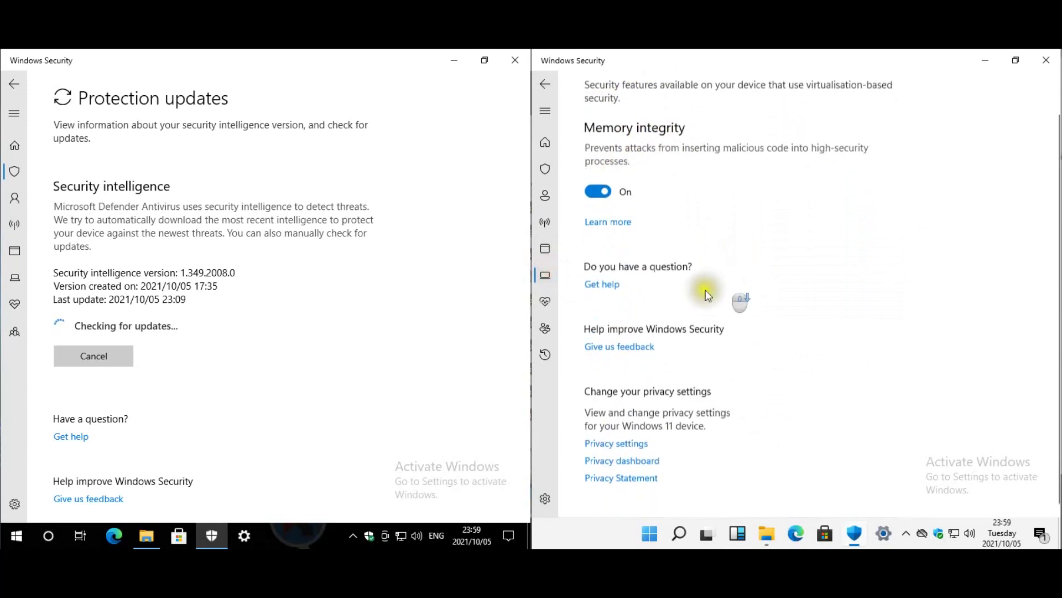
# View Device performance & health on Windows 11, and go back through the other protection sections to the Security at a glance overview.
pyautogui.click(545, 301)
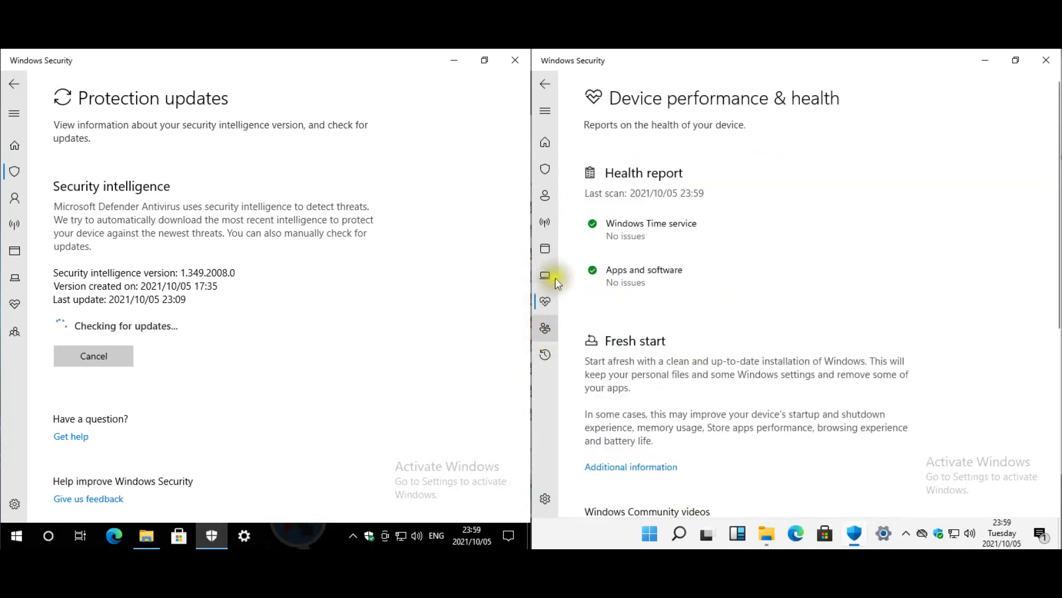
pyautogui.click(545, 281)
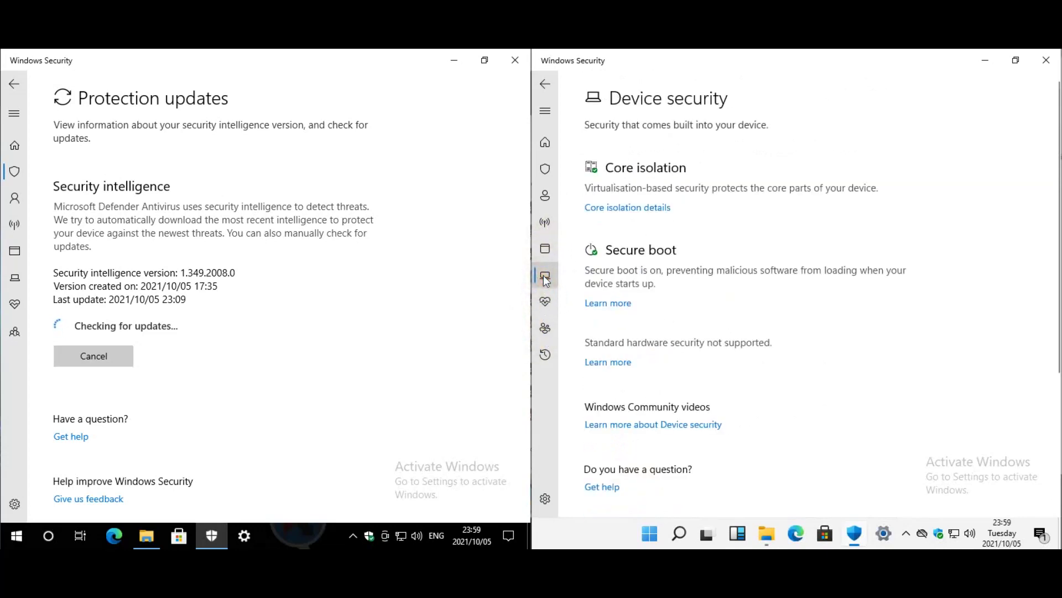
pyautogui.click(547, 249)
pyautogui.click(549, 226)
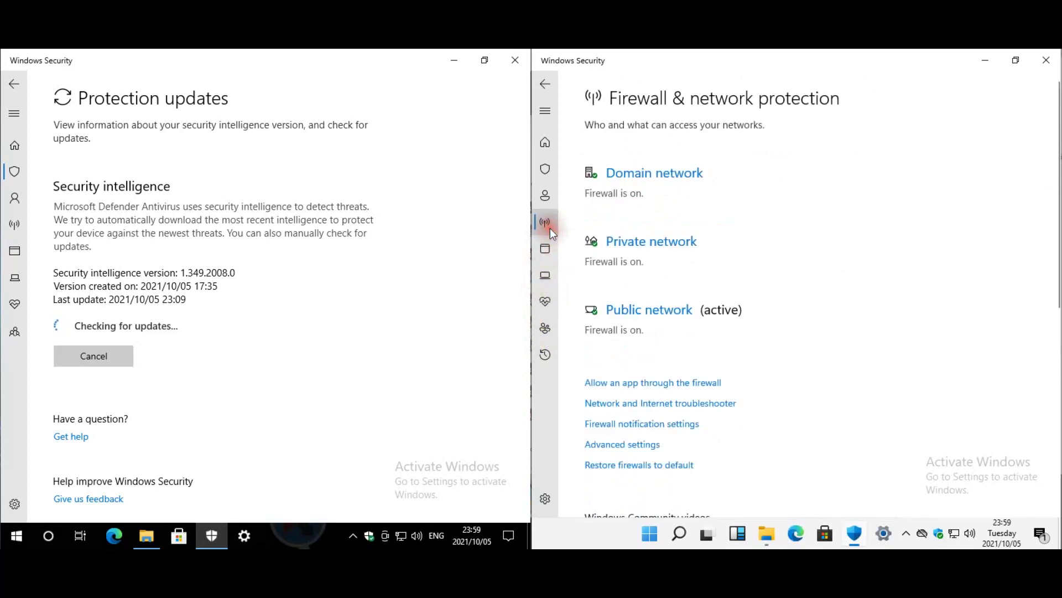
pyautogui.click(547, 197)
pyautogui.click(546, 171)
pyautogui.click(550, 142)
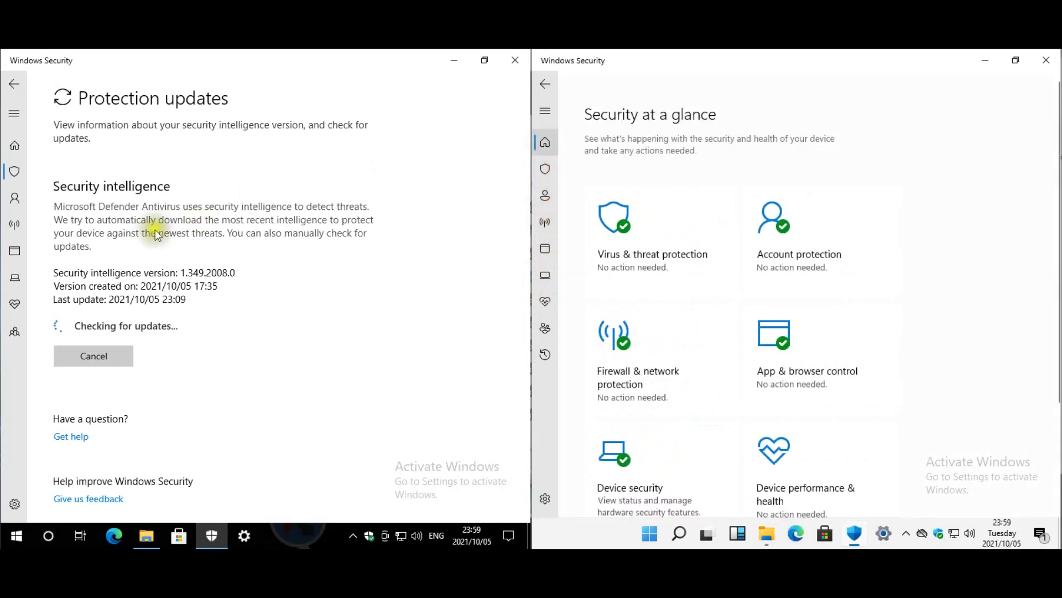
# Open the Protection updates page on Windows 11 and start a check for security intelligence updates.
pyautogui.click(709, 265)
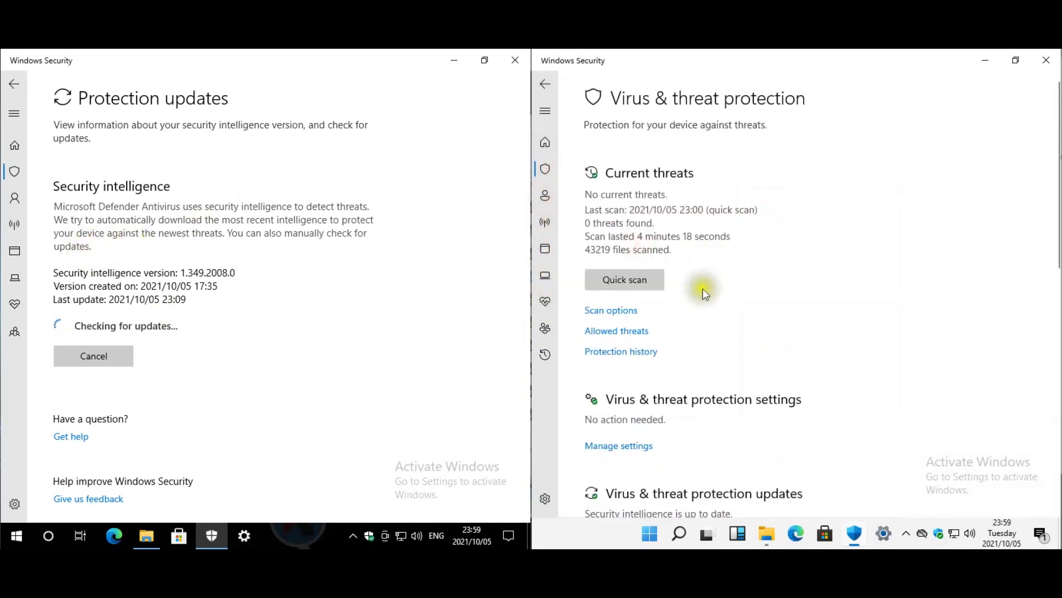
pyautogui.scroll(-3, 670, 347)
pyautogui.click(626, 424)
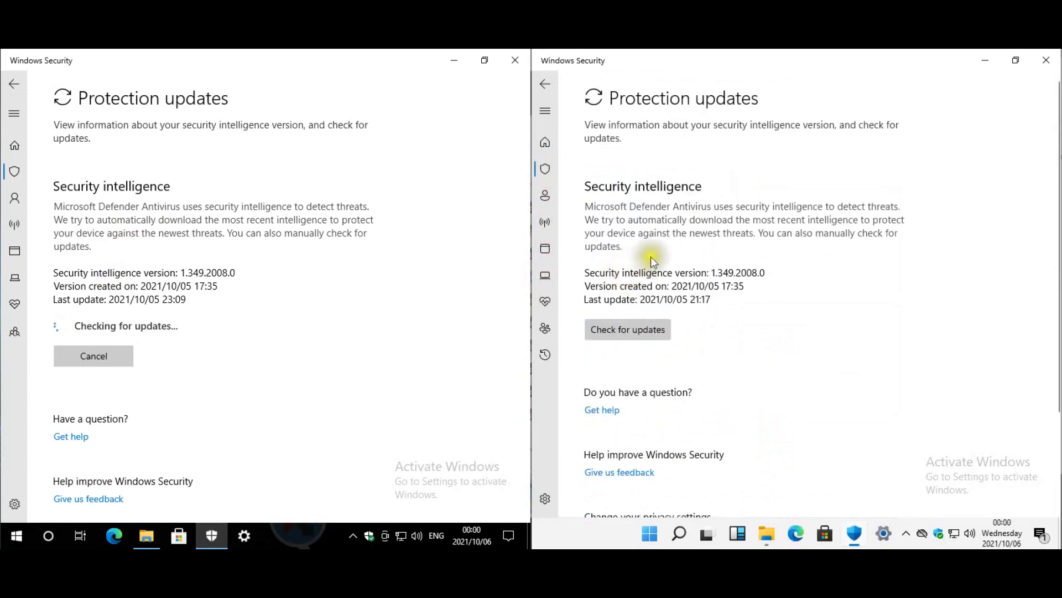
pyautogui.click(656, 329)
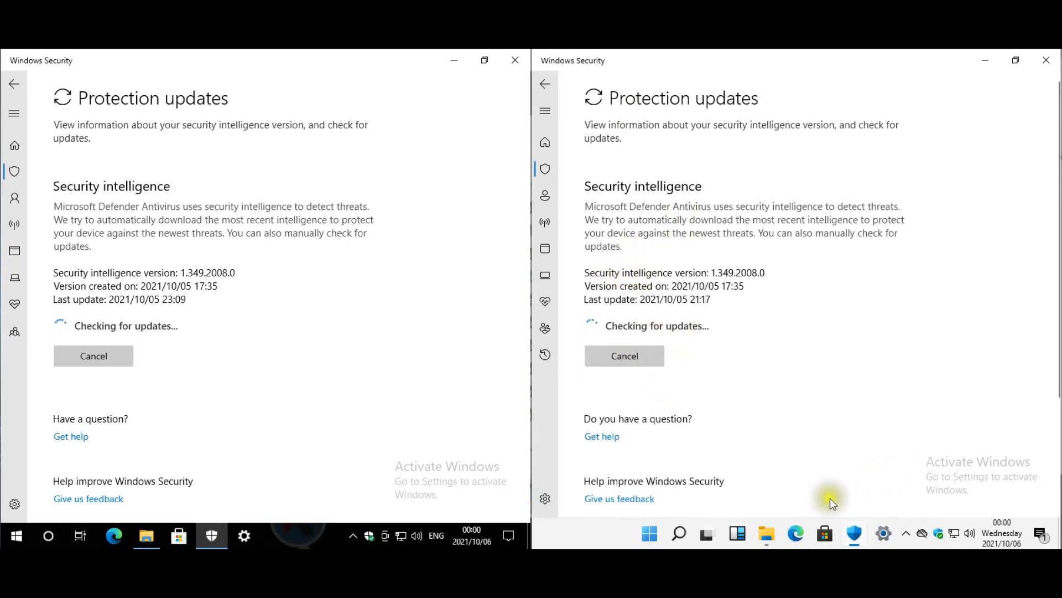
pyautogui.click(864, 246)
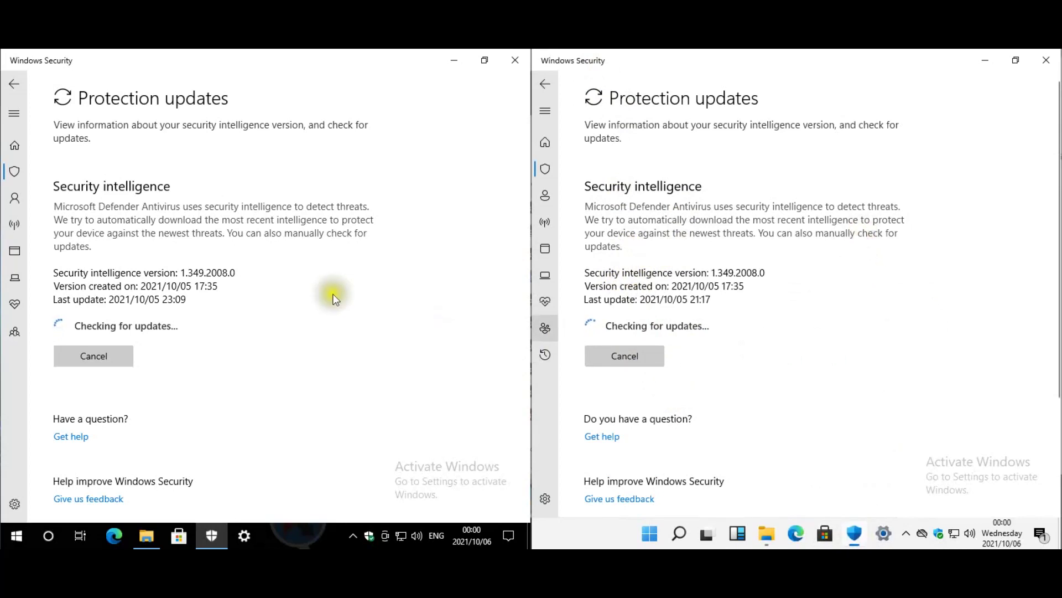
pyautogui.click(182, 270)
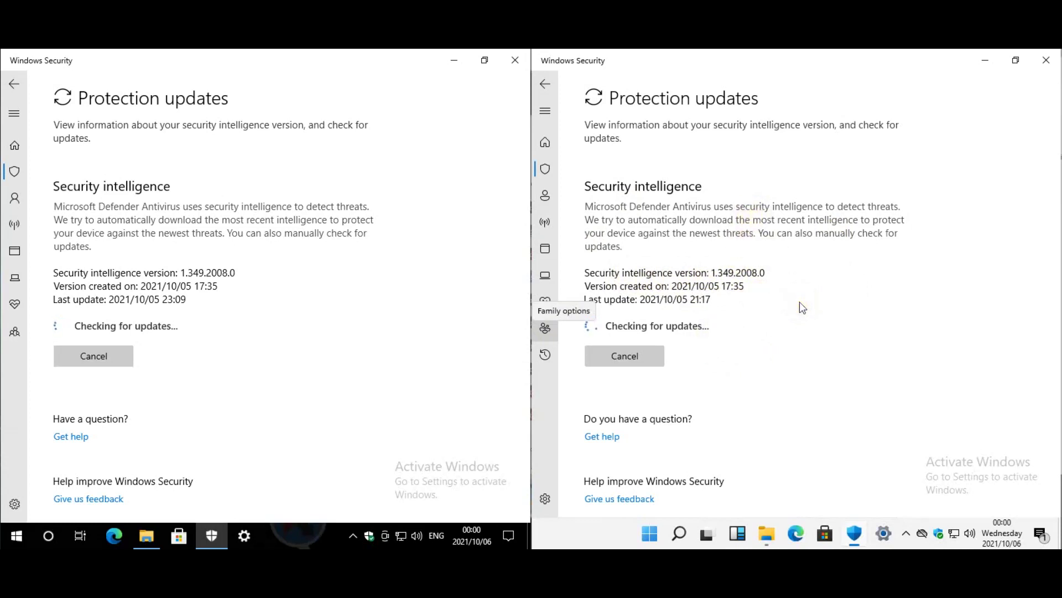
# Switch to Settings on both machines and open Windows Update to check the update status.
pyautogui.click(885, 532)
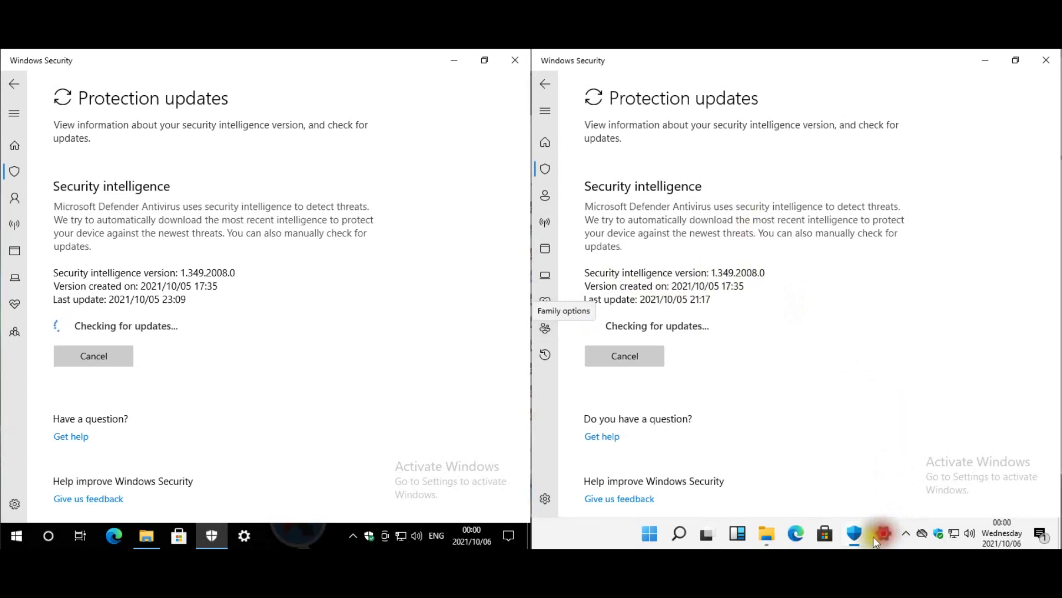
pyautogui.click(256, 532)
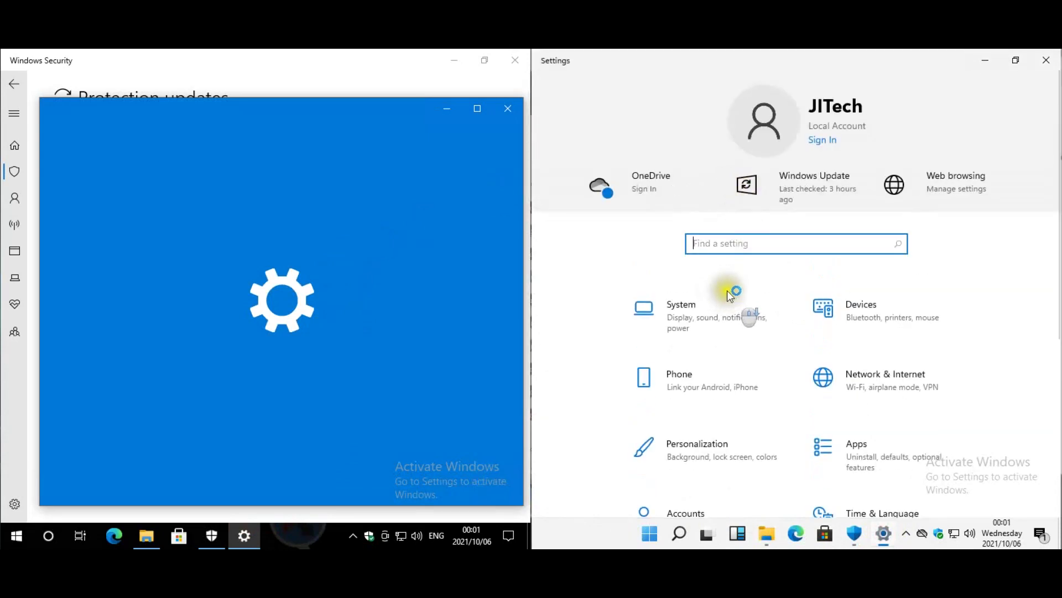
pyautogui.scroll(-5, 921, 354)
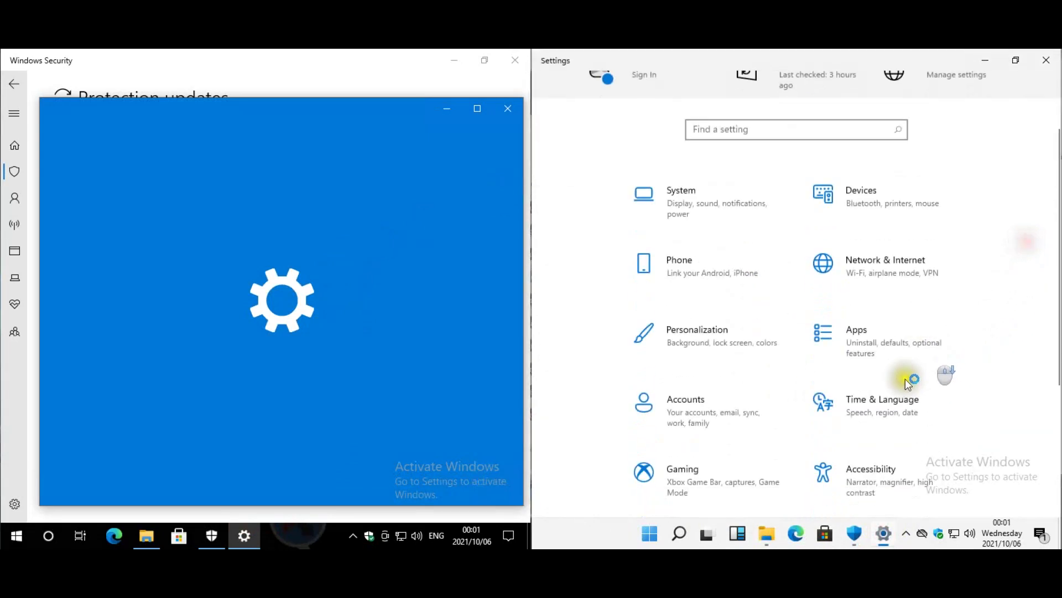
pyautogui.click(713, 434)
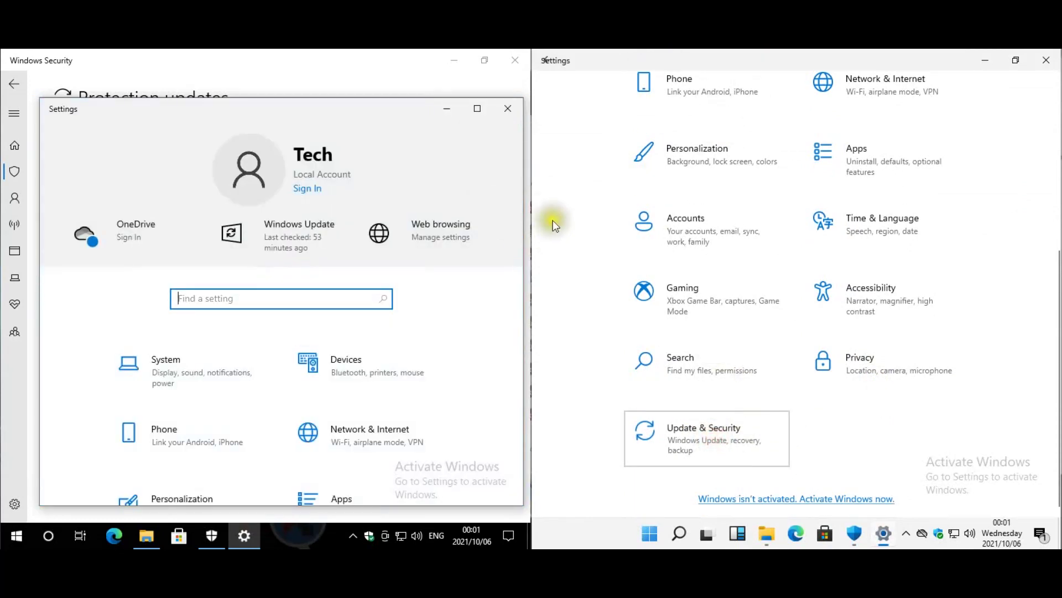
pyautogui.click(303, 229)
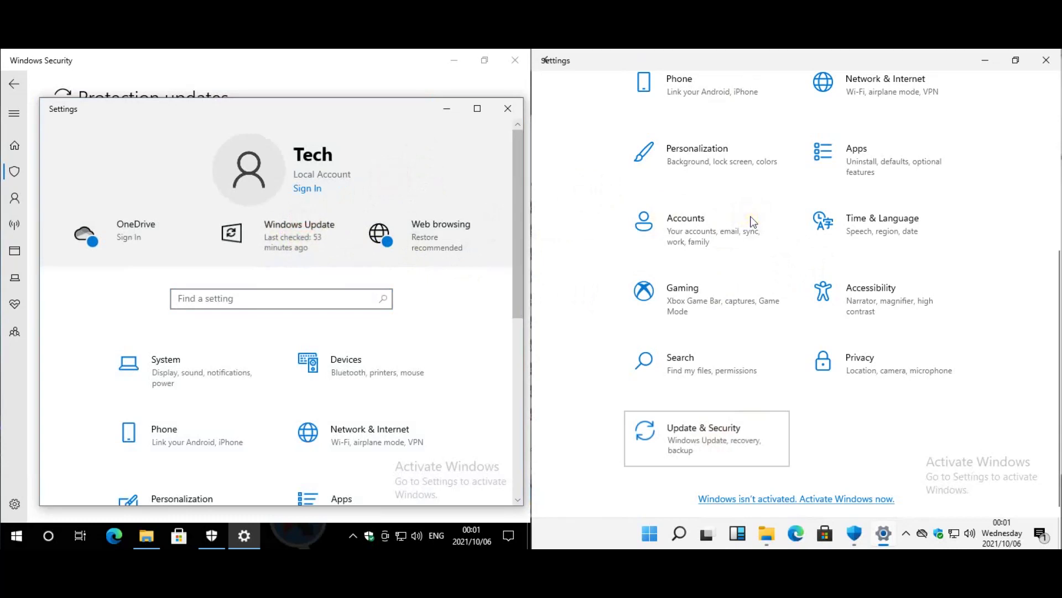
pyautogui.click(745, 439)
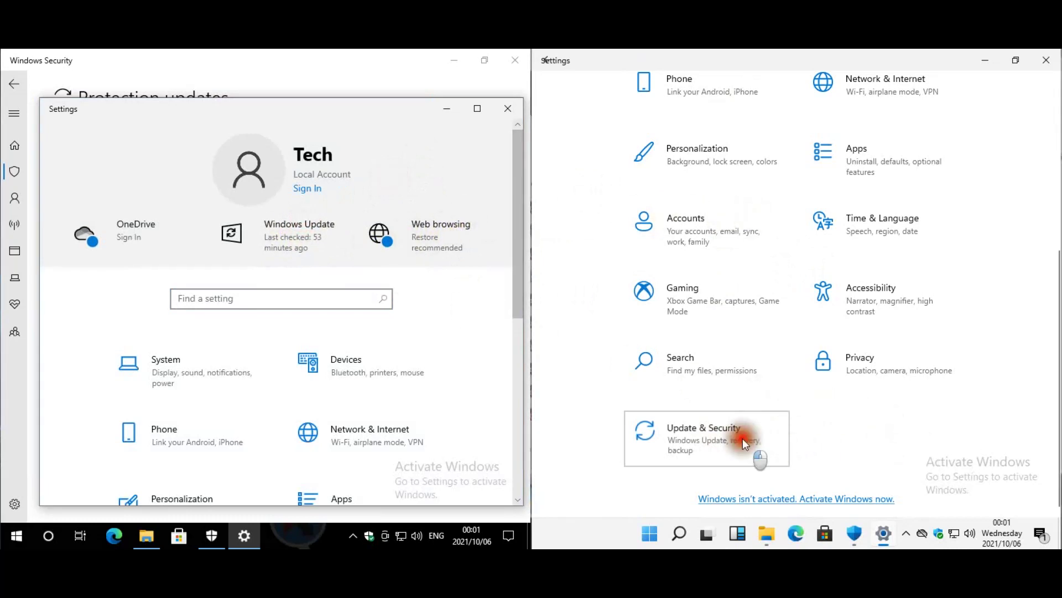
pyautogui.click(301, 227)
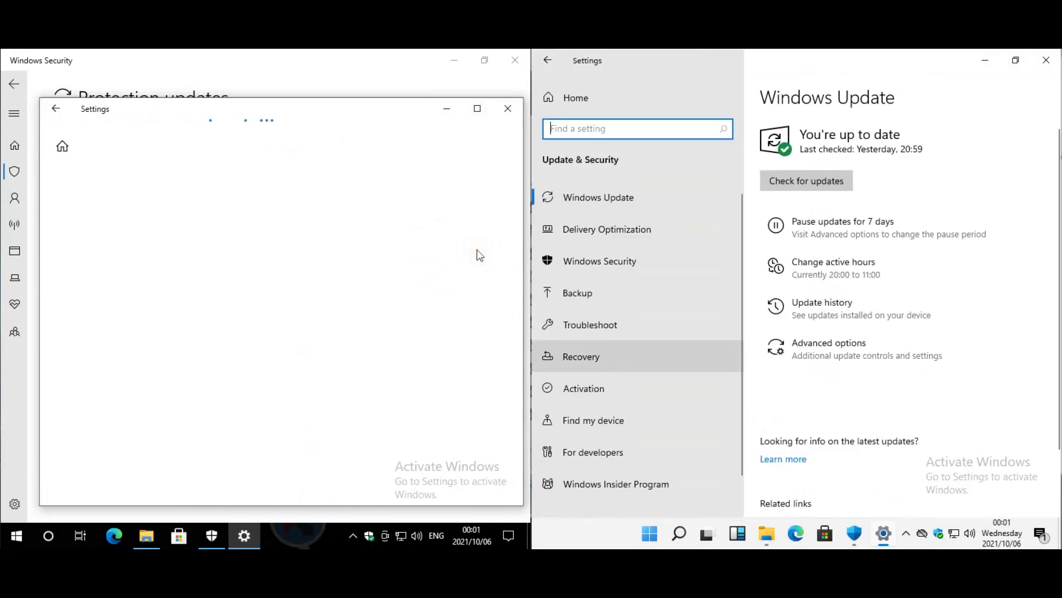
# Close Settings on Windows 11, and leave the update history and close Settings on Windows 10.
pyautogui.click(1046, 60)
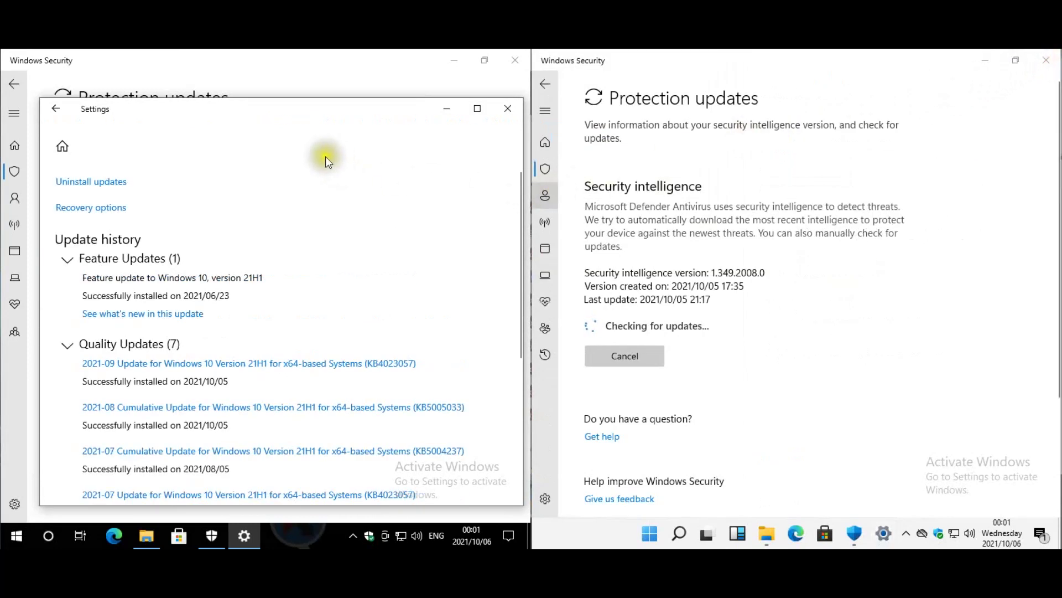
pyautogui.click(53, 109)
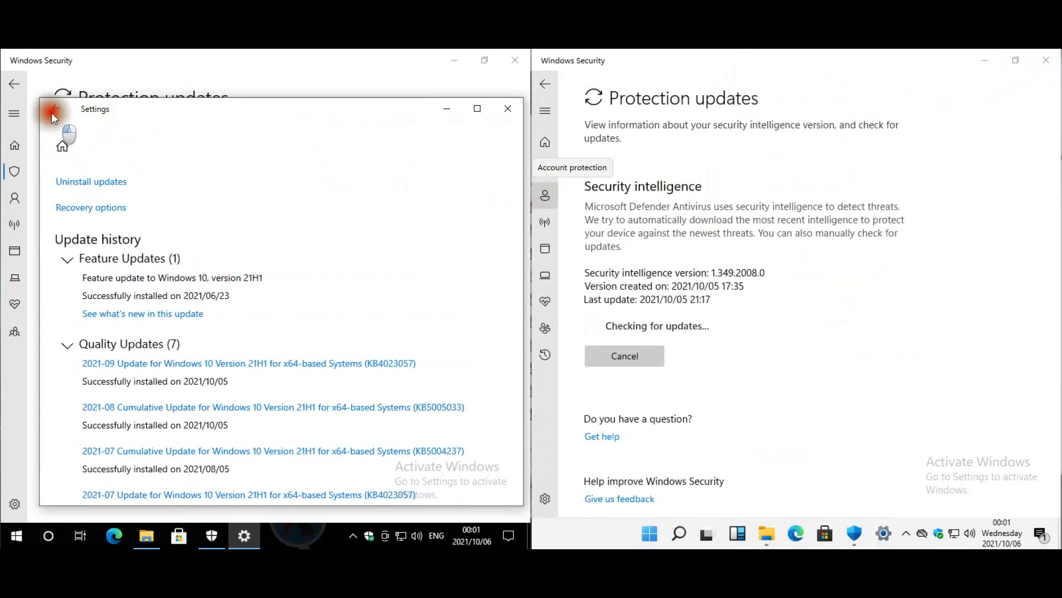
pyautogui.click(513, 108)
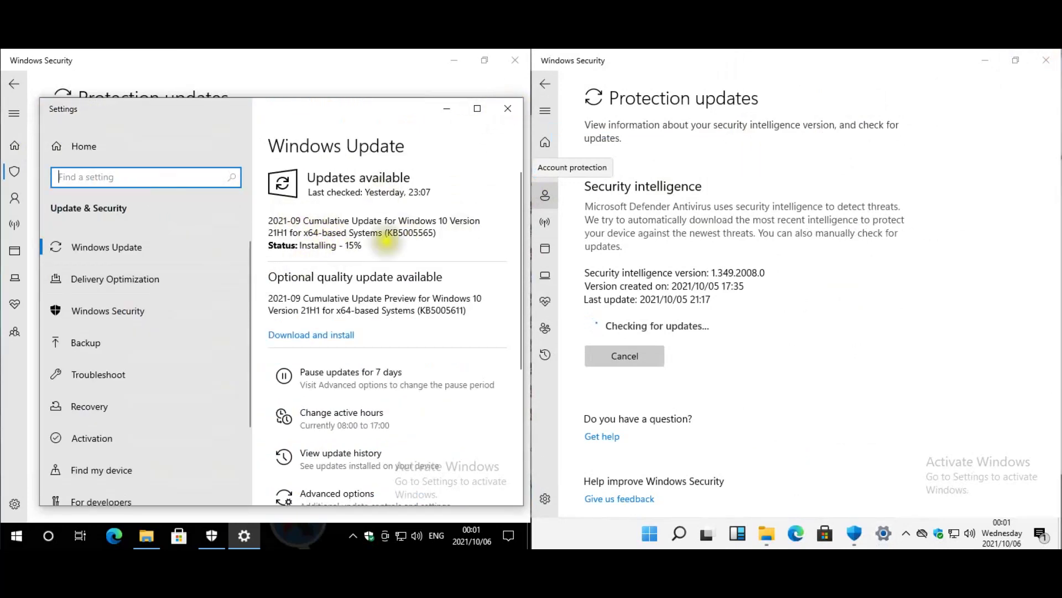
# Close Settings on Windows 10, and review the contents of the ConfigureDefender-master folder on Windows 11, closing it when done.
pyautogui.click(510, 110)
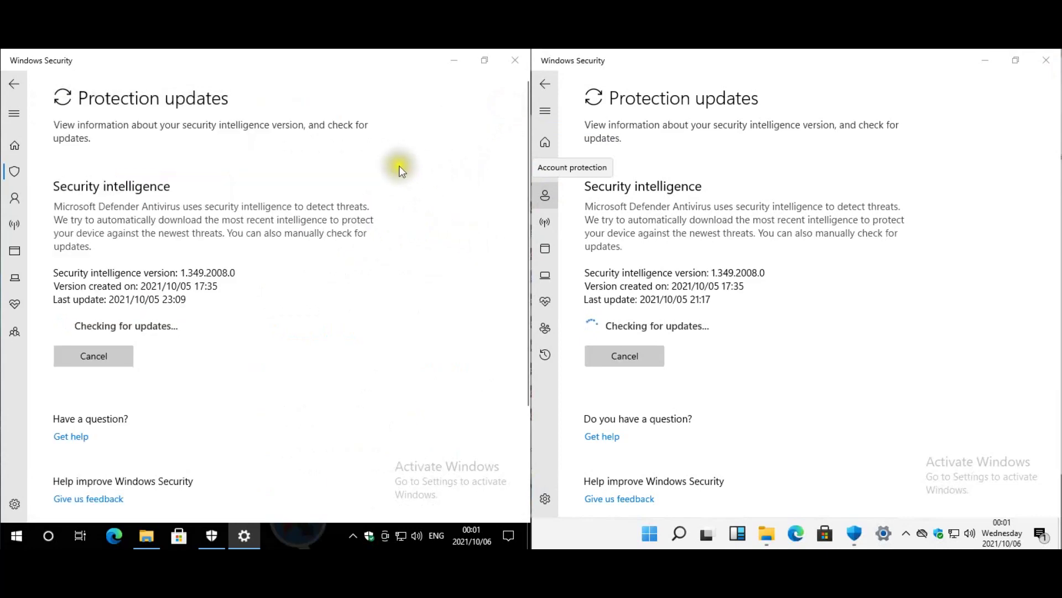
pyautogui.click(760, 352)
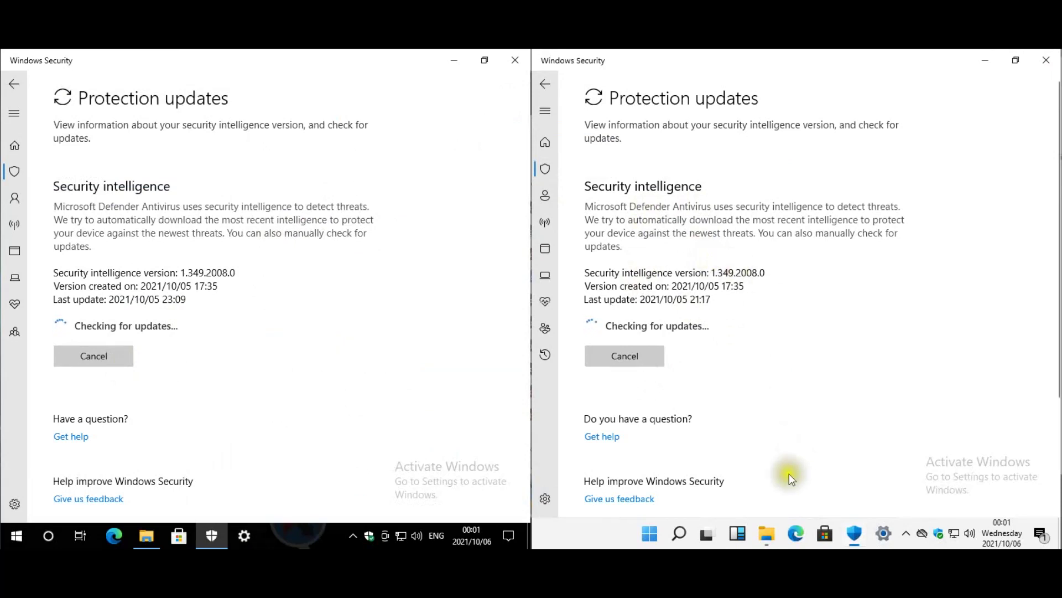
pyautogui.moveTo(774, 536)
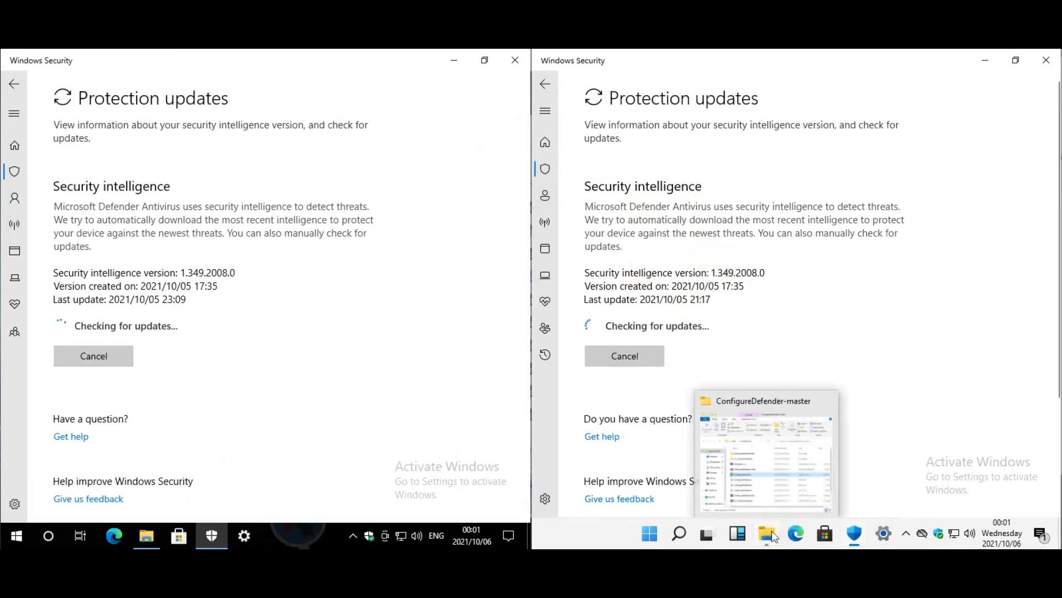
pyautogui.click(780, 443)
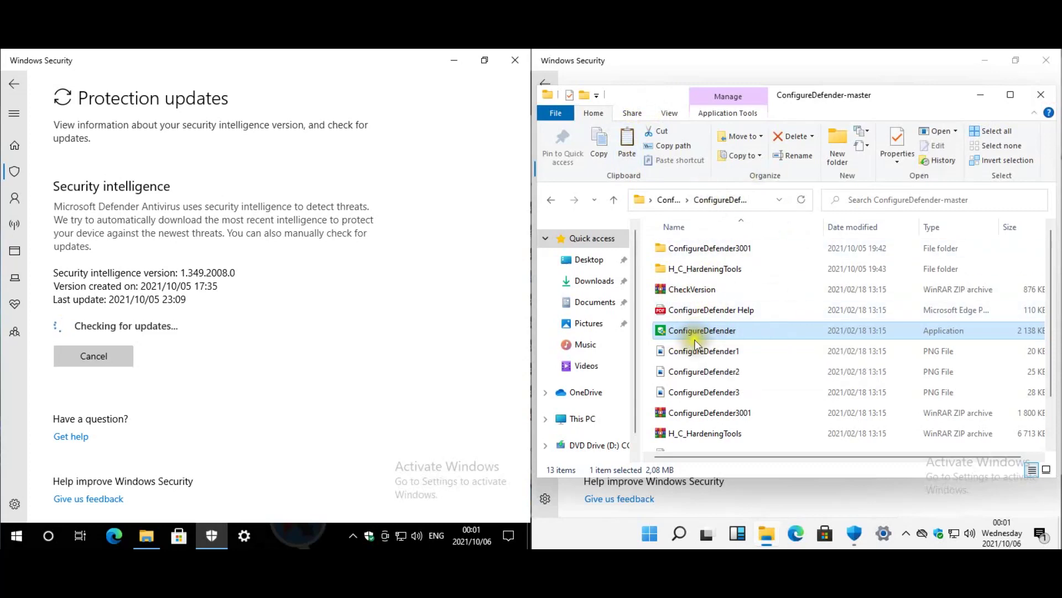
pyautogui.scroll(-1, 733, 274)
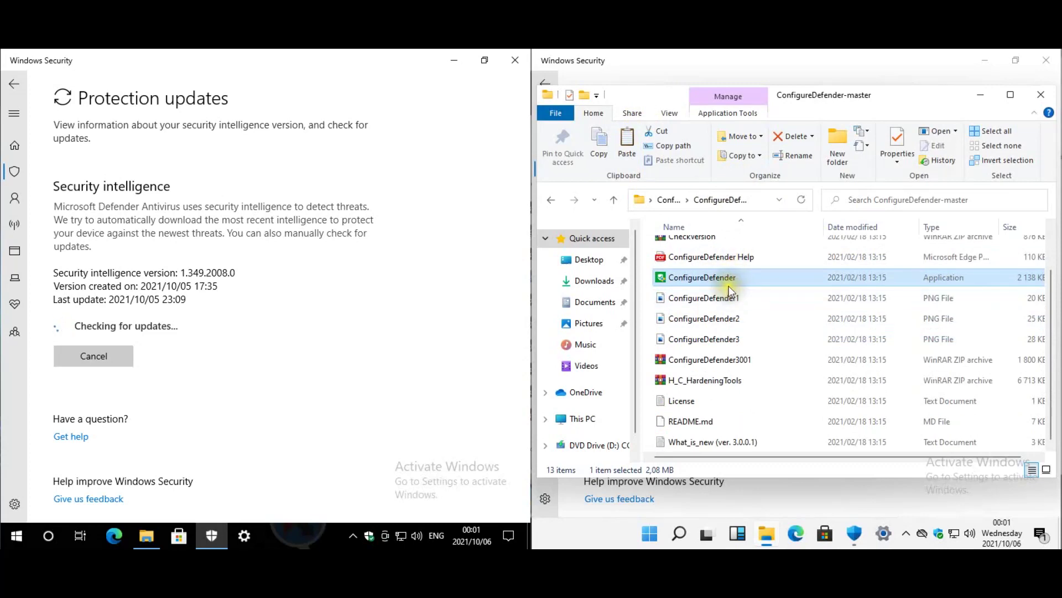
pyautogui.scroll(1, 706, 273)
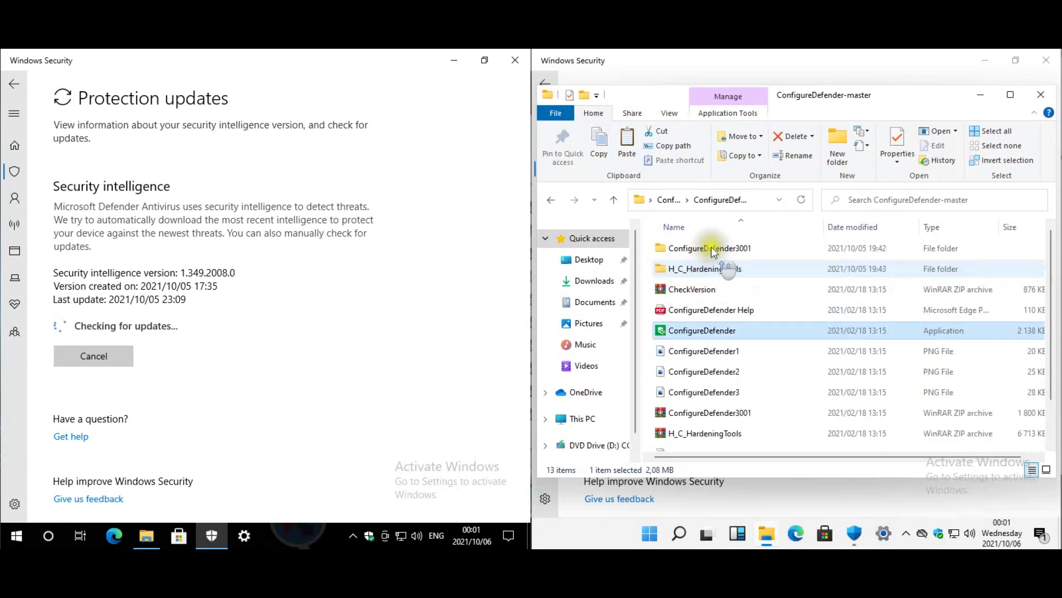
pyautogui.moveTo(662, 336)
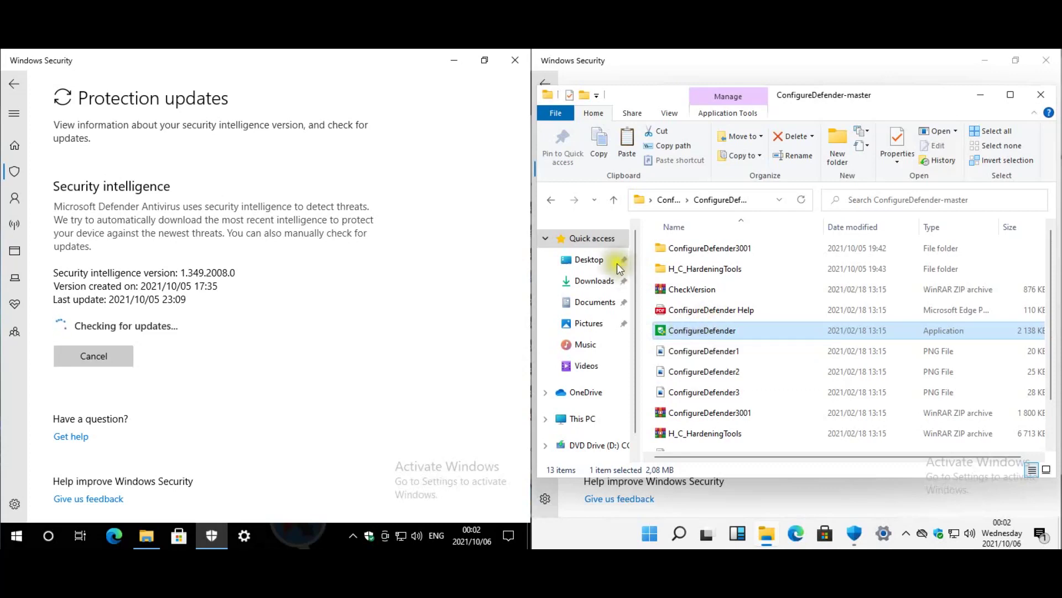
pyautogui.click(1040, 95)
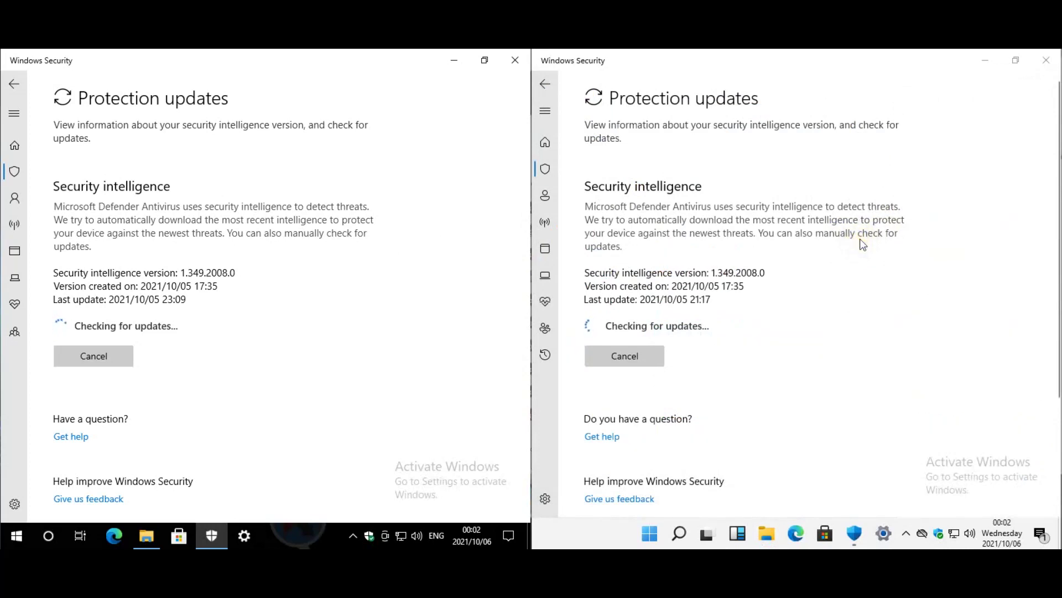
# Move the OneDrive icon from the Windows 11 notification area into the hidden icons, and return to Protection updates.
pyautogui.click(907, 529)
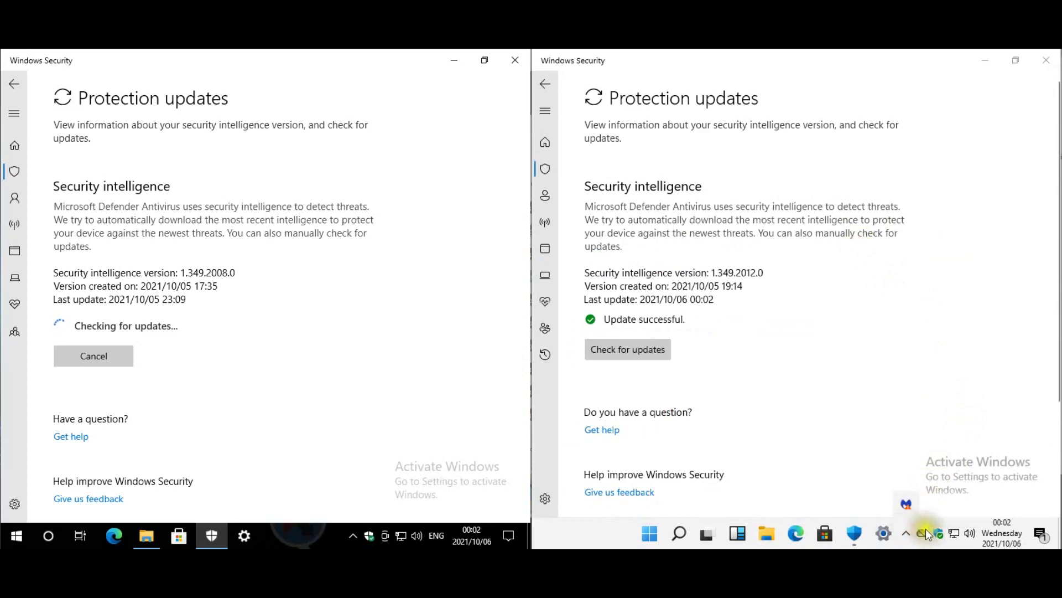
pyautogui.moveTo(929, 533); pyautogui.dragTo(910, 504)
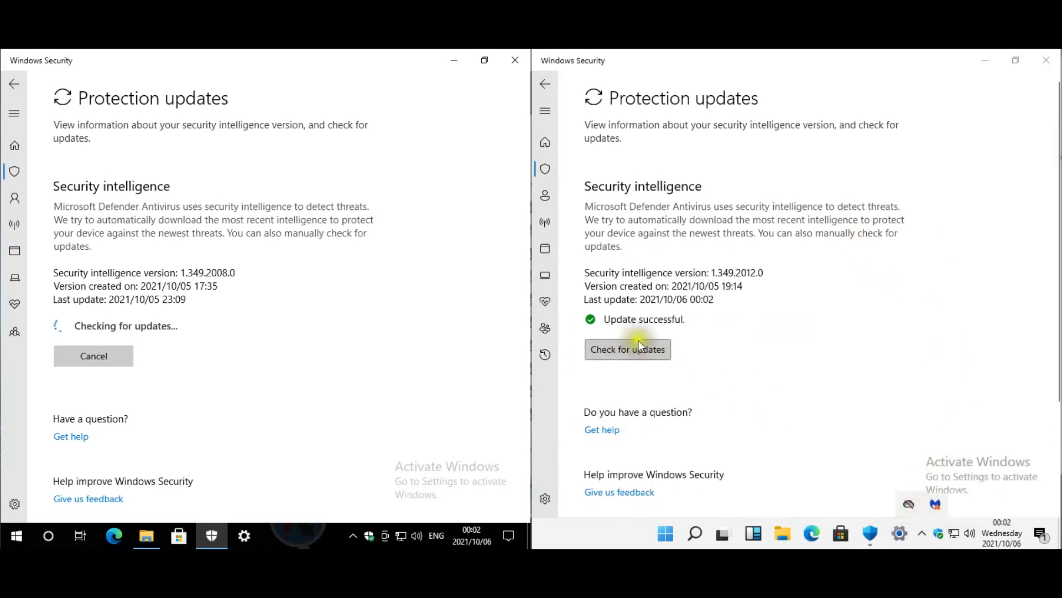
pyautogui.click(831, 311)
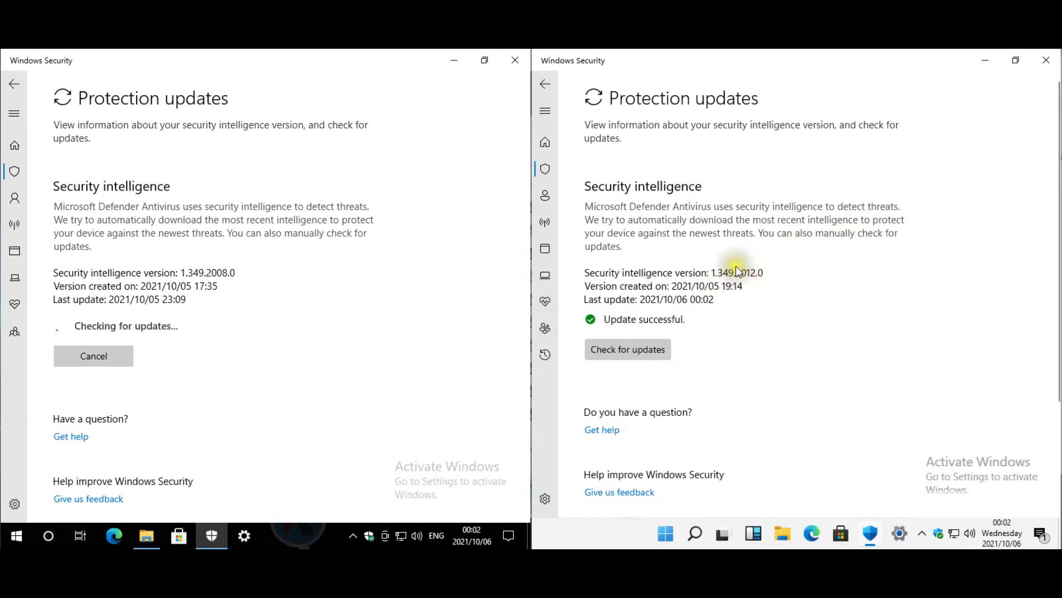
pyautogui.click(298, 275)
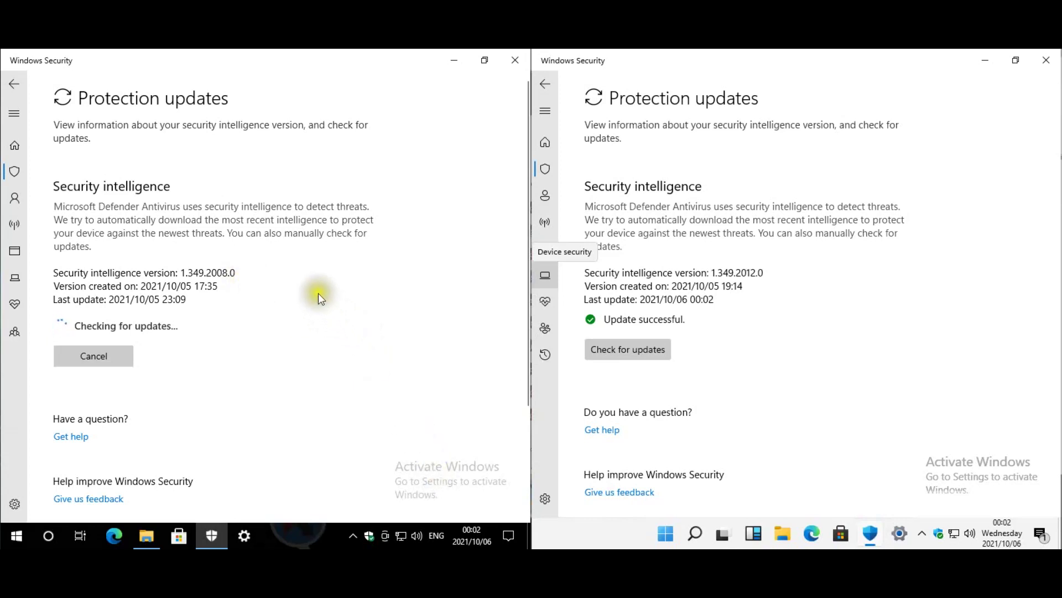
# Turn off real-time protection in the Windows 11 virus & threat protection settings, allow the change and minimize Windows Security.
pyautogui.click(544, 145)
pyautogui.click(614, 217)
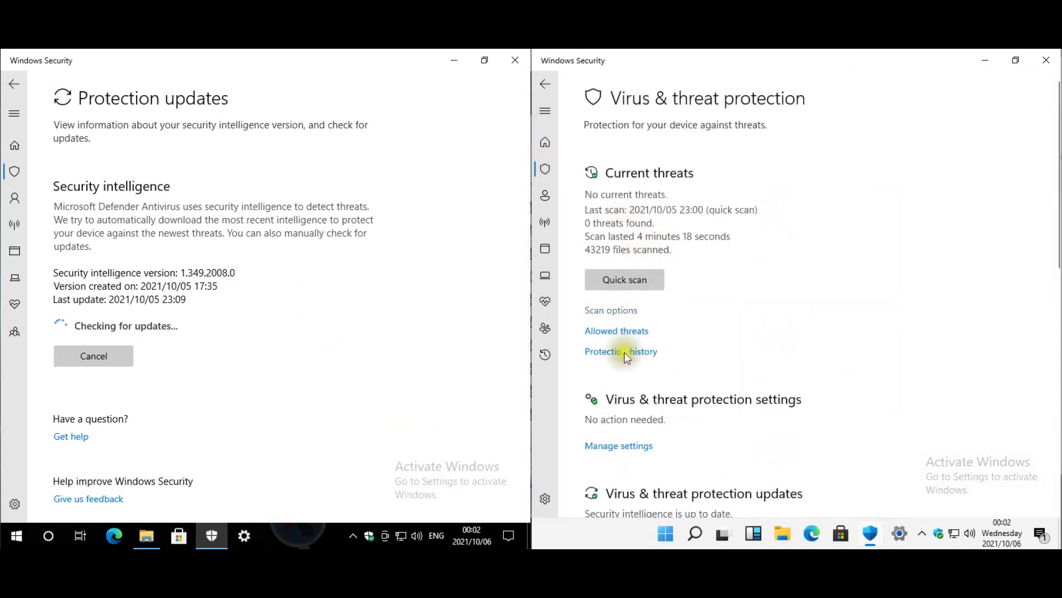
pyautogui.click(622, 445)
pyautogui.click(597, 257)
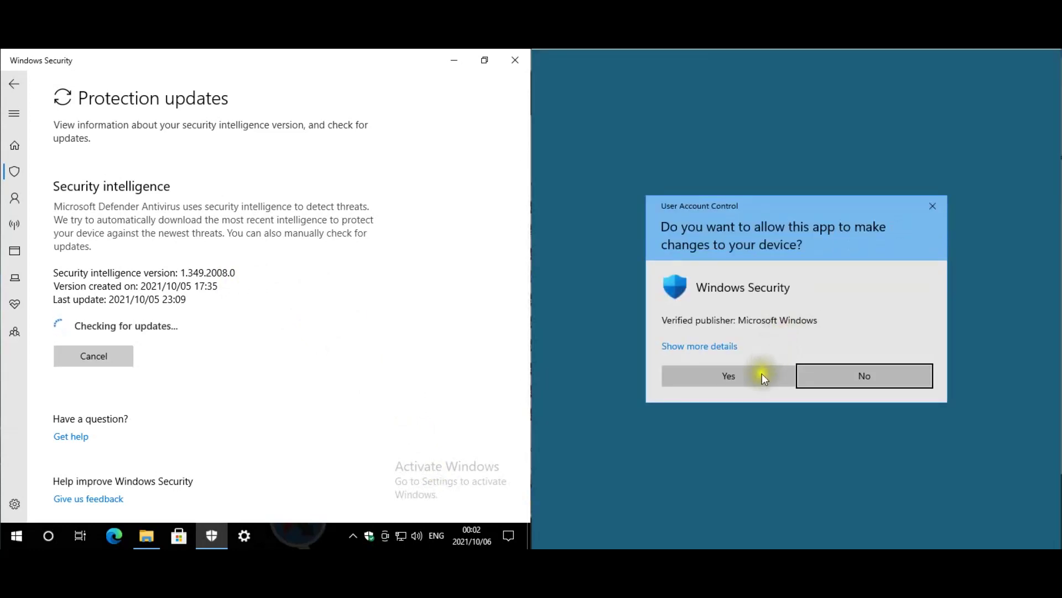
pyautogui.click(763, 372)
pyautogui.click(987, 62)
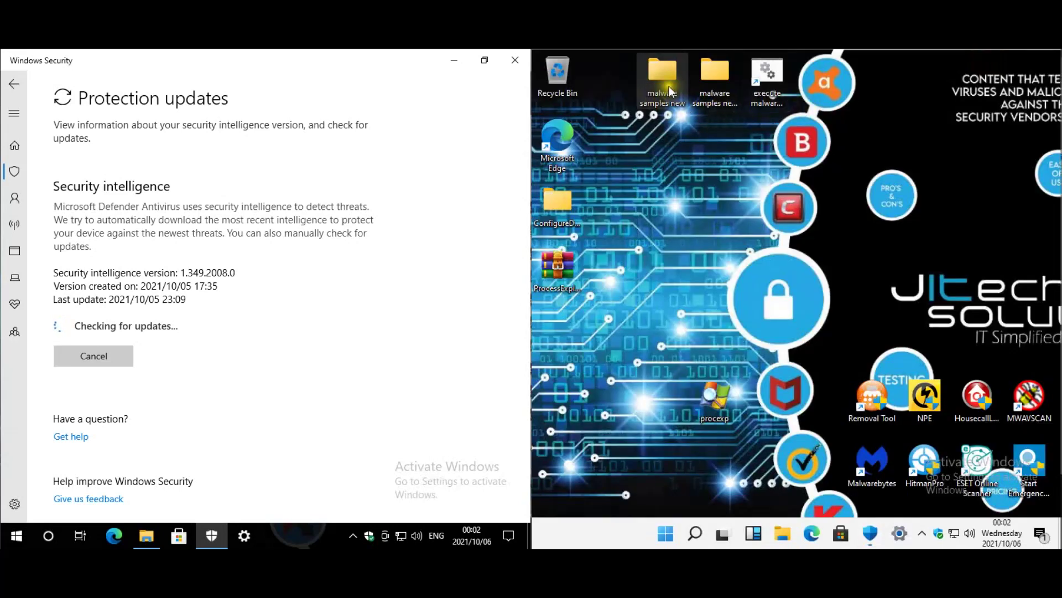
# Open the malware samples new folder on the Windows 11 desktop and paste the copied sample archives into it.
pyautogui.doubleClick(712, 115)
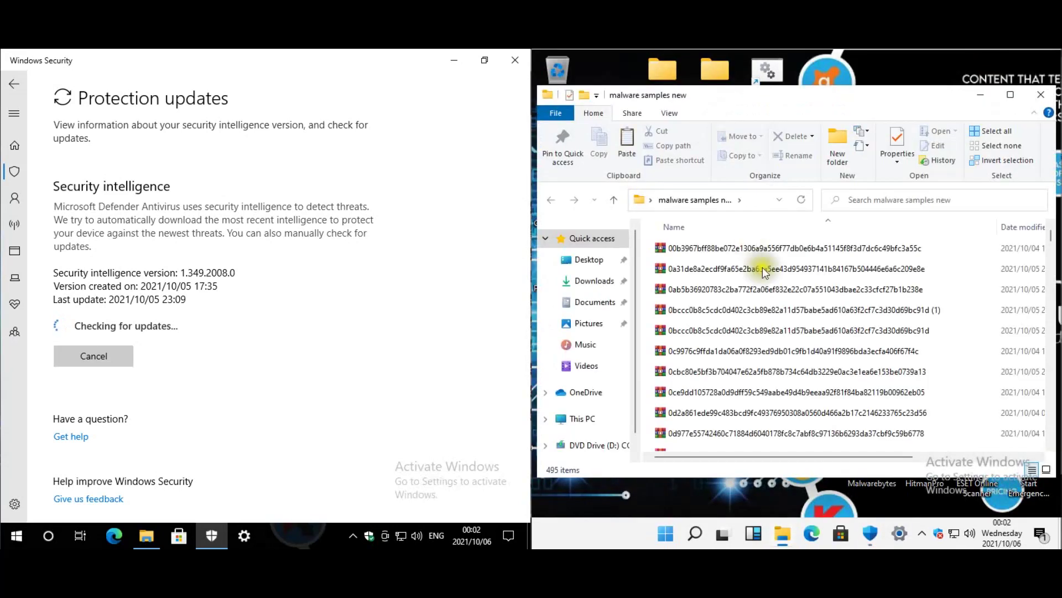
pyautogui.click(782, 317)
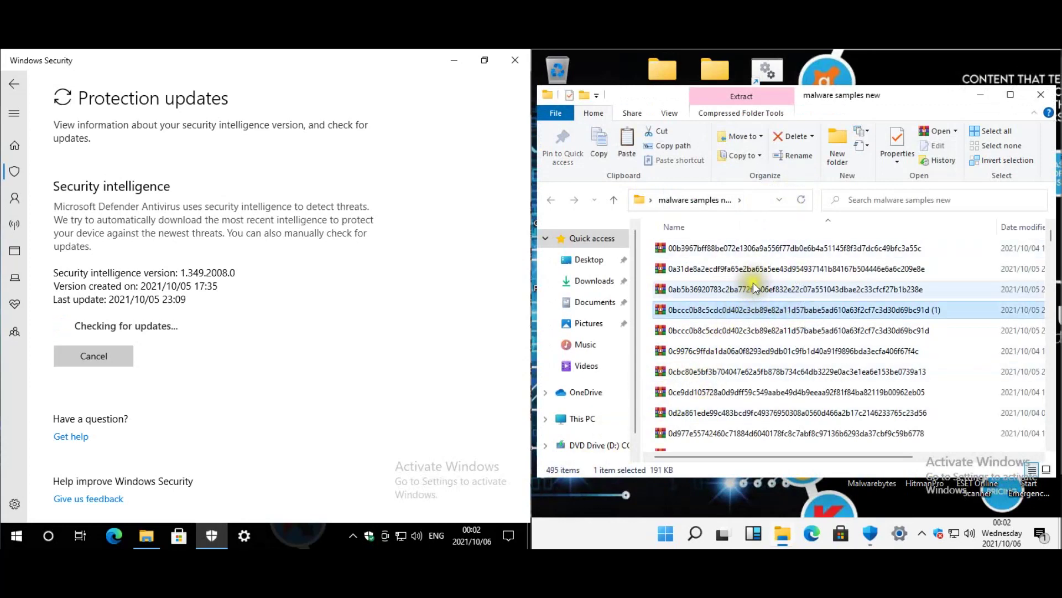
pyautogui.hotkey('ctrl', 'a')
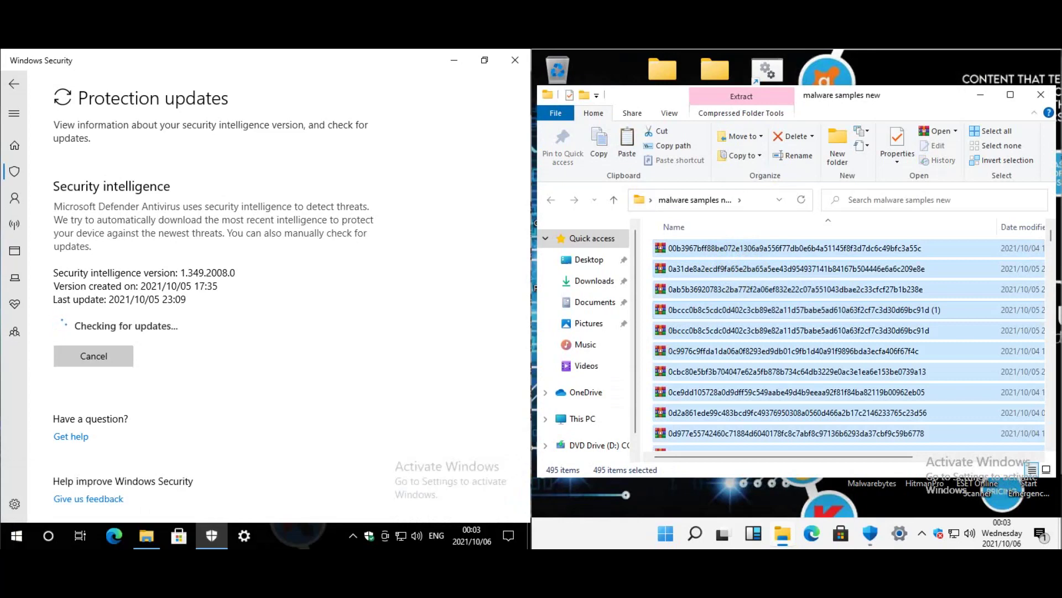
pyautogui.hotkey('ctrl', 'v')
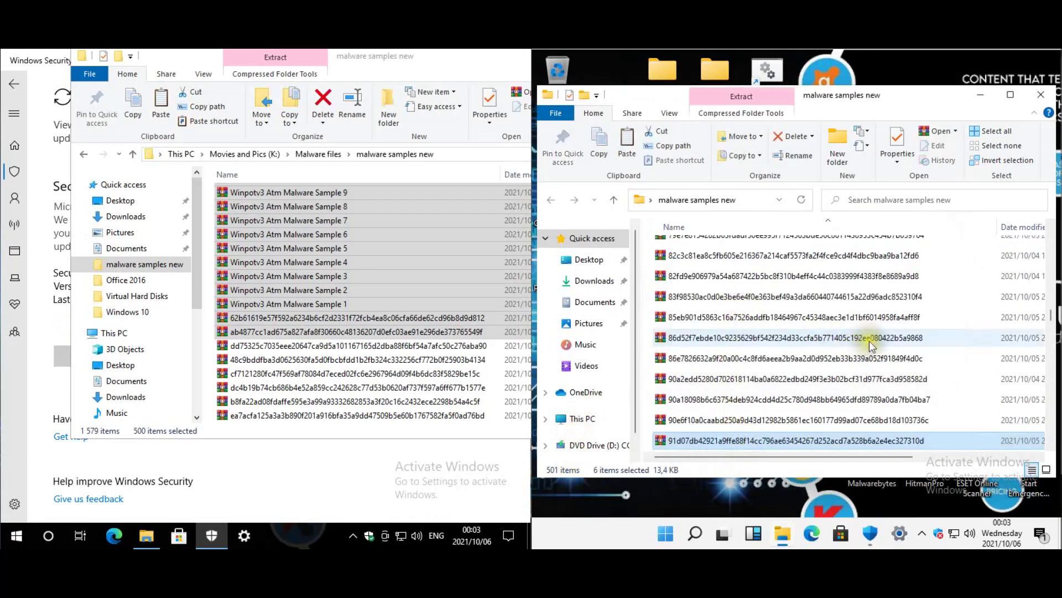
# Find the duplicate archive starting with 6ecf7599637e and ending in (1) in the malware samples new folder and delete it.
pyautogui.click(883, 314)
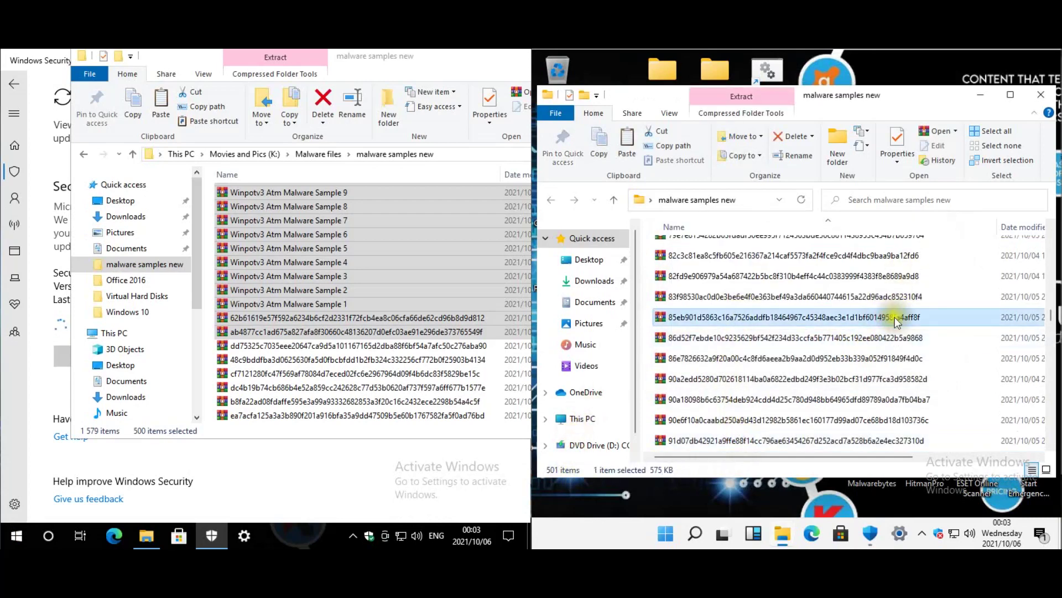
pyautogui.scroll(10, 896, 321)
pyautogui.scroll(-20, 902, 327)
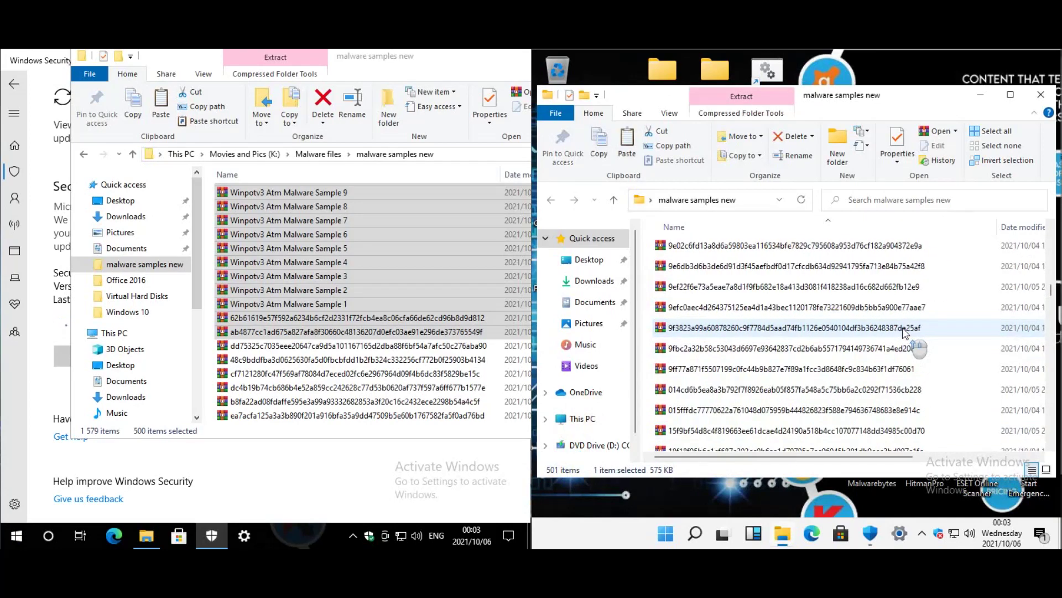
pyautogui.scroll(20, 901, 328)
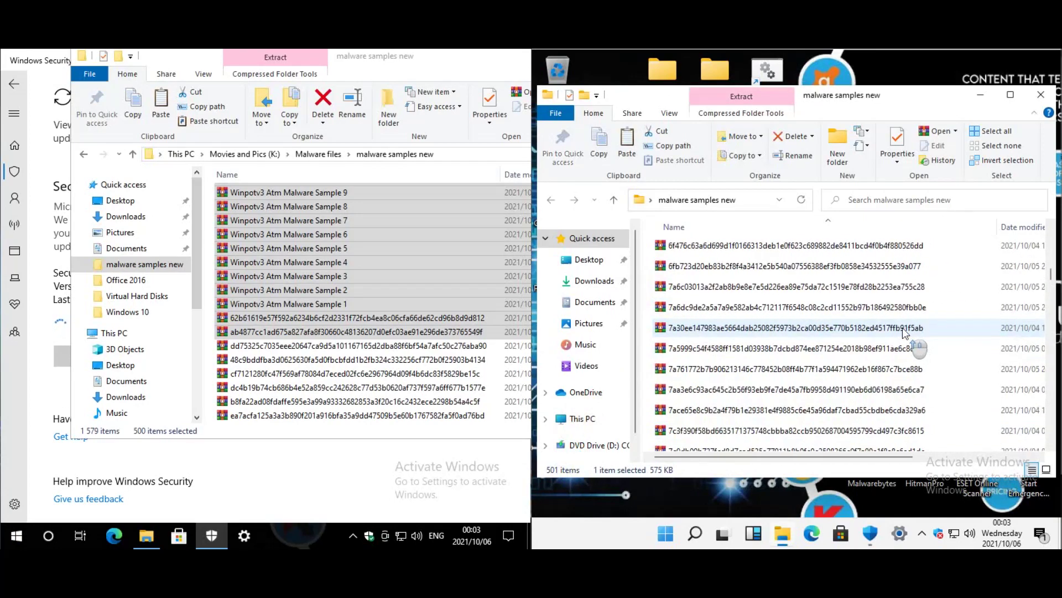
pyautogui.scroll(-10, 901, 327)
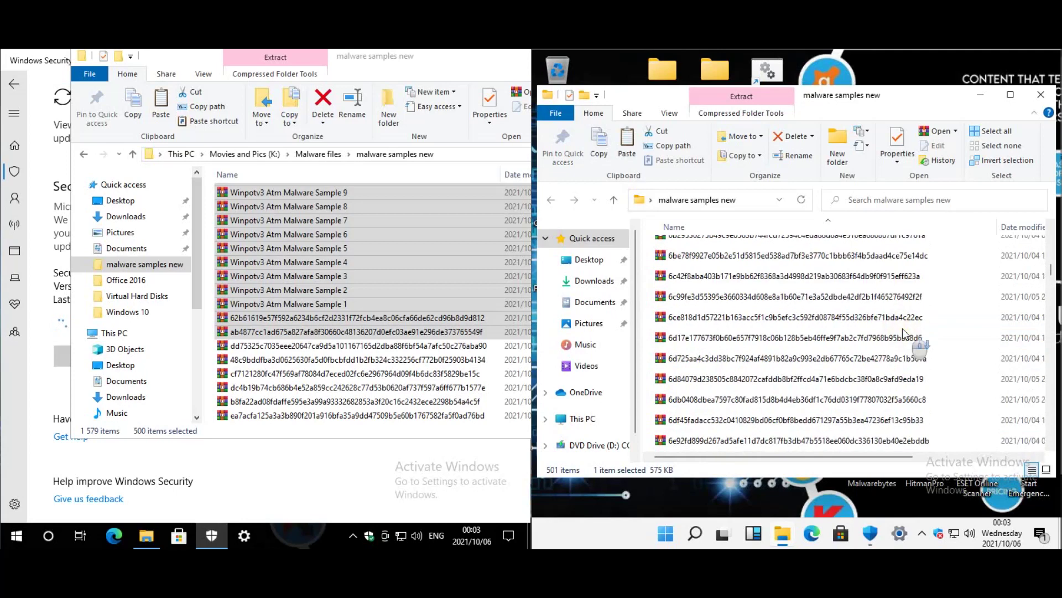
pyautogui.click(890, 338)
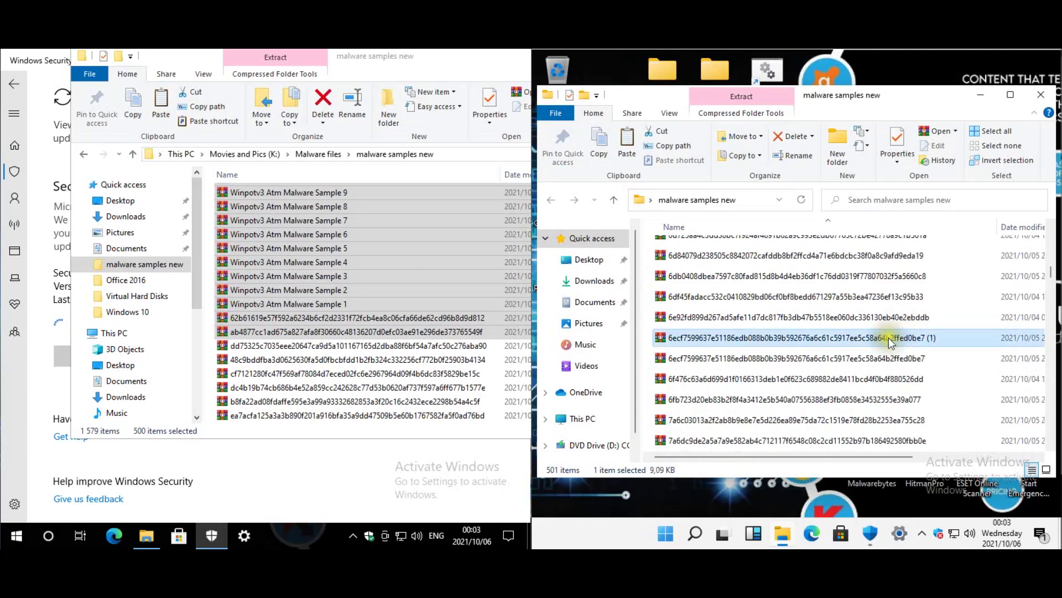
pyautogui.press('Delete')
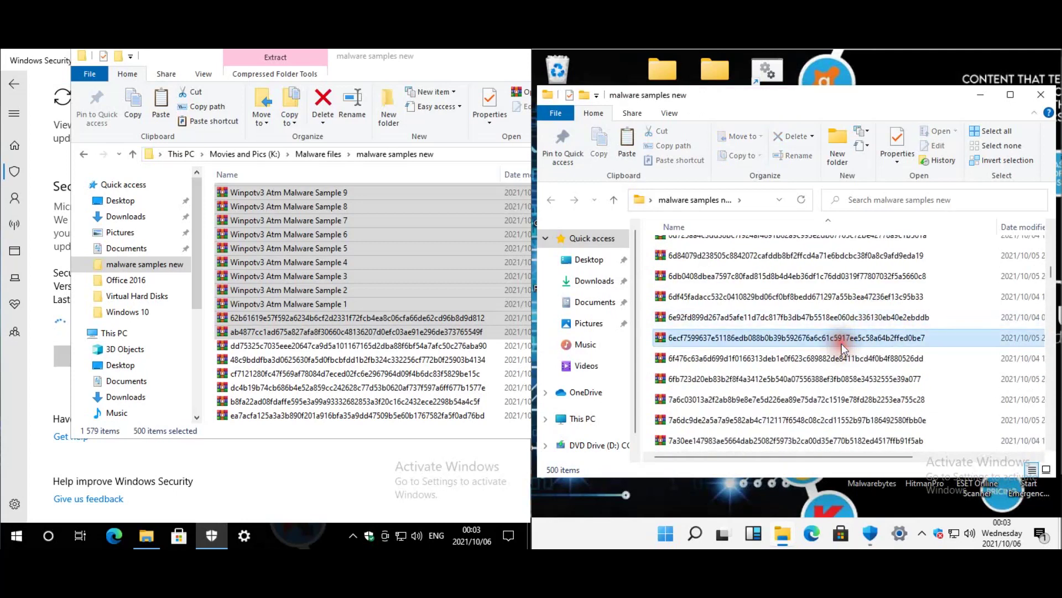
# Select all sample archives and start extracting them into the malware samples new extracted folder on the desktop with Extract Here.
pyautogui.click(841, 343)
pyautogui.hotkey('ctrl', 'a')
pyautogui.moveTo(830, 99); pyautogui.dragTo(876, 126)
pyautogui.moveTo(839, 304); pyautogui.dragTo(714, 82)
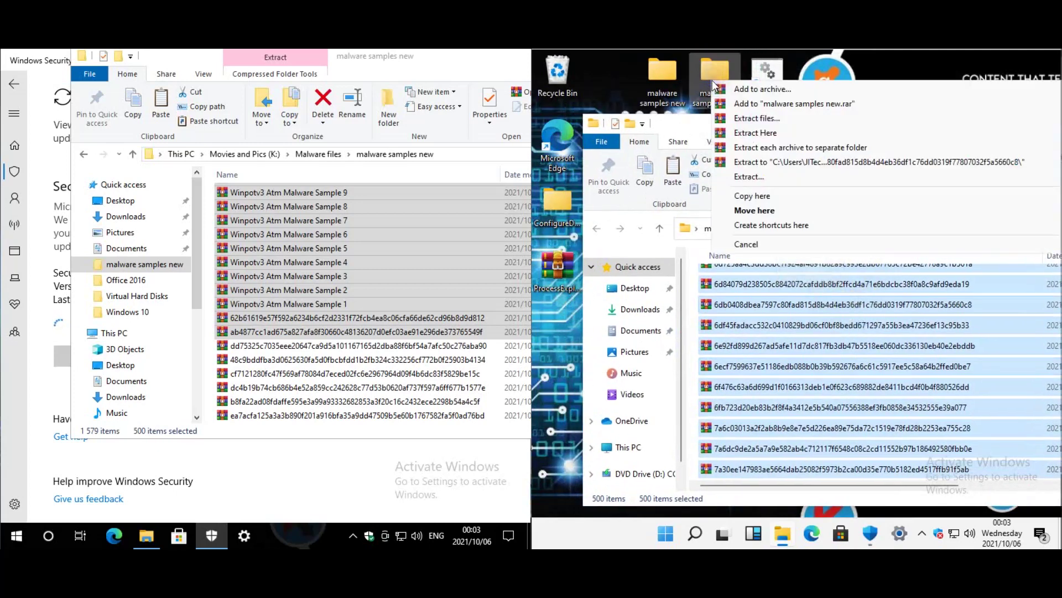
pyautogui.click(739, 134)
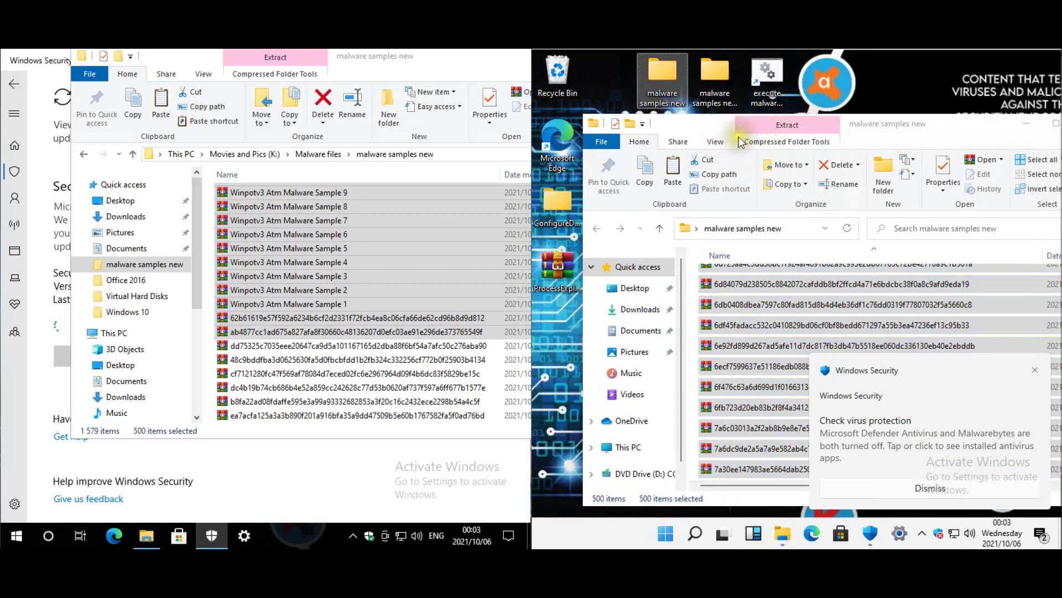
# Enter the archive password for all archives, replace all existing files during extraction, and close the malware samples new folder.
pyautogui.click(457, 52)
pyautogui.click(627, 60)
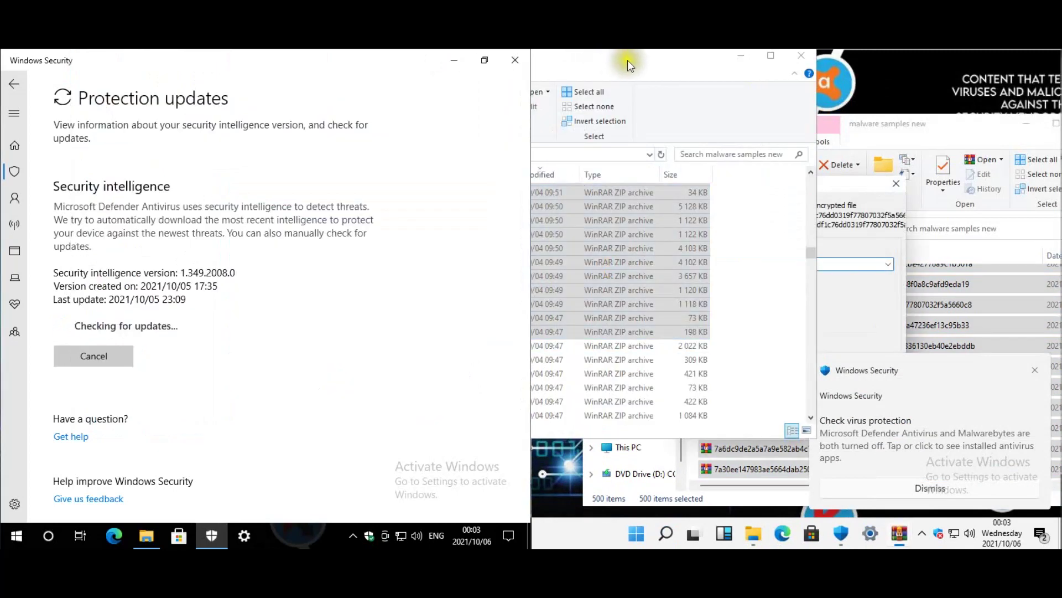
pyautogui.click(740, 60)
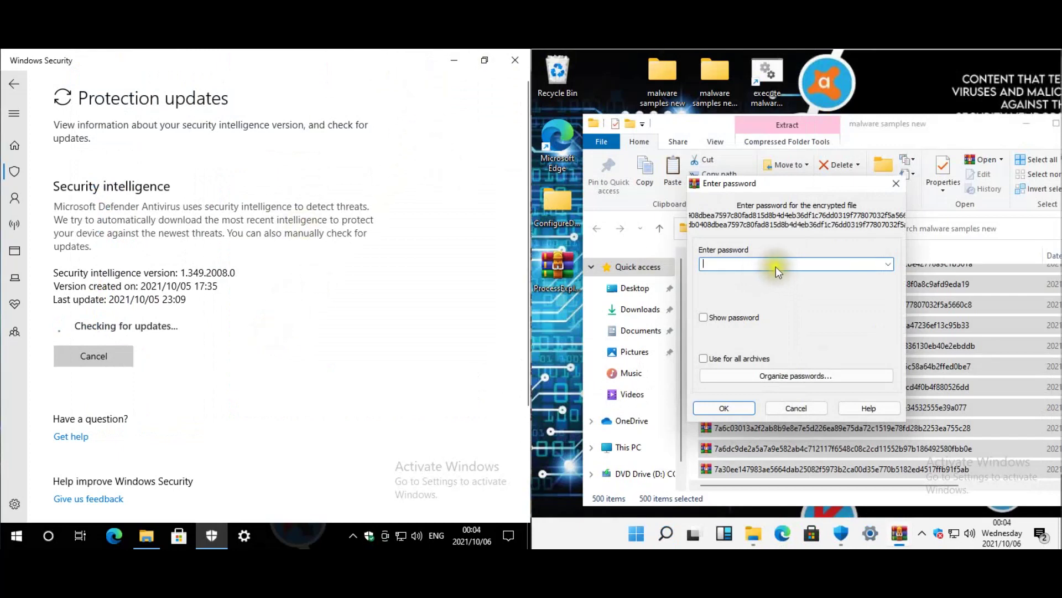
pyautogui.write('infected')
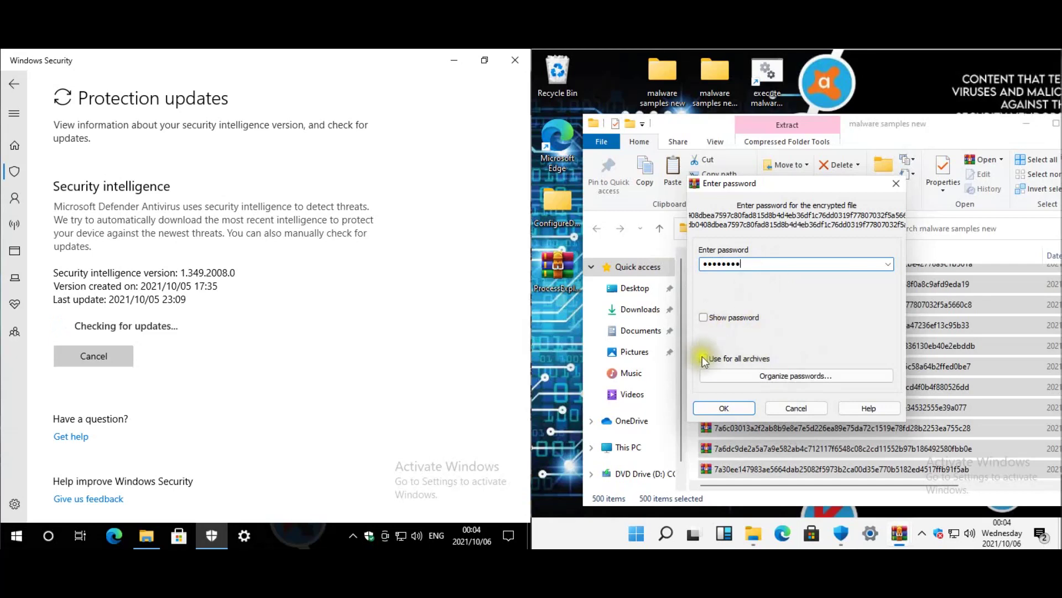
pyautogui.click(719, 403)
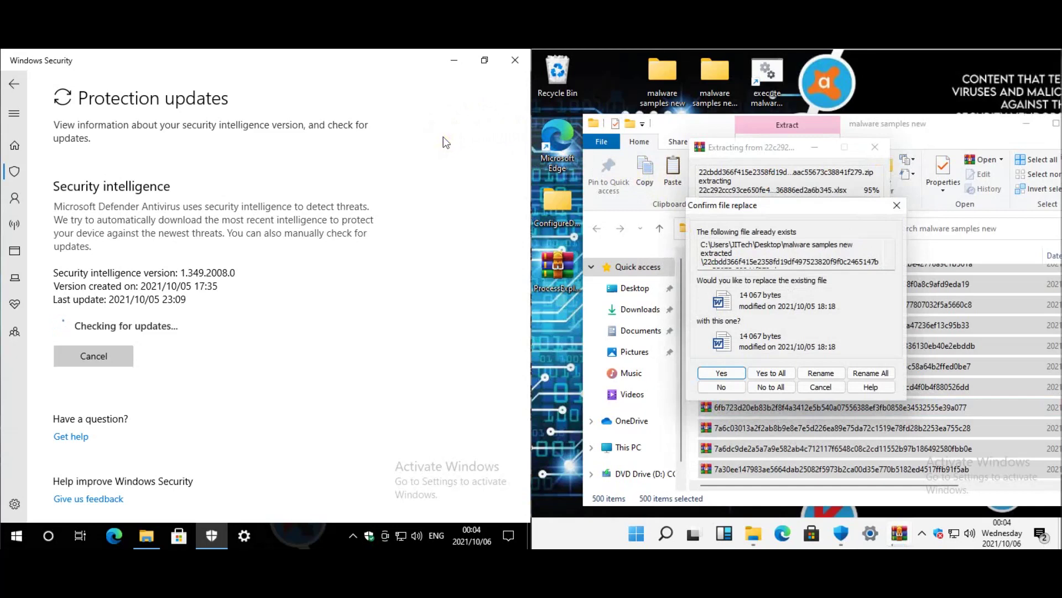
pyautogui.click(777, 373)
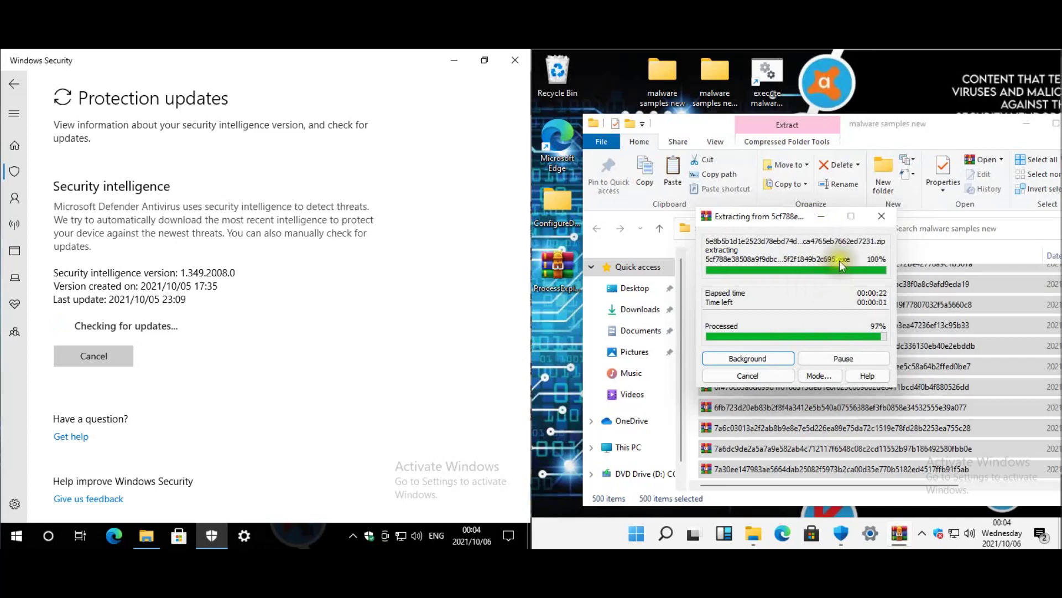
pyautogui.moveTo(981, 125); pyautogui.dragTo(931, 128)
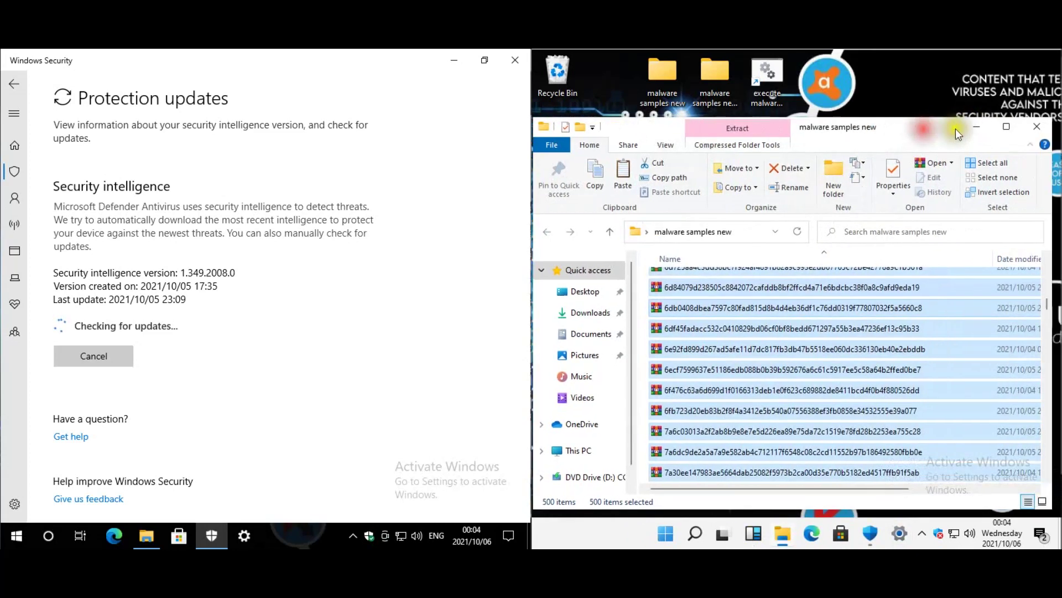
pyautogui.click(1037, 128)
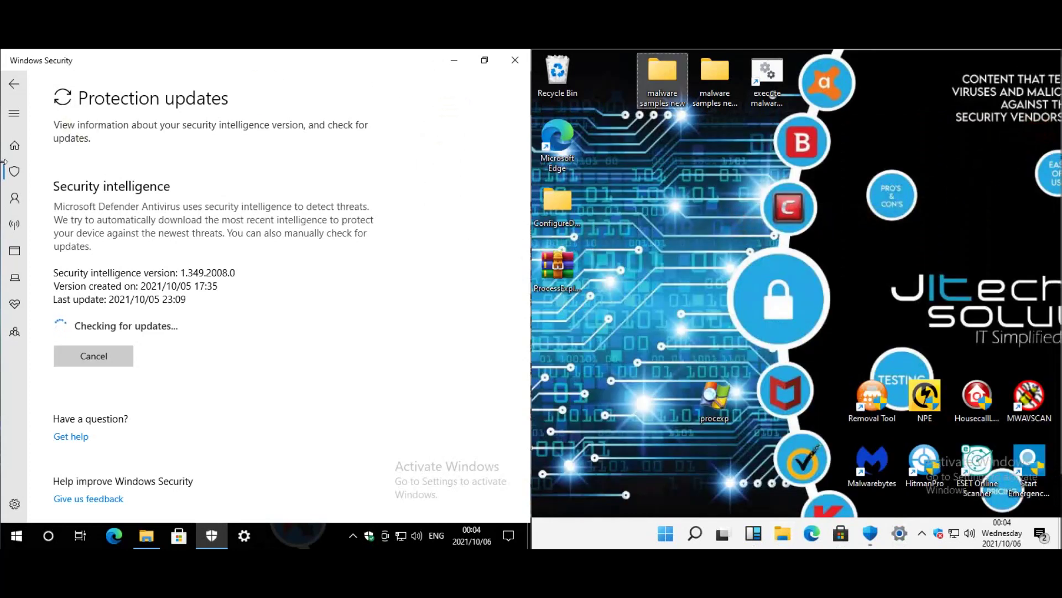
# Turn off real-time protection in the Windows 10 virus and threat protection settings, approve the change, and minimize Windows Security.
pyautogui.click(14, 145)
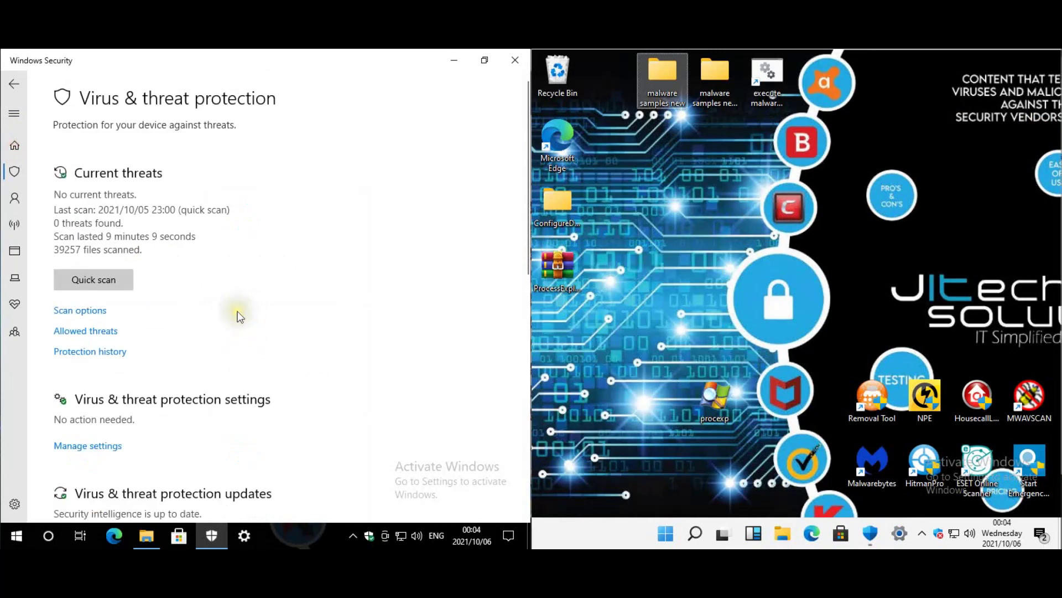
pyautogui.click(103, 442)
pyautogui.click(69, 258)
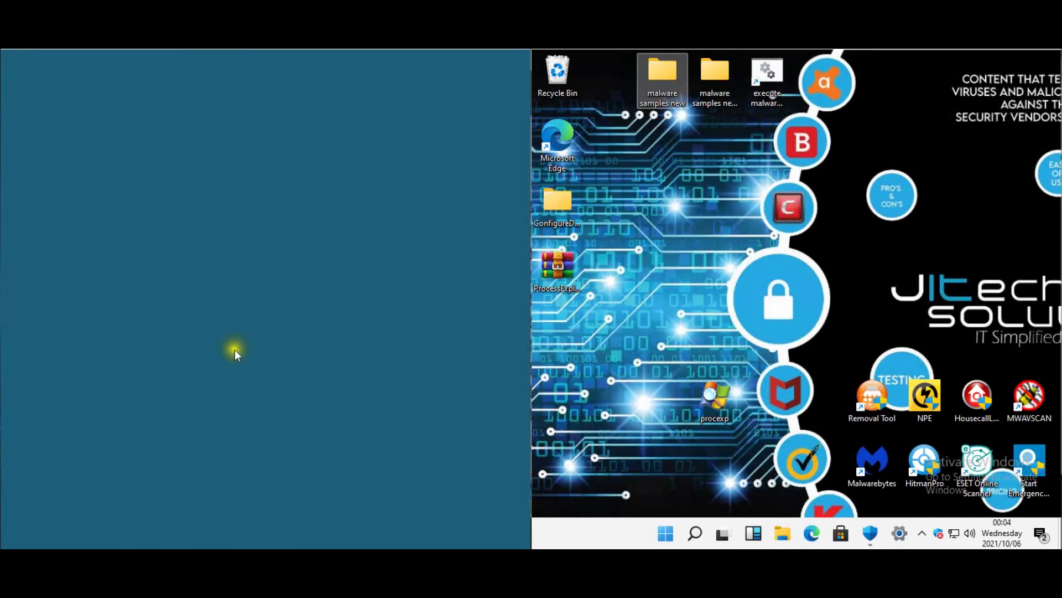
pyautogui.click(229, 375)
pyautogui.click(452, 62)
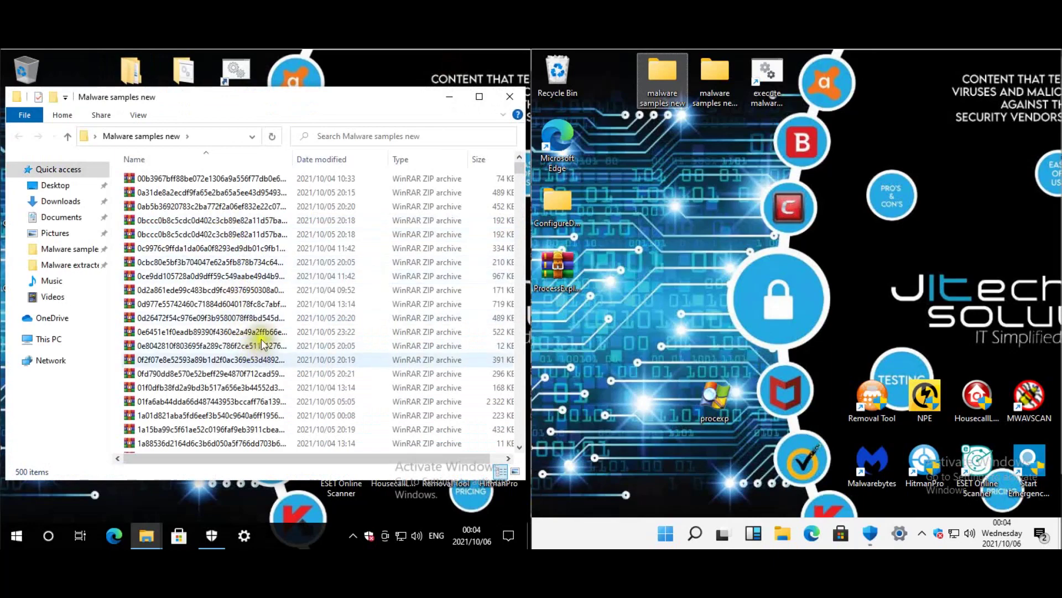
# Select all archives in the Windows 10 Malware samples new folder and extract them into Malware extracted new with Extract Here.
pyautogui.click(257, 289)
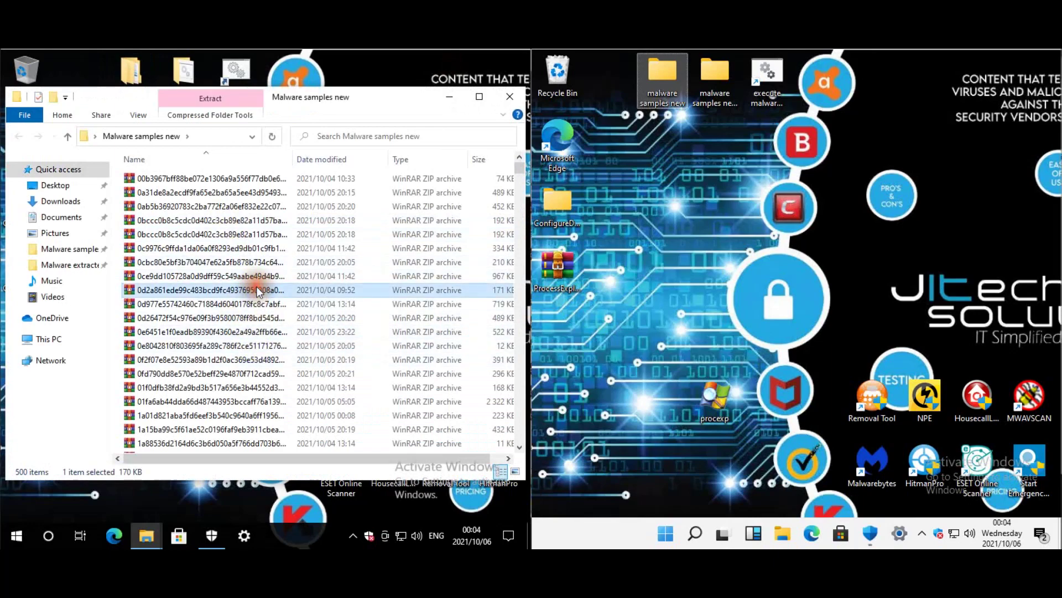
pyautogui.hotkey('ctrl', 'a')
pyautogui.moveTo(132, 95); pyautogui.dragTo(179, 141)
pyautogui.moveTo(241, 302); pyautogui.dragTo(187, 74)
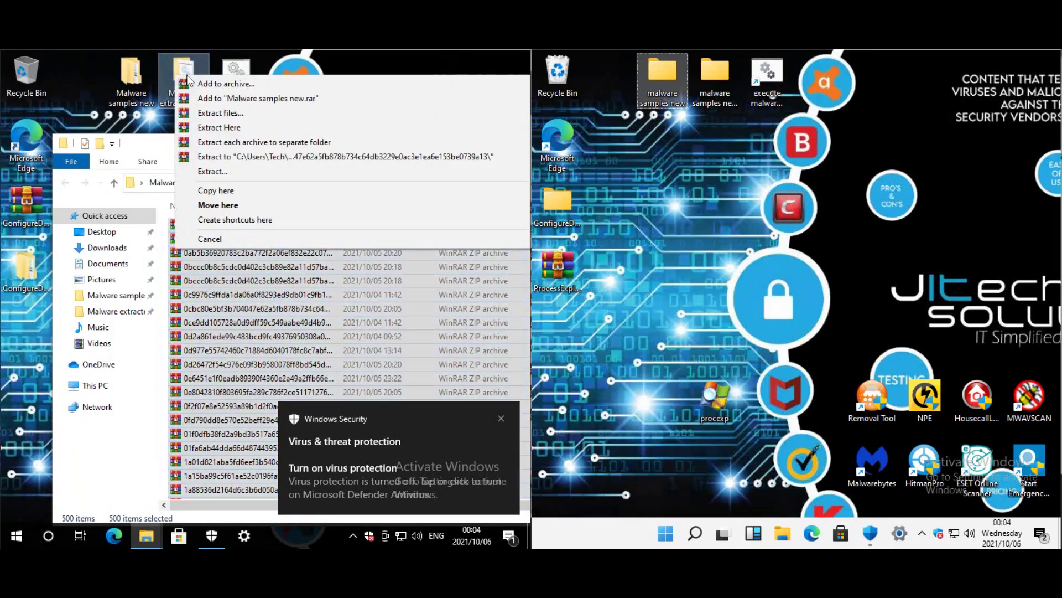
pyautogui.click(227, 128)
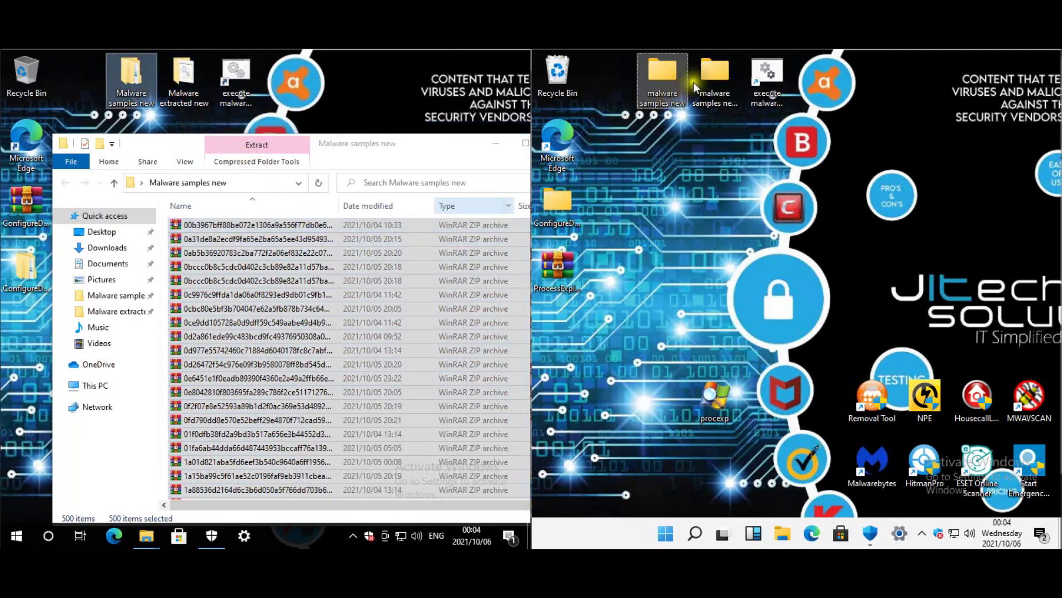
# Review the samples in the malware samples new extracted folder on Windows 11, and clear the folder windows from both desktops.
pyautogui.doubleClick(723, 77)
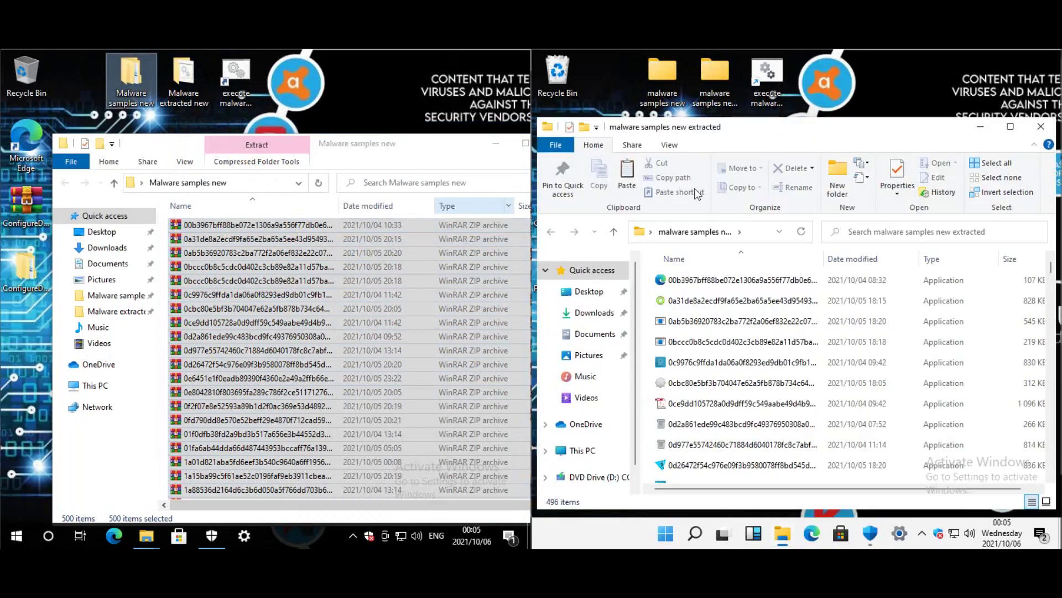
pyautogui.click(743, 344)
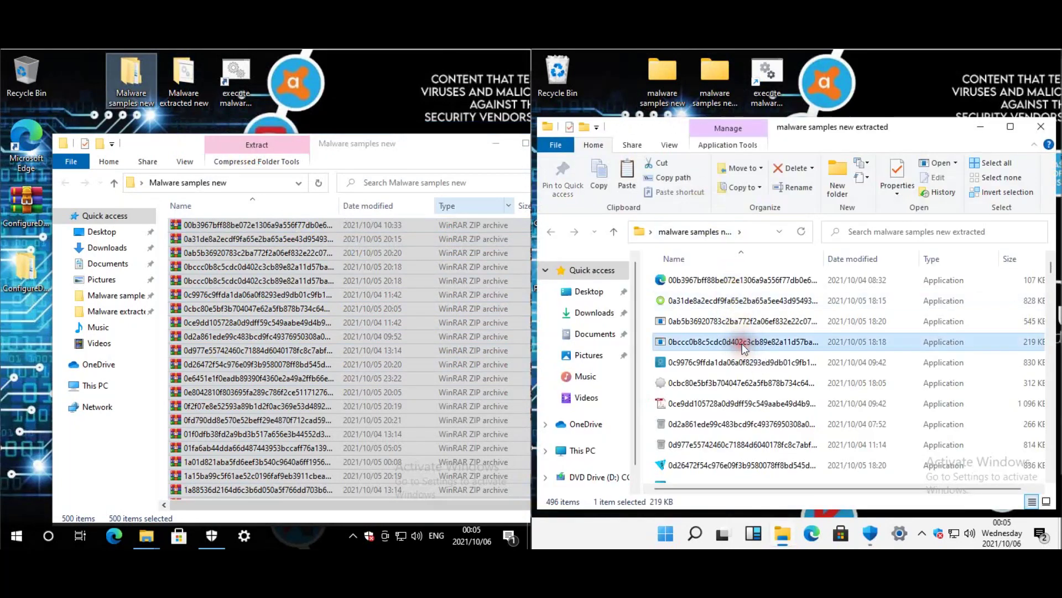
pyautogui.click(1041, 127)
pyautogui.click(496, 143)
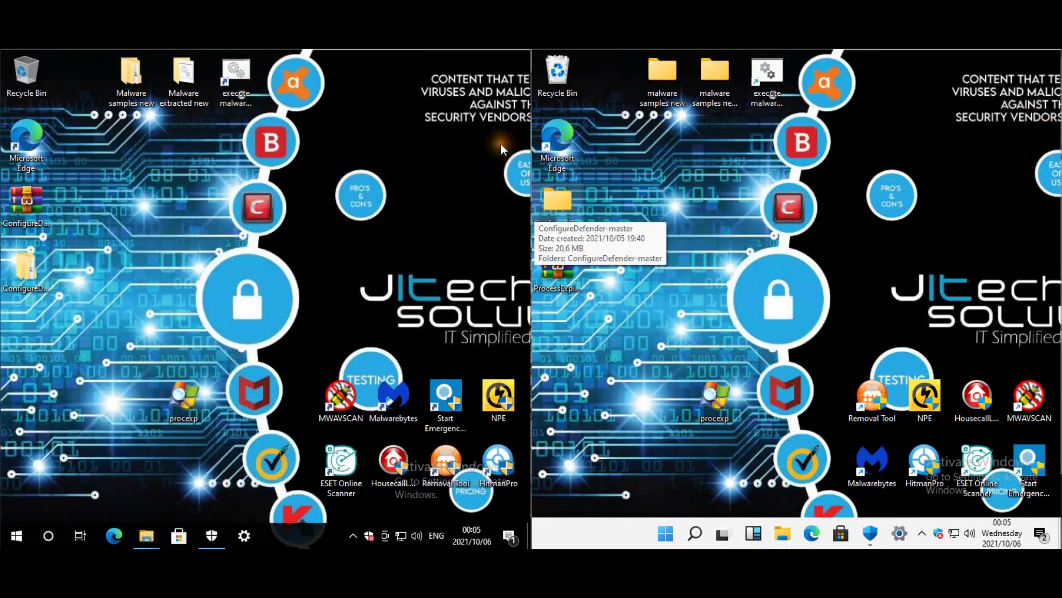
# Empty the Recycle Bin on the Windows 11 desktop and confirm the permanent deletion.
pyautogui.rightClick(553, 74)
pyautogui.click(576, 100)
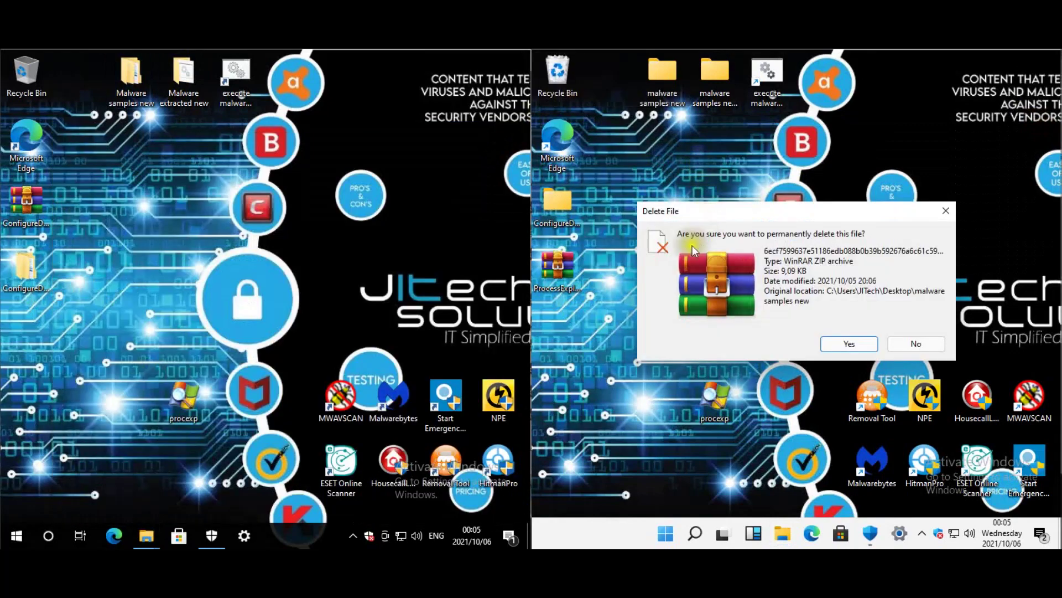
pyautogui.click(835, 339)
# Return to Windows Security on Windows 10 and open the protection updates page to check for security intelligence updates.
pyautogui.click(209, 536)
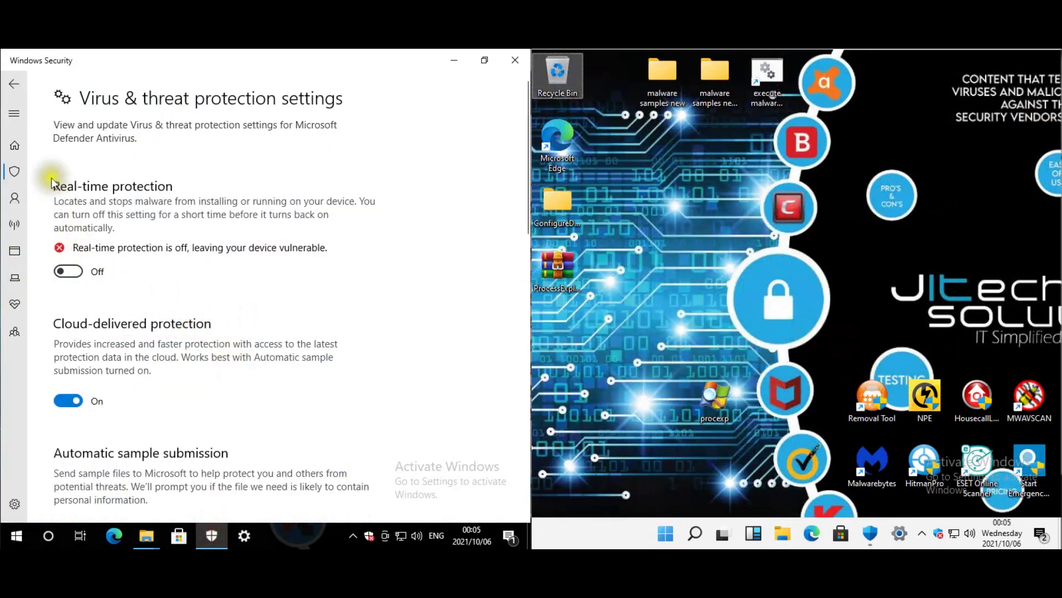
pyautogui.click(14, 84)
pyautogui.scroll(-6, 128, 279)
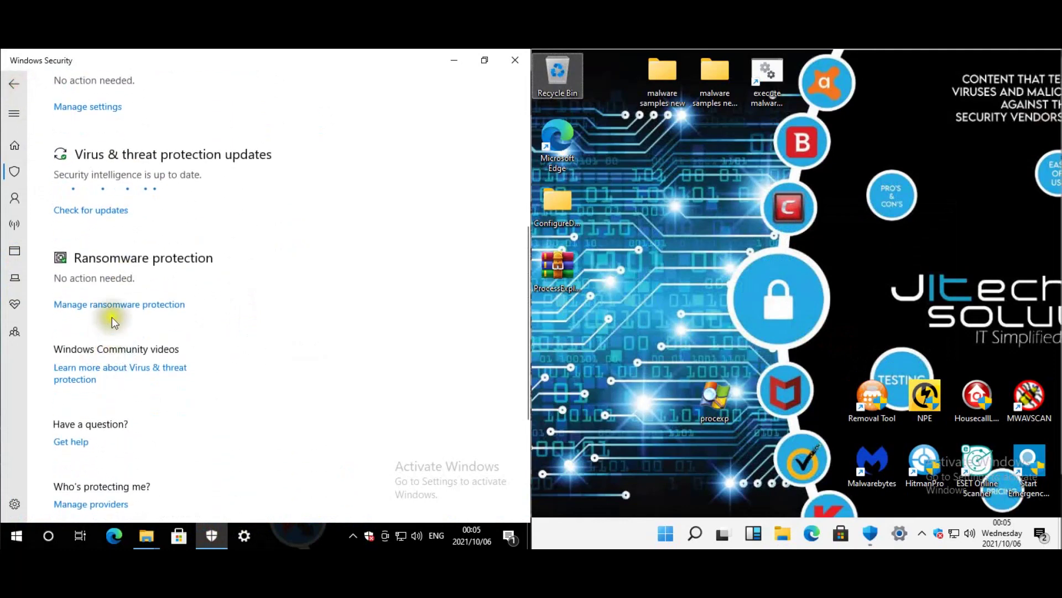
pyautogui.click(95, 210)
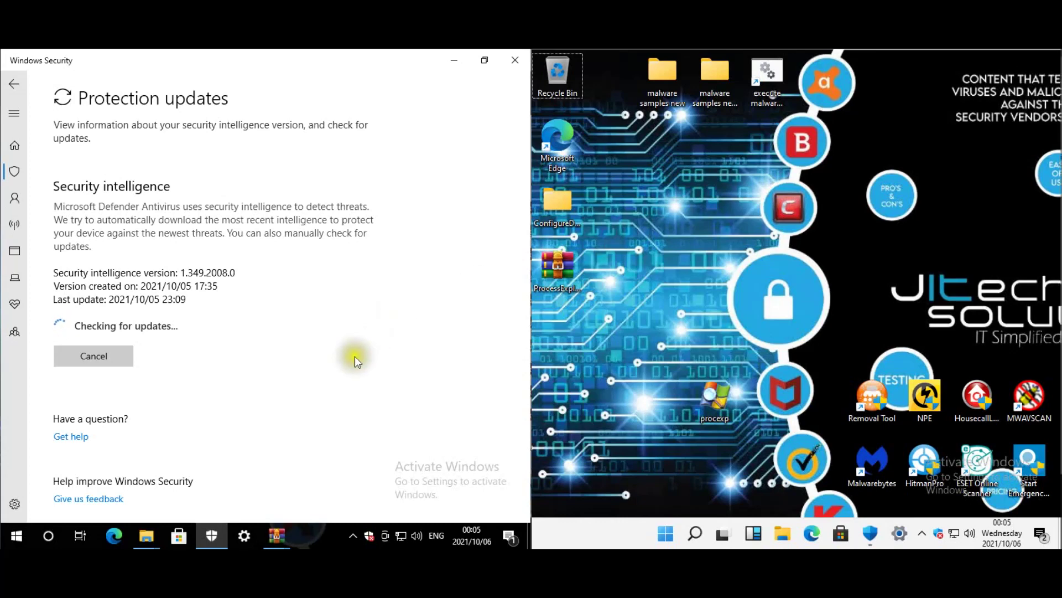
# Enter the archive password for all archives in the Windows 10 extraction, minimize Windows Security, and replace all existing files.
pyautogui.click(304, 530)
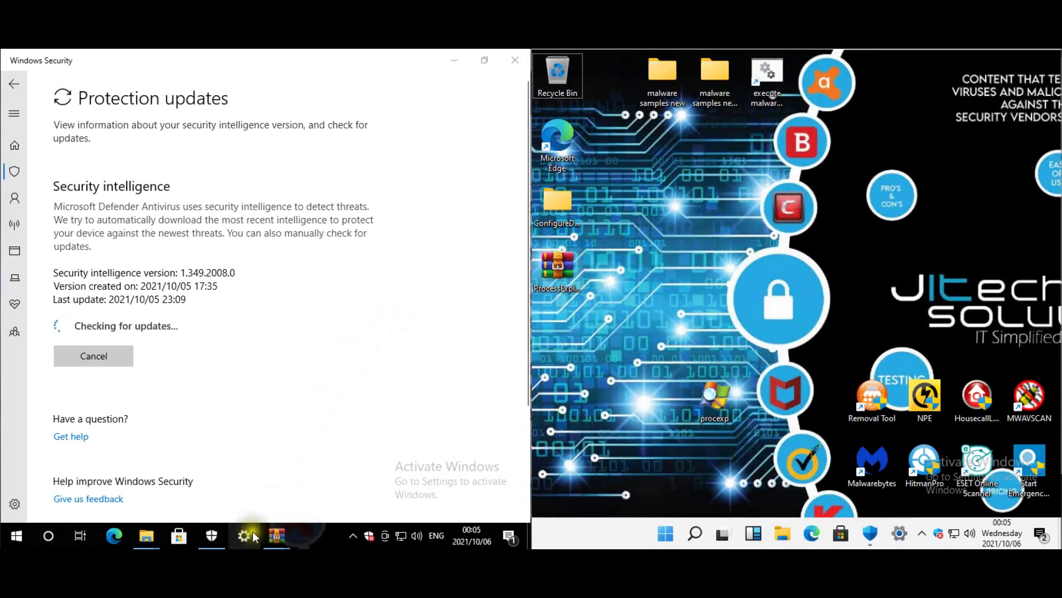
pyautogui.moveTo(276, 534)
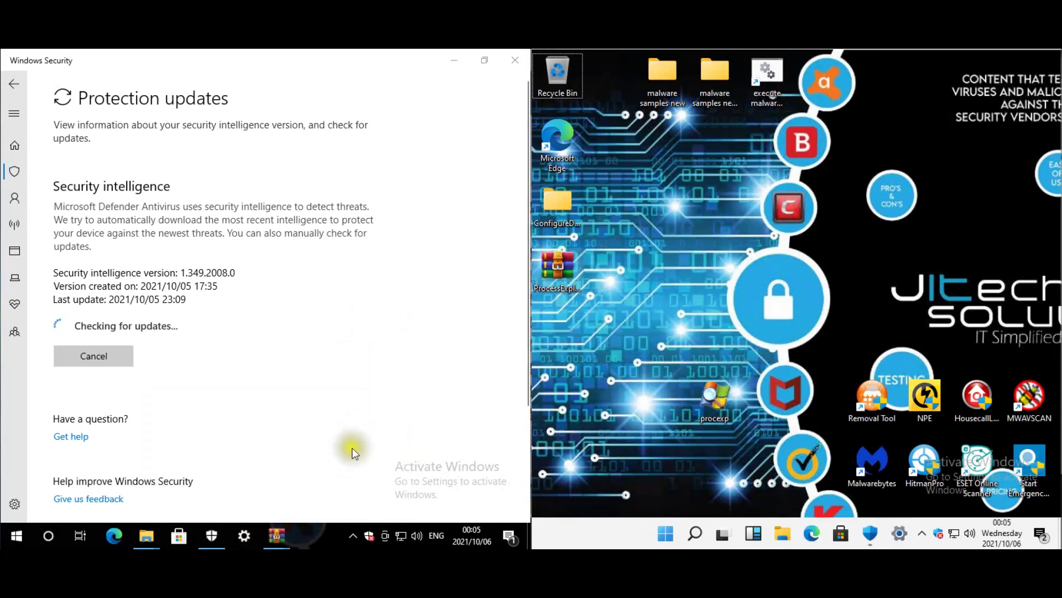
pyautogui.click(351, 451)
pyautogui.click(278, 539)
pyautogui.click(325, 494)
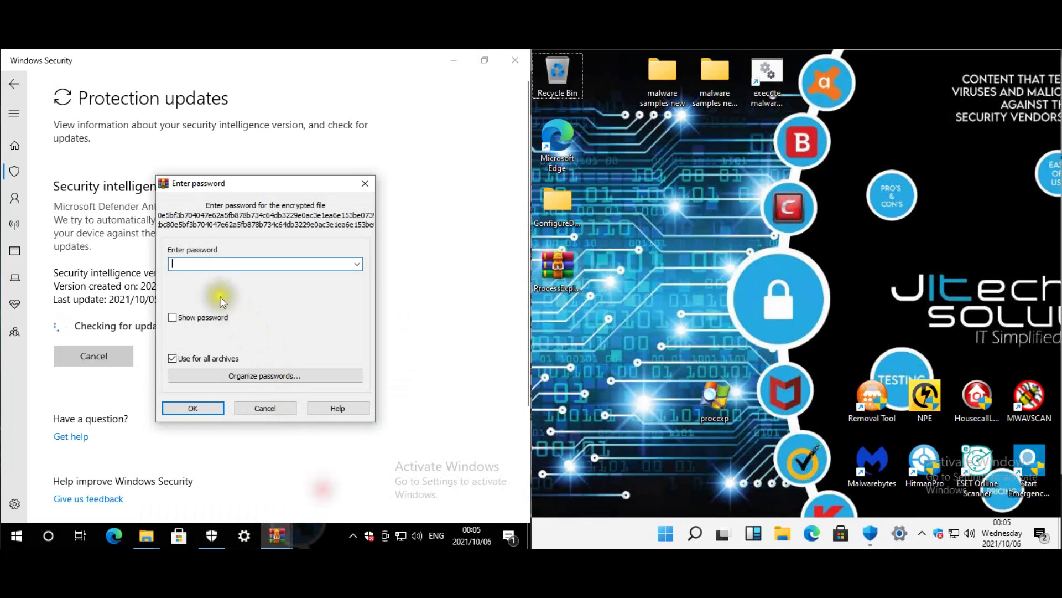
pyautogui.write('infected')
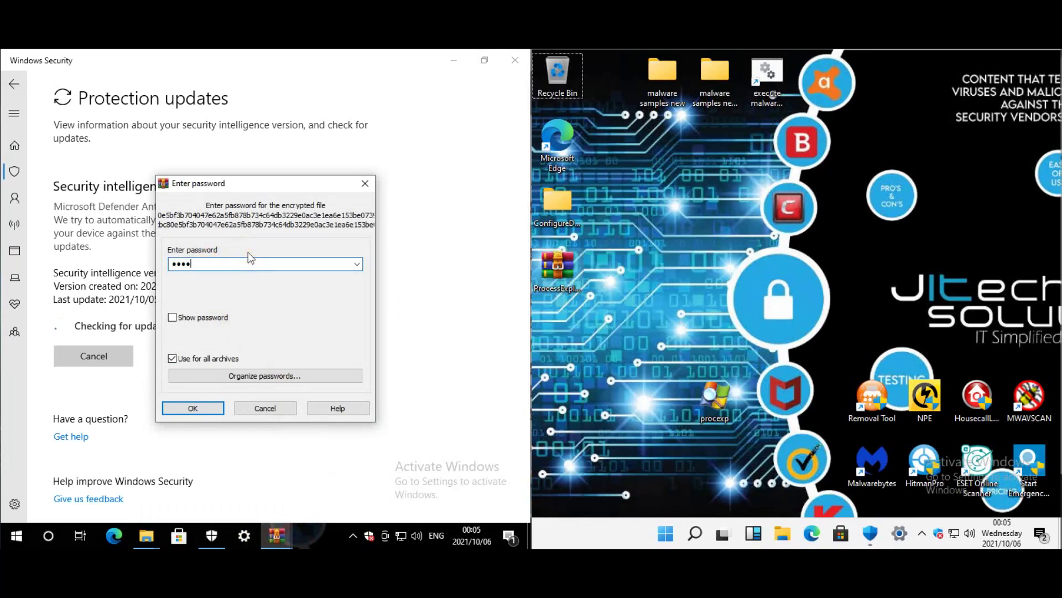
pyautogui.click(193, 408)
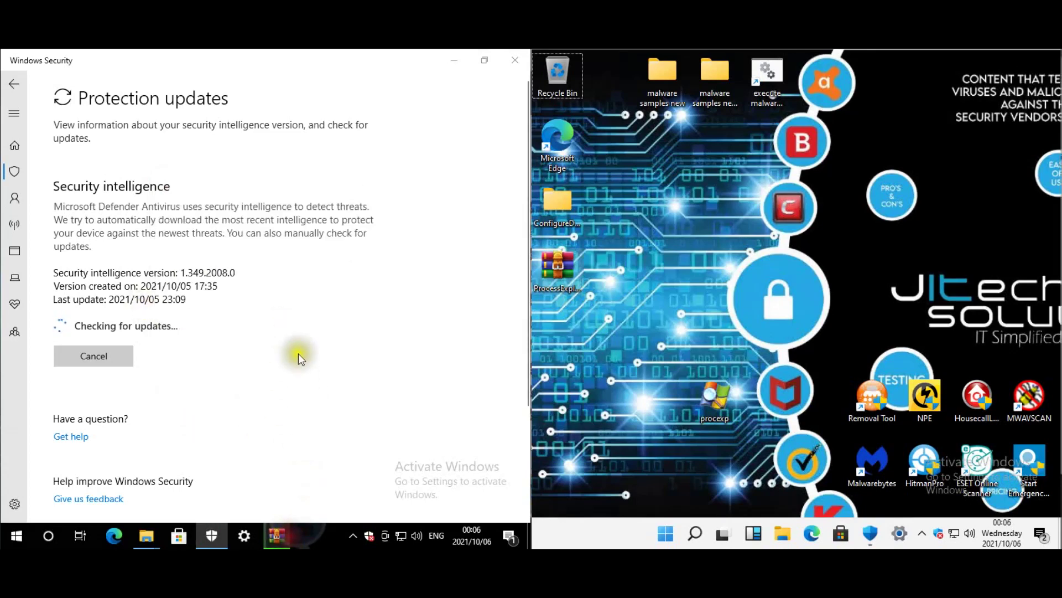
pyautogui.click(457, 62)
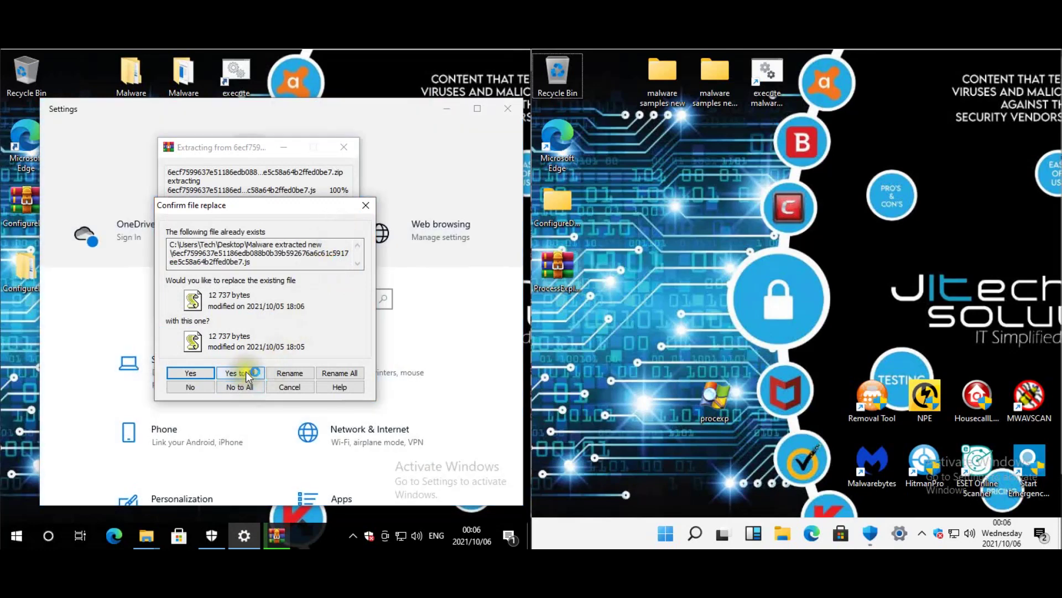
pyautogui.click(247, 371)
# Open Update & Security in the Windows 10 Settings to view the Windows Update status.
pyautogui.click(427, 343)
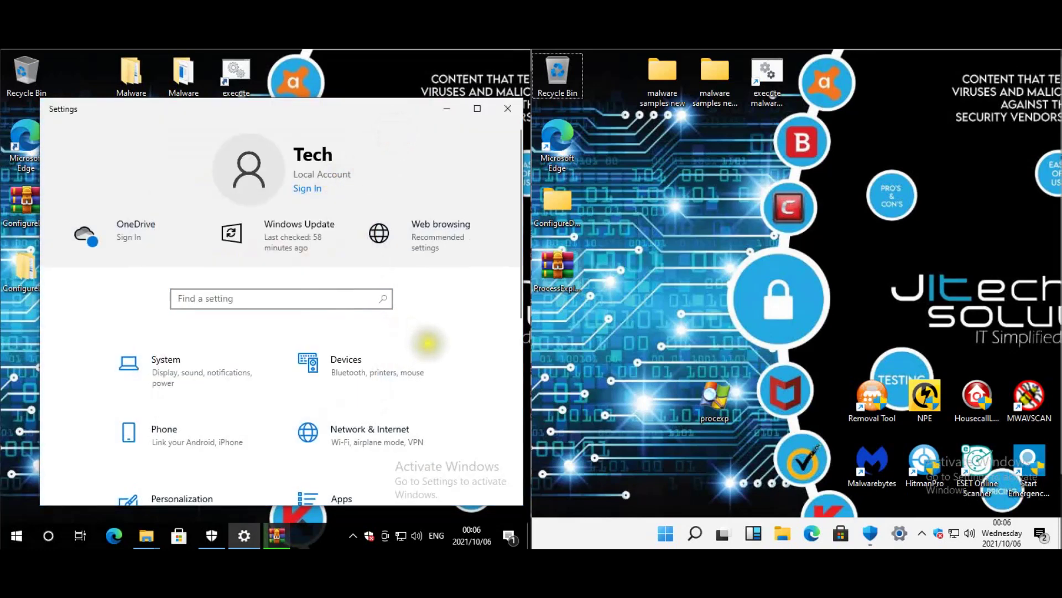
pyautogui.scroll(-6, 410, 359)
pyautogui.click(212, 423)
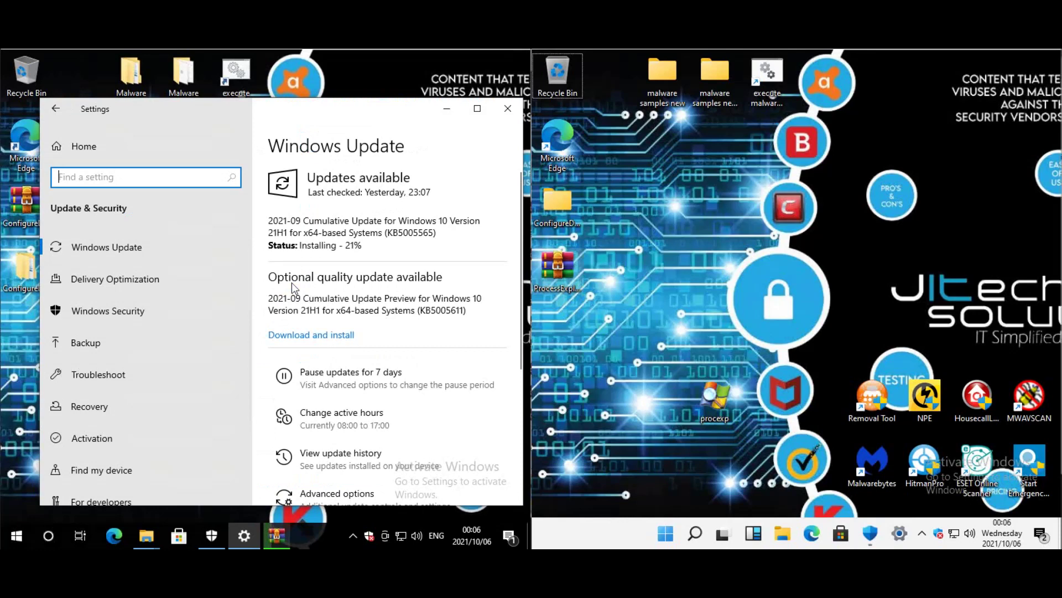
# Start another security intelligence update check in Windows Security on Windows 10, and minimize the Windows Security and Settings windows.
pyautogui.click(211, 534)
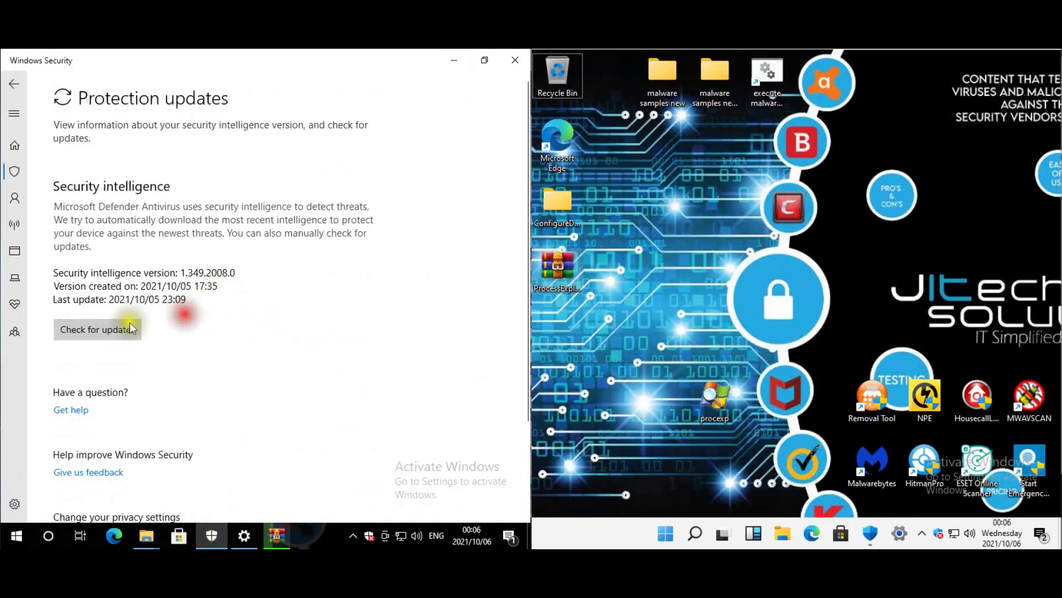
pyautogui.click(14, 172)
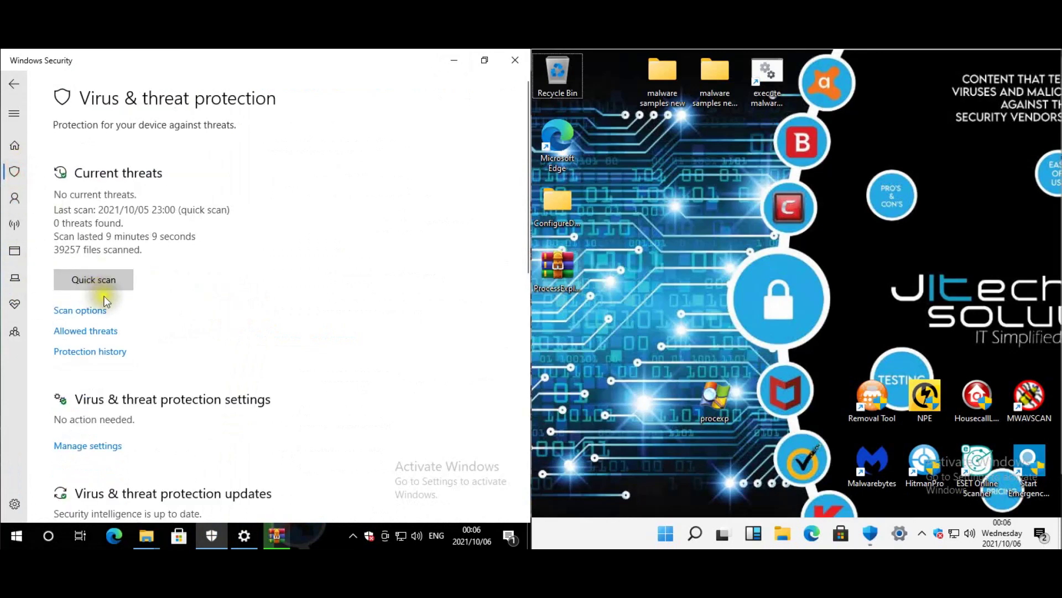
pyautogui.scroll(-3, 105, 343)
pyautogui.click(95, 491)
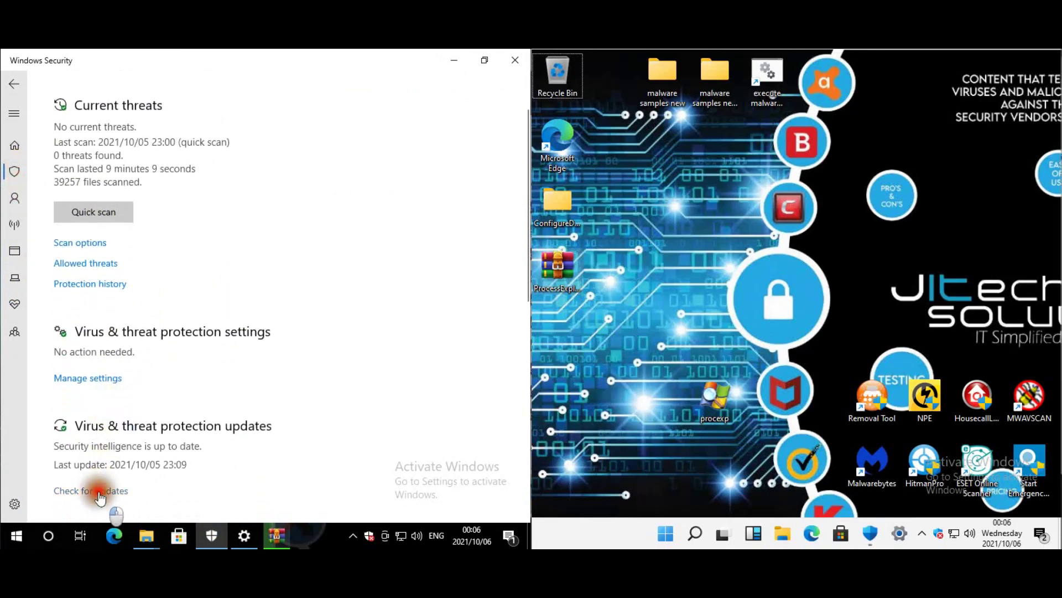
pyautogui.click(106, 328)
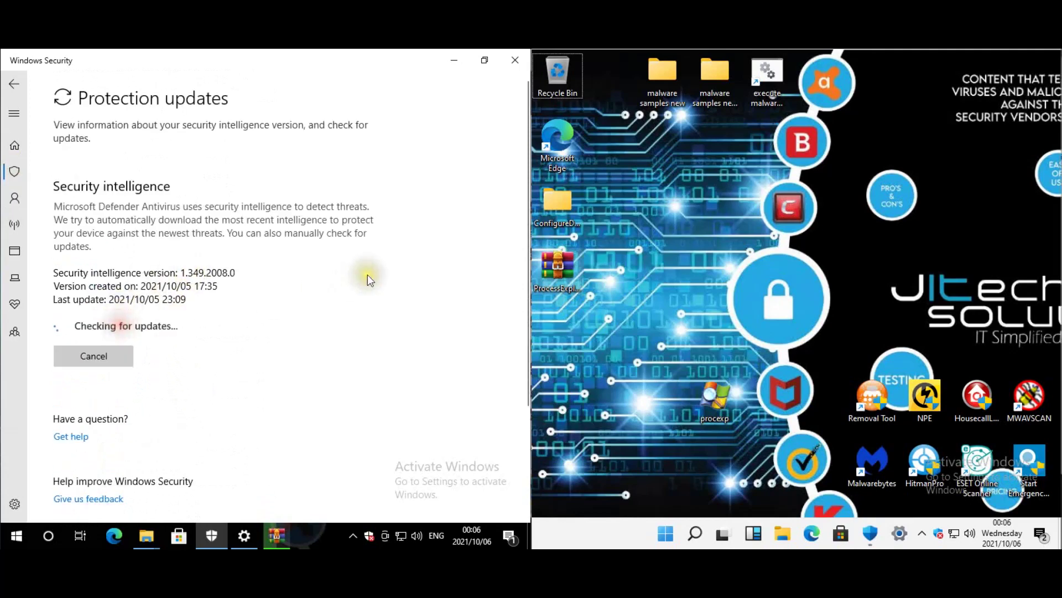
pyautogui.click(451, 58)
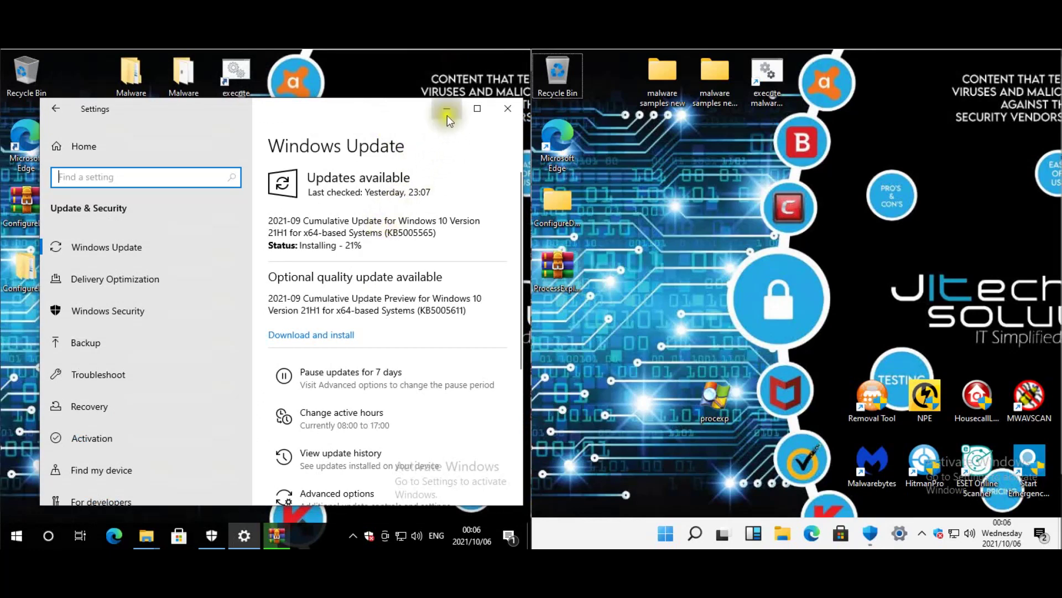
pyautogui.click(447, 112)
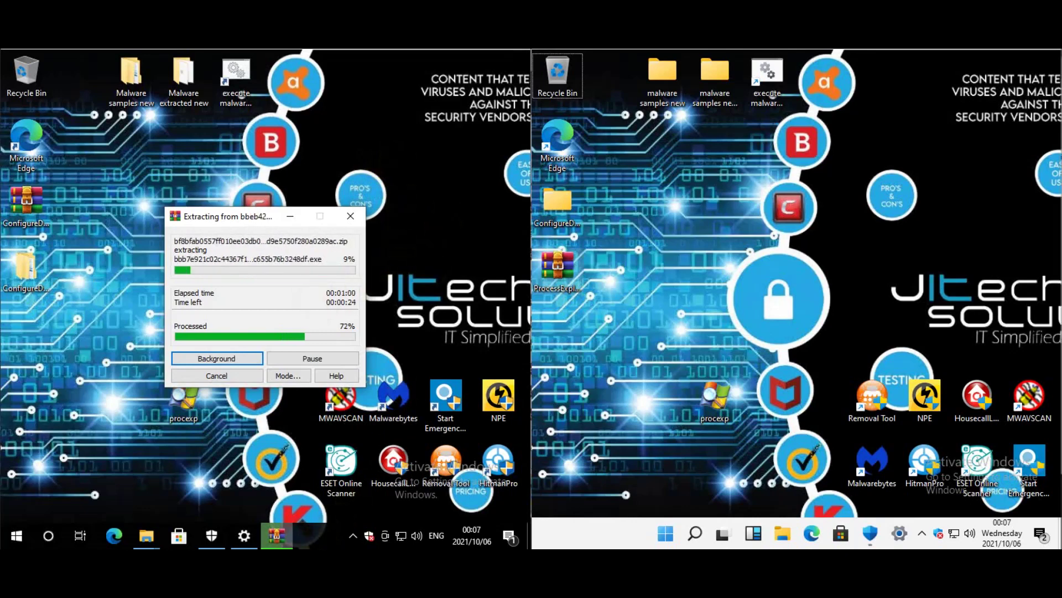
# Monitor the protection update check and archive extraction on Windows 10, and refresh the Windows 11 desktop.
pyautogui.click(217, 536)
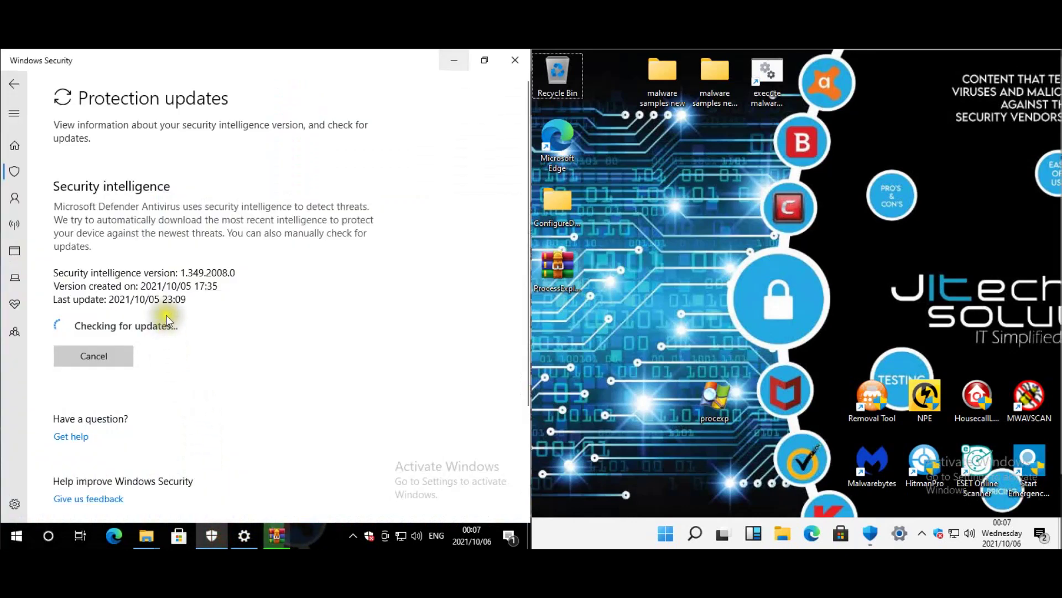
pyautogui.click(228, 271)
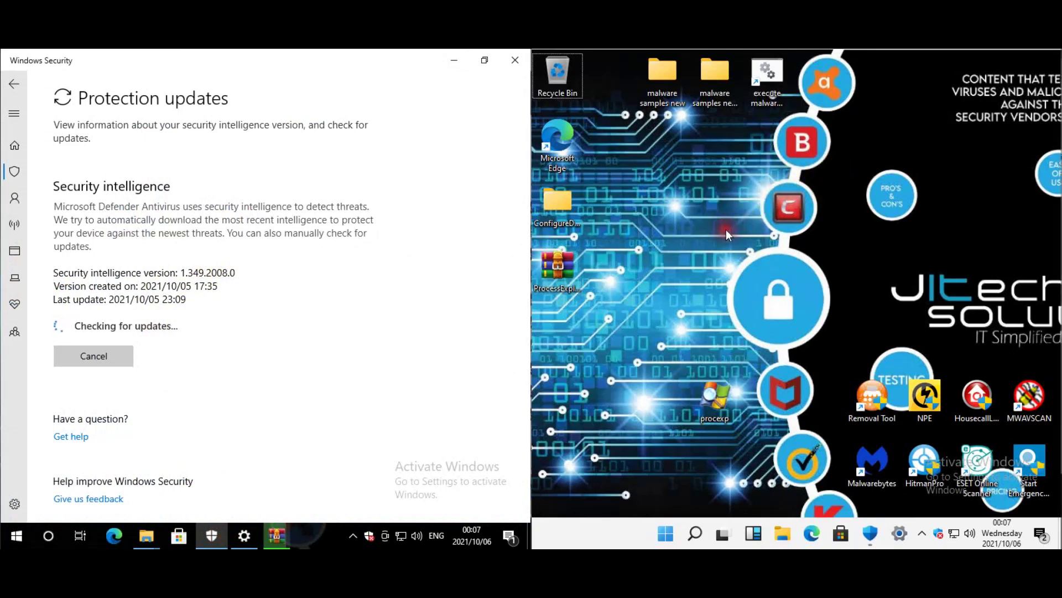
pyautogui.click(297, 508)
pyautogui.click(282, 530)
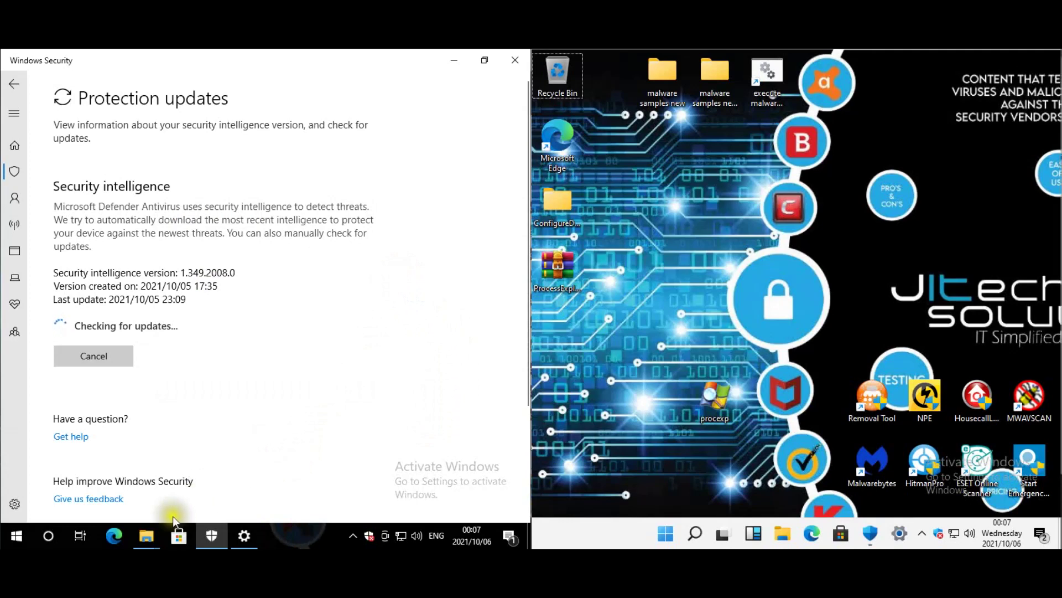
pyautogui.moveTo(145, 538)
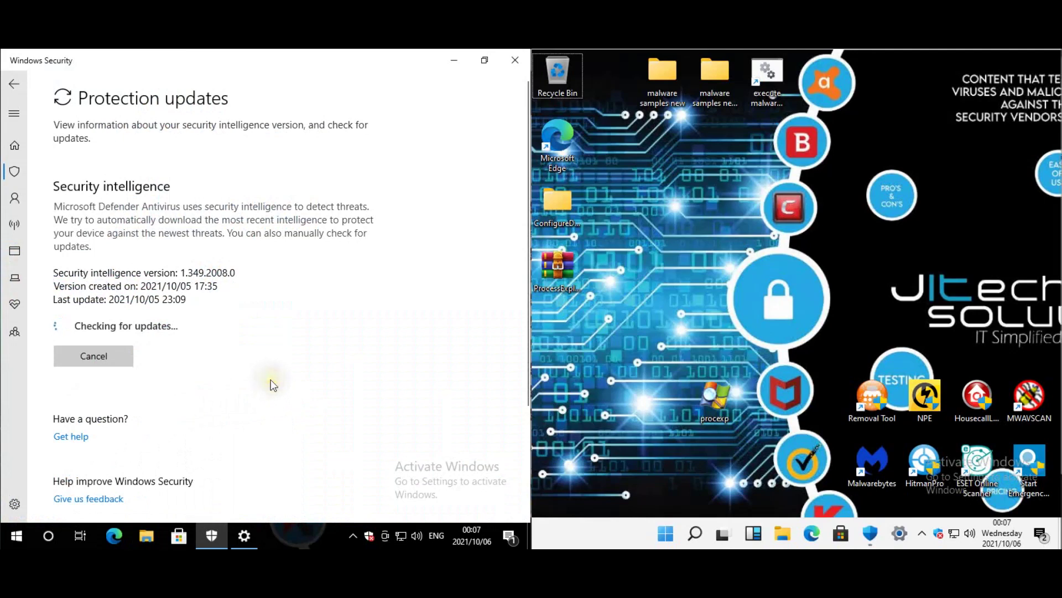
pyautogui.rightClick(689, 174)
pyautogui.click(716, 207)
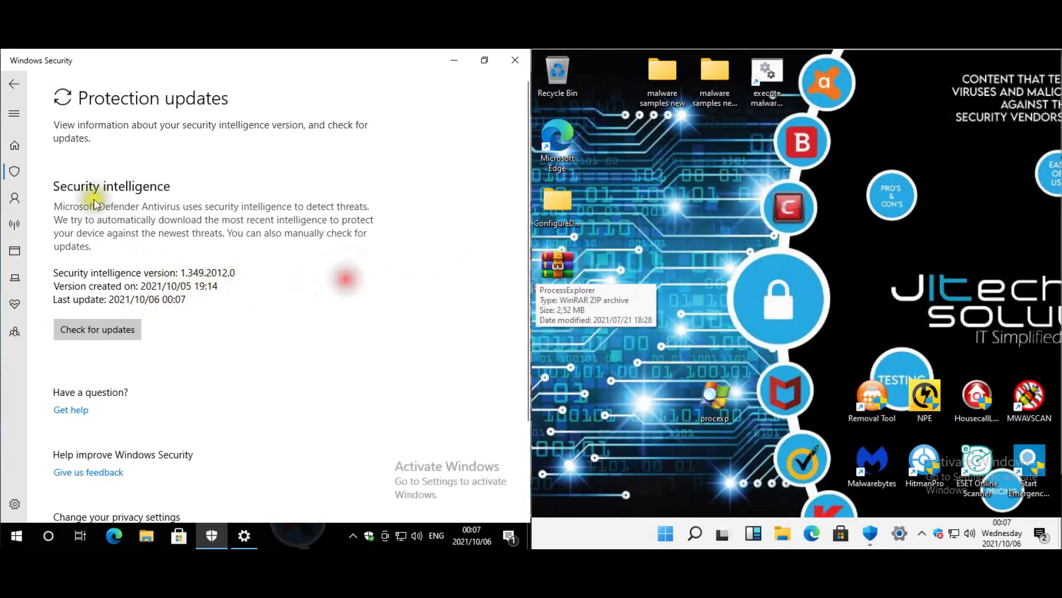
# Turn on real-time protection on both Windows 11 and Windows 10, and return to the Virus & threat protection overview on Windows 10.
pyautogui.click(15, 172)
pyautogui.click(874, 534)
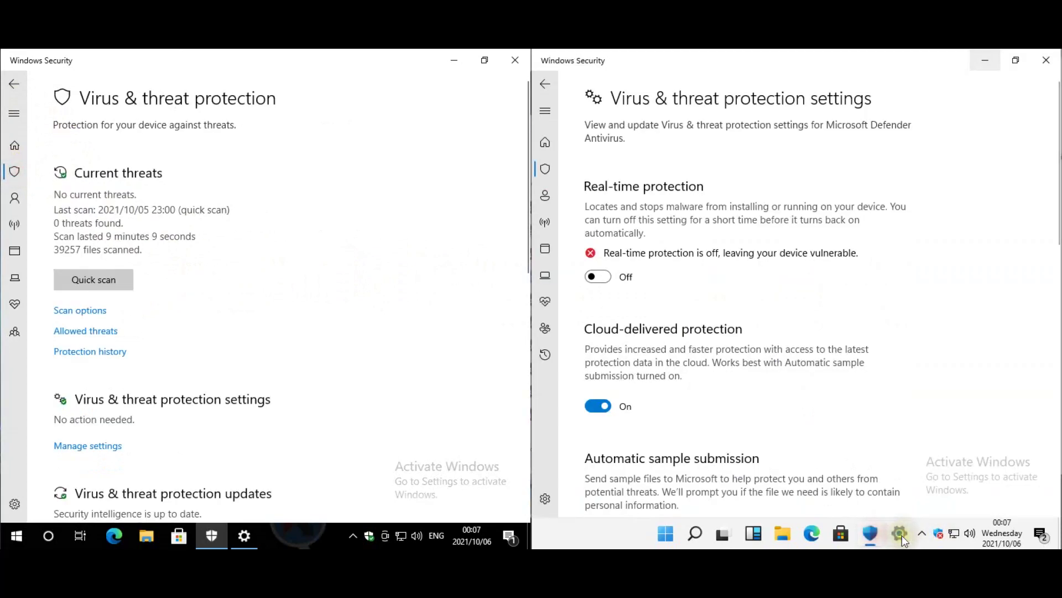
pyautogui.click(599, 277)
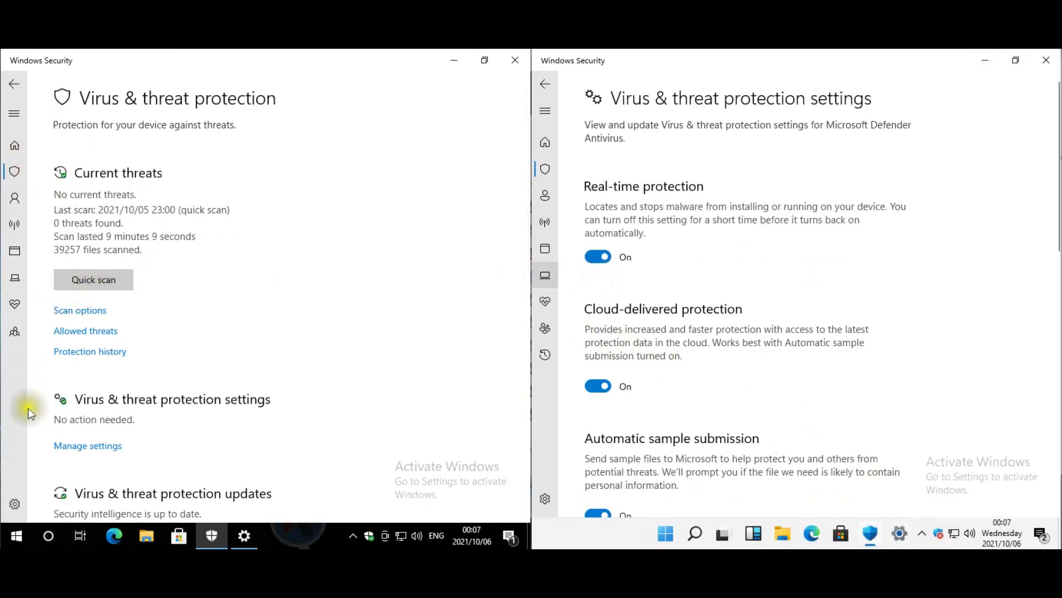
pyautogui.click(81, 446)
pyautogui.click(67, 271)
pyautogui.click(14, 172)
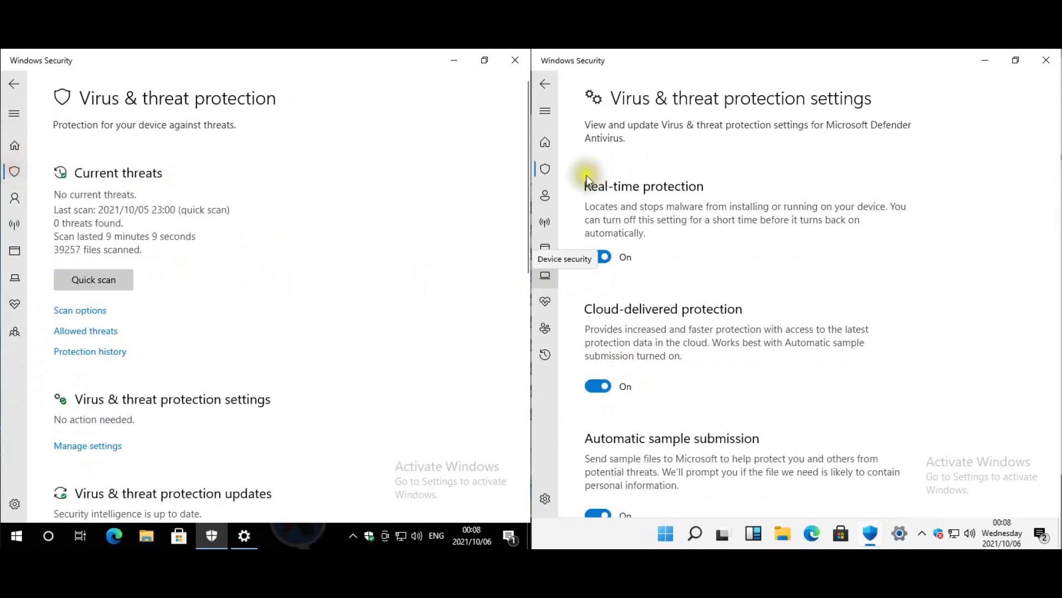
# Return to the Virus & threat protection overview on Windows 11, and close Windows Security on both machines.
pyautogui.click(542, 167)
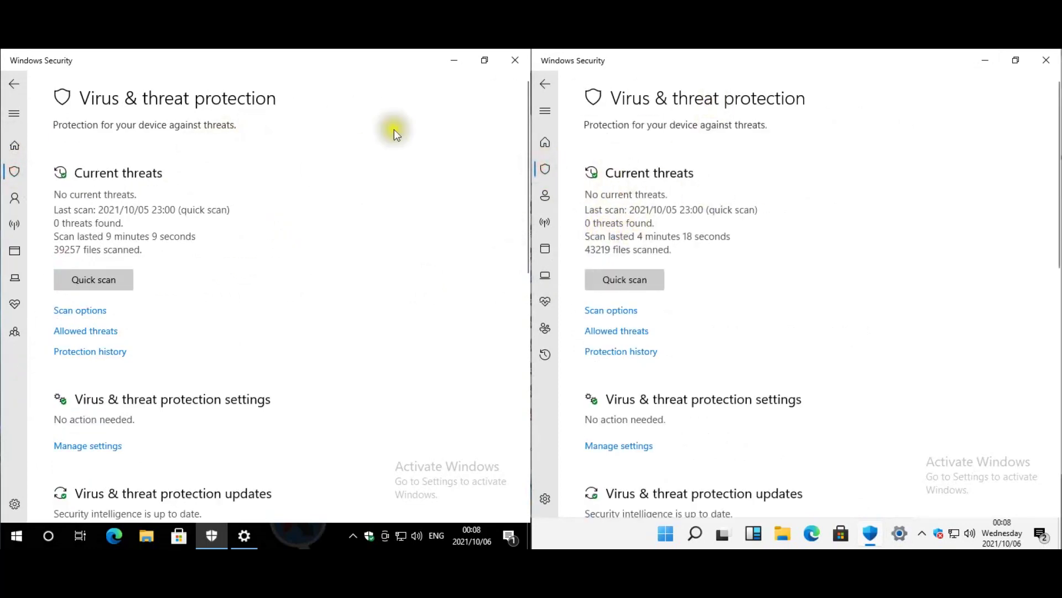
pyautogui.click(515, 60)
pyautogui.click(1046, 60)
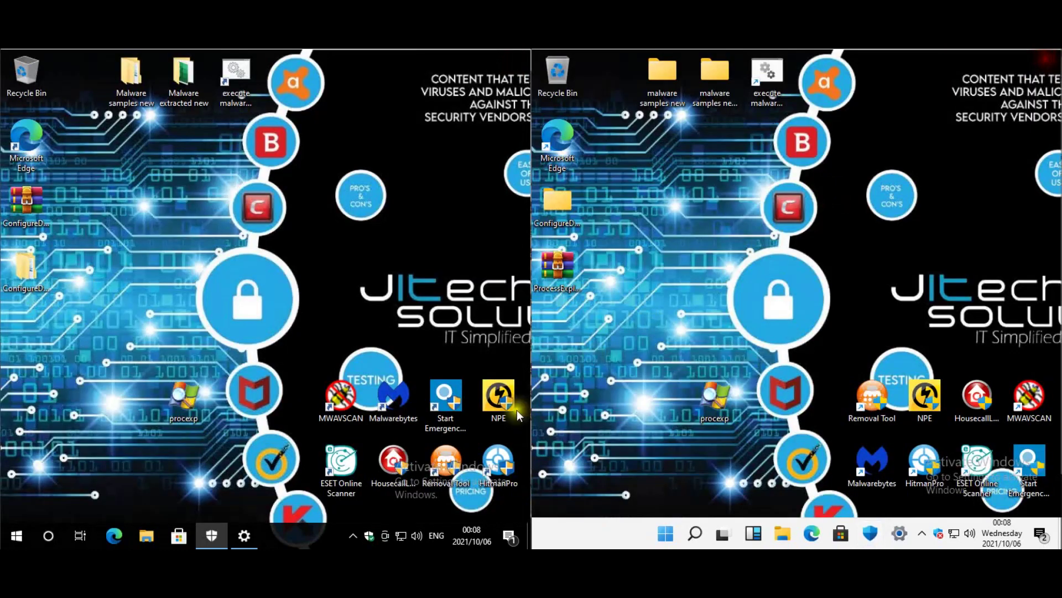
# Approve the Windows Security elevation request on Windows 10, and recheck Windows Security on Windows 11 before closing it.
pyautogui.click(895, 339)
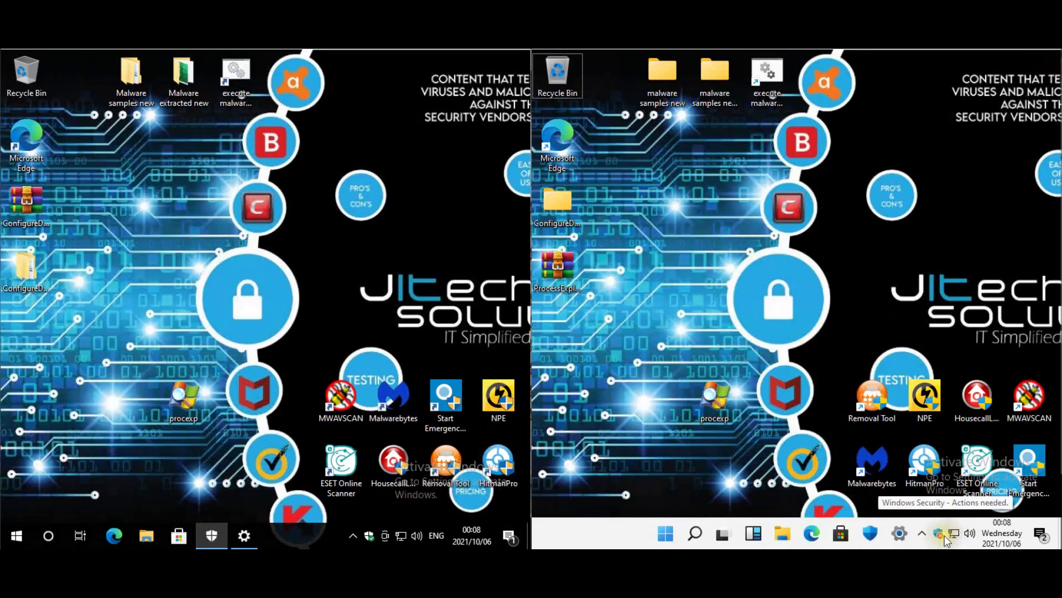
pyautogui.click(744, 331)
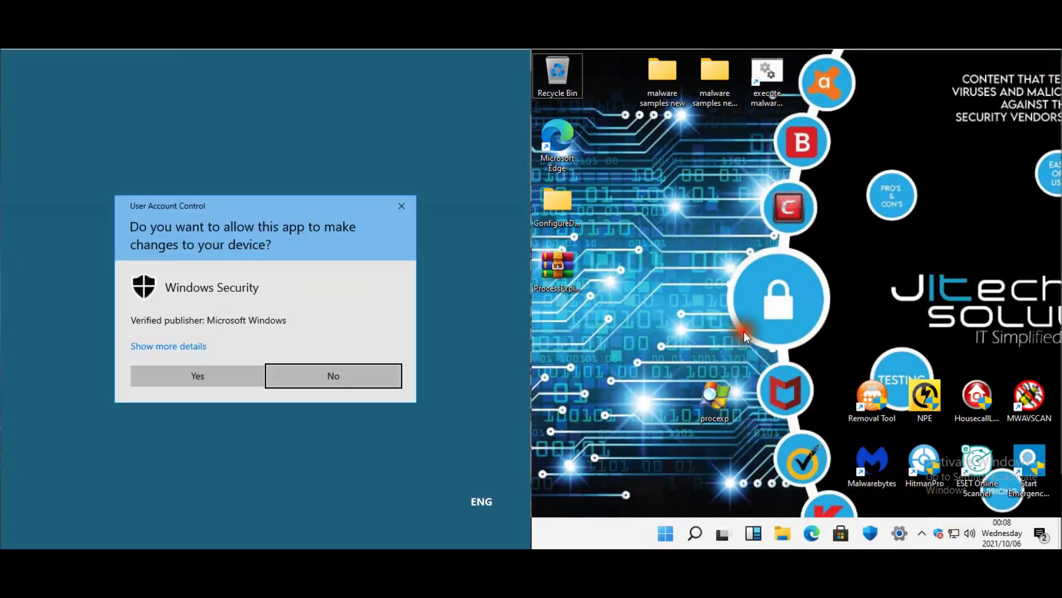
pyautogui.click(203, 383)
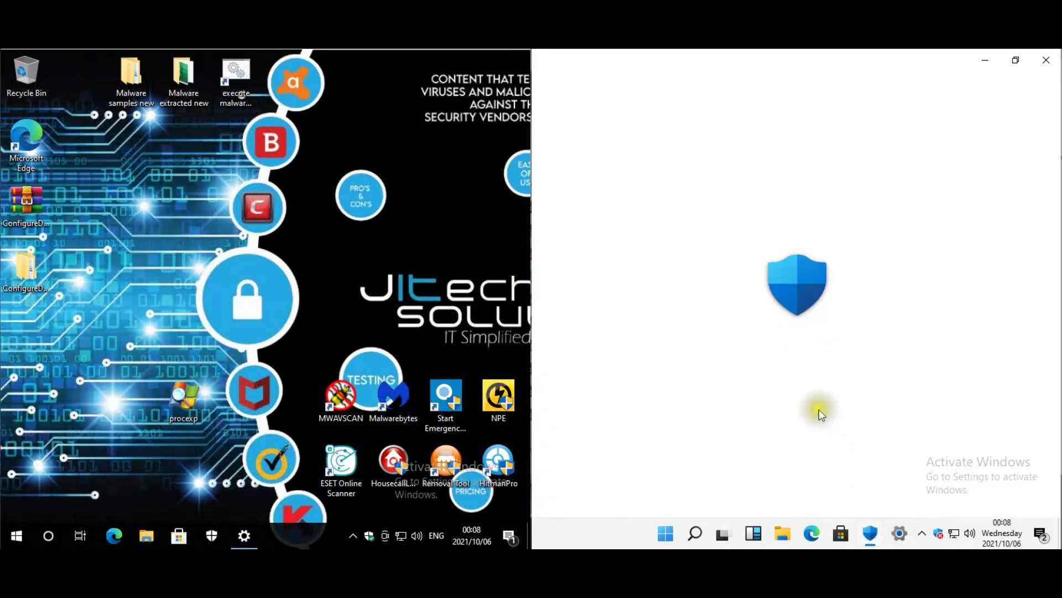
pyautogui.click(689, 211)
pyautogui.click(1046, 60)
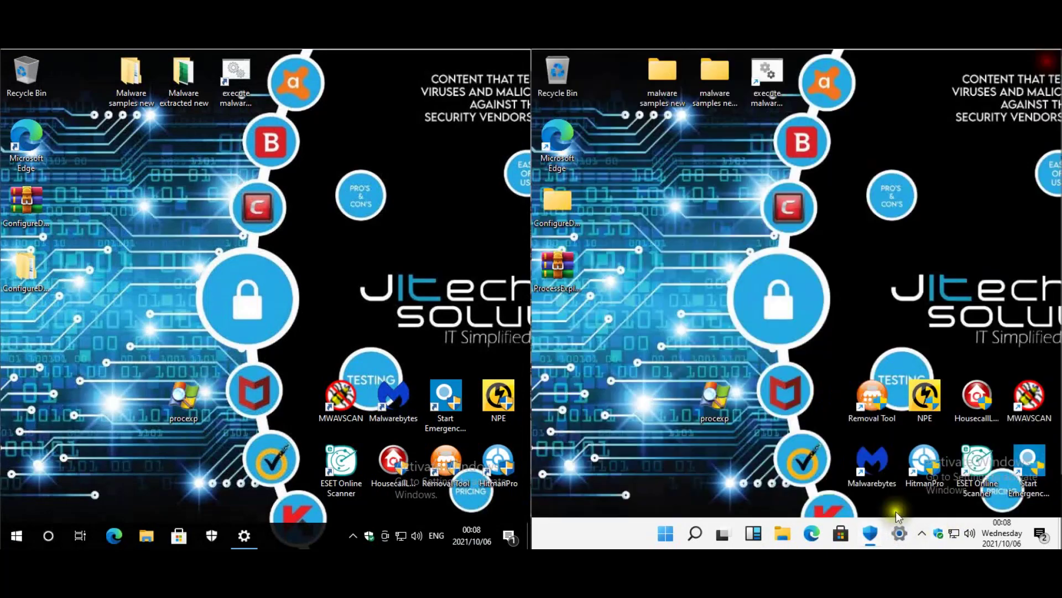
# Check the Windows Update status in Settings on Windows 10, and minimize the Settings window.
pyautogui.click(310, 256)
pyautogui.click(877, 224)
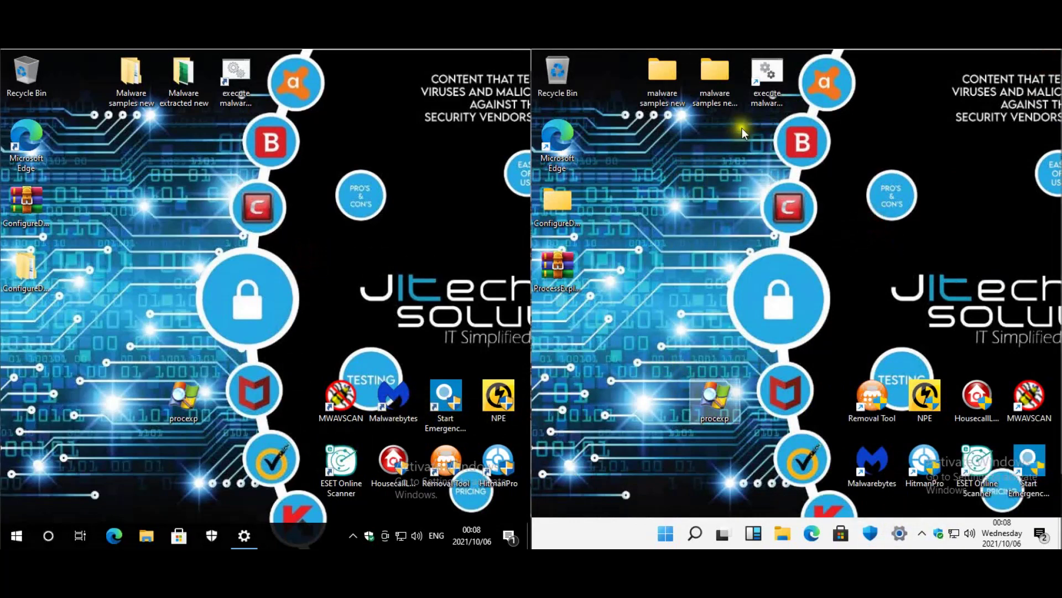
pyautogui.click(247, 81)
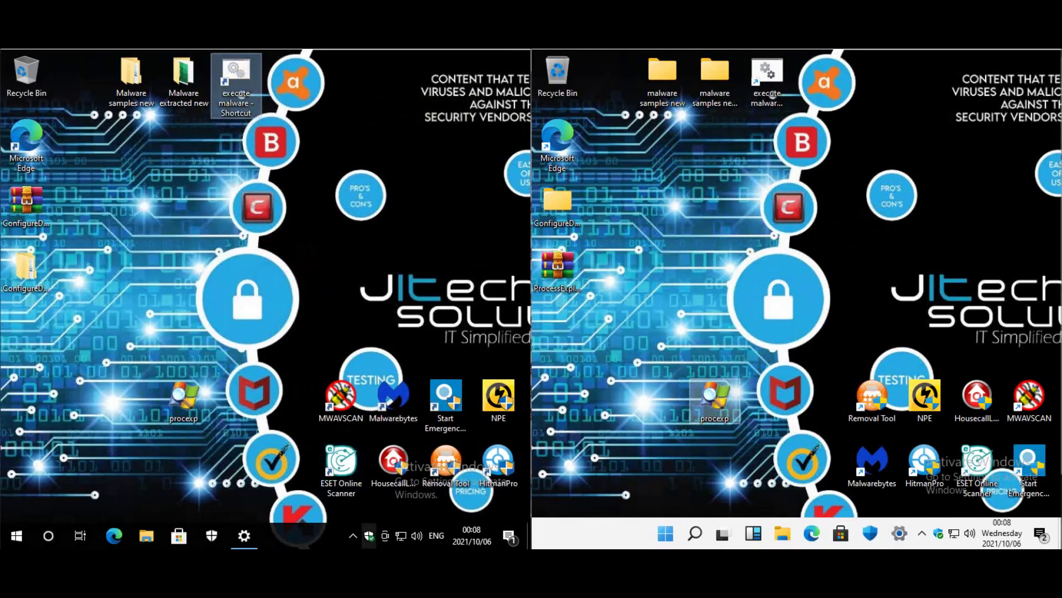
pyautogui.click(245, 536)
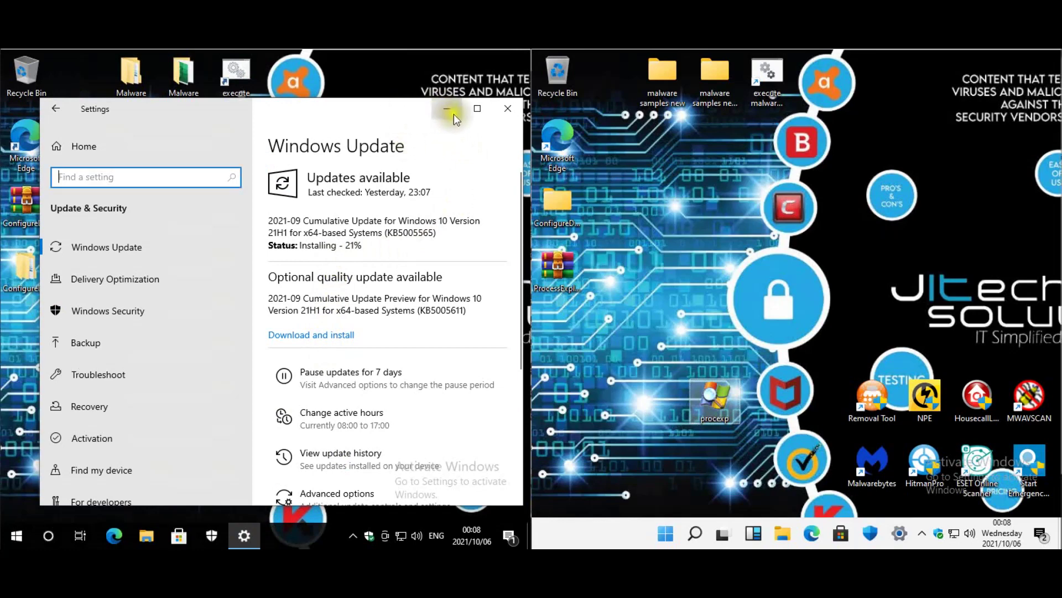
pyautogui.click(441, 74)
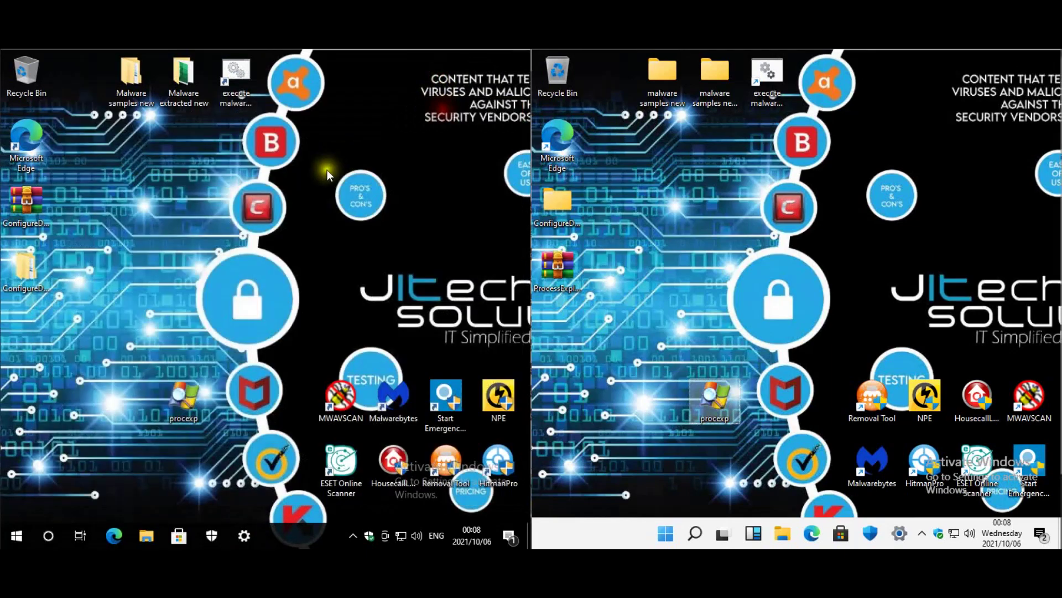
# Launch the procexp utility from the desktop on both Windows 10 and Windows 11.
pyautogui.click(235, 94)
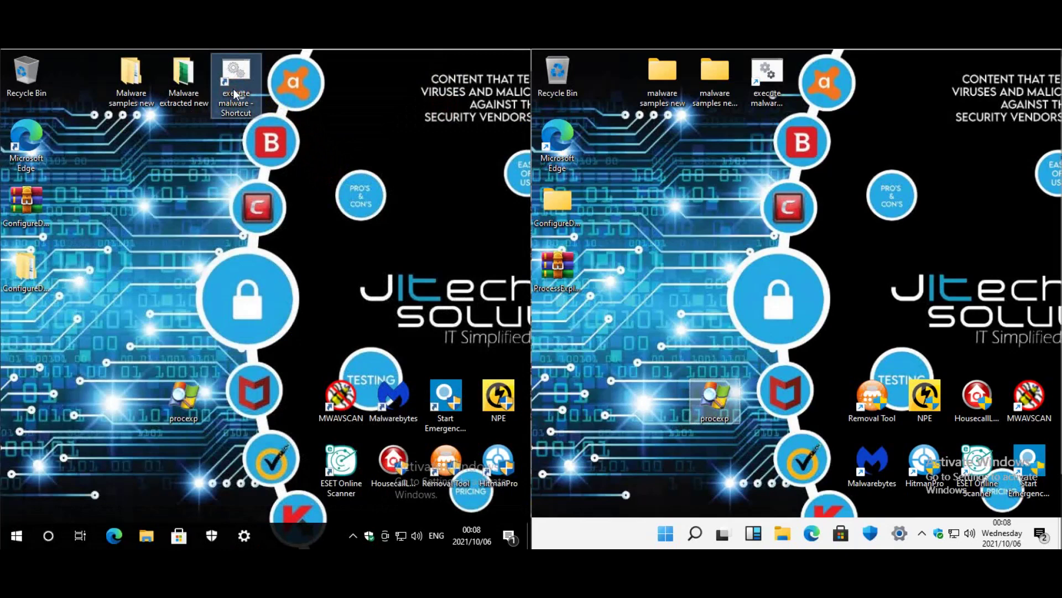
pyautogui.click(184, 403)
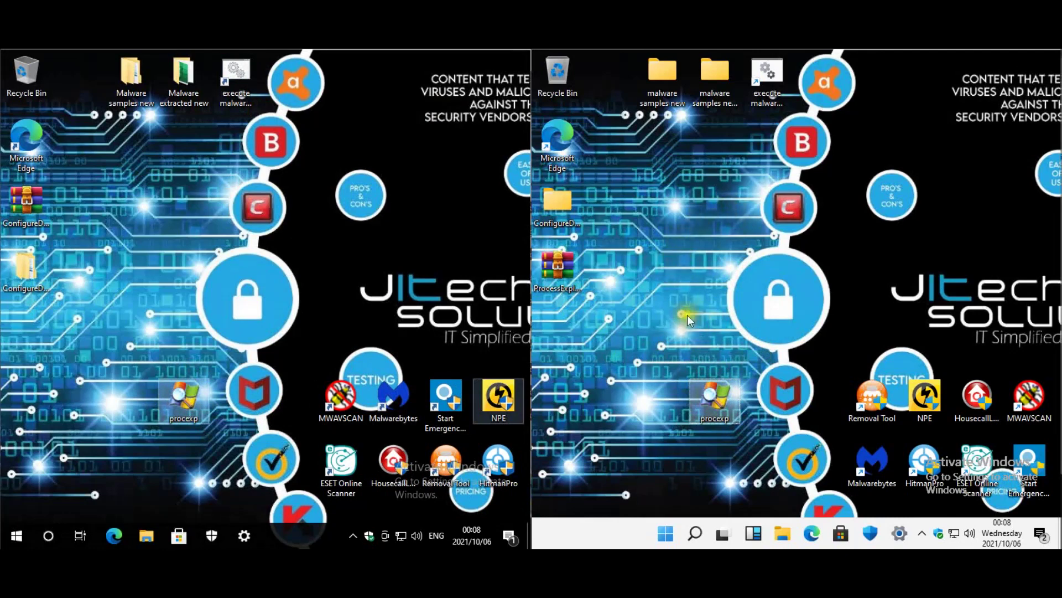
pyautogui.click(447, 218)
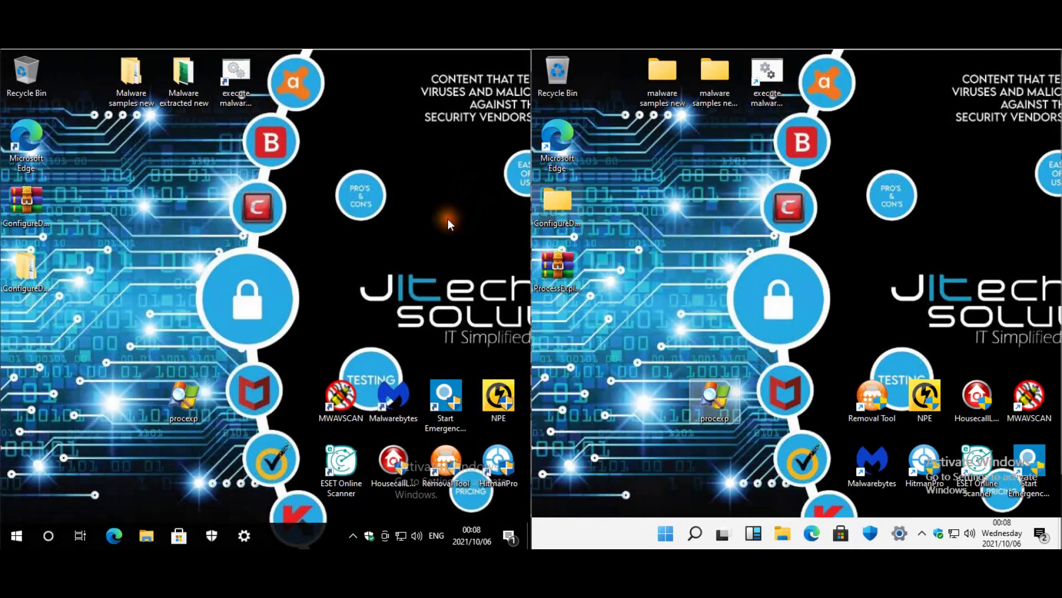
pyautogui.rightClick(613, 530)
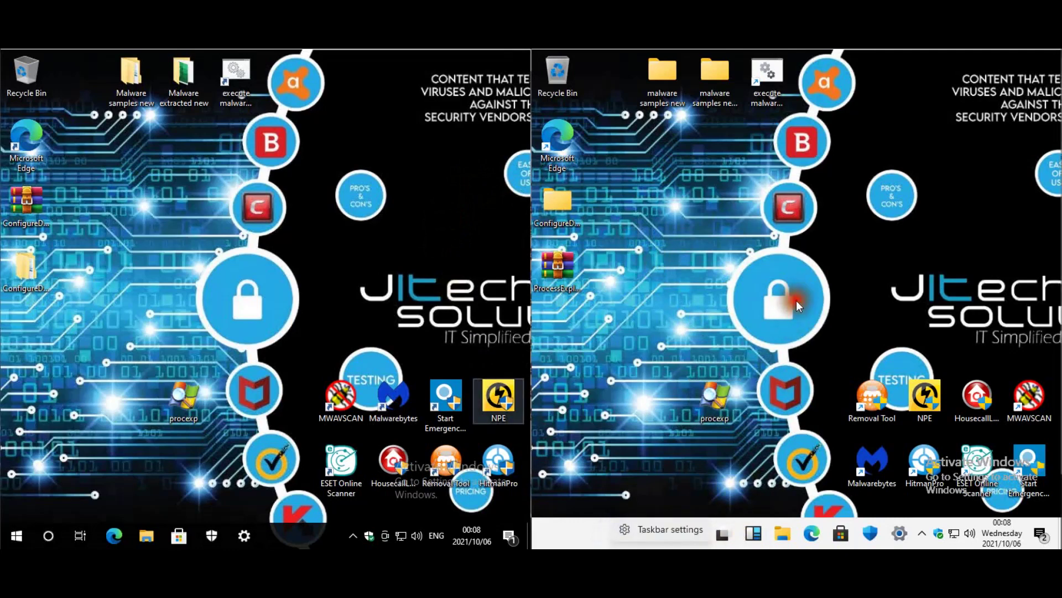
pyautogui.click(796, 300)
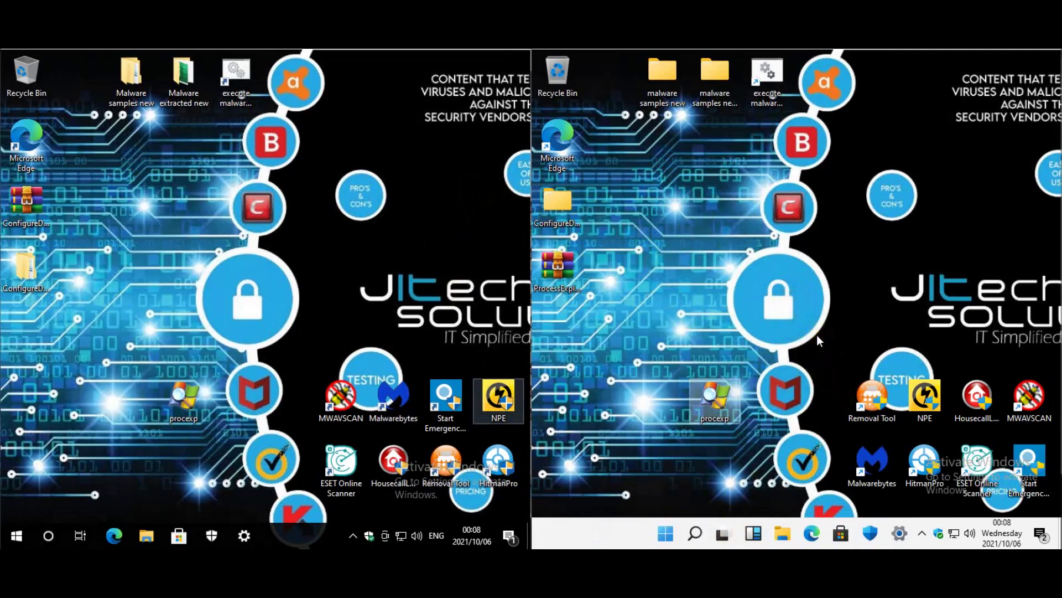
pyautogui.rightClick(213, 436)
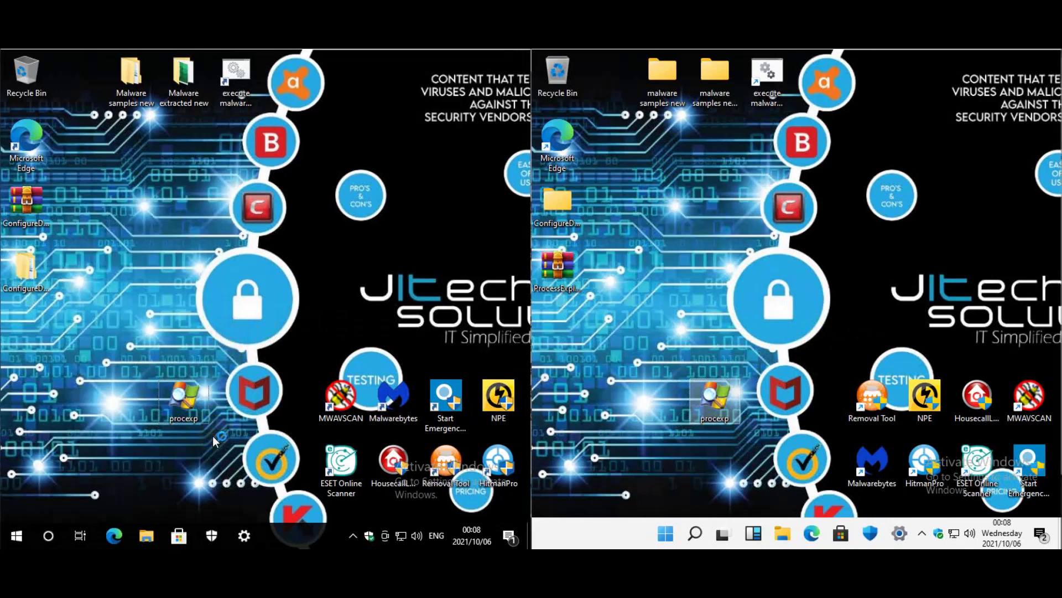
pyautogui.click(761, 218)
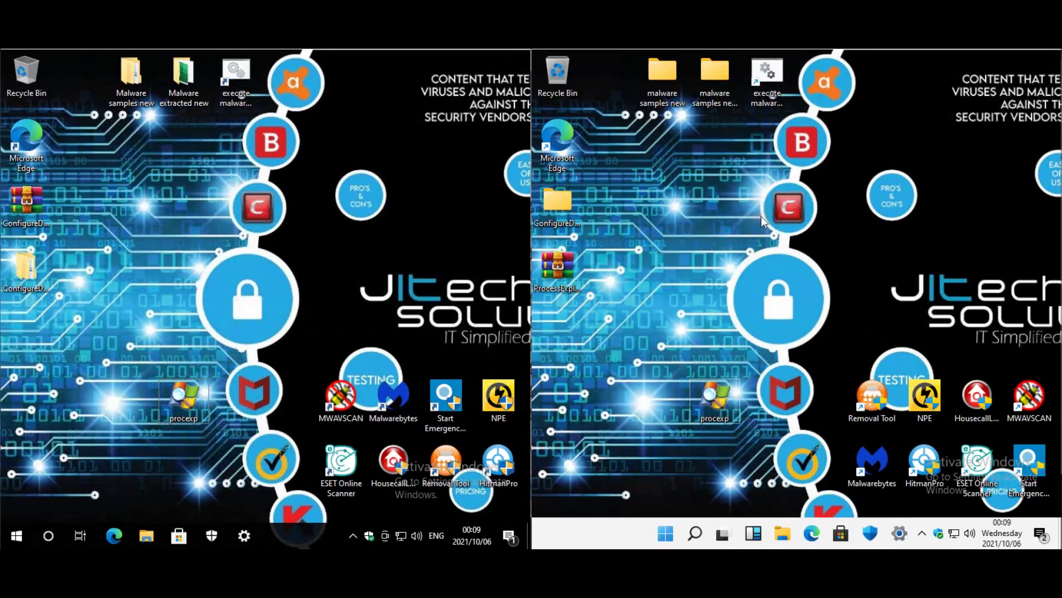
# Open Task Manager on both machines, and accept the Process Explorer license agreement on Windows 11.
pyautogui.hotkey('ctrl', 'shift', 'Escape')
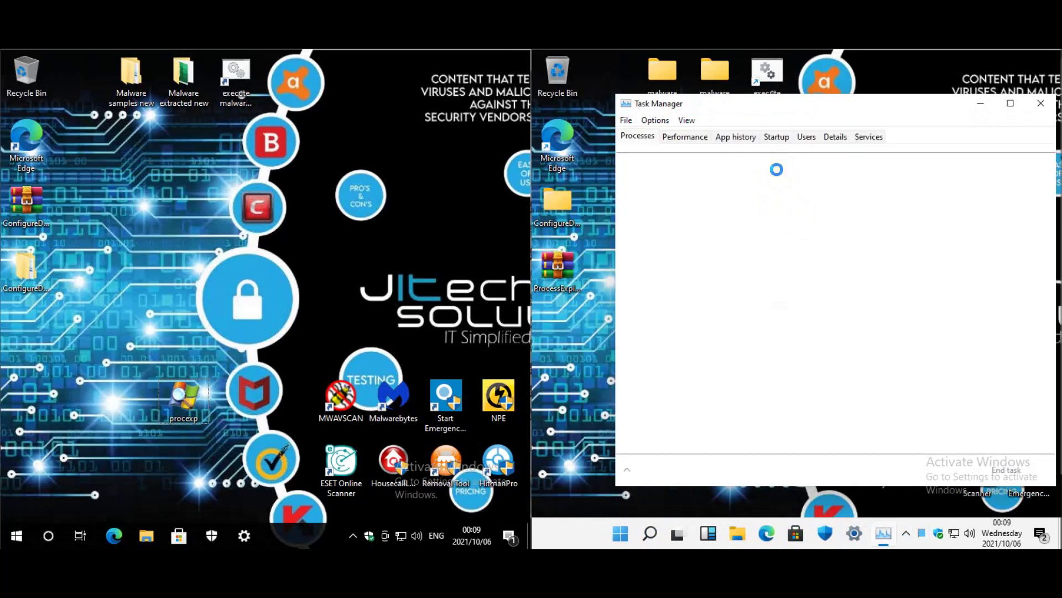
pyautogui.click(806, 137)
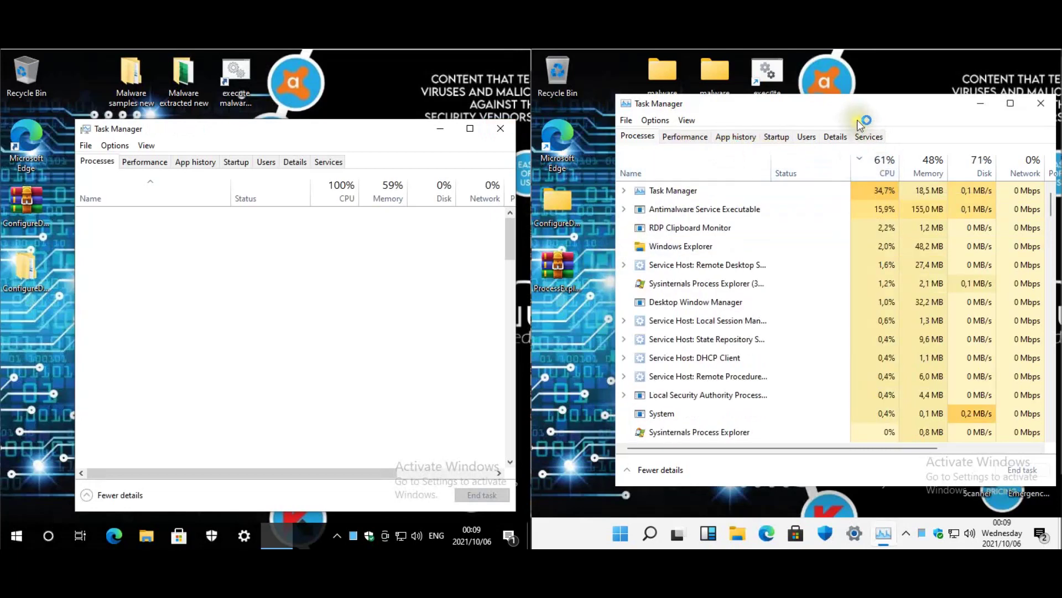
pyautogui.moveTo(802, 119); pyautogui.dragTo(718, 385)
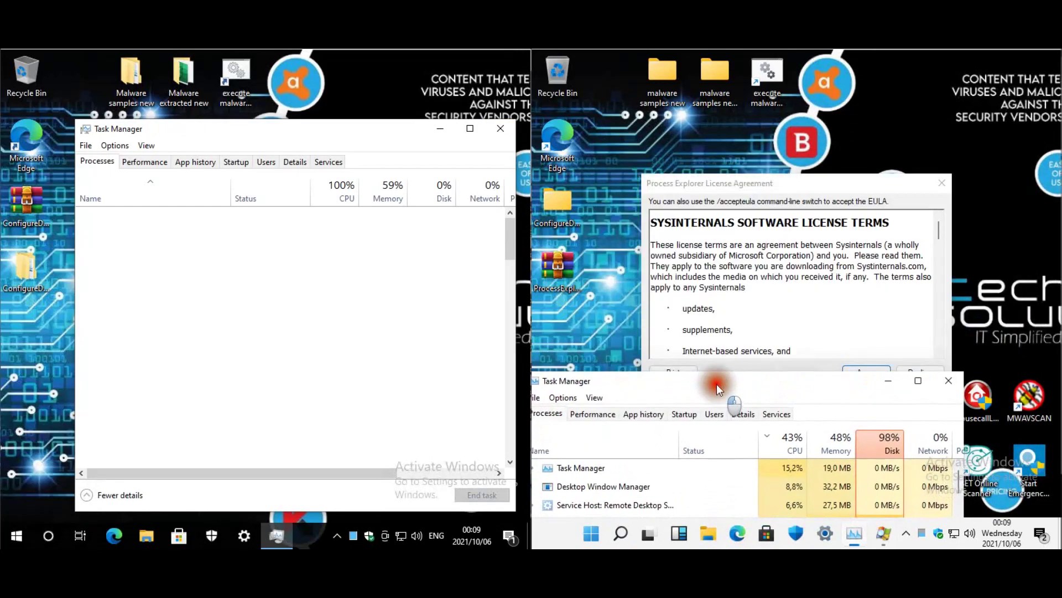
pyautogui.click(786, 283)
pyautogui.click(859, 375)
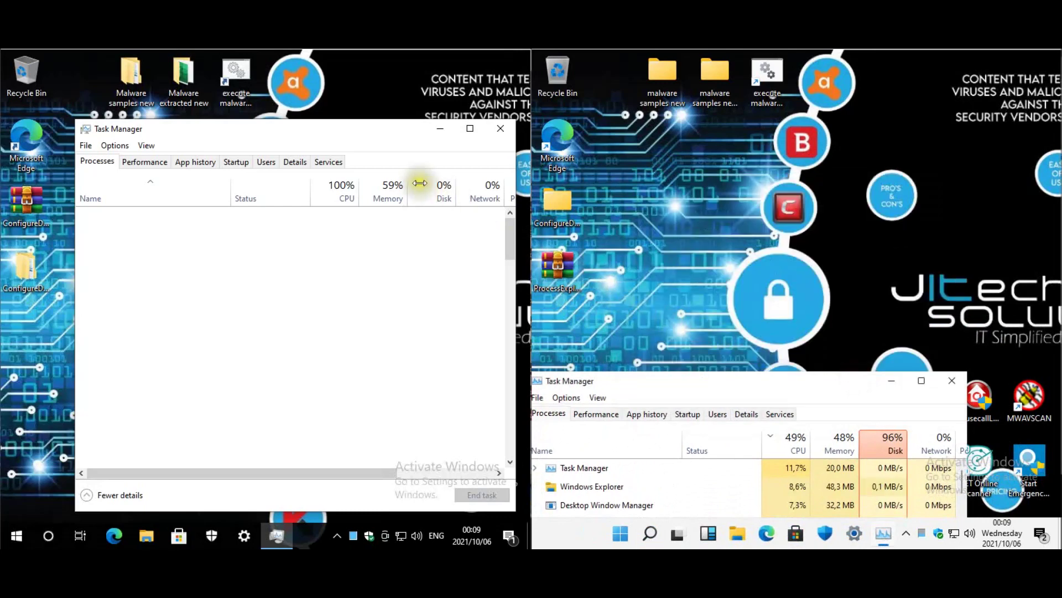
# Move the Windows 10 Task Manager to the lower part of the desktop, and sort the Windows 11 Task Manager by disk usage.
pyautogui.moveTo(254, 132); pyautogui.dragTo(194, 387)
pyautogui.click(229, 304)
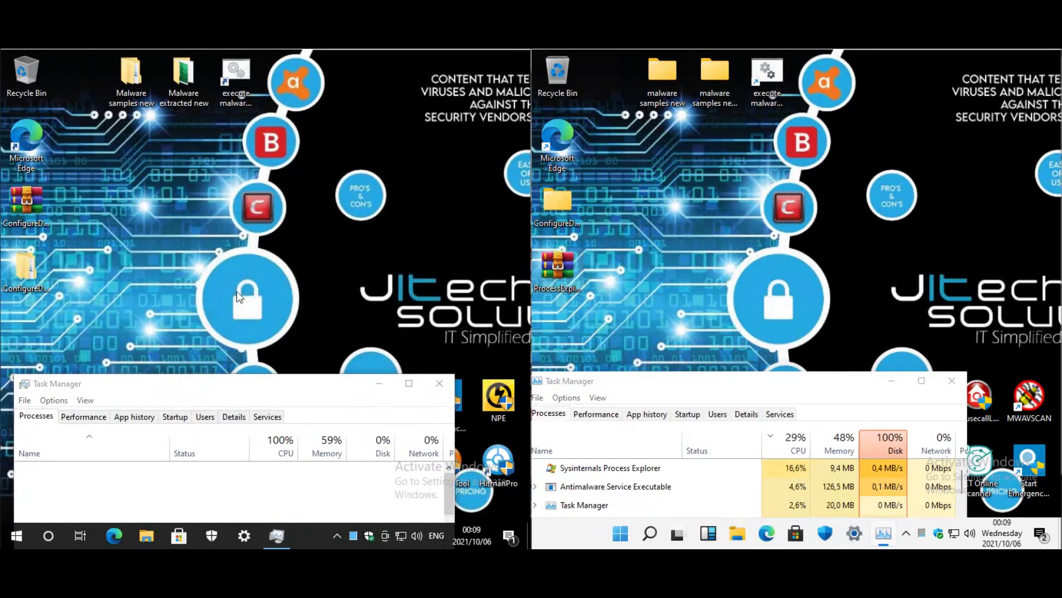
pyautogui.click(886, 448)
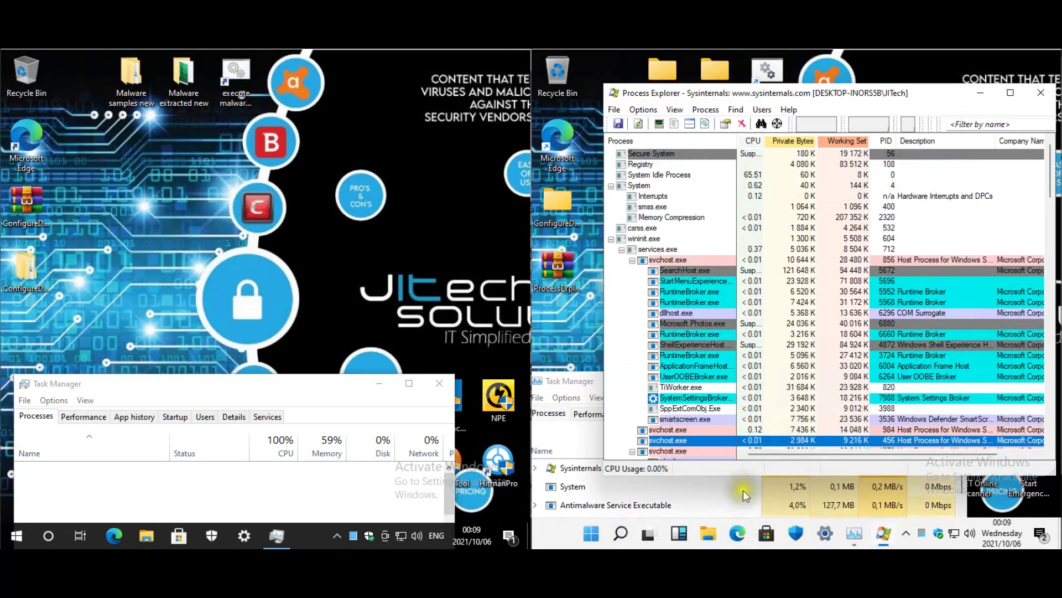
pyautogui.click(566, 387)
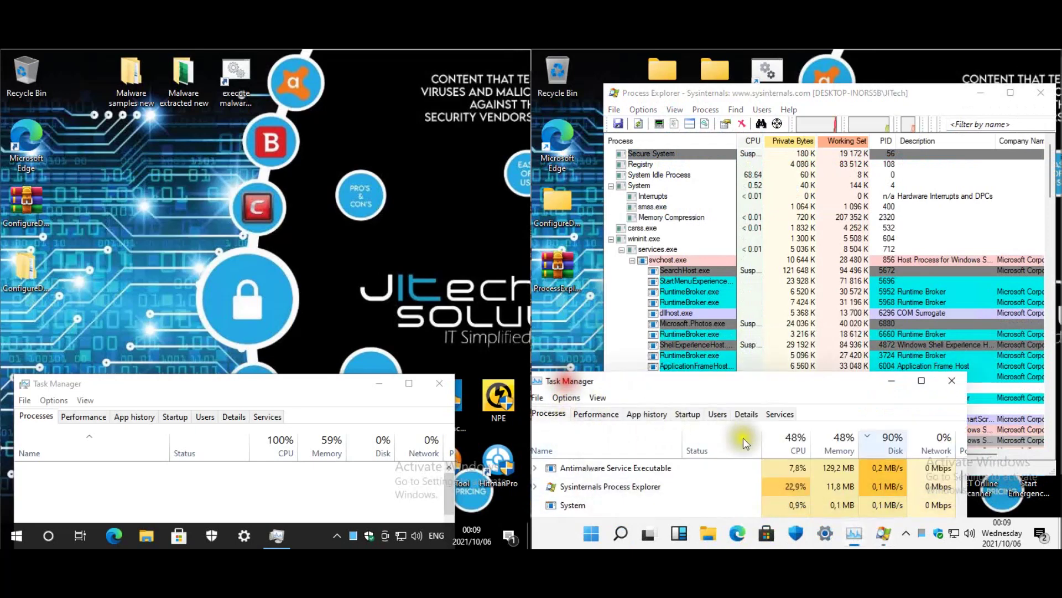
# Enable VirusTotal checking of running processes in Process Explorer on Windows 11.
pyautogui.click(648, 111)
pyautogui.moveTo(686, 158)
pyautogui.click(790, 152)
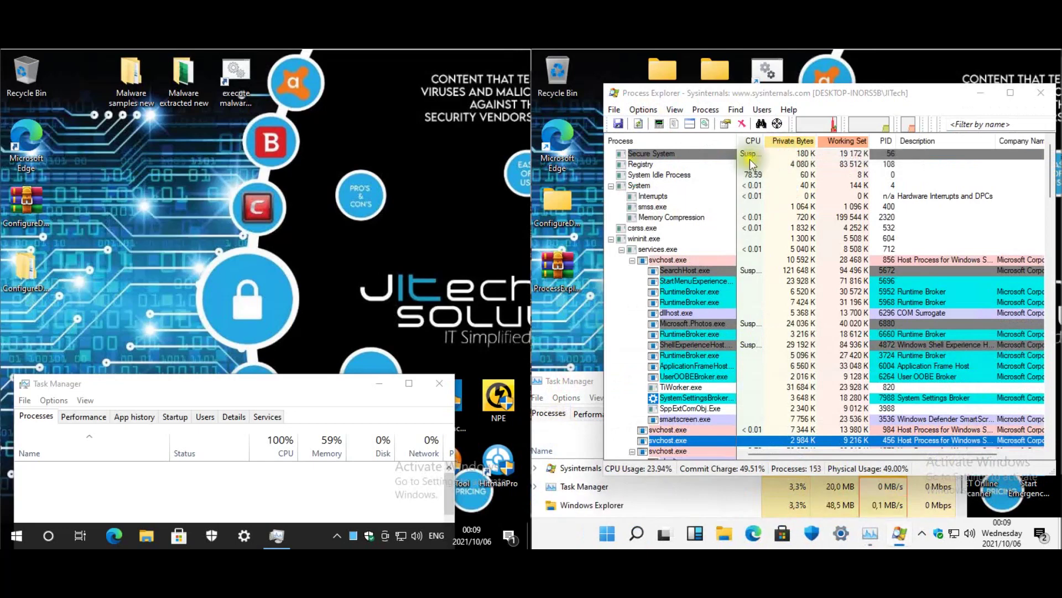
pyautogui.click(841, 352)
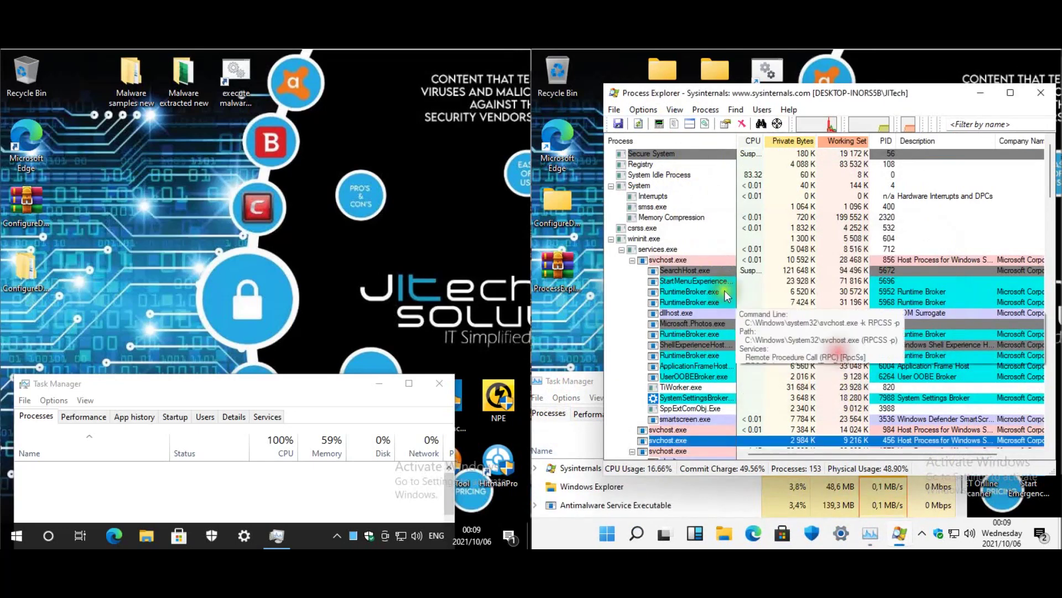
pyautogui.click(651, 111)
pyautogui.click(804, 174)
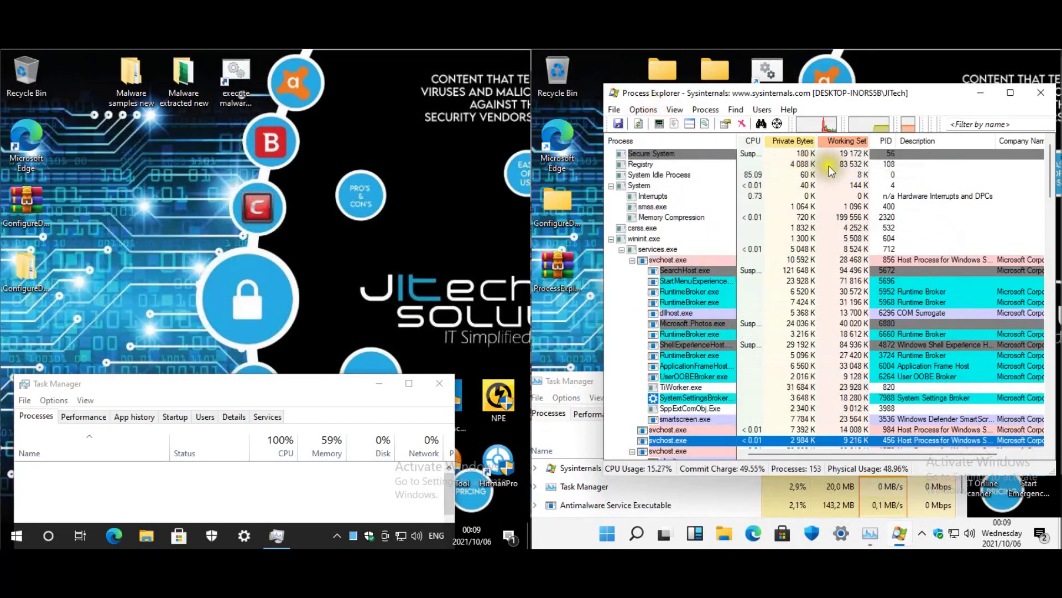
# Shrink the Windows 11 Process Explorer window to fit above Task Manager, and bring its VirusTotal column into view.
pyautogui.moveTo(741, 95); pyautogui.dragTo(665, 67)
pyautogui.moveTo(978, 444); pyautogui.dragTo(963, 374)
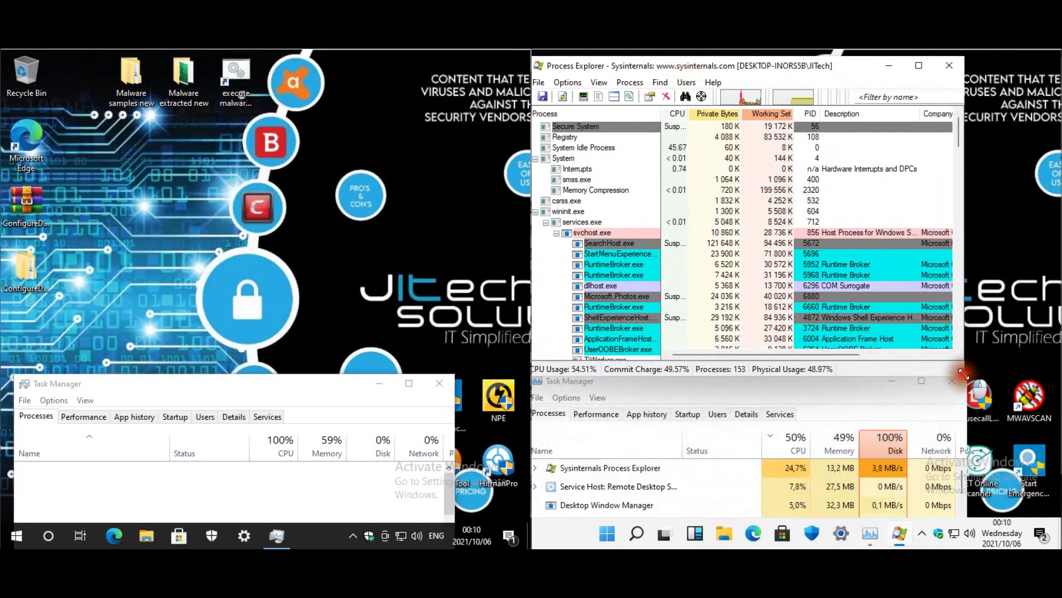
pyautogui.click(905, 356)
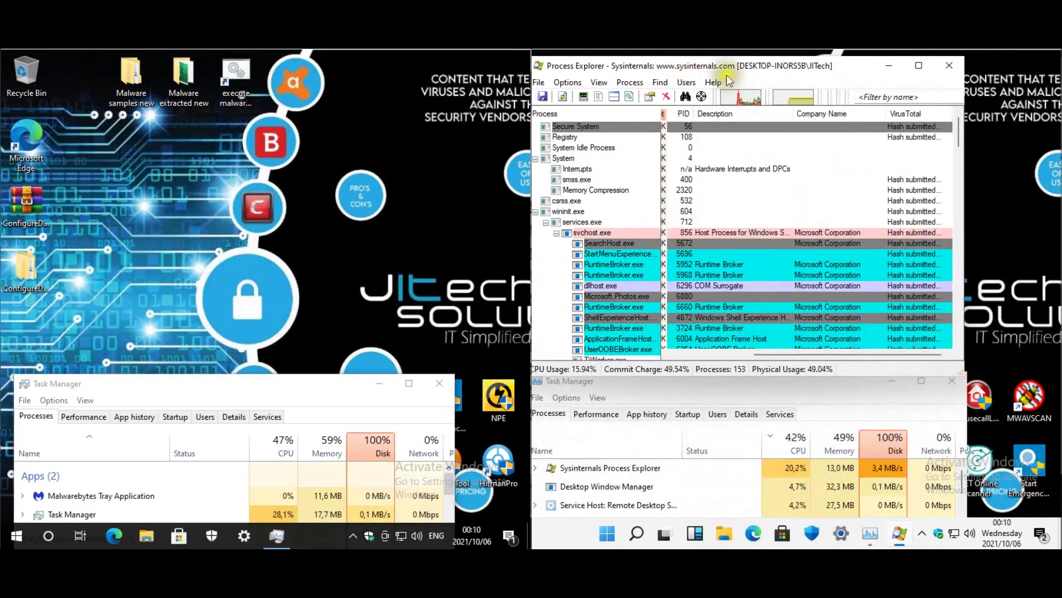
pyautogui.moveTo(722, 68); pyautogui.dragTo(722, 89)
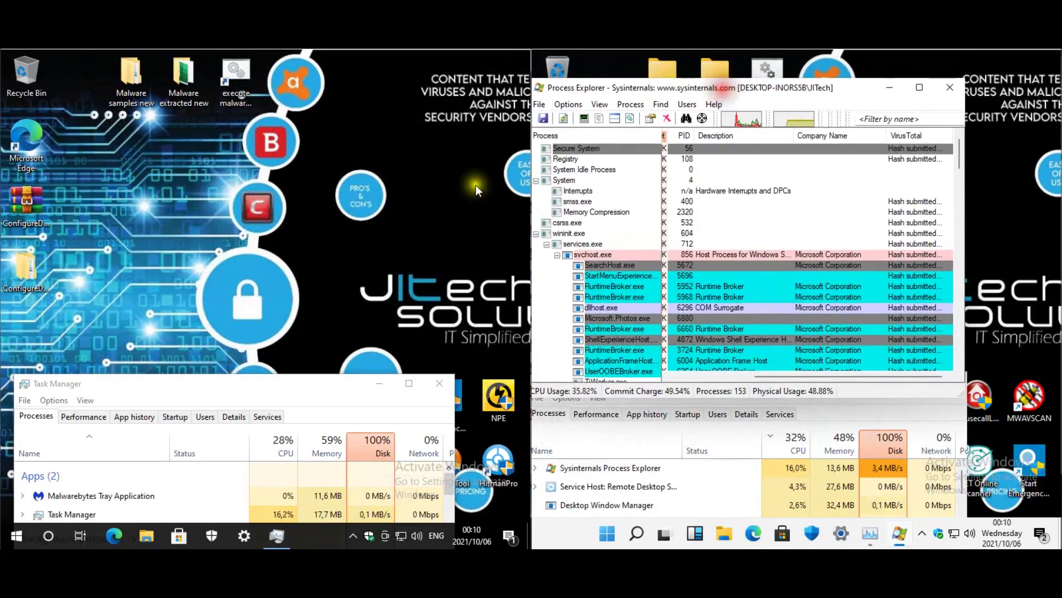
# Sort the Windows 10 Task Manager processes by CPU usage, and shift its window slightly.
pyautogui.click(285, 443)
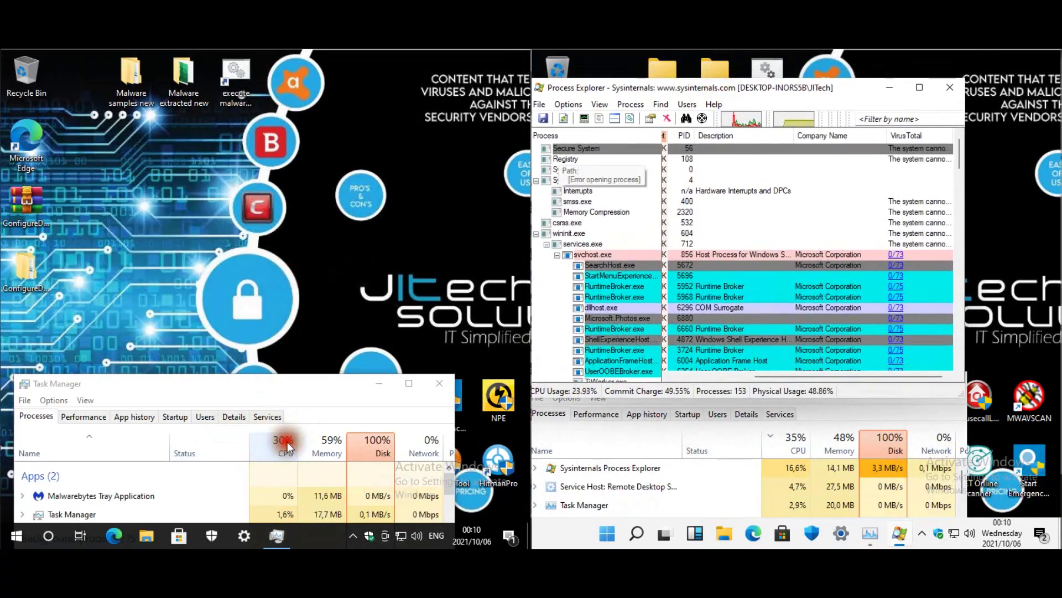
pyautogui.click(374, 442)
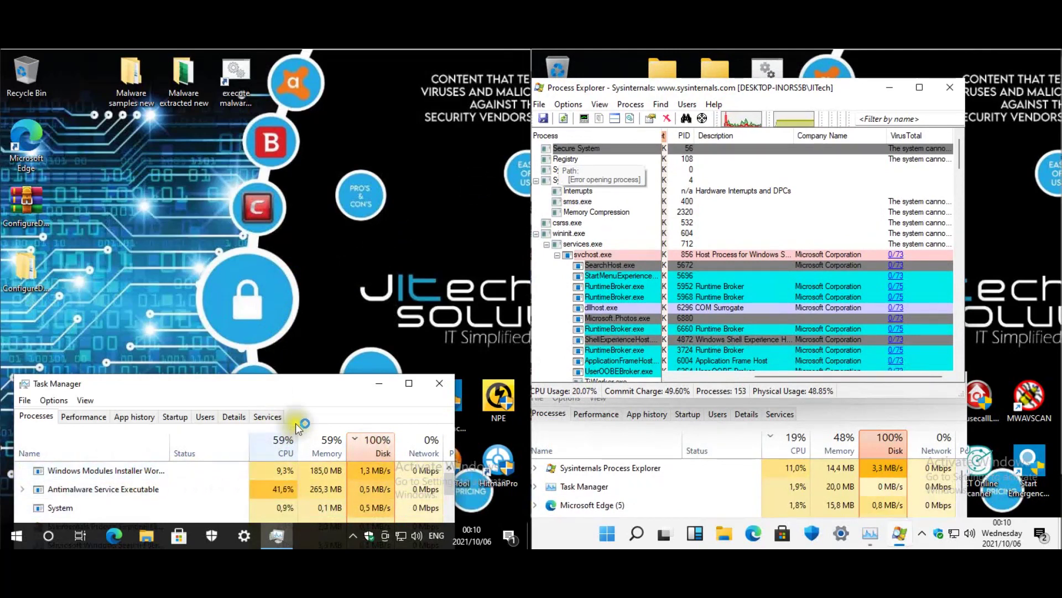
pyautogui.click(284, 449)
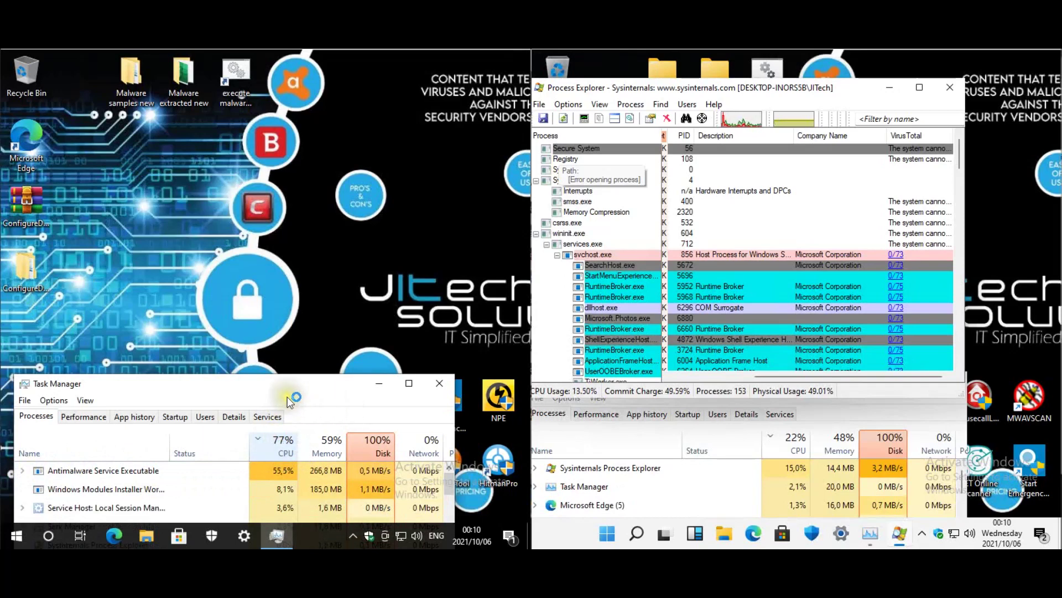
pyautogui.moveTo(285, 388); pyautogui.dragTo(275, 390)
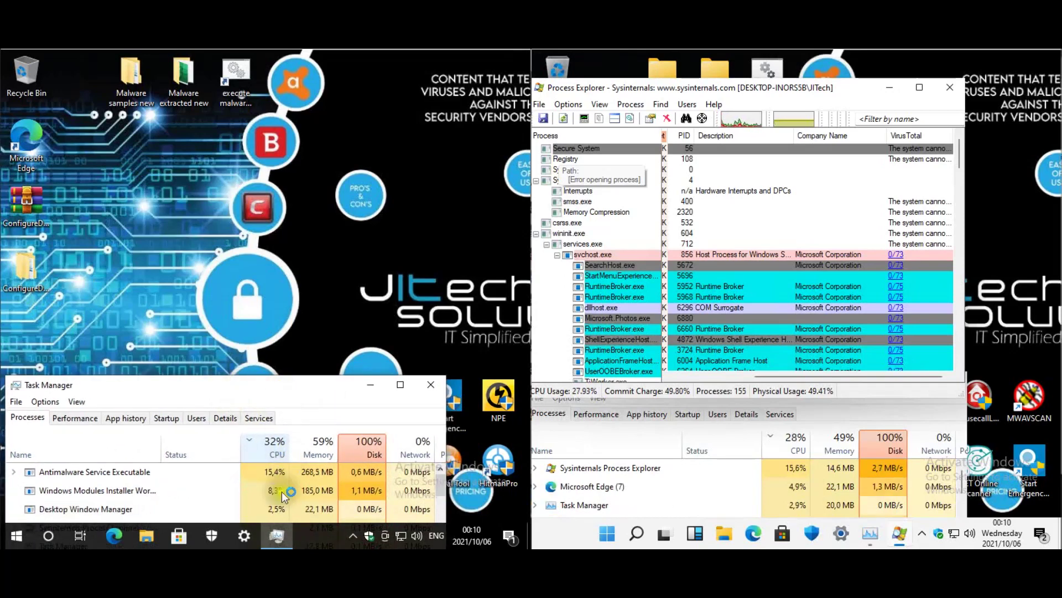
pyautogui.click(268, 306)
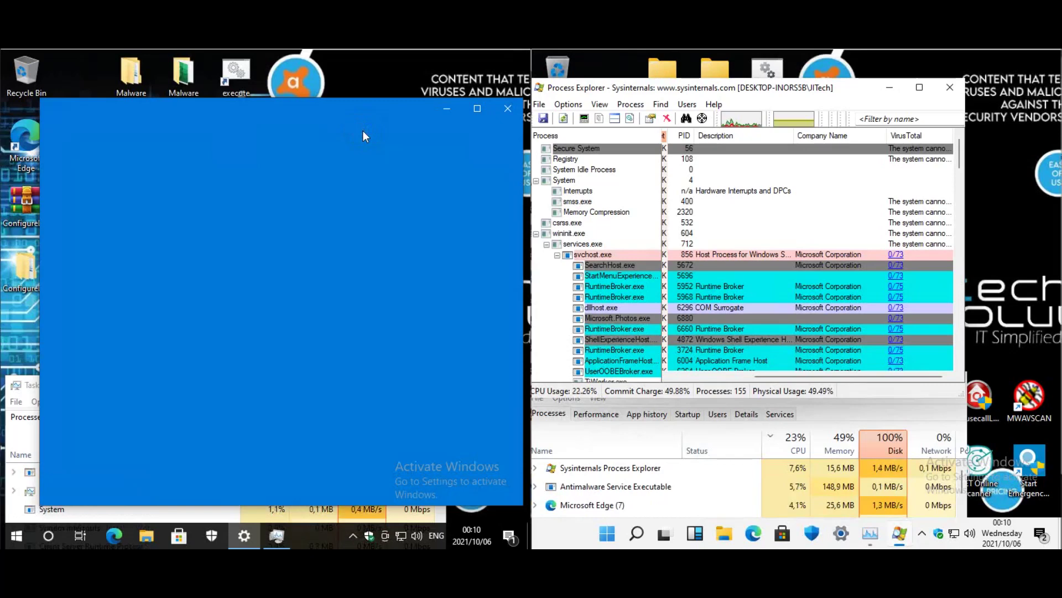
# Look through the VirusTotal results in Process Explorer on Windows 11, and close the Edge window behind it.
pyautogui.click(347, 138)
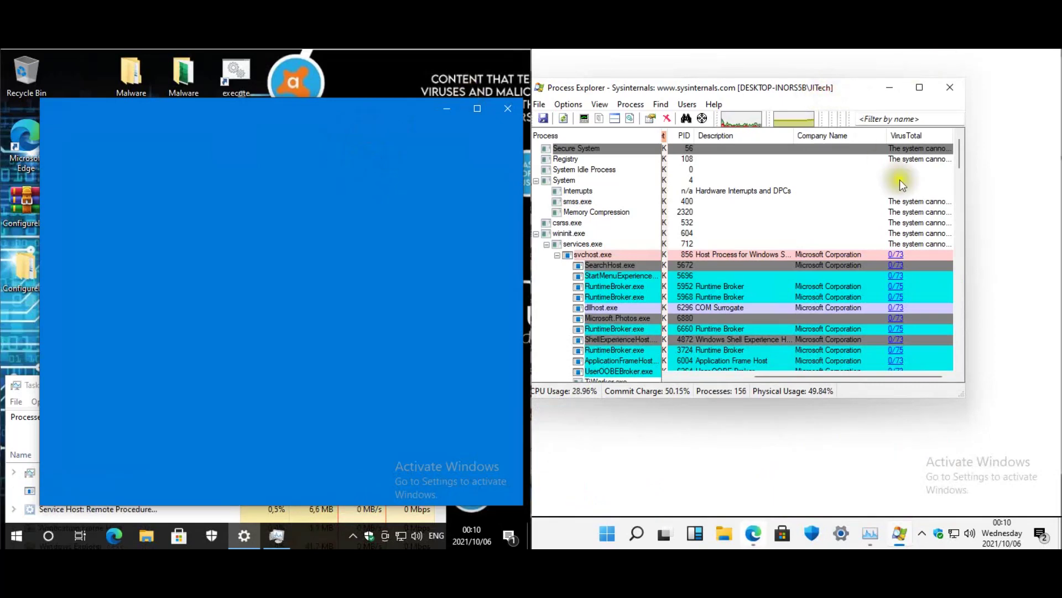
pyautogui.scroll(-10, 899, 212)
pyautogui.scroll(-10, 896, 232)
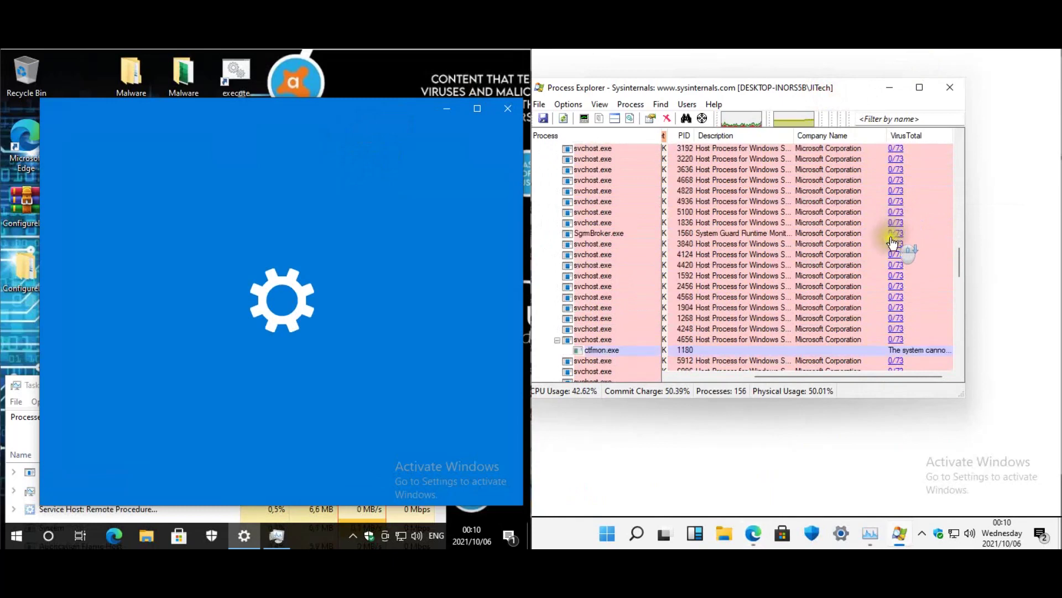
pyautogui.click(889, 238)
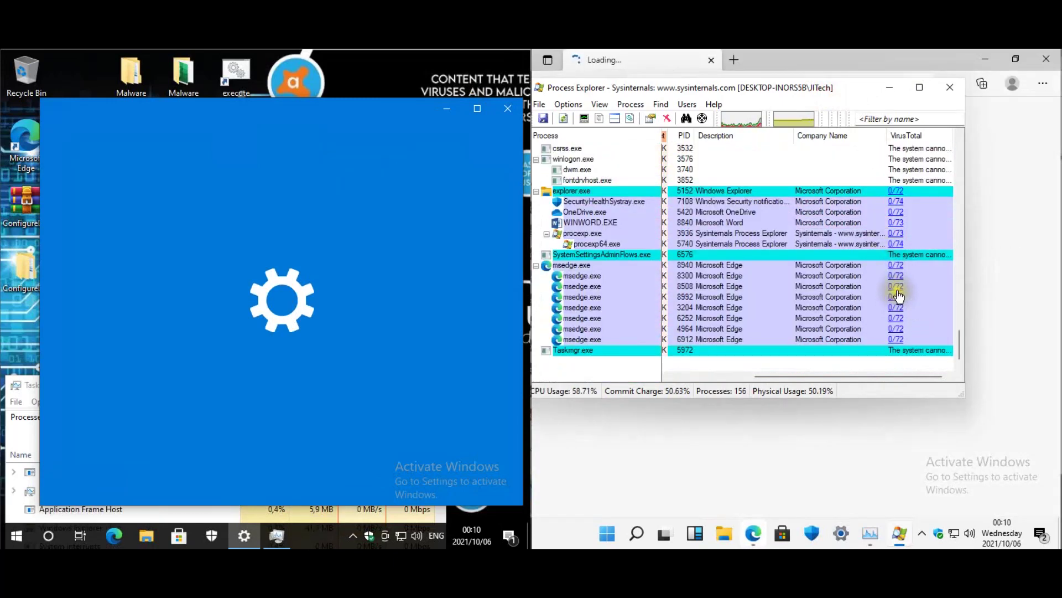
pyautogui.scroll(15, 896, 277)
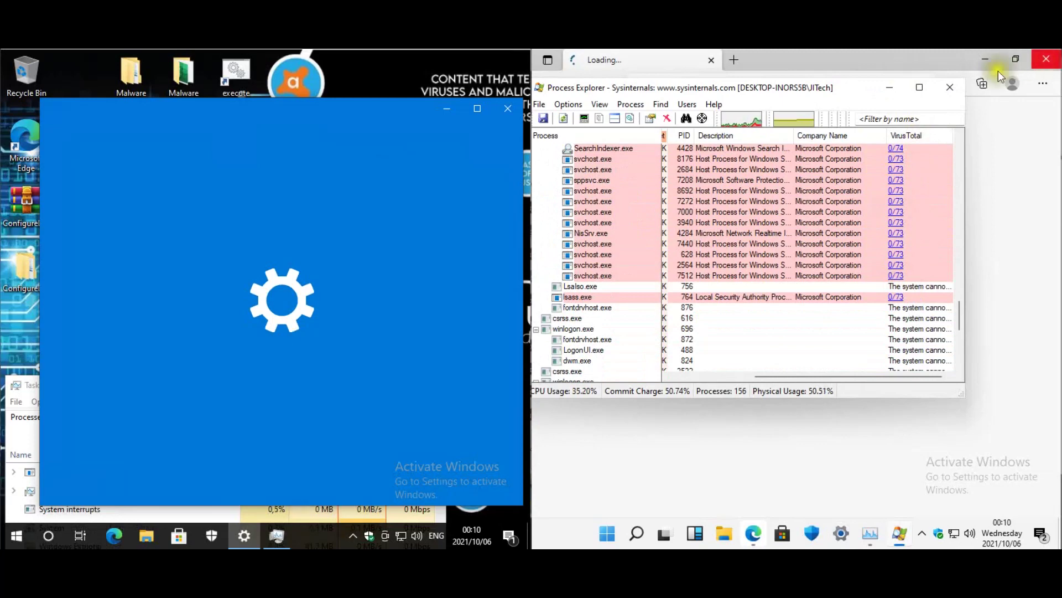
pyautogui.click(1045, 59)
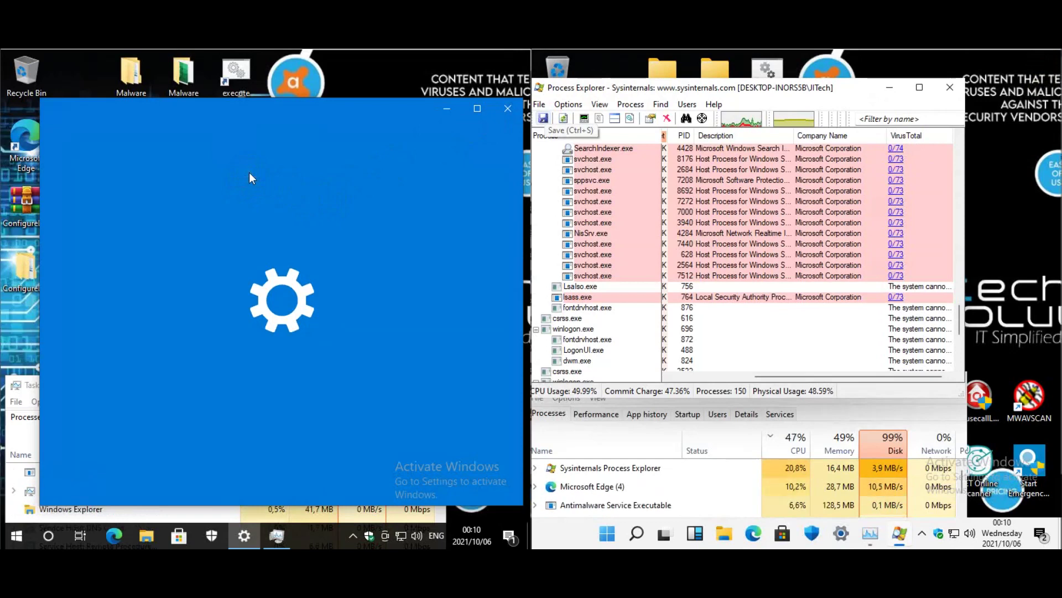
# Close the Windows 10 Settings window, and start Process Explorer there with its license agreement accepted.
pyautogui.click(500, 108)
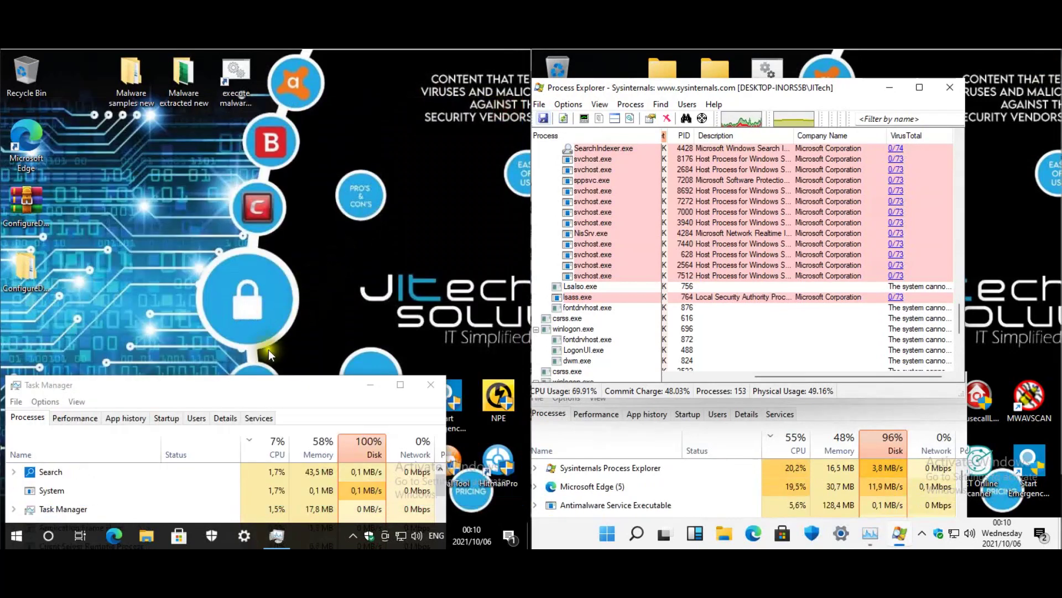
pyautogui.moveTo(218, 392); pyautogui.dragTo(215, 459)
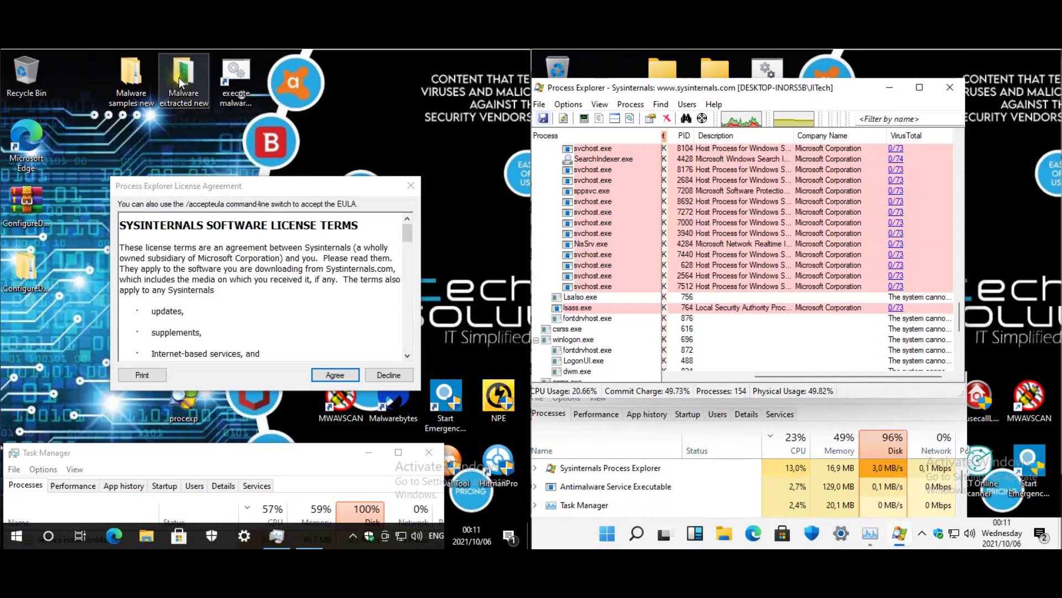
pyautogui.click(332, 373)
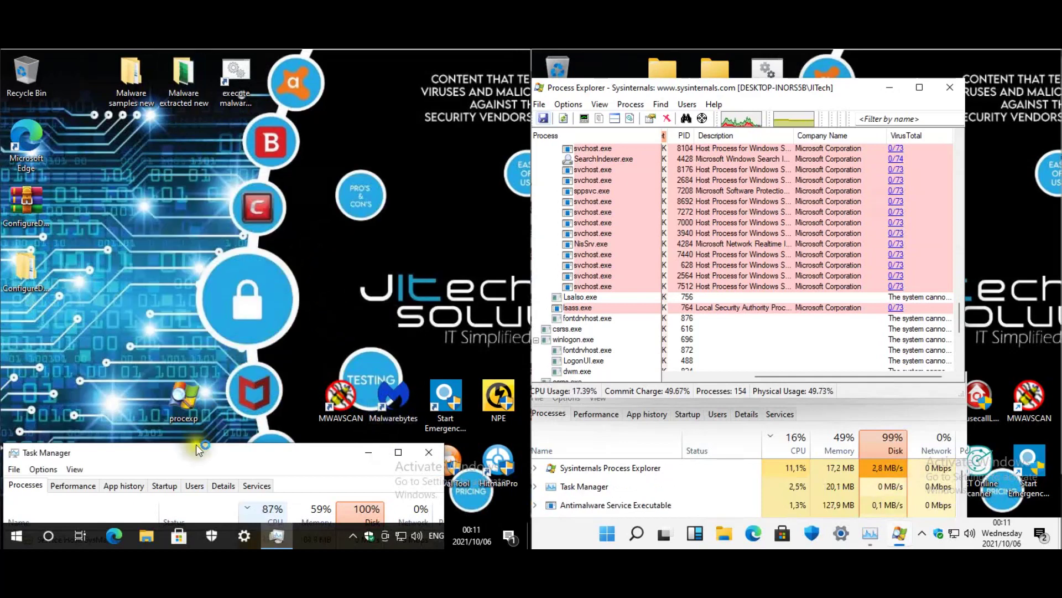
# Move the Windows 10 Task Manager back up, and sort the Task Managers on both machines by disk usage.
pyautogui.moveTo(183, 455); pyautogui.dragTo(177, 389)
pyautogui.click(341, 453)
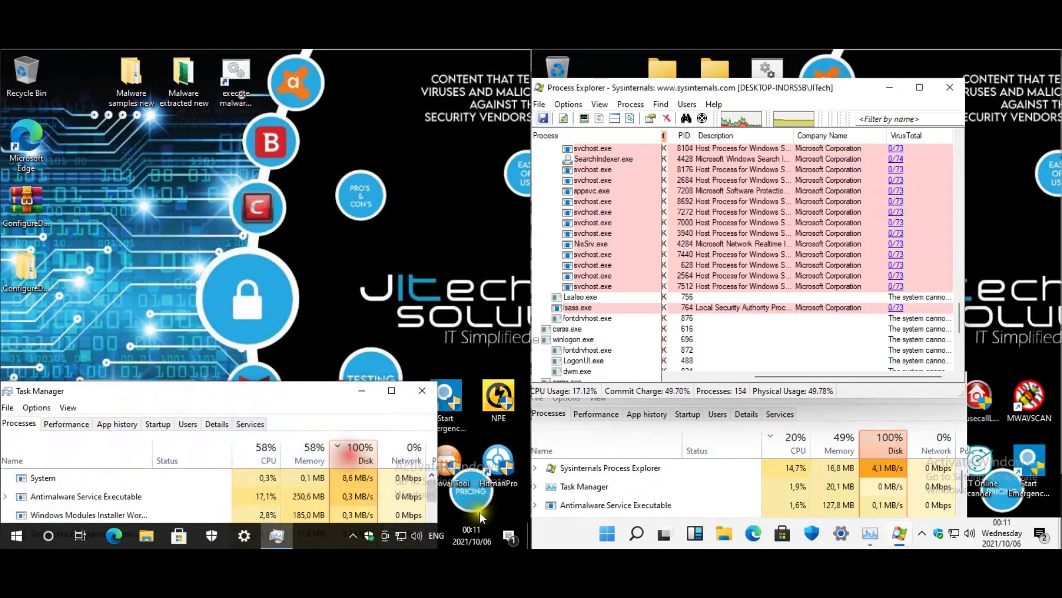
pyautogui.click(380, 357)
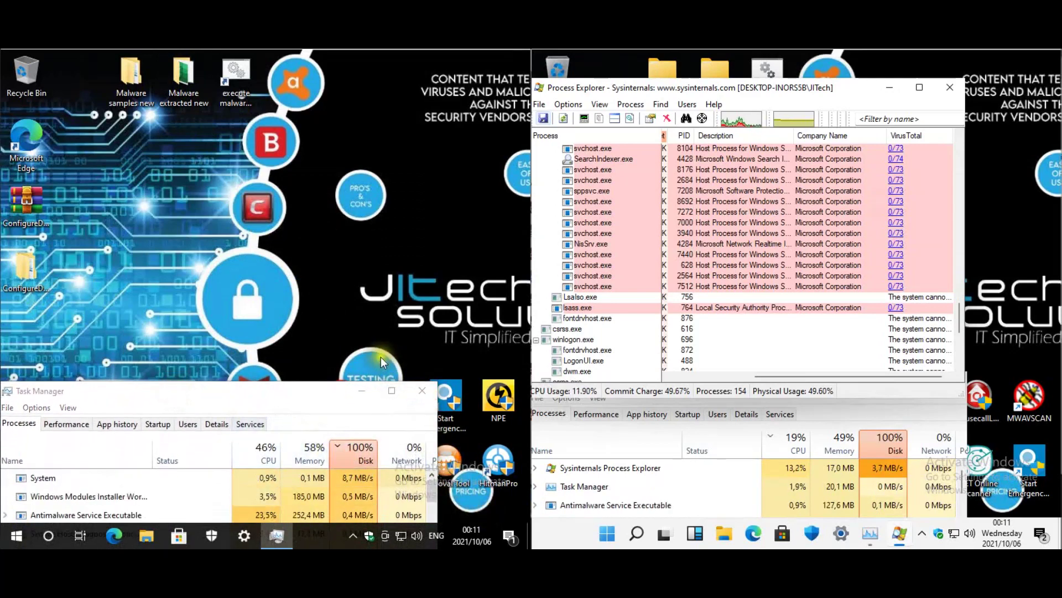
pyautogui.click(888, 445)
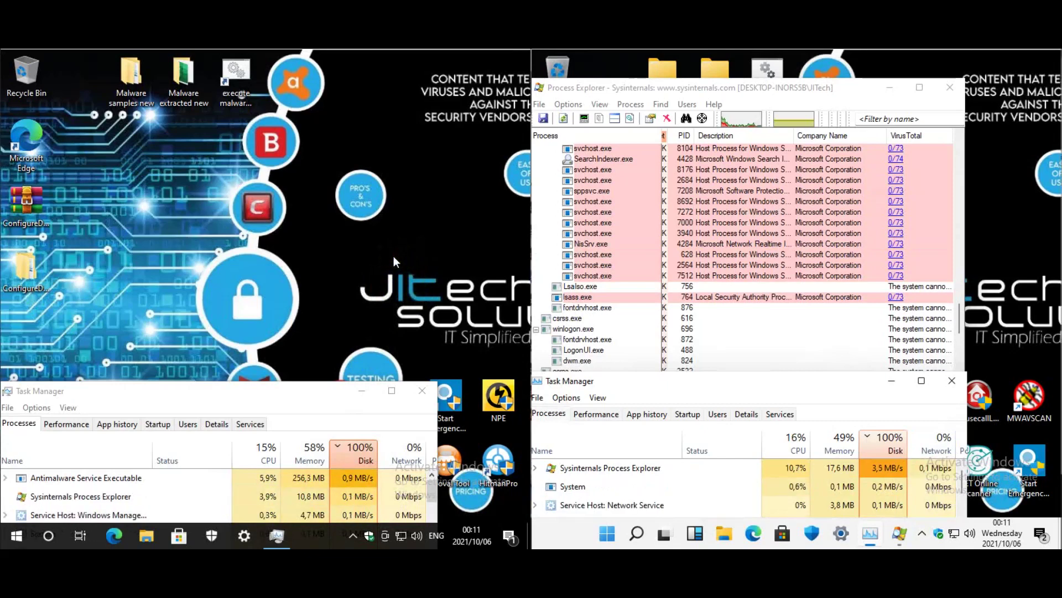
# Move the Windows 10 Process Explorer window to the upper desktop and shrink it to fit above Task Manager.
pyautogui.moveTo(314, 98); pyautogui.dragTo(240, 79)
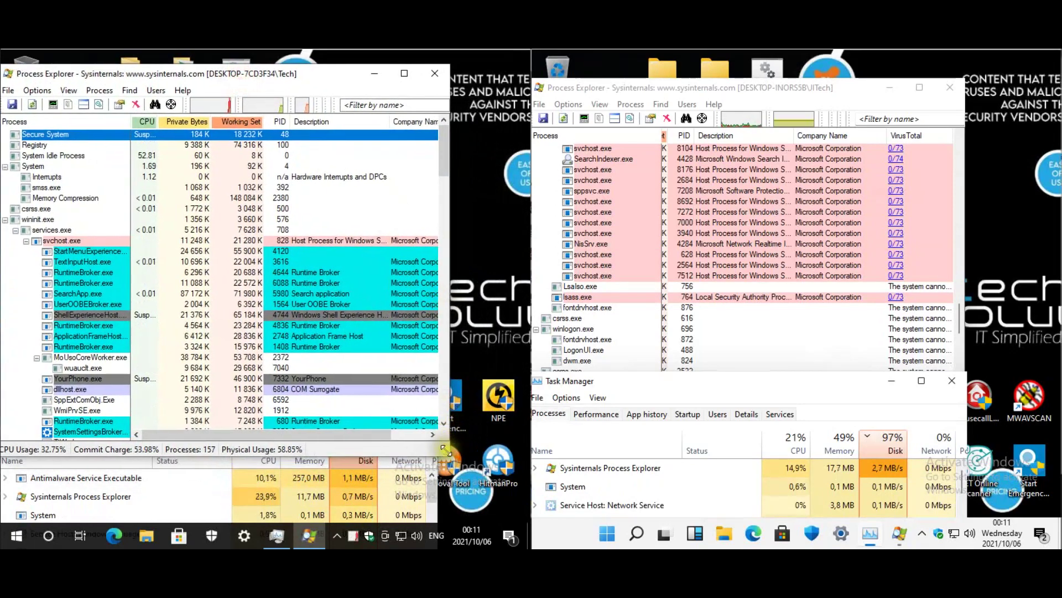
pyautogui.moveTo(450, 453); pyautogui.dragTo(437, 381)
pyautogui.click(400, 359)
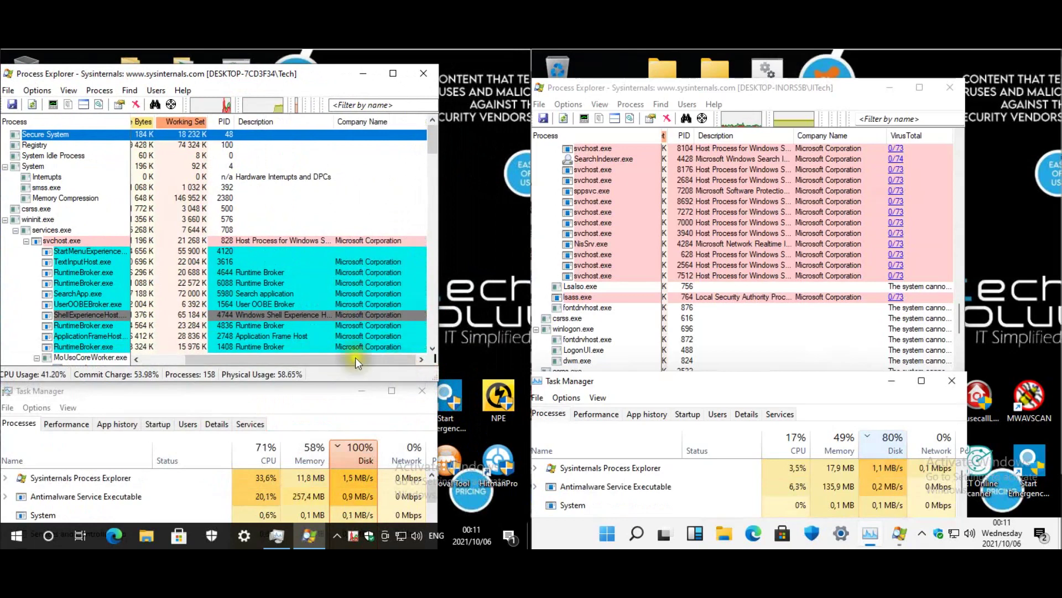
# Enable VirusTotal checking and submission of unknown executables in Process Explorer on Windows 10, and bring the VirusTotal column into view.
pyautogui.click(37, 90)
pyautogui.moveTo(58, 135)
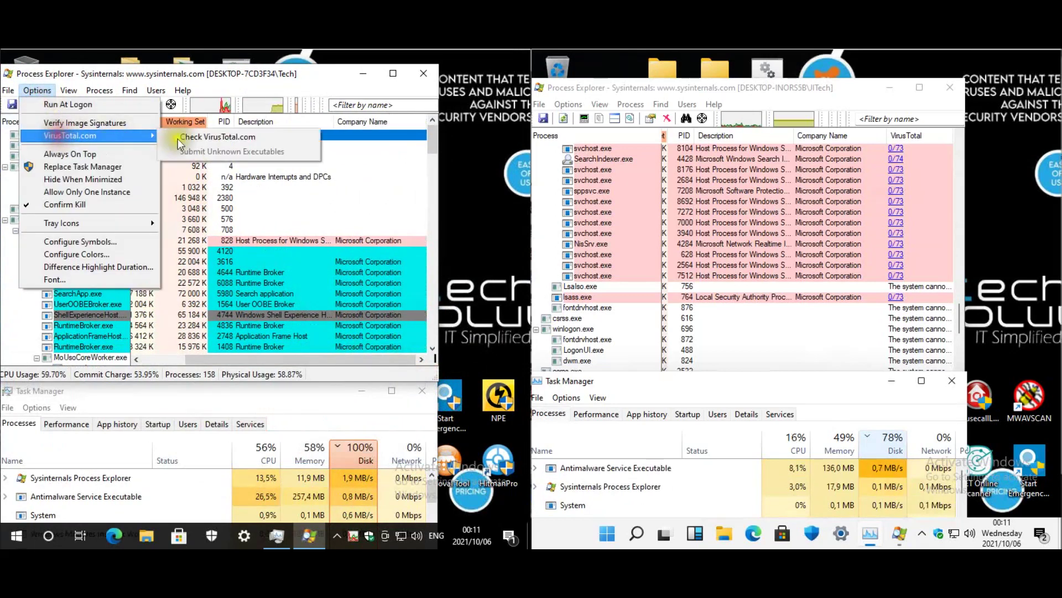
pyautogui.click(178, 138)
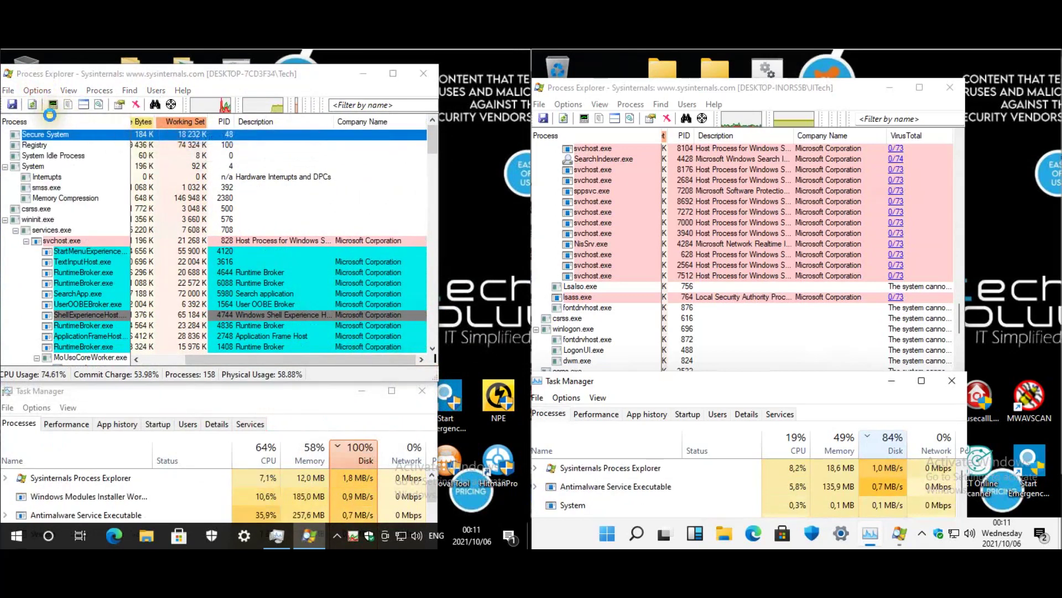
pyautogui.click(318, 356)
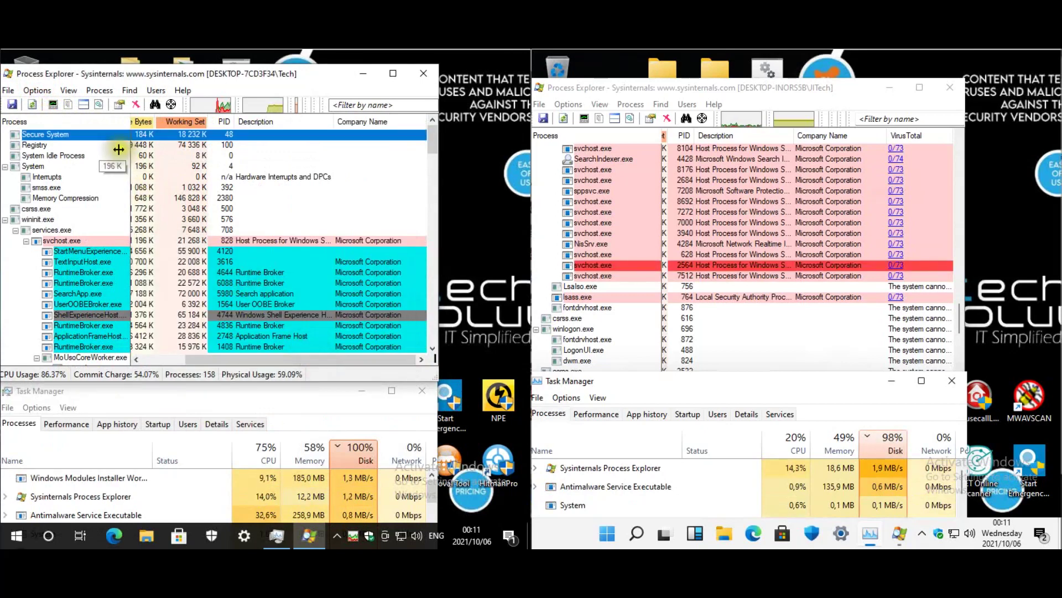
pyautogui.click(39, 91)
pyautogui.moveTo(49, 135)
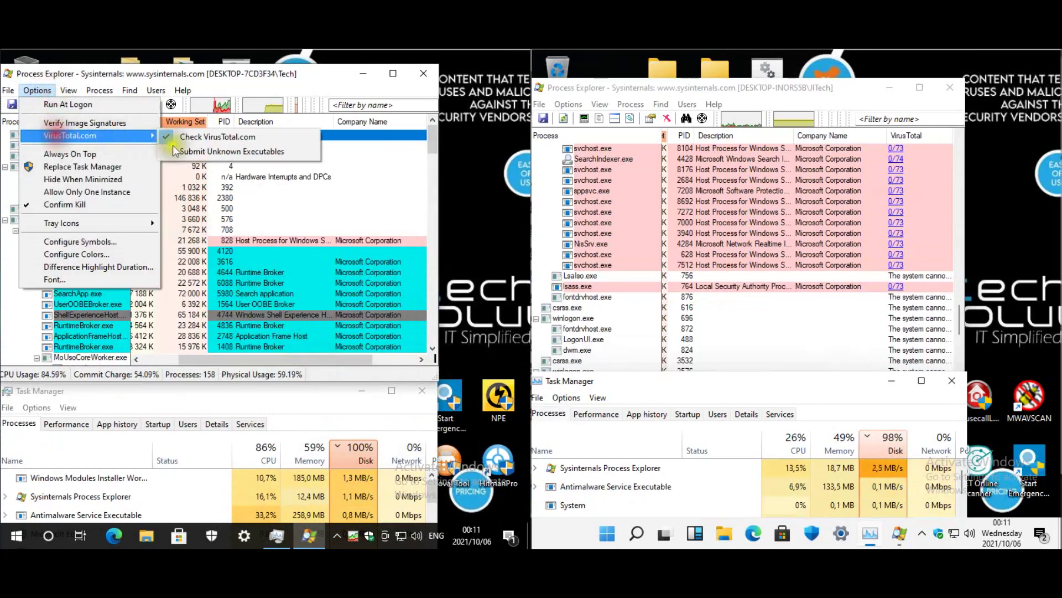
pyautogui.click(187, 151)
pyautogui.click(401, 358)
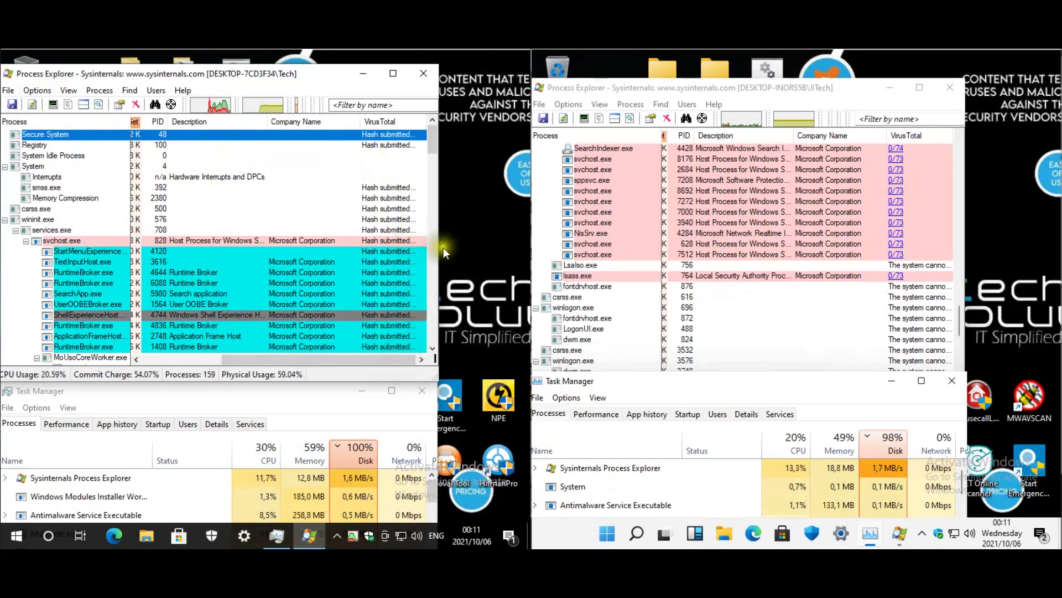
# Bring the Windows 11 Process Explorer in front of Task Manager, and shift the Windows 10 Process Explorer window slightly down.
pyautogui.click(667, 89)
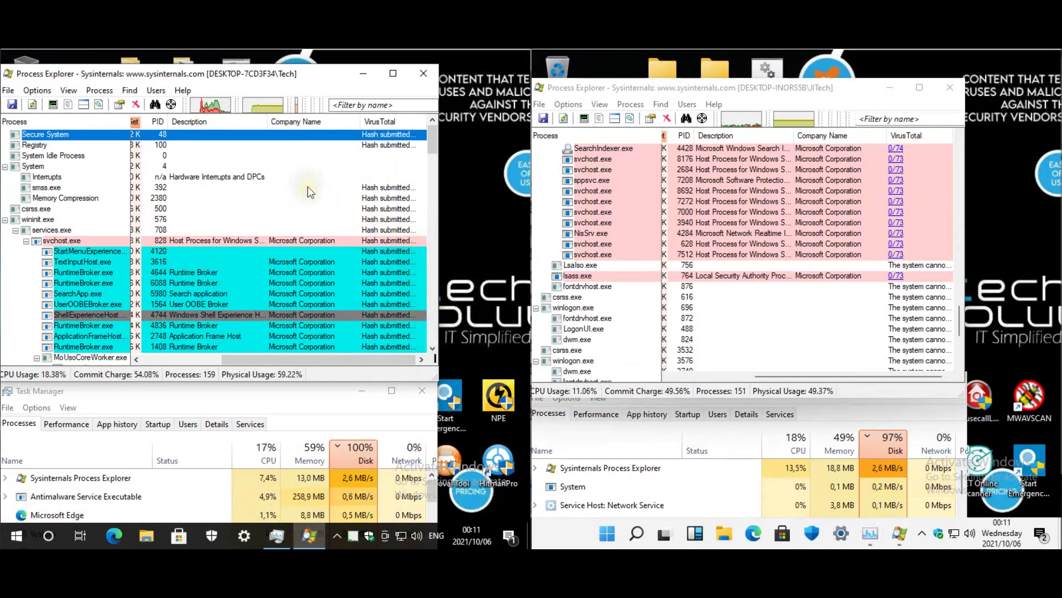
pyautogui.click(212, 77)
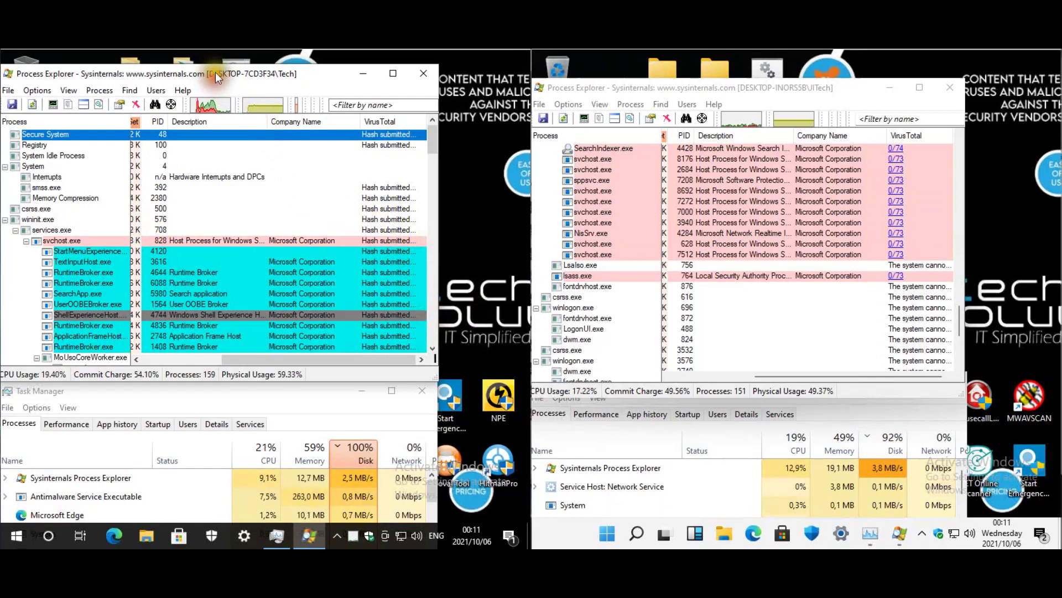
pyautogui.moveTo(214, 72); pyautogui.dragTo(216, 76)
pyautogui.click(486, 104)
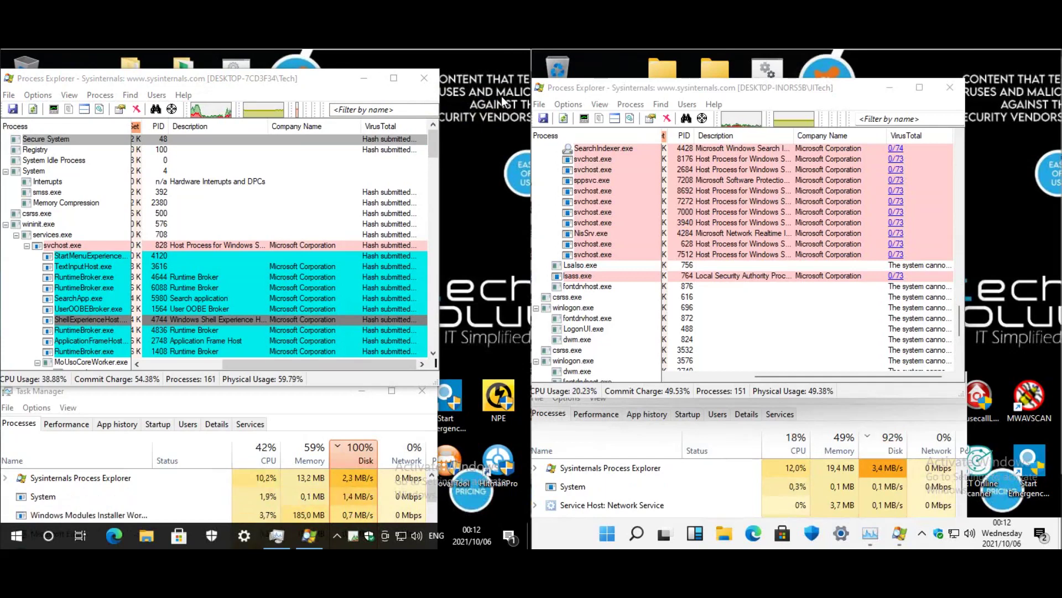
# Sort the Task Managers on both machines by CPU usage, and close the Edge window on Windows 10.
pyautogui.click(792, 451)
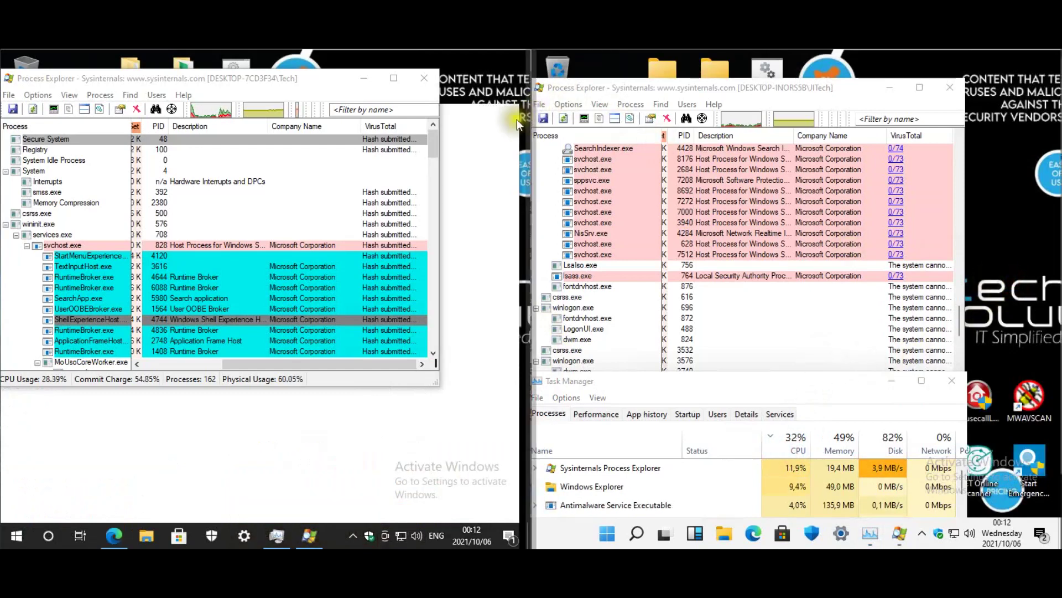
pyautogui.click(468, 143)
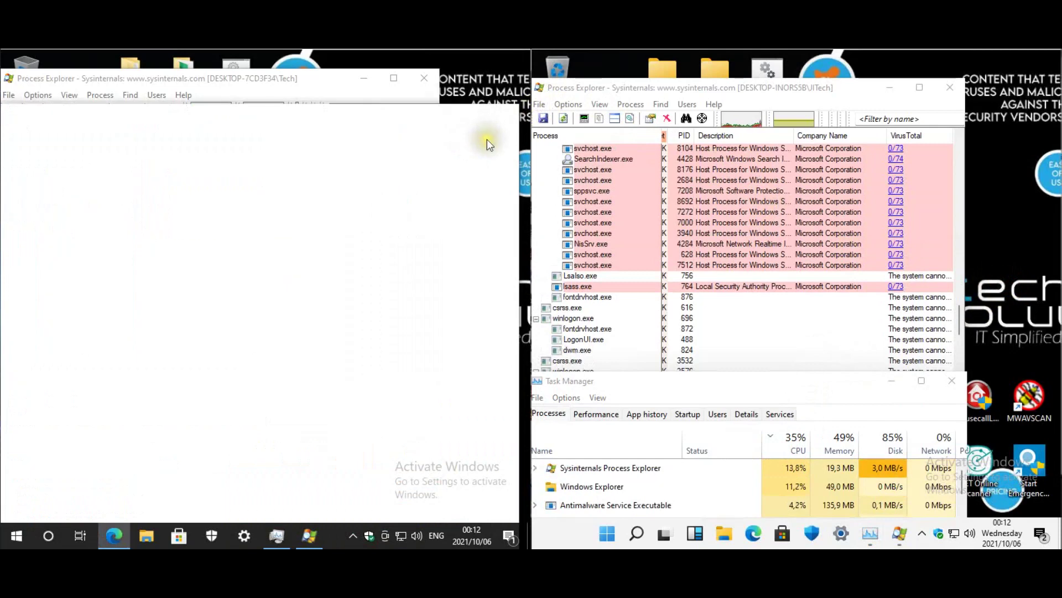
pyautogui.click(484, 71)
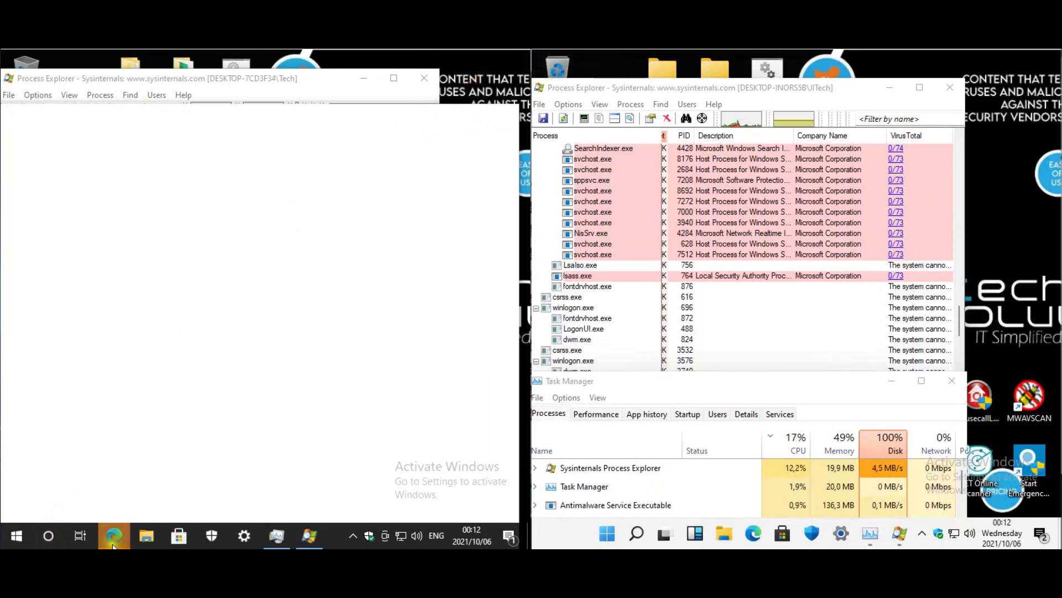
pyautogui.moveTo(112, 539)
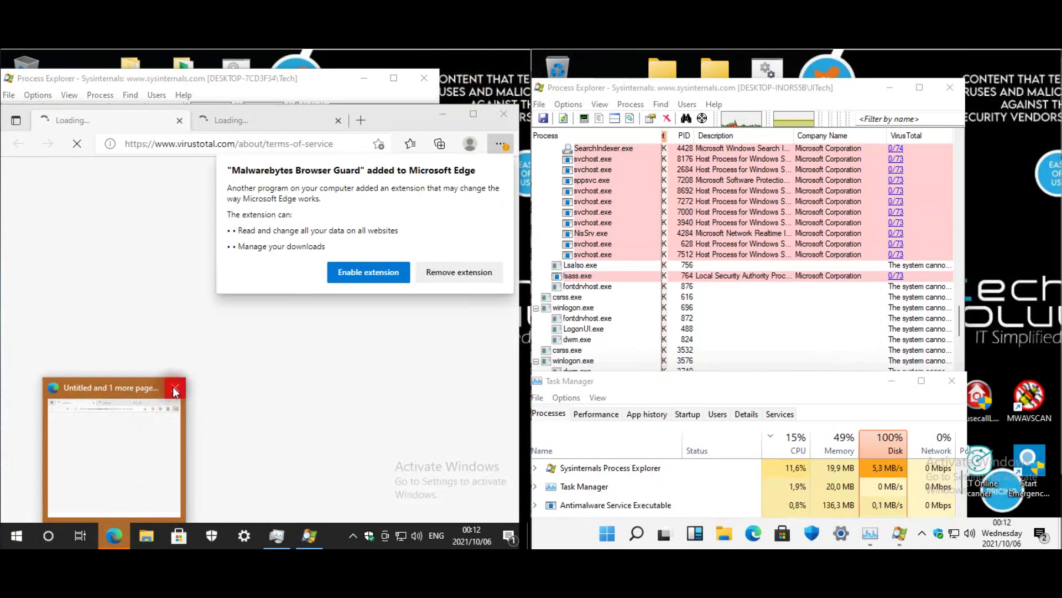
pyautogui.click(173, 386)
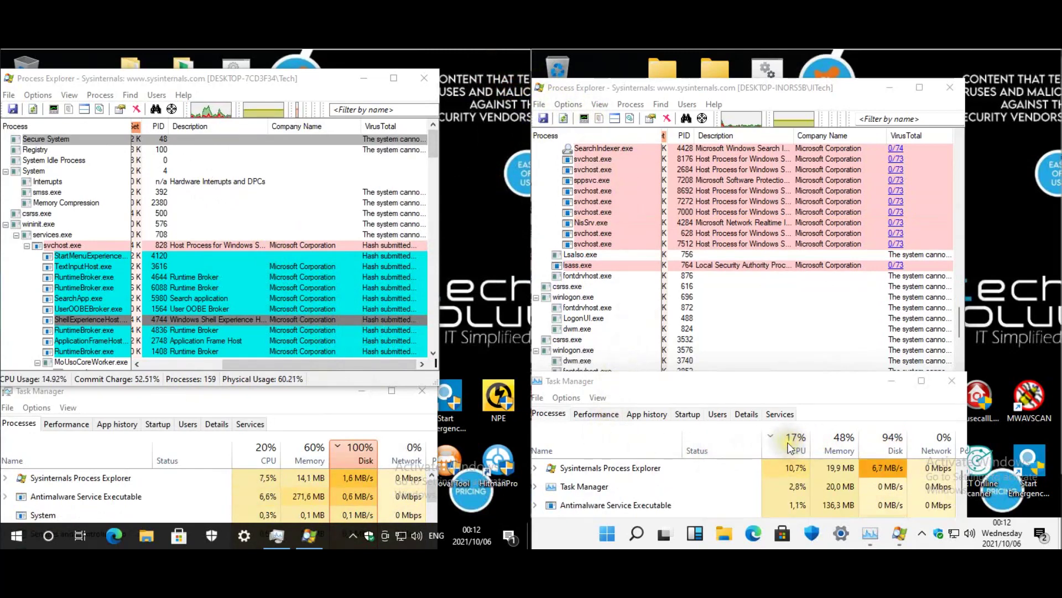
pyautogui.click(253, 449)
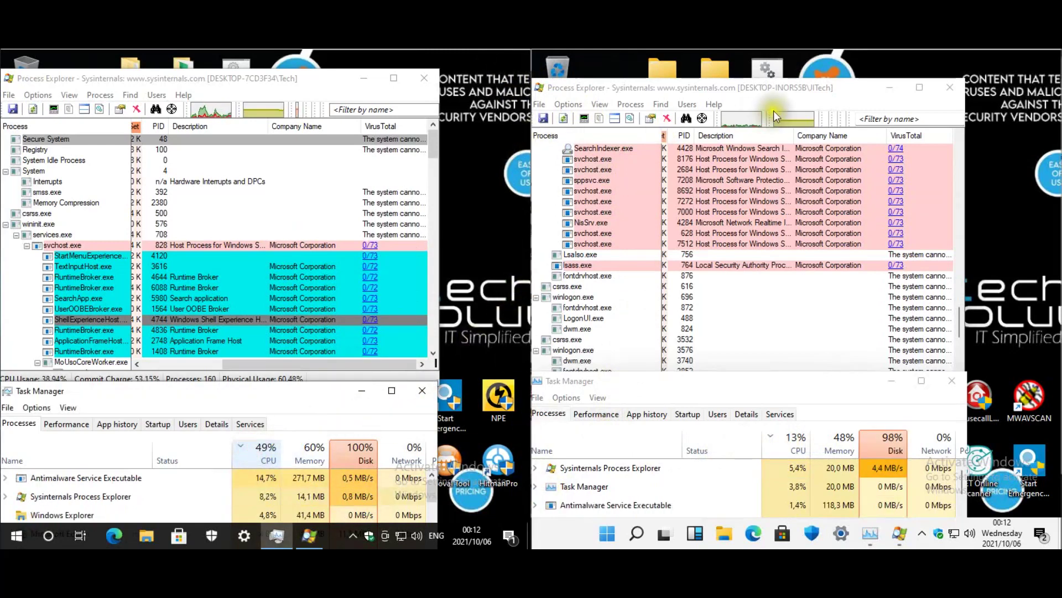
# Try to launch the execute malware shortcut on Windows 10, and check the Windows Update status in Settings.
pyautogui.doubleClick(227, 61)
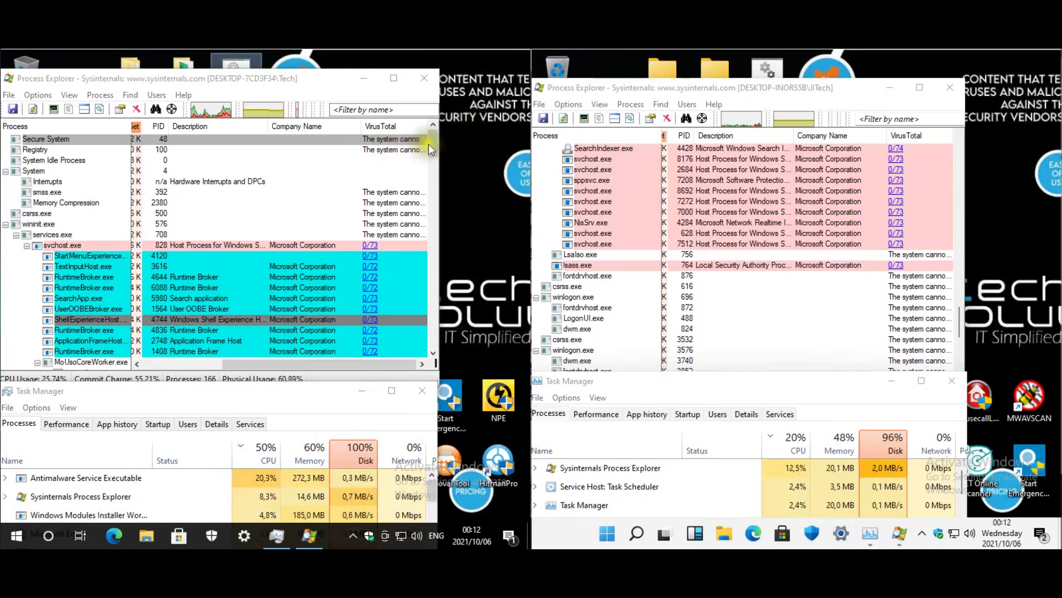
pyautogui.click(240, 537)
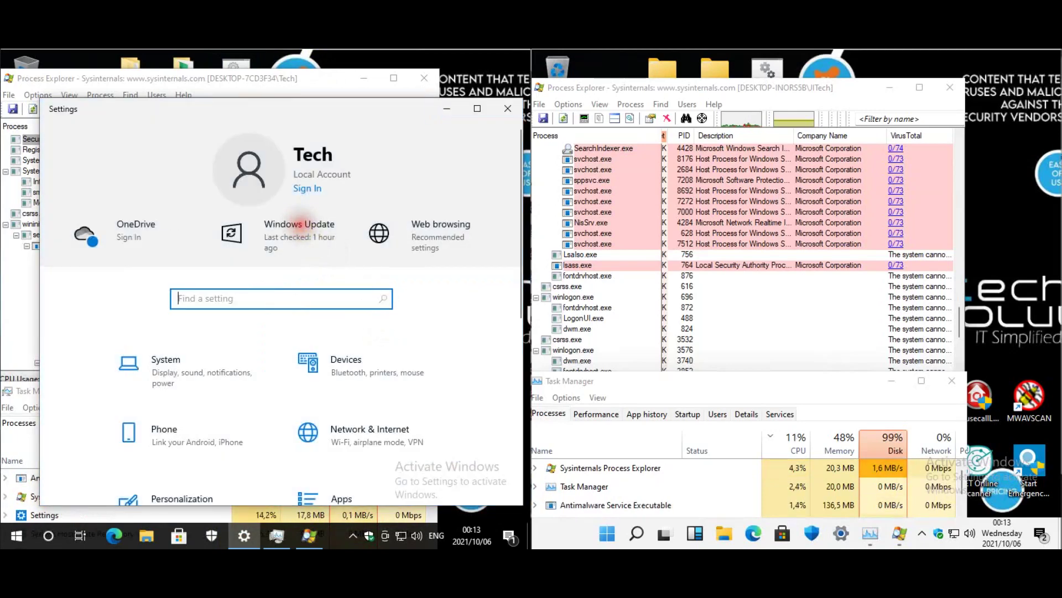
pyautogui.click(302, 224)
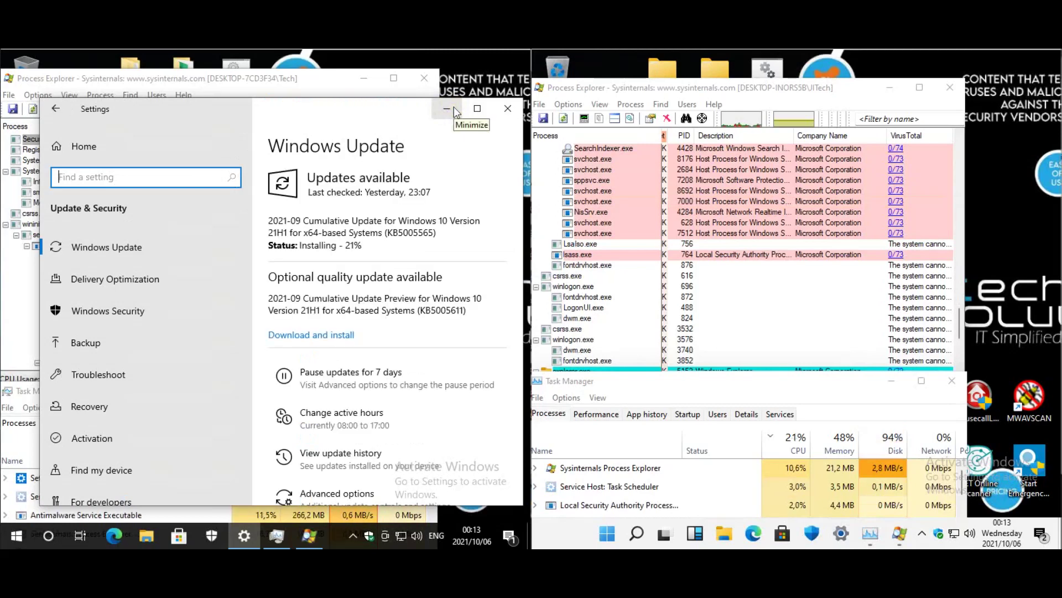
pyautogui.click(453, 107)
# Run the execute malware shortcut on Windows 10, and open the sample of unknown file type with Notepad.
pyautogui.click(248, 60)
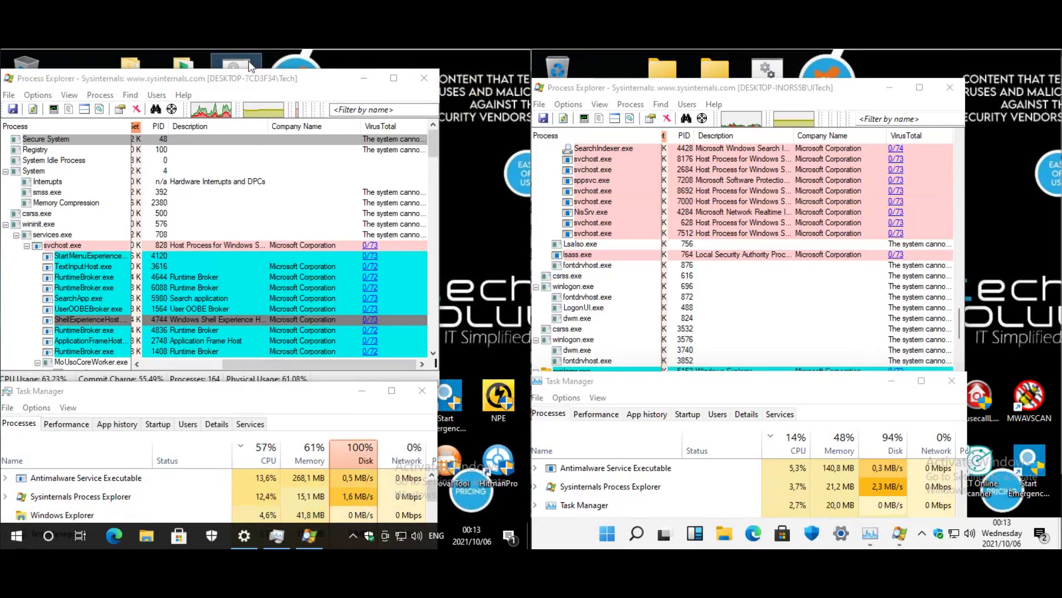
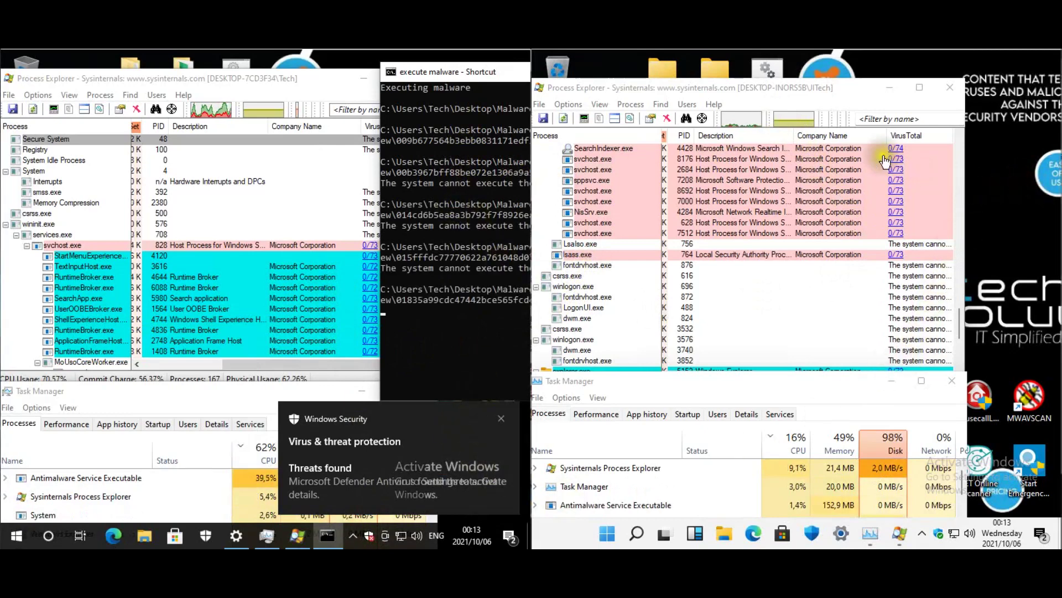
pyautogui.click(217, 263)
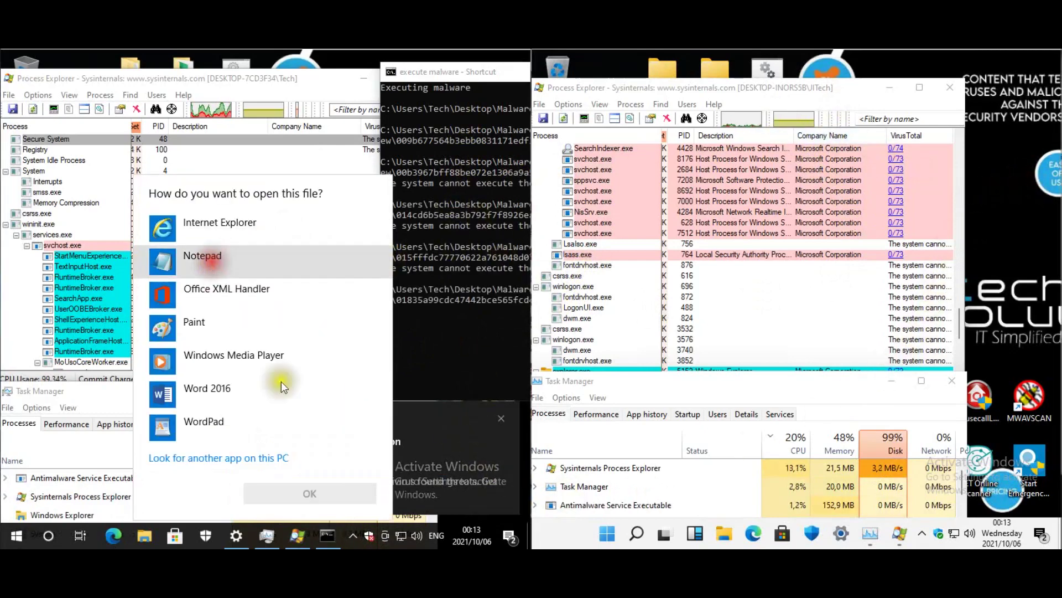
pyautogui.click(330, 497)
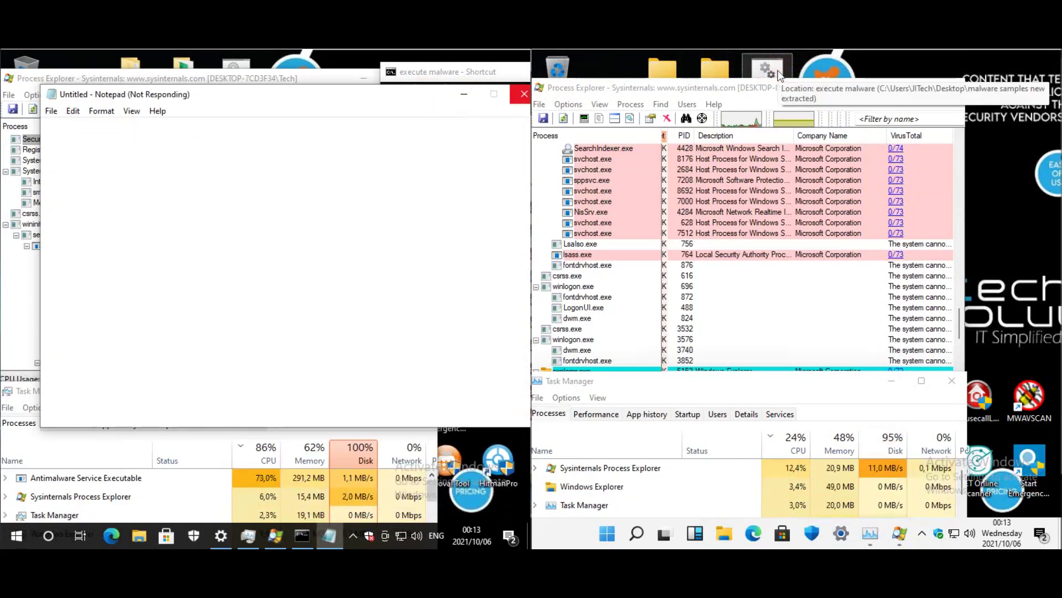
# Run the execute malware shortcut on Windows 11, and move its console window to the desktop's upper corner.
pyautogui.doubleClick(767, 77)
pyautogui.click(635, 131)
pyautogui.moveTo(635, 130); pyautogui.dragTo(1022, 78)
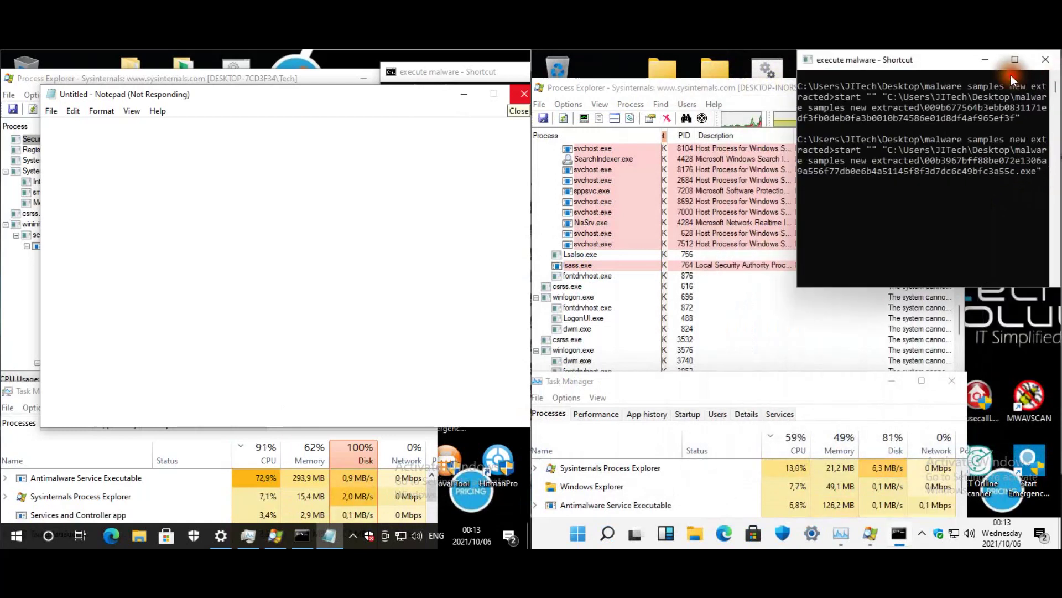
# Move the malware console aside on Windows 11, and open the sample of unknown file type with Notepad.
pyautogui.moveTo(885, 67); pyautogui.dragTo(1000, 73)
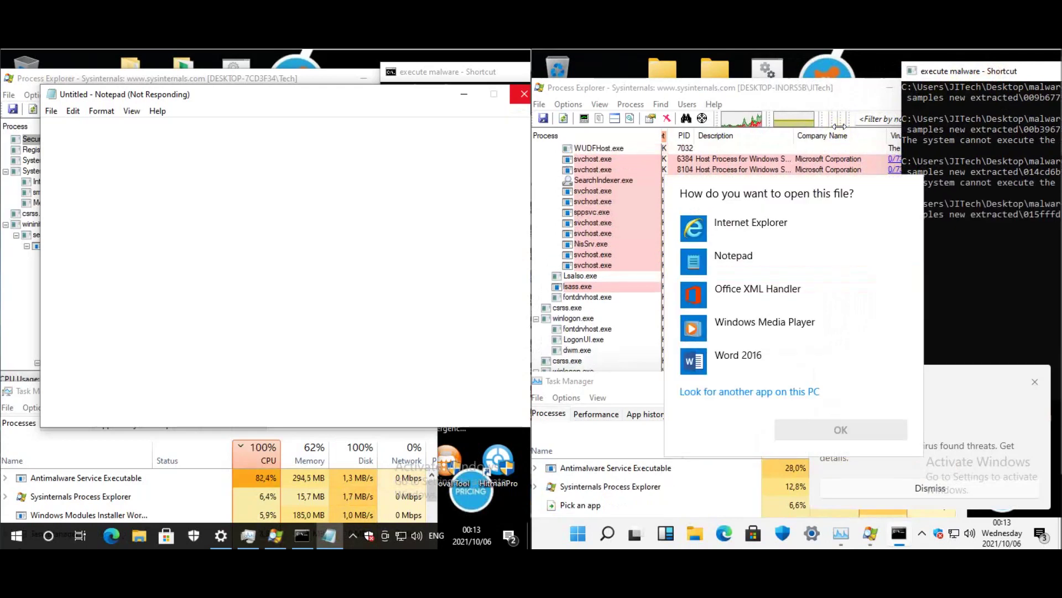
pyautogui.click(765, 252)
pyautogui.click(846, 422)
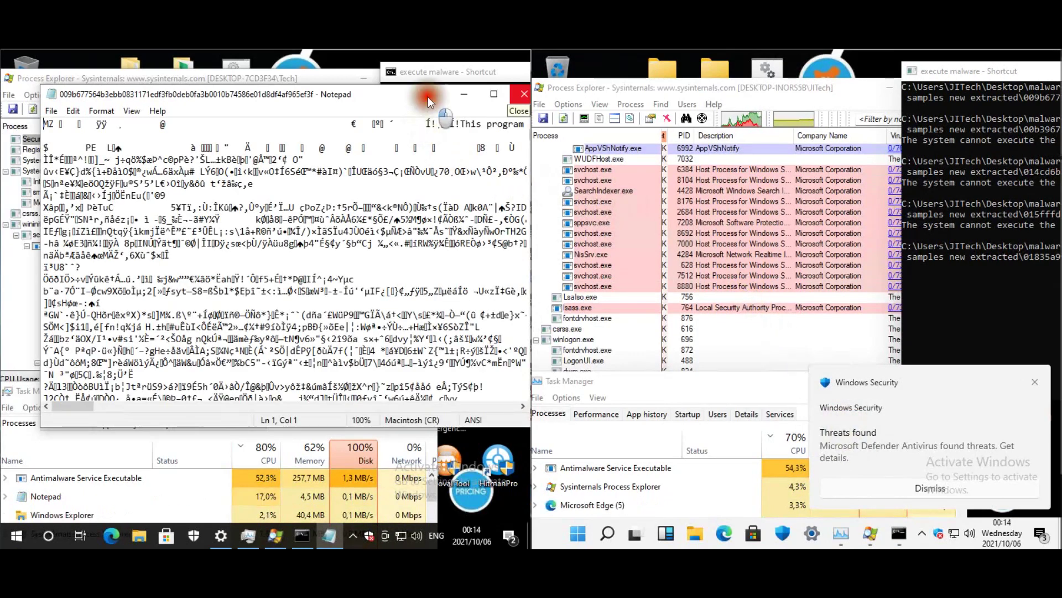
# Close the Notepad window that holds the malware sample on Windows 10.
pyautogui.click(522, 96)
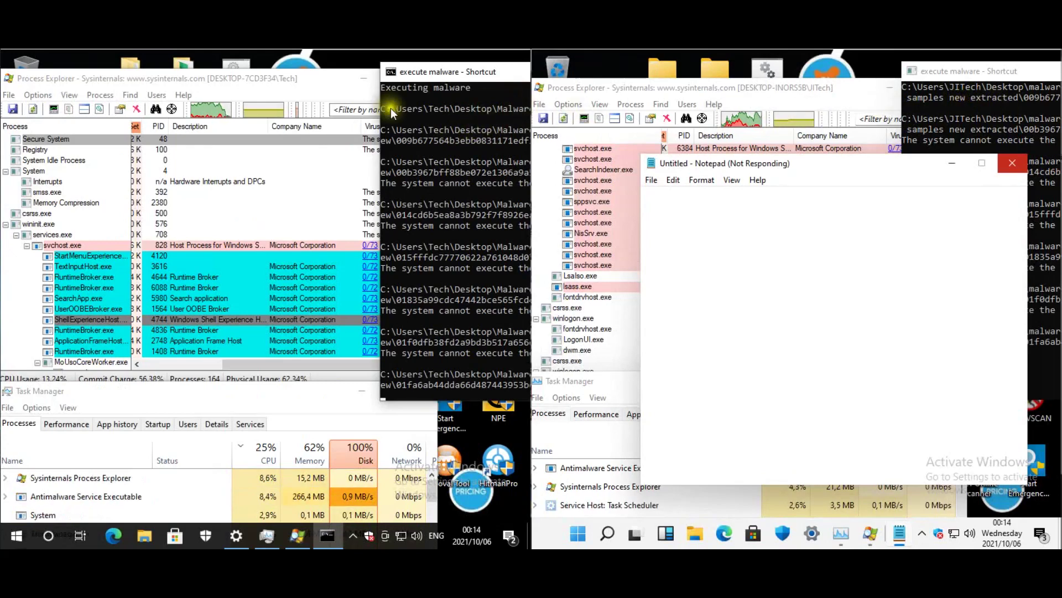
pyautogui.click(337, 62)
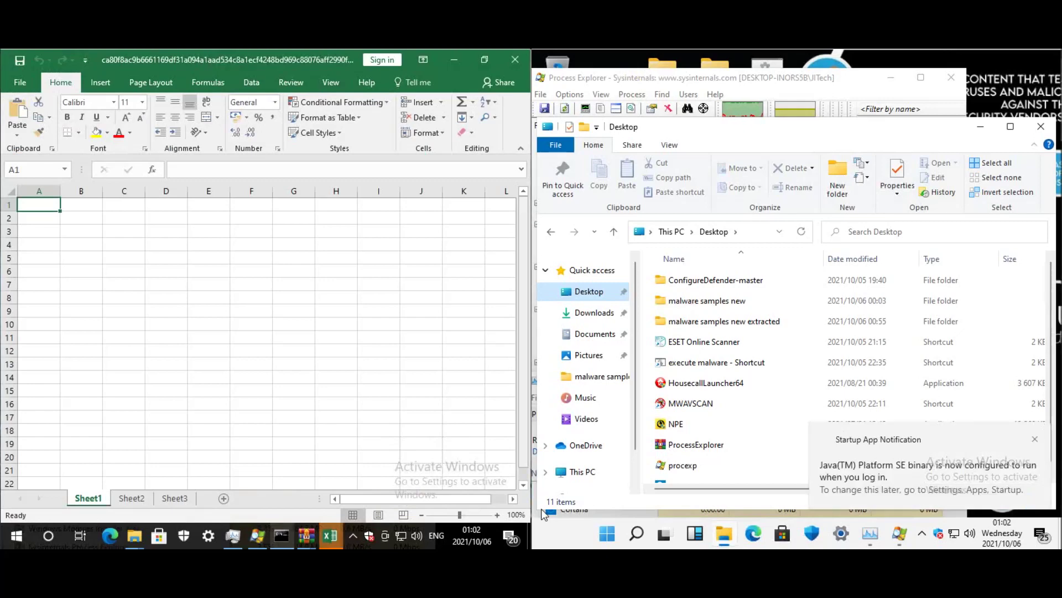
# Check the contents of the Downloads, Documents and Pictures folders on Windows 11.
pyautogui.click(841, 58)
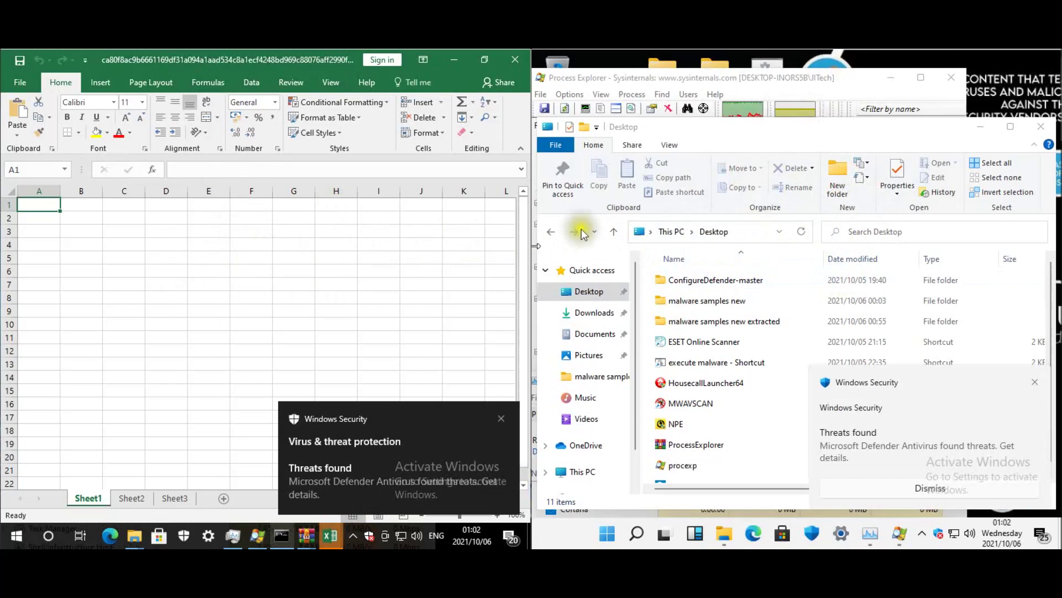
pyautogui.click(857, 142)
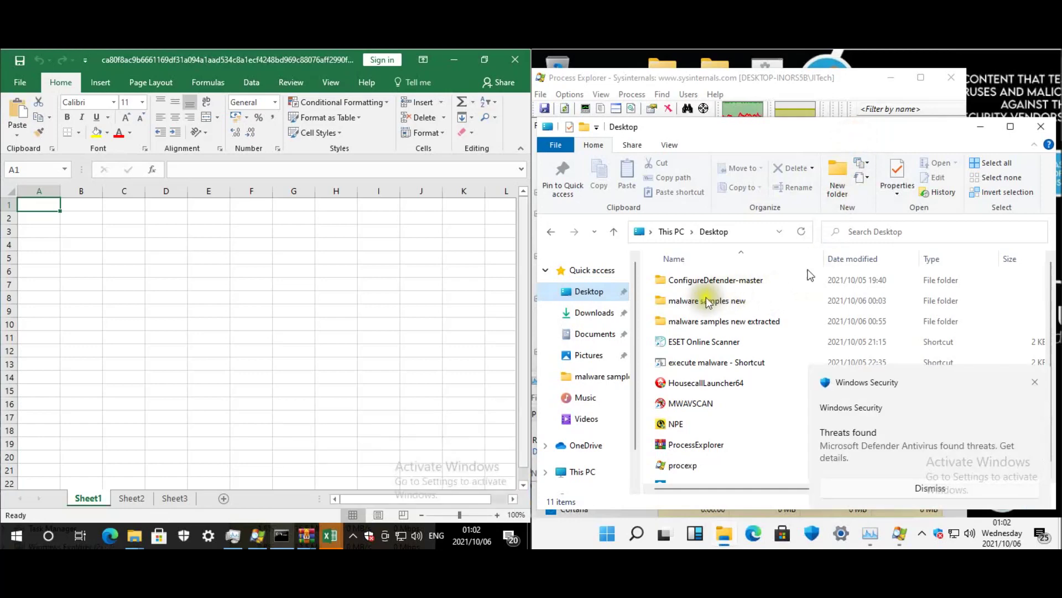
pyautogui.click(591, 320)
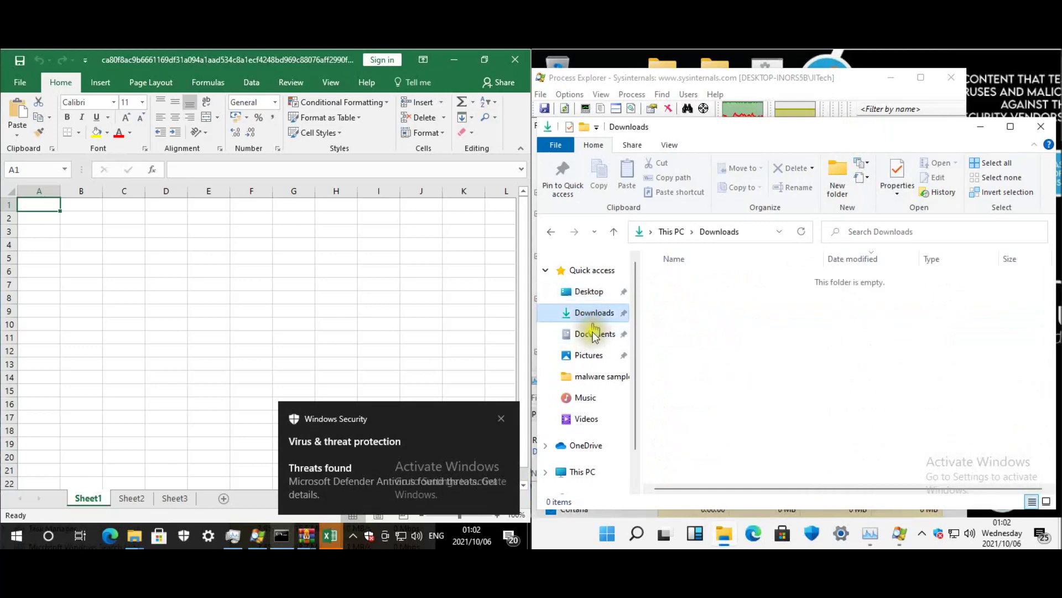
pyautogui.click(592, 333)
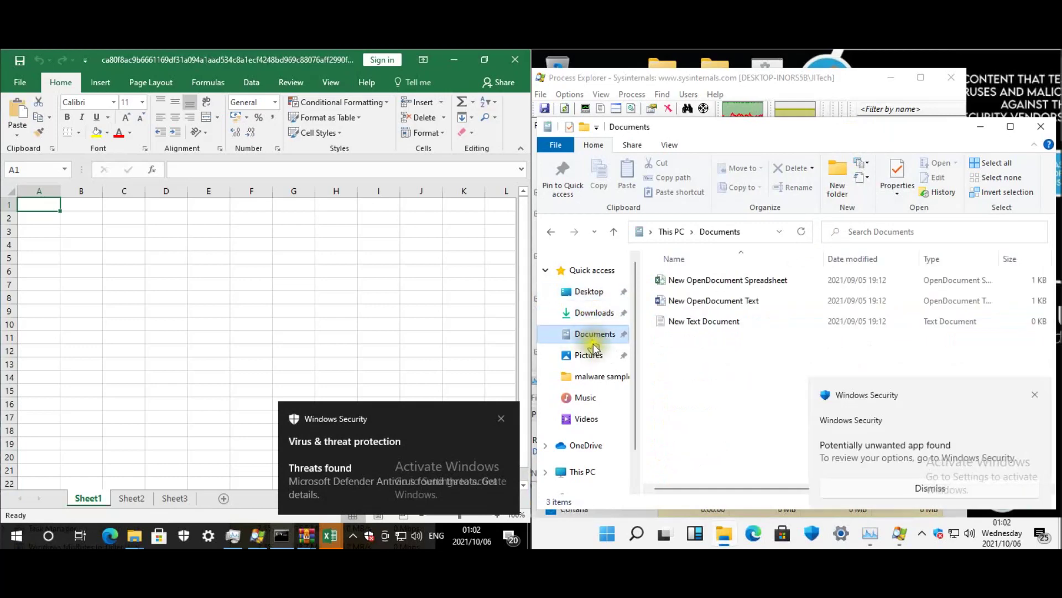
pyautogui.click(608, 356)
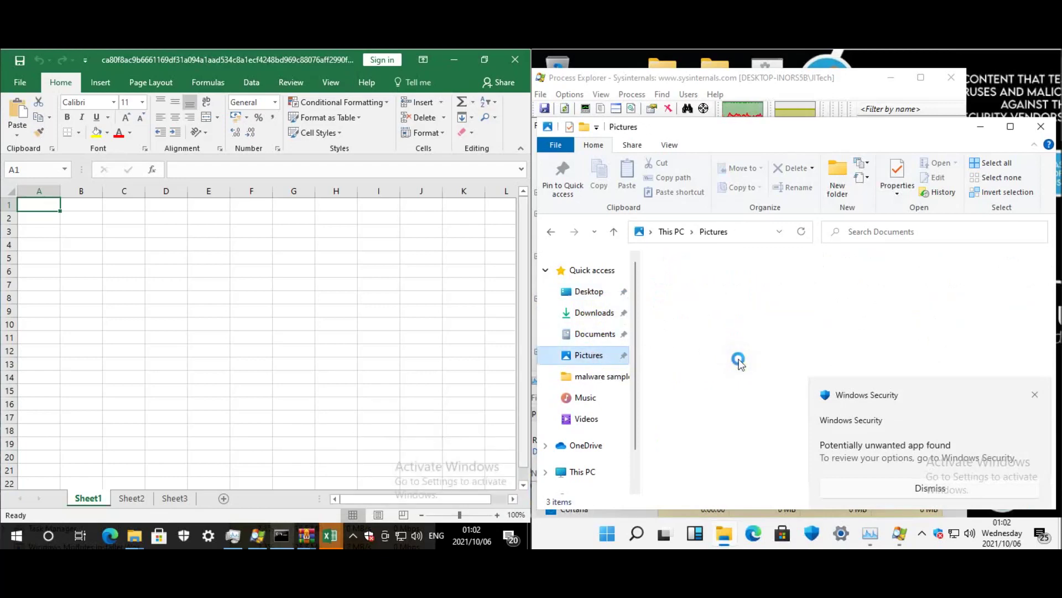
pyautogui.scroll(-5, 741, 366)
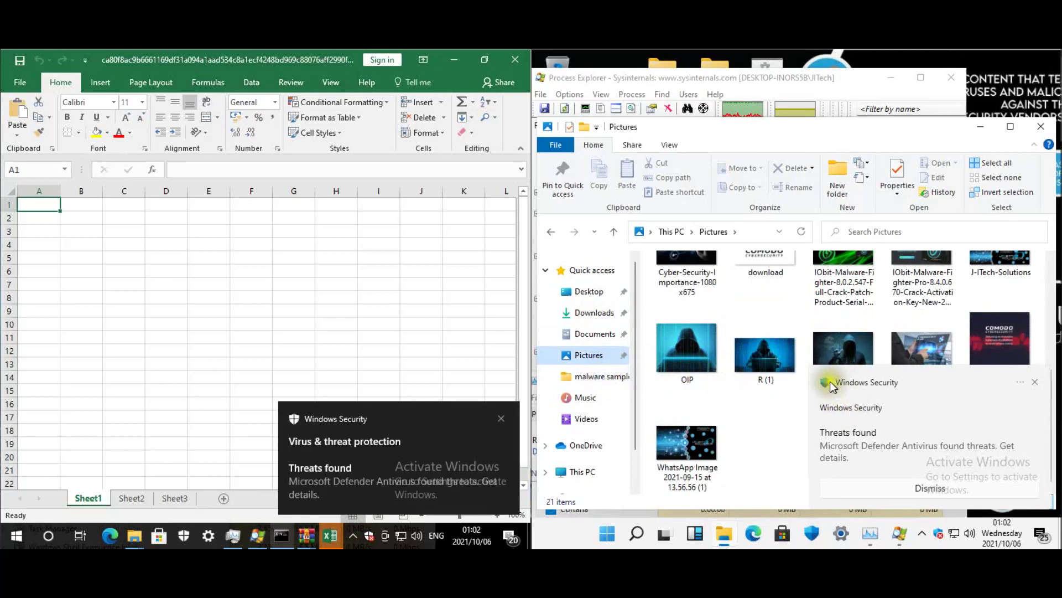
pyautogui.moveTo(734, 543)
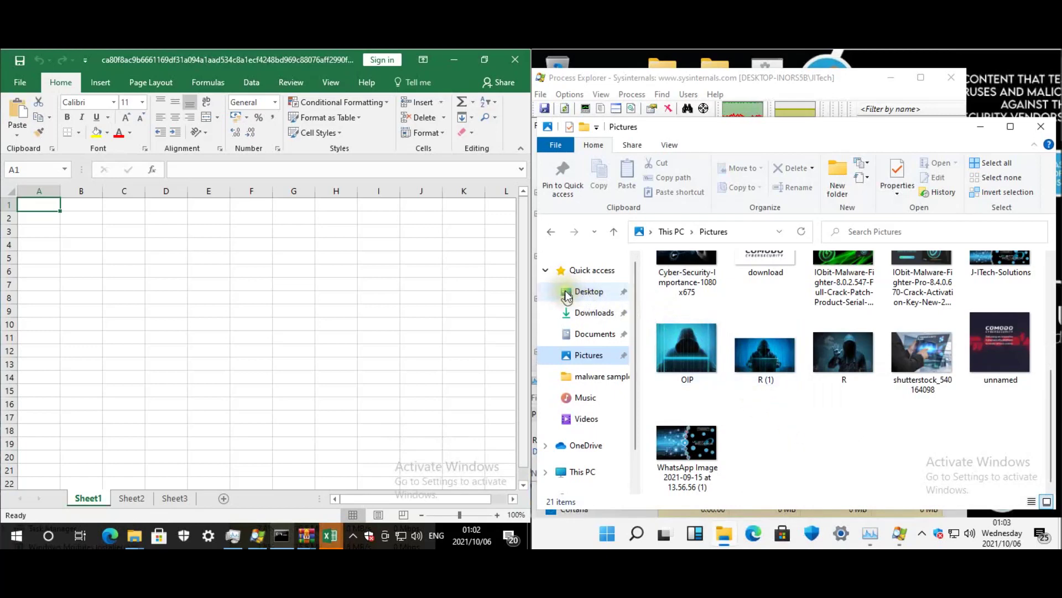
# Open the malware samples new extracted folder from the Windows 11 desktop location and look over the remaining samples.
pyautogui.click(570, 295)
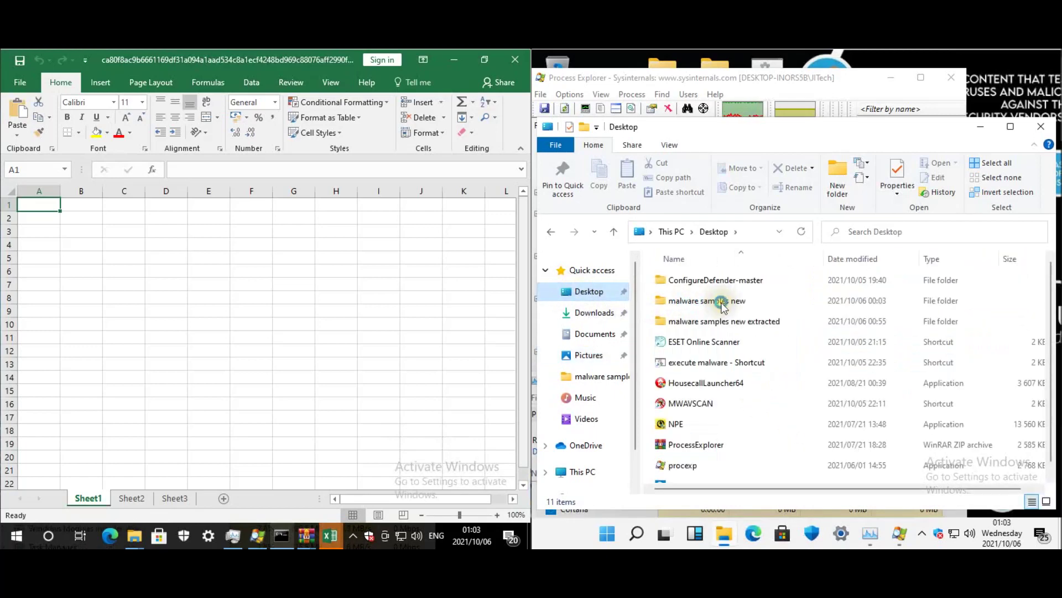
pyautogui.click(723, 305)
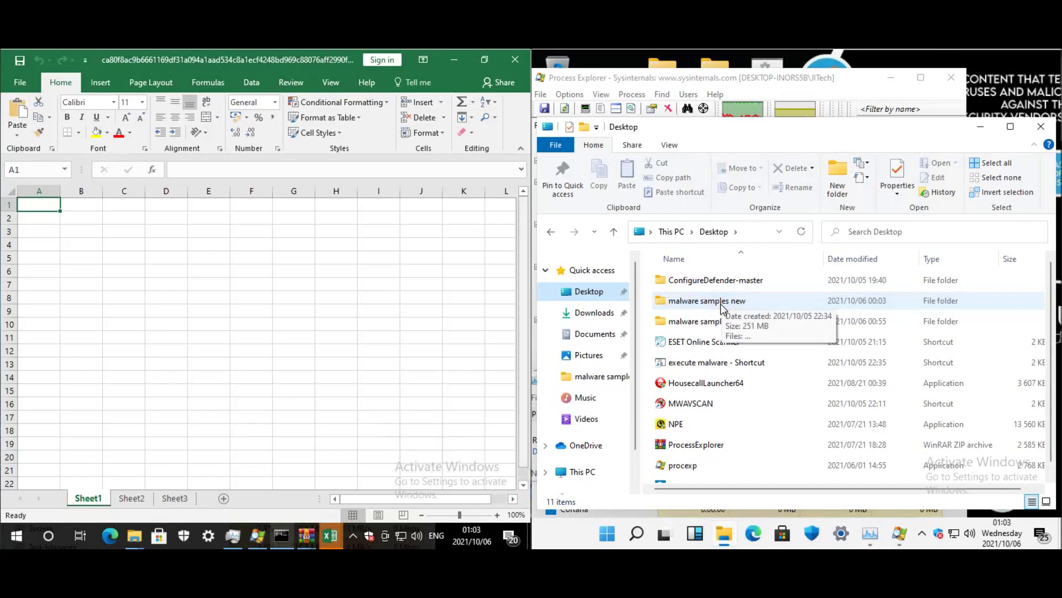
pyautogui.doubleClick(722, 321)
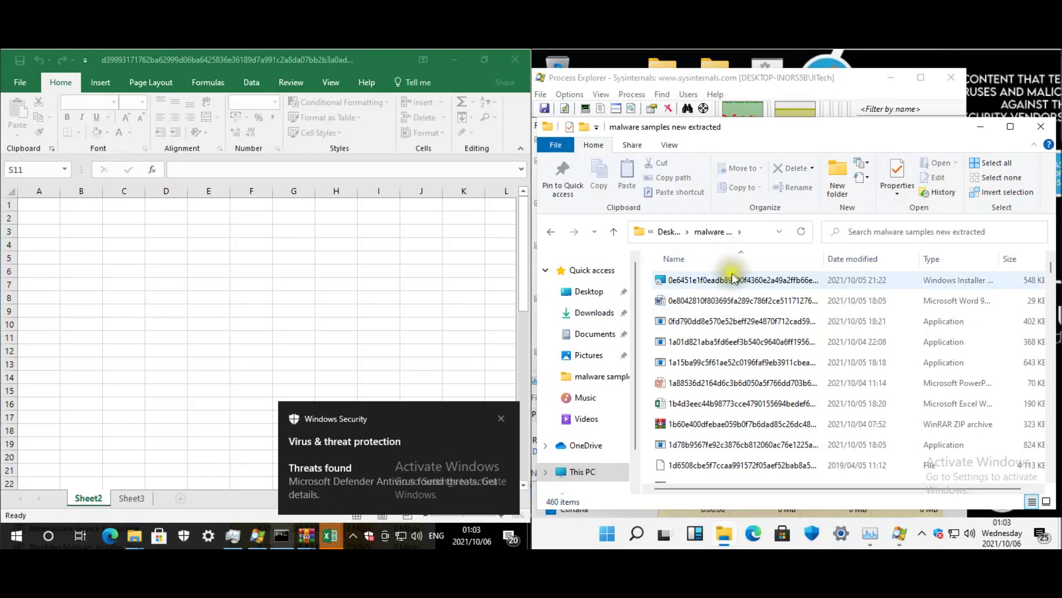
pyautogui.moveTo(717, 275)
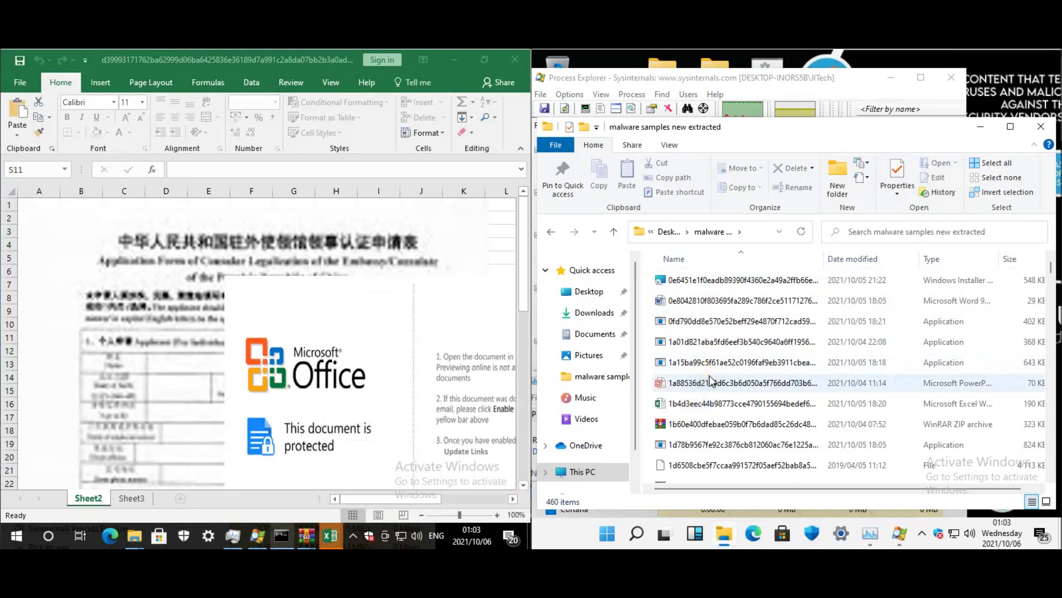
pyautogui.moveTo(710, 376)
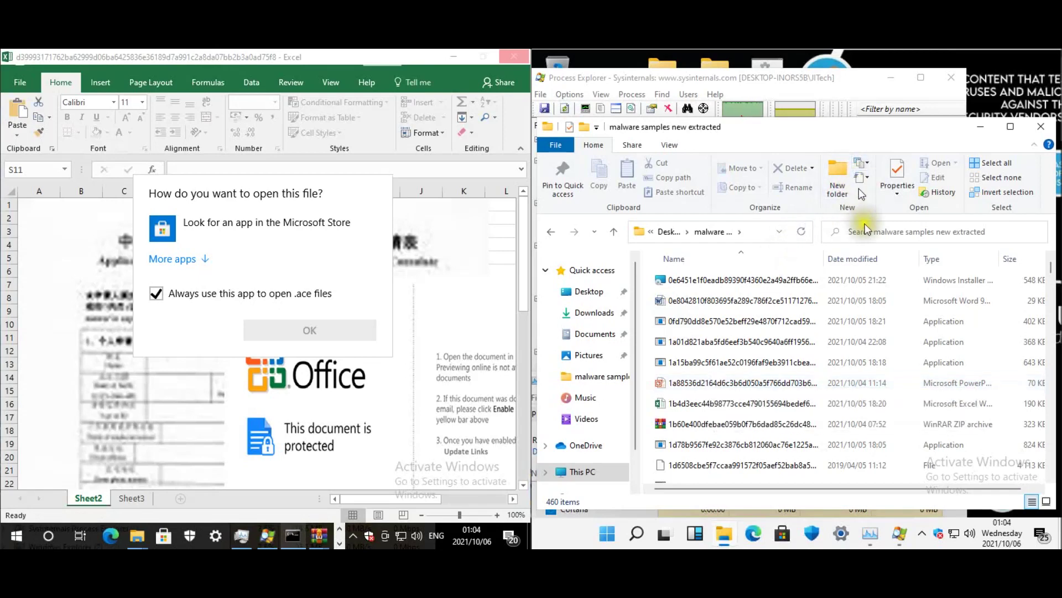
# Close File Explorer on Windows 11 and examine the VirusTotal ratings of the running processes in Process Explorer.
pyautogui.click(1044, 133)
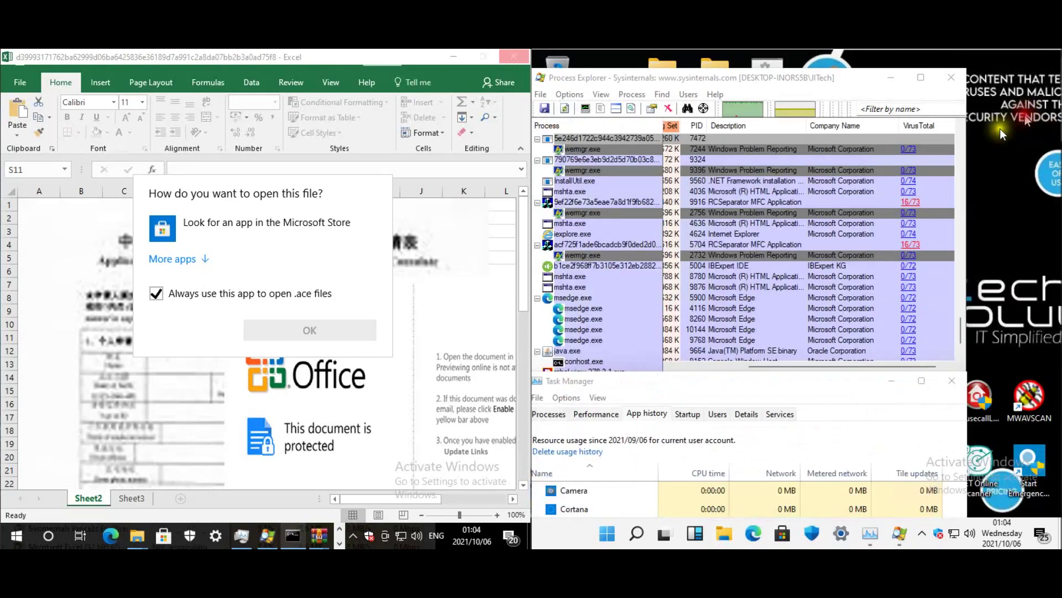
pyautogui.scroll(-2, 849, 287)
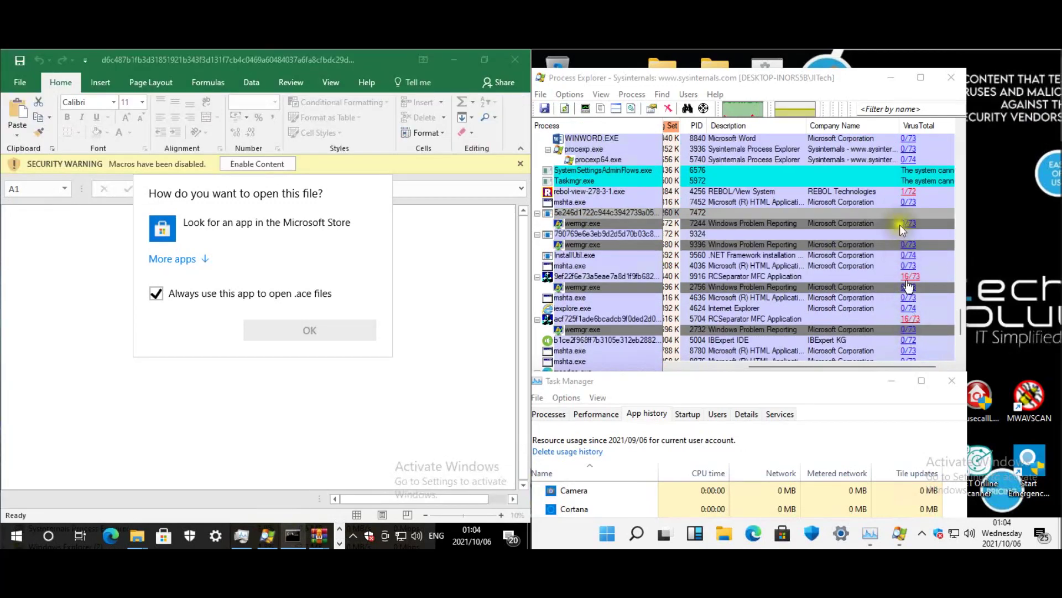
pyautogui.scroll(10, 911, 250)
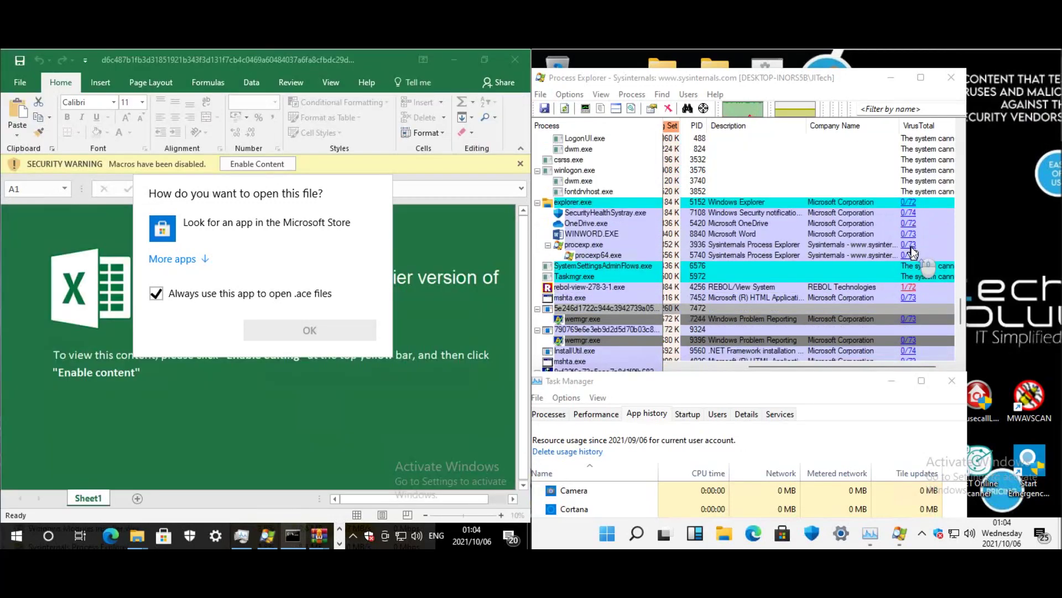
pyautogui.scroll(10, 911, 248)
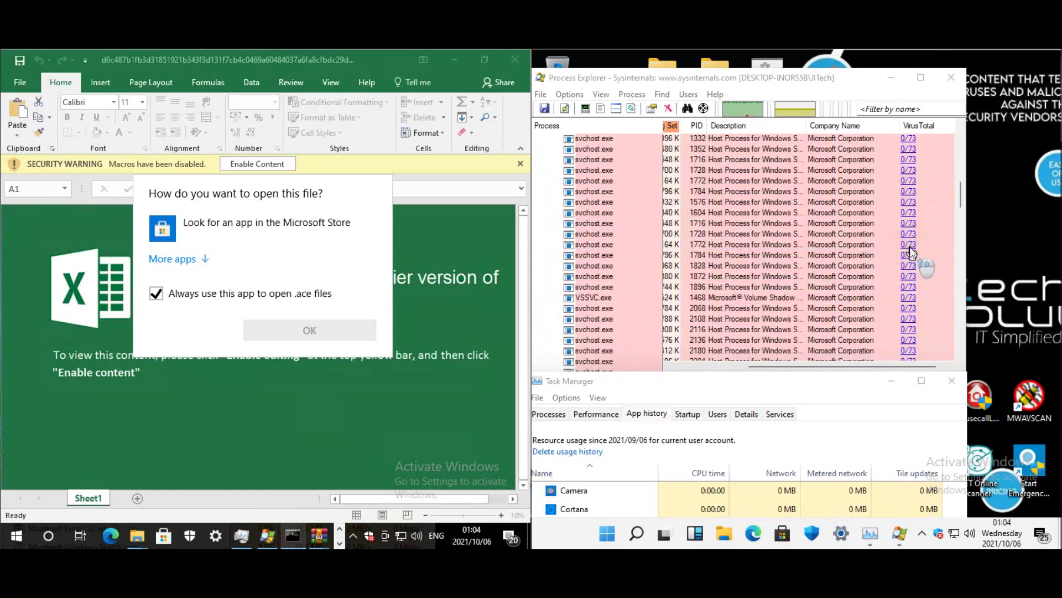
pyautogui.scroll(-10, 908, 250)
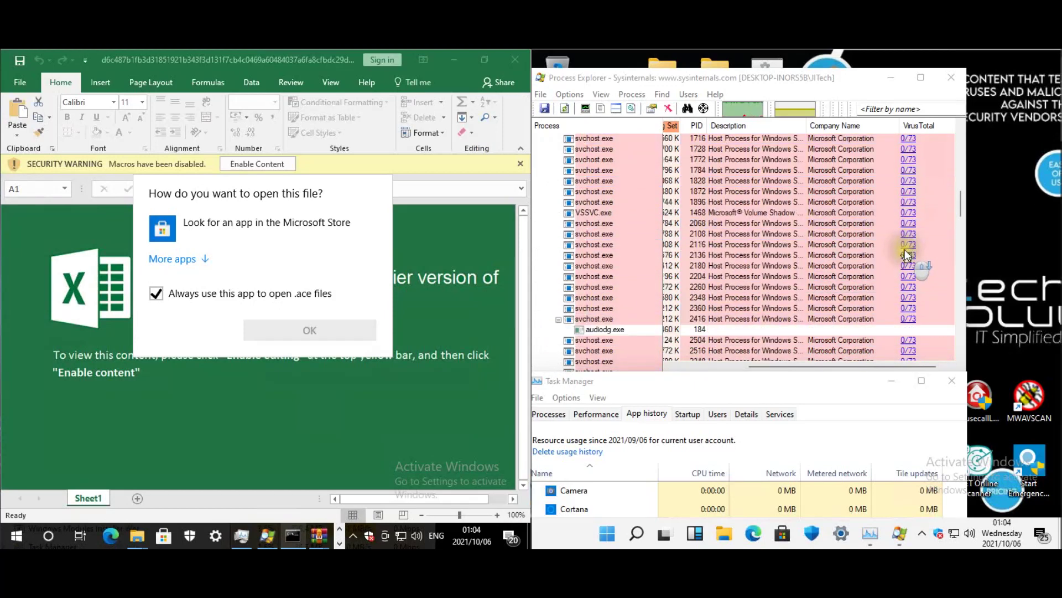
pyautogui.scroll(-10, 916, 246)
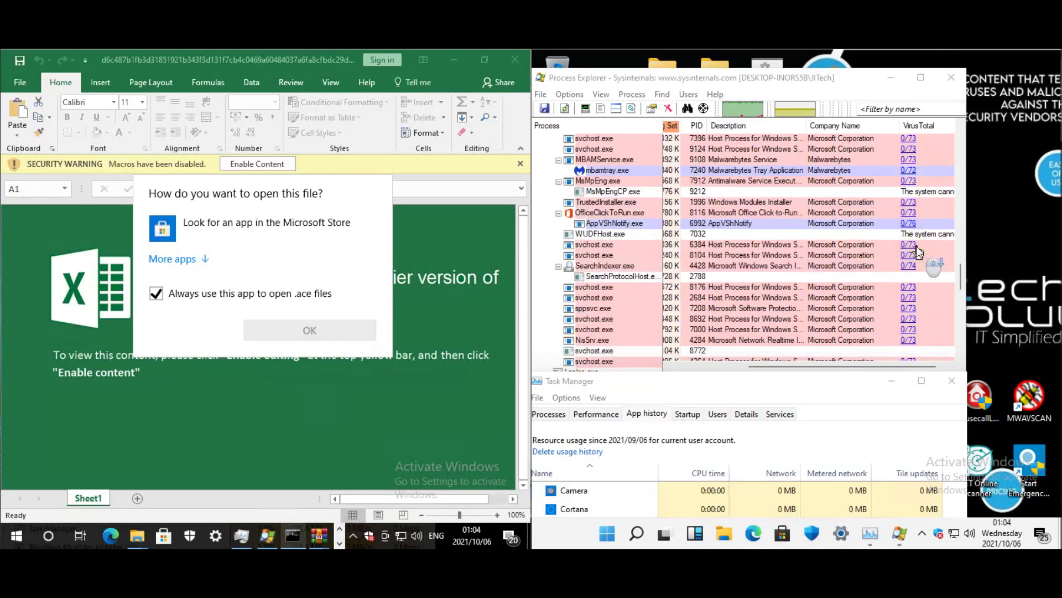
pyautogui.scroll(-3, 916, 252)
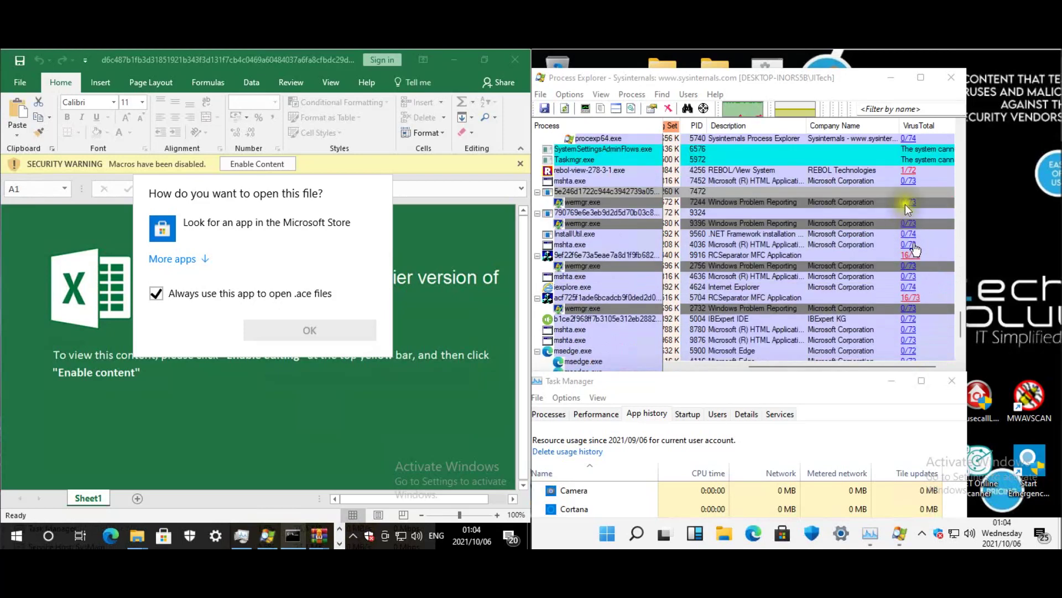
pyautogui.scroll(-3, 899, 238)
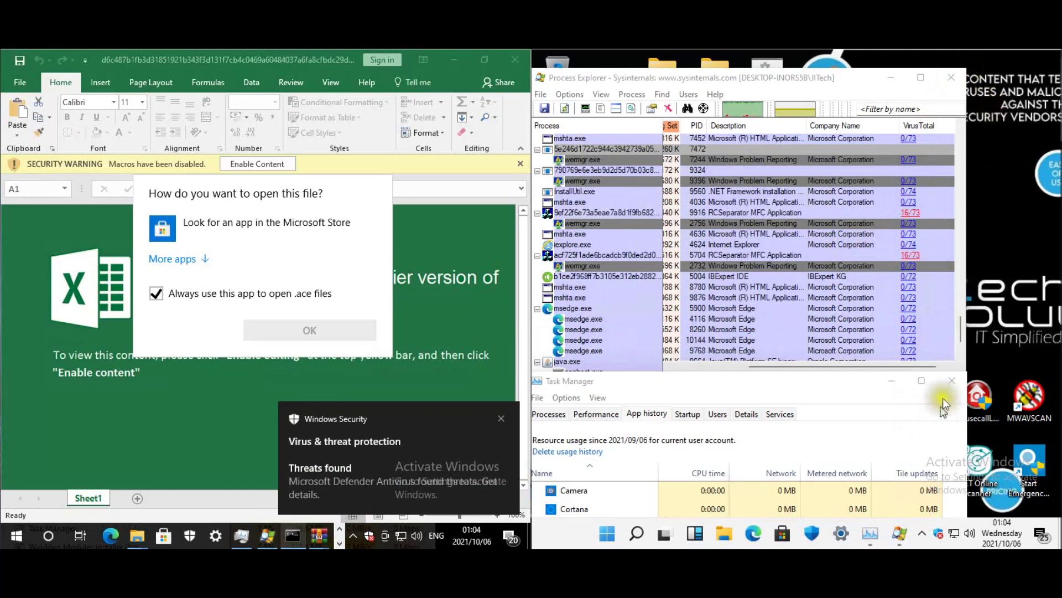
# Close Task Manager and Process Explorer on Windows 11, leaving only the desktop.
pyautogui.click(957, 380)
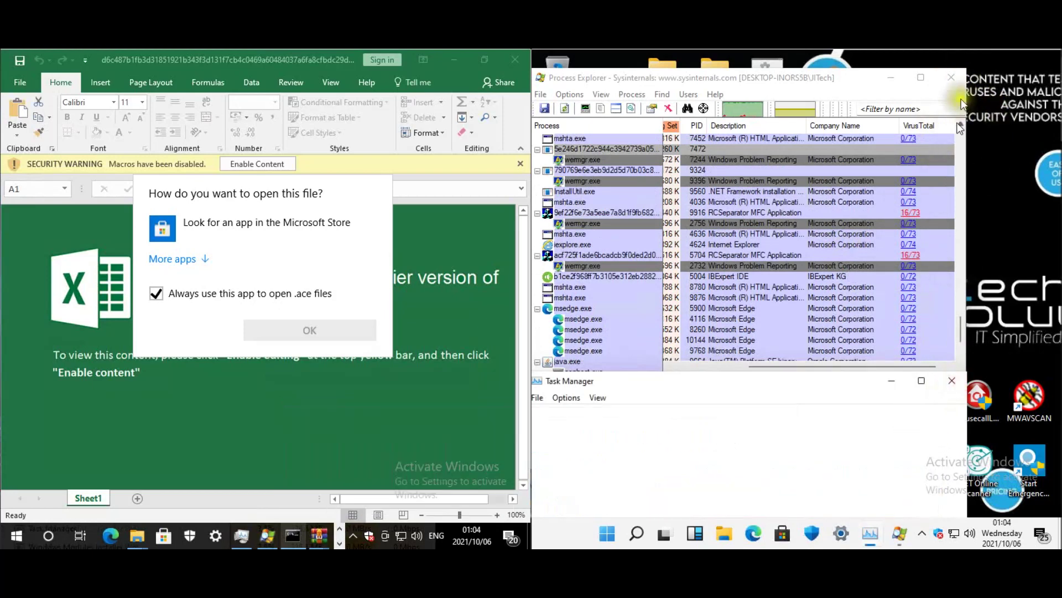
pyautogui.click(951, 77)
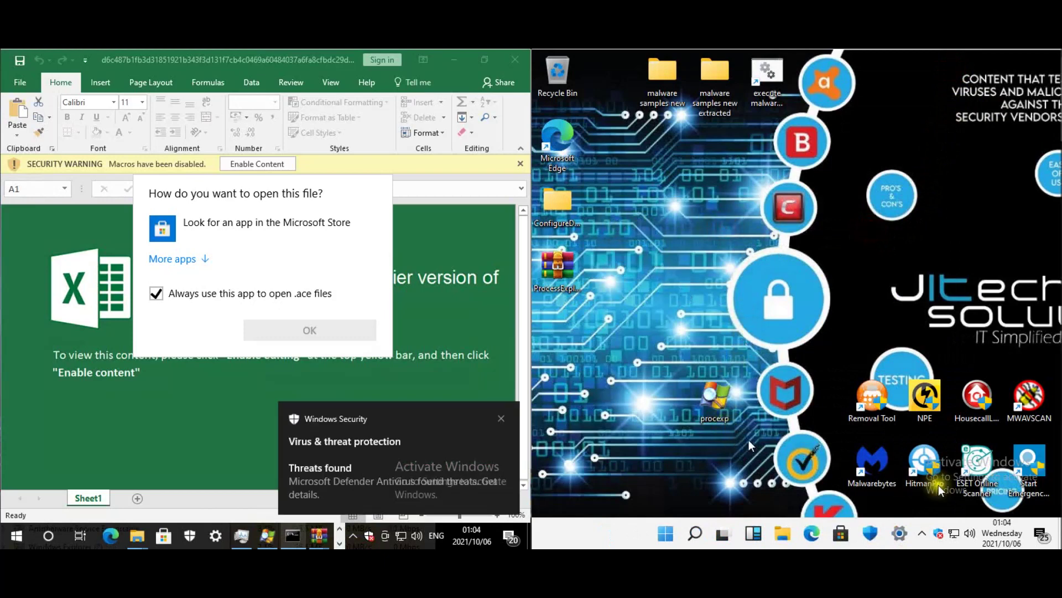
pyautogui.click(667, 536)
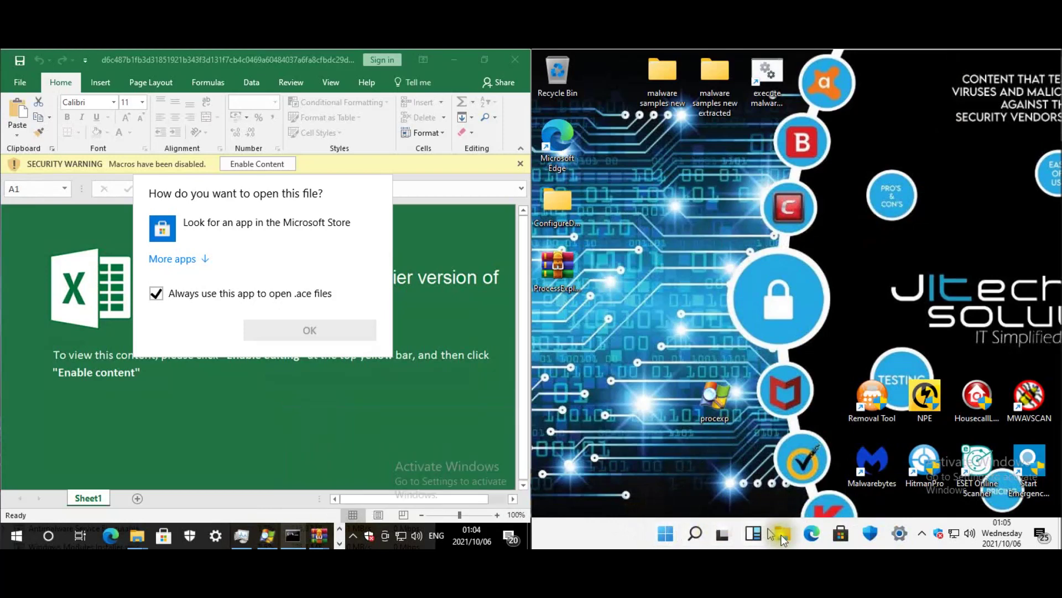
pyautogui.click(686, 338)
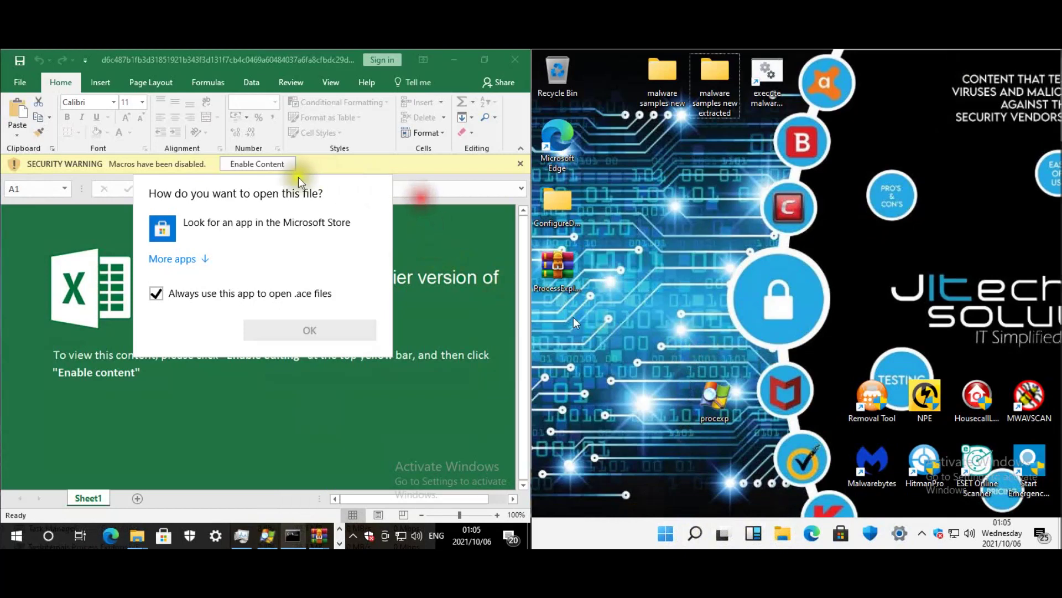
# Enable the blocked macro content in the Excel workbook on Windows 10, and launch Task Manager on Windows 11.
pyautogui.click(277, 164)
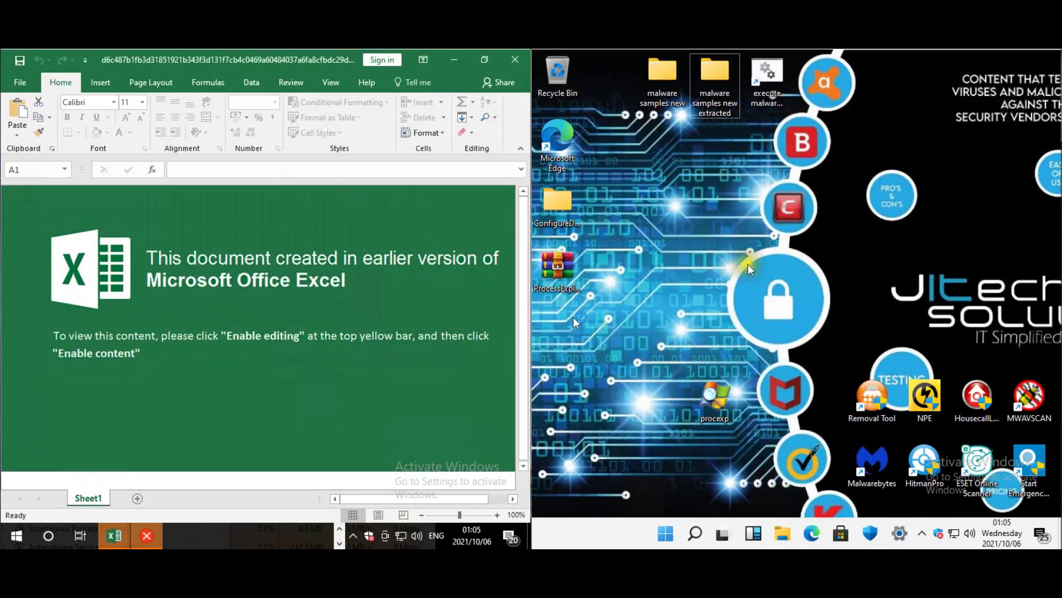
pyautogui.hotkey('ctrl', 'shift', 'Escape')
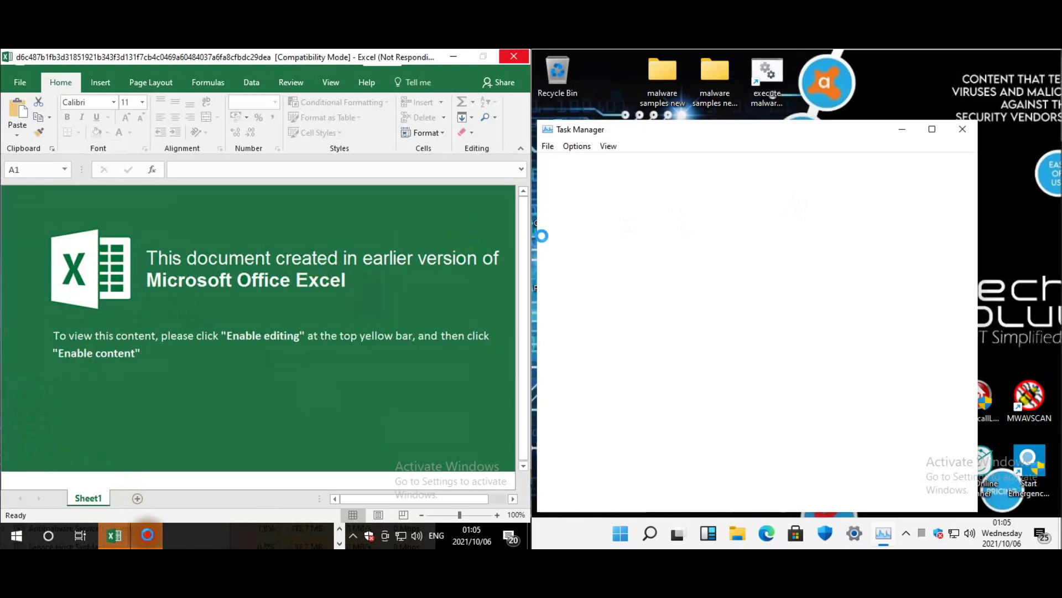
pyautogui.click(353, 324)
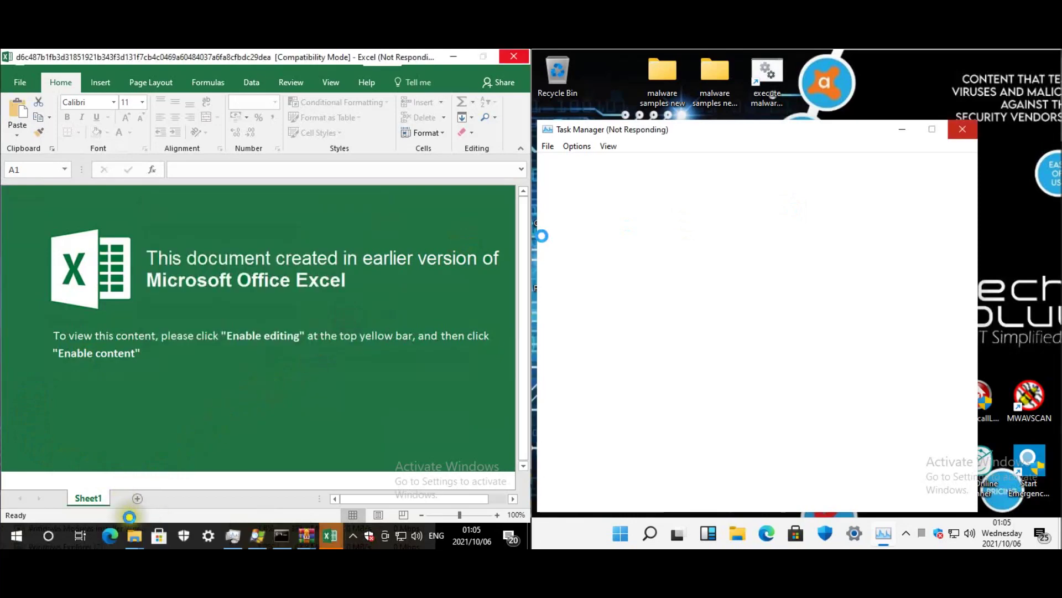
pyautogui.click(330, 535)
pyautogui.moveTo(322, 477)
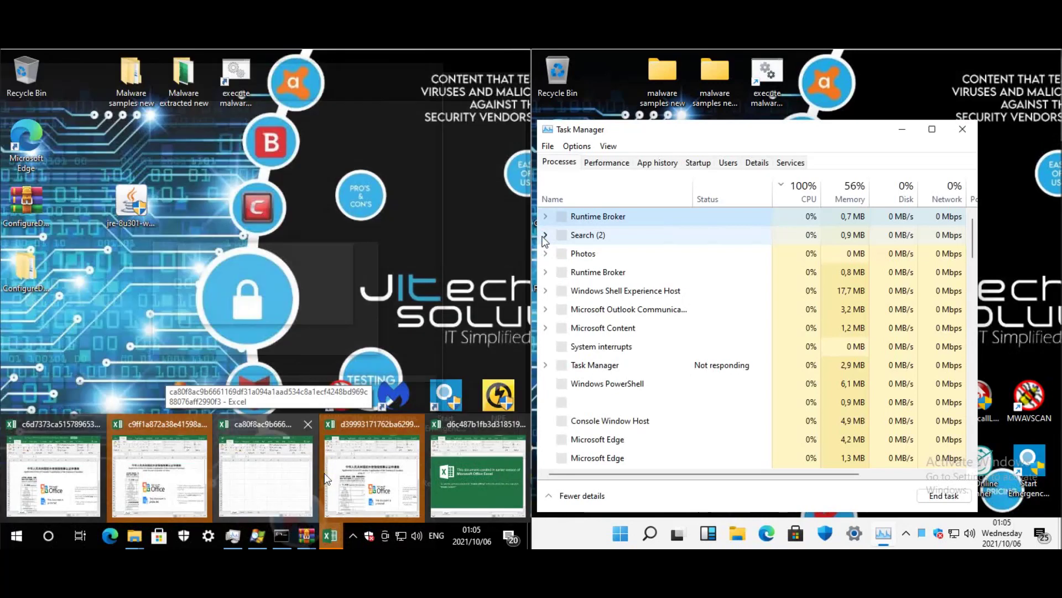
pyautogui.click(373, 479)
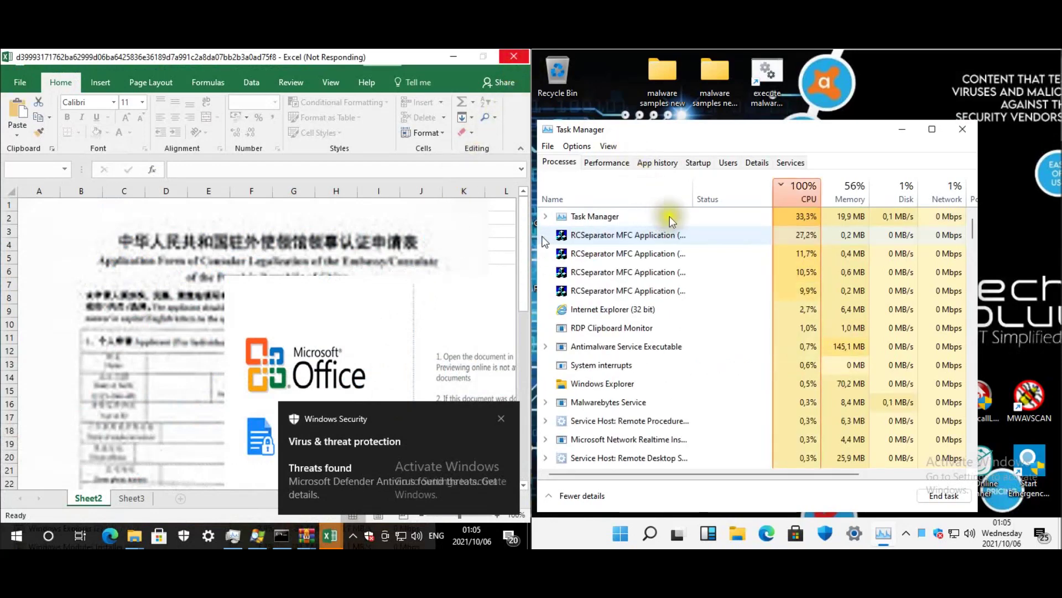
# Review the startup apps in Task Manager on Windows 11, and select the WindowsStateRepositoryCore entry.
pyautogui.click(698, 161)
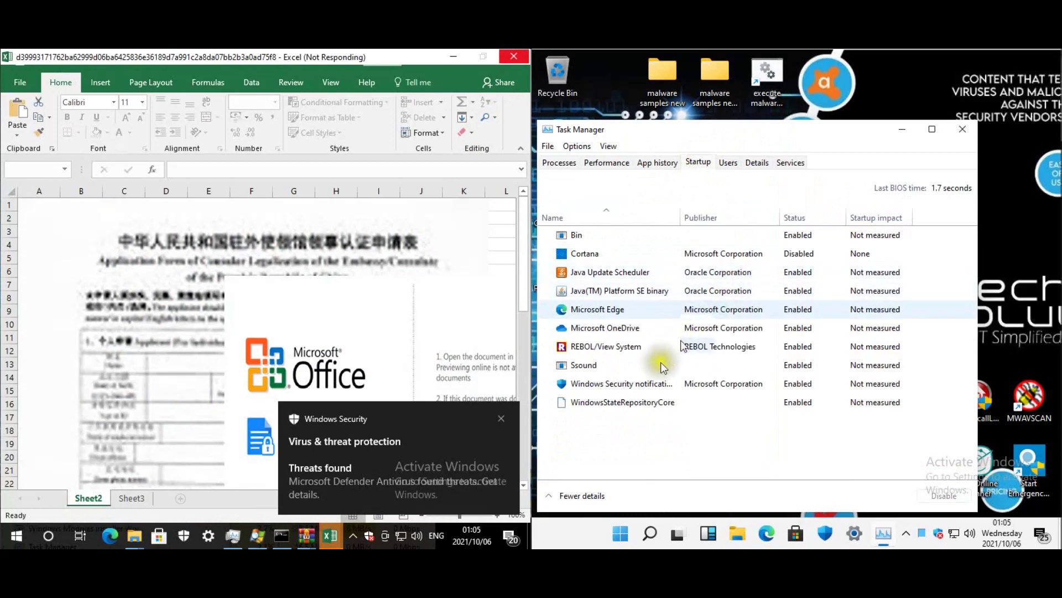
pyautogui.click(629, 402)
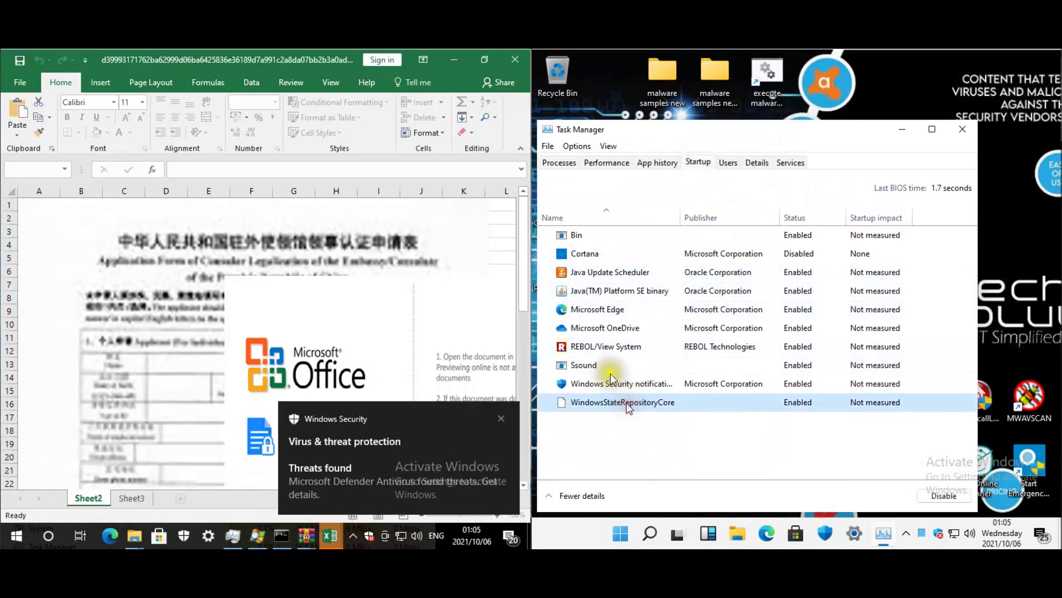
# Check the Ssound, REBOL/View System and Bin startup entries in Task Manager on Windows 11, and close Task Manager.
pyautogui.click(603, 364)
pyautogui.click(603, 346)
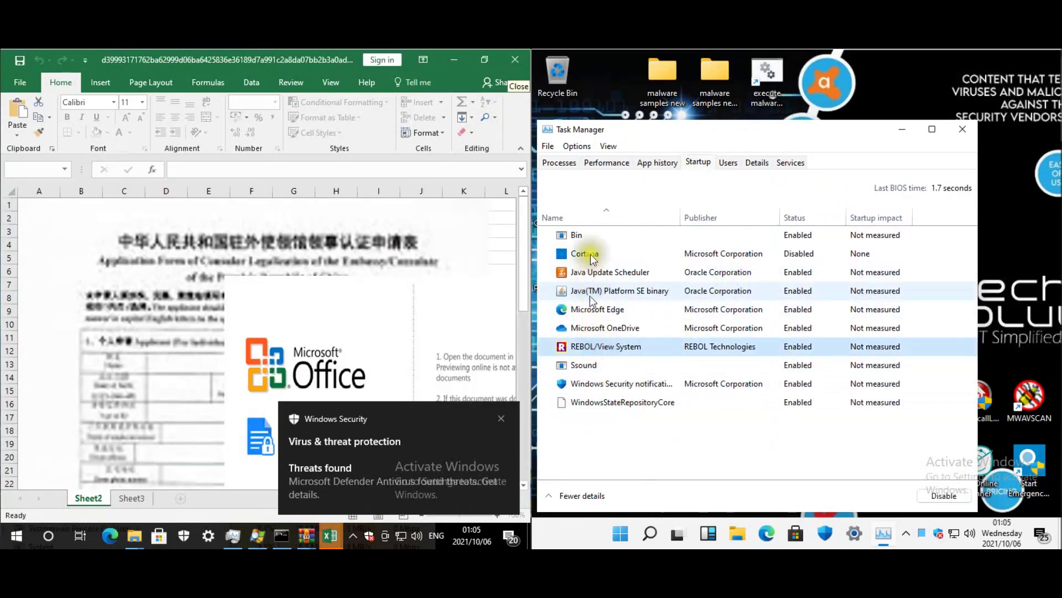
pyautogui.click(590, 238)
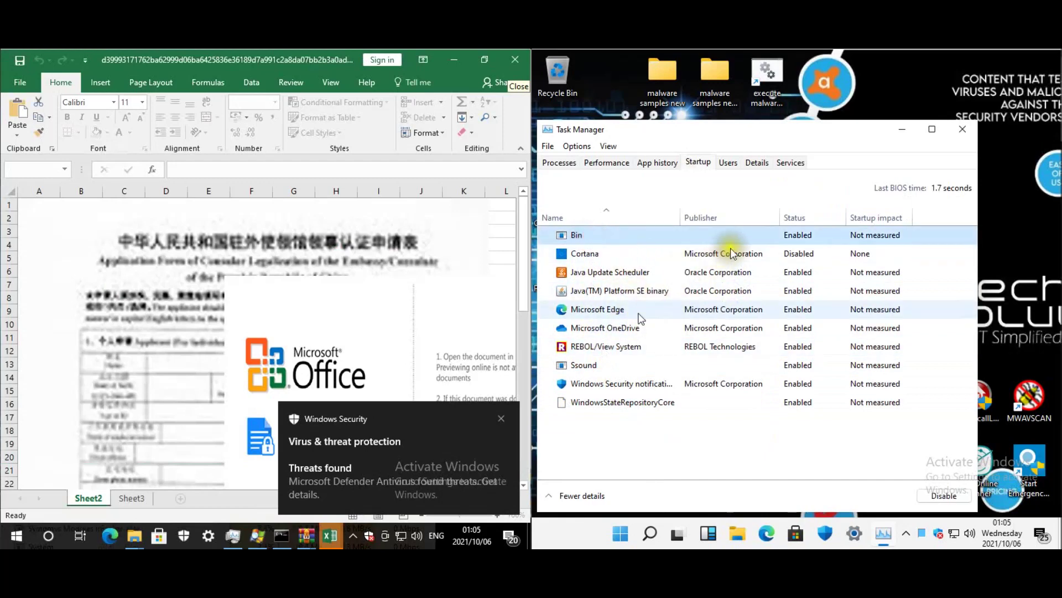
pyautogui.click(963, 131)
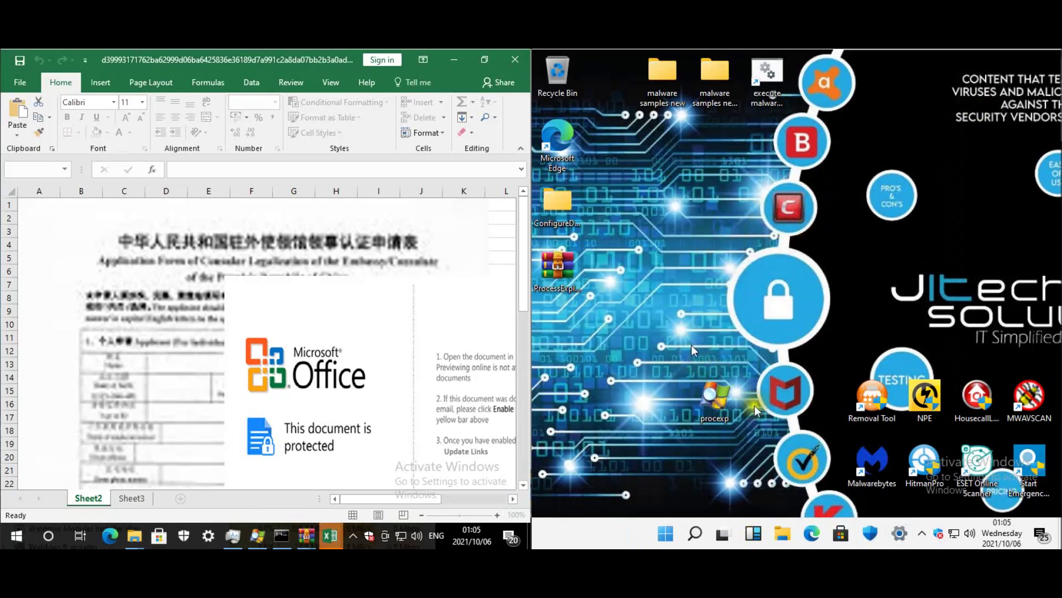
# Restart the Windows 11 machine.
pyautogui.rightClick(660, 535)
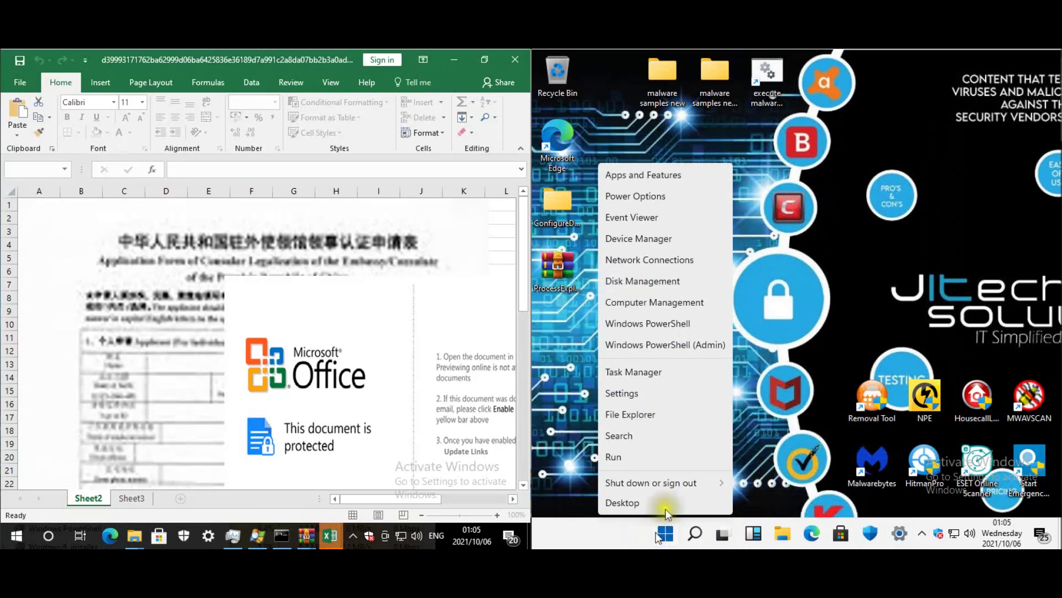
pyautogui.click(686, 487)
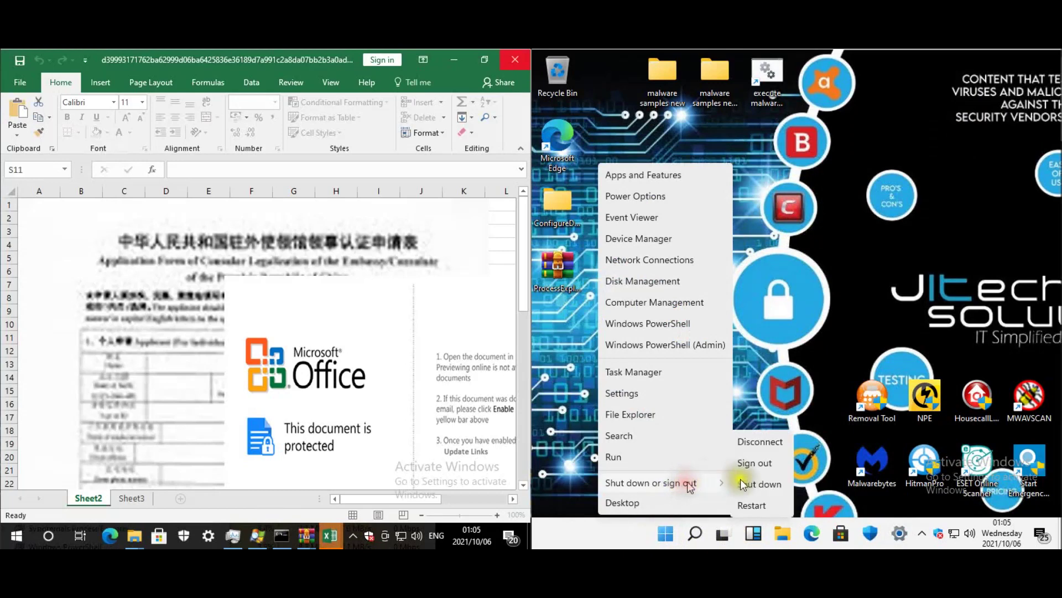
pyautogui.click(761, 510)
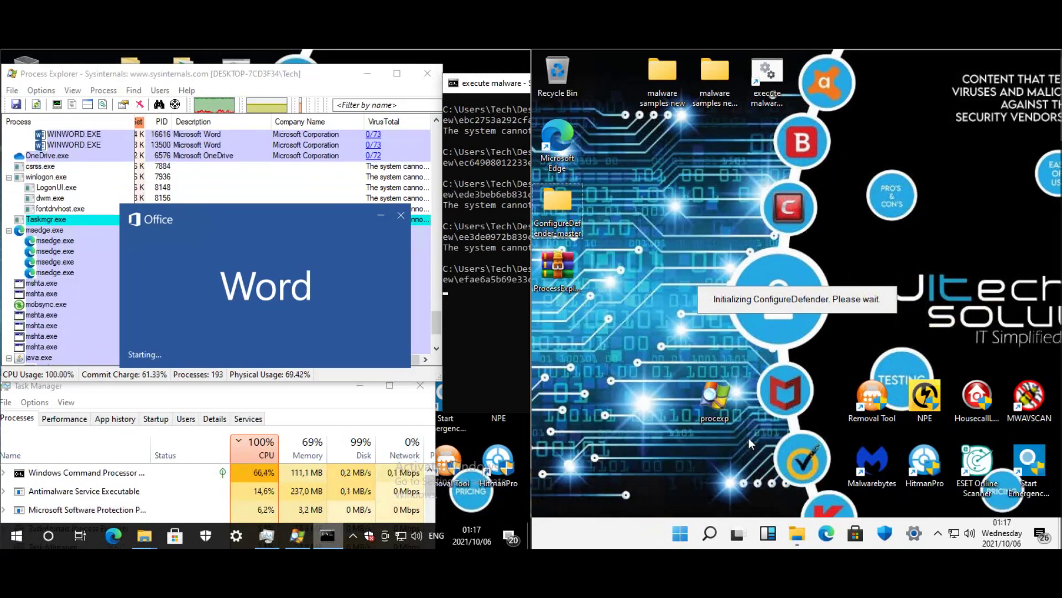
# Launch Task Manager on Windows 11, and close the Word document starting with ea1ac8040f307 on Windows 10 without saving.
pyautogui.hotkey('ctrl', 'shift', 'Escape')
pyautogui.click(802, 190)
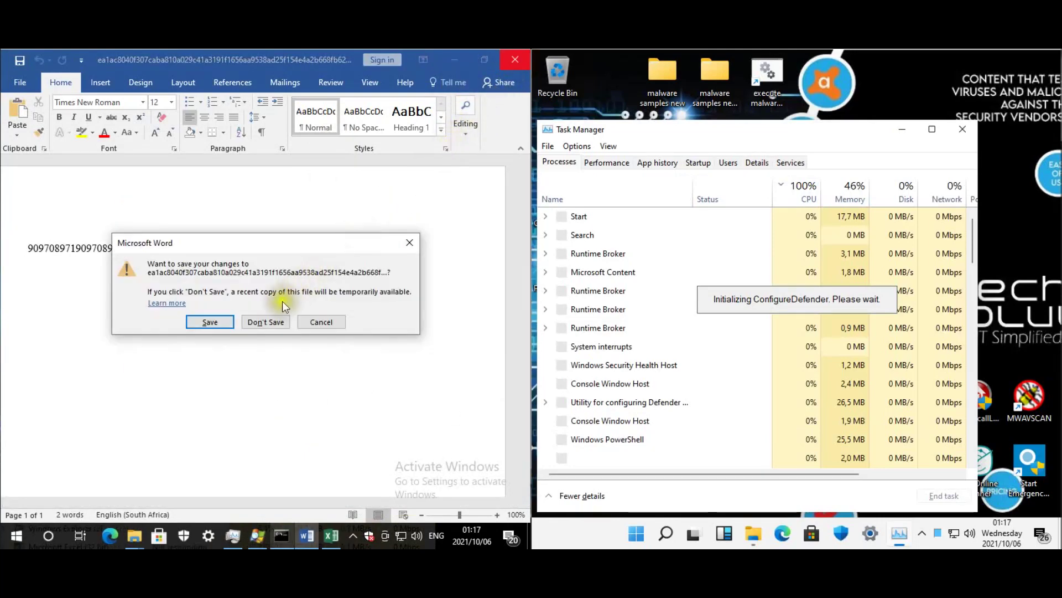
pyautogui.click(268, 322)
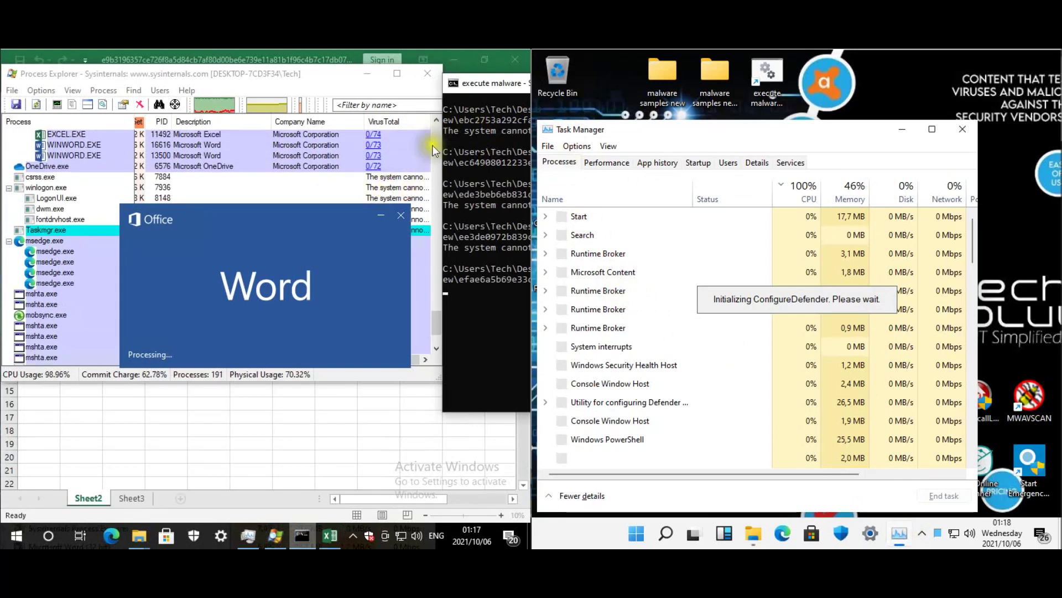
pyautogui.click(412, 403)
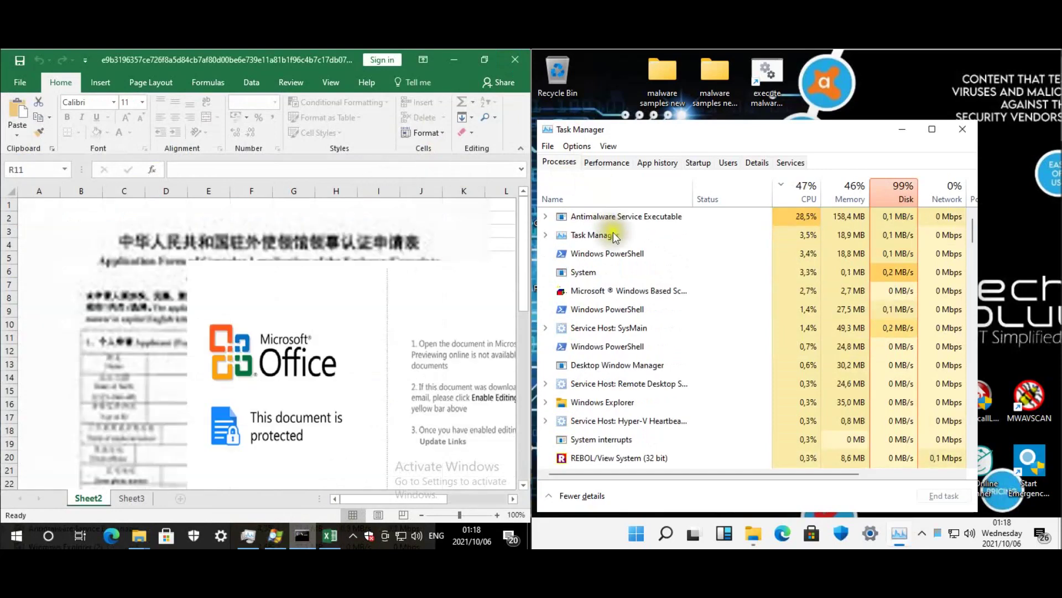
pyautogui.click(600, 255)
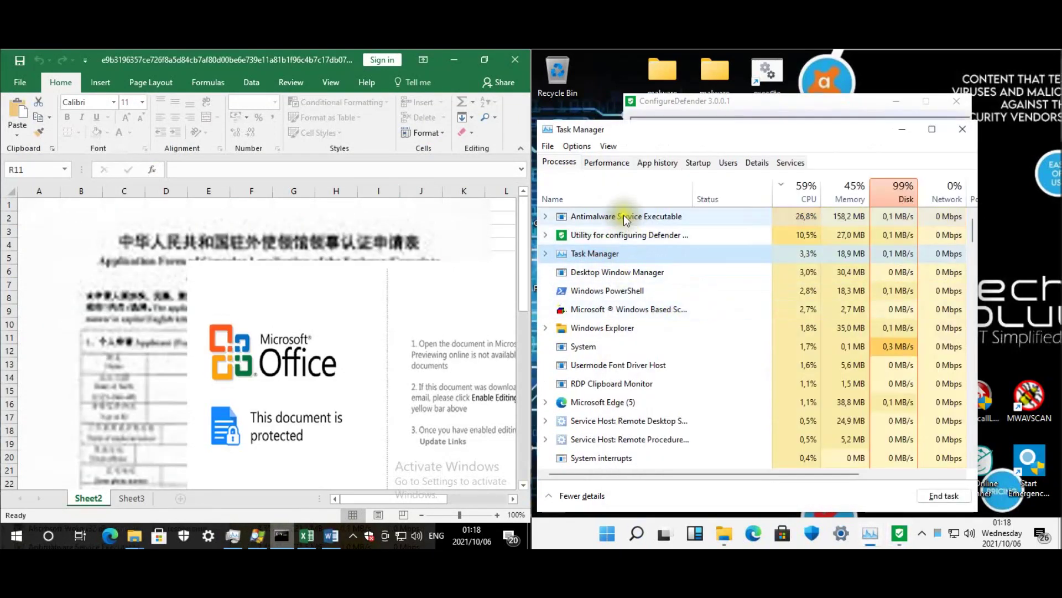
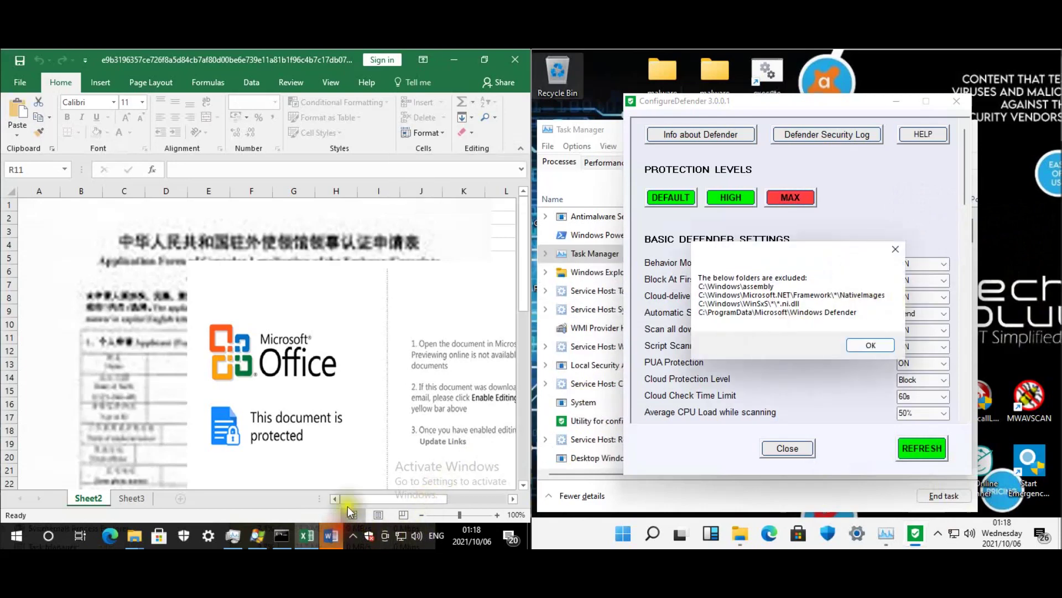
pyautogui.click(331, 536)
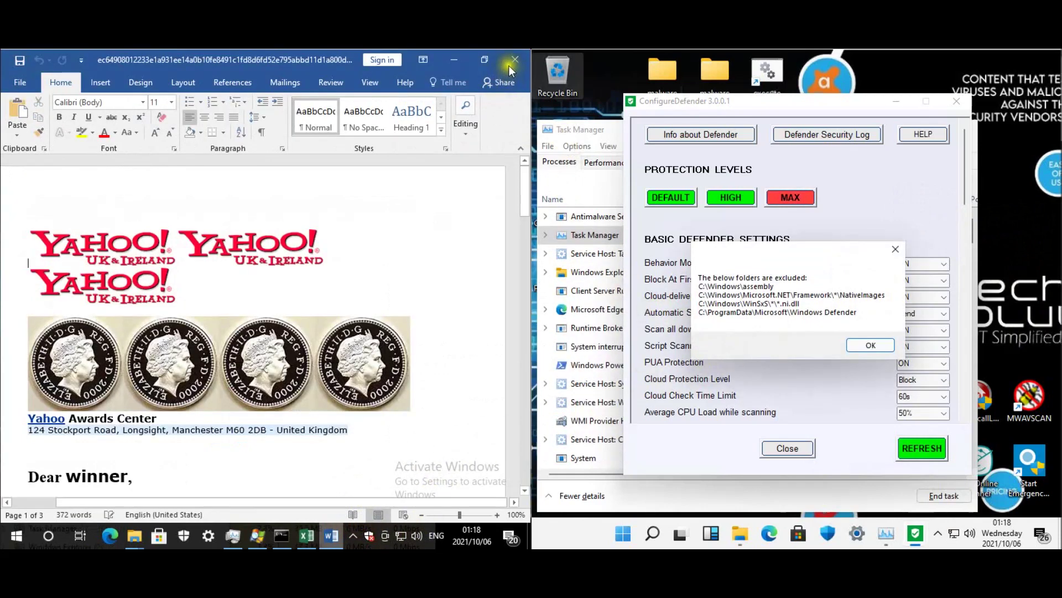
pyautogui.click(873, 344)
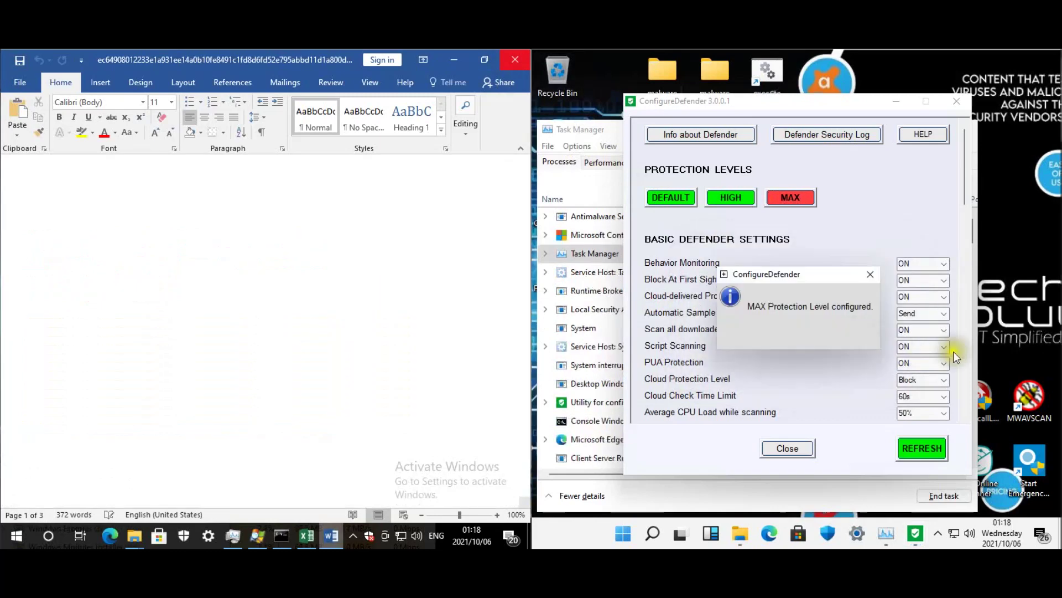
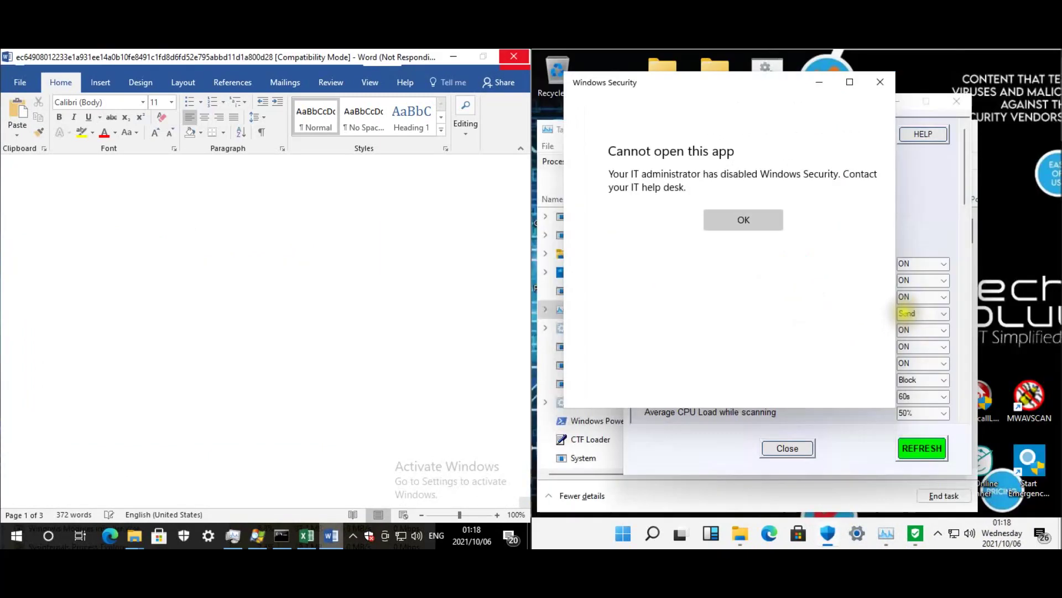
pyautogui.click(768, 220)
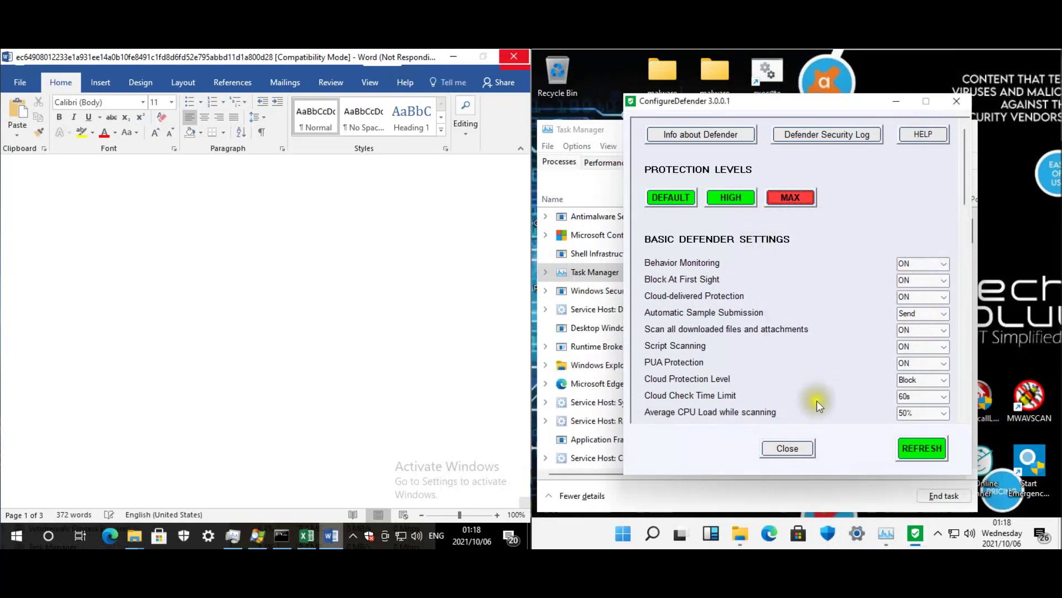
# Open the Defender Security Log from ConfigureDefender on Windows 11, and bring ConfigureDefender back to the front.
pyautogui.click(815, 138)
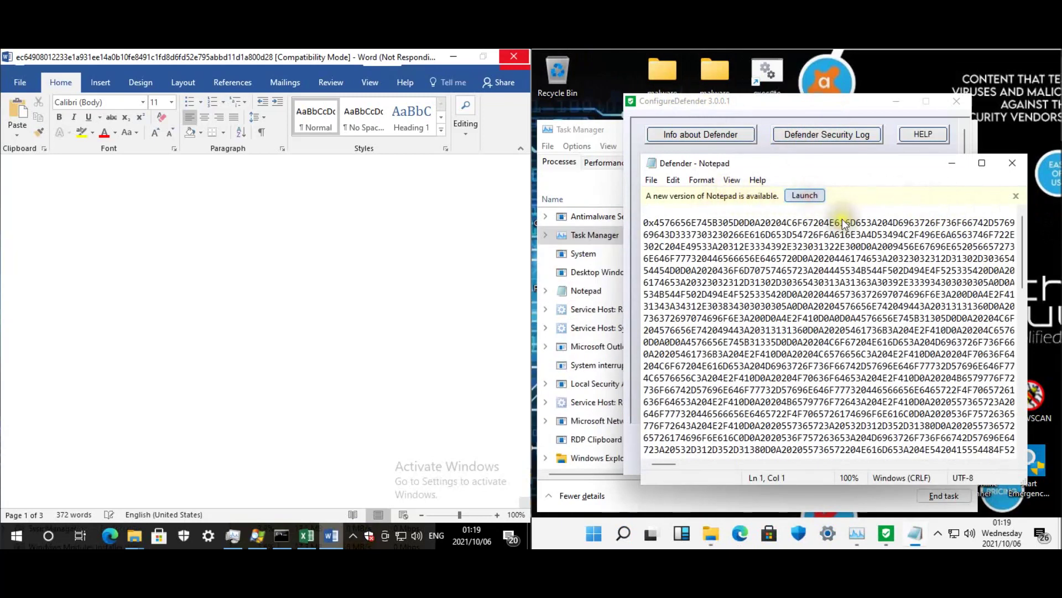
pyautogui.click(763, 152)
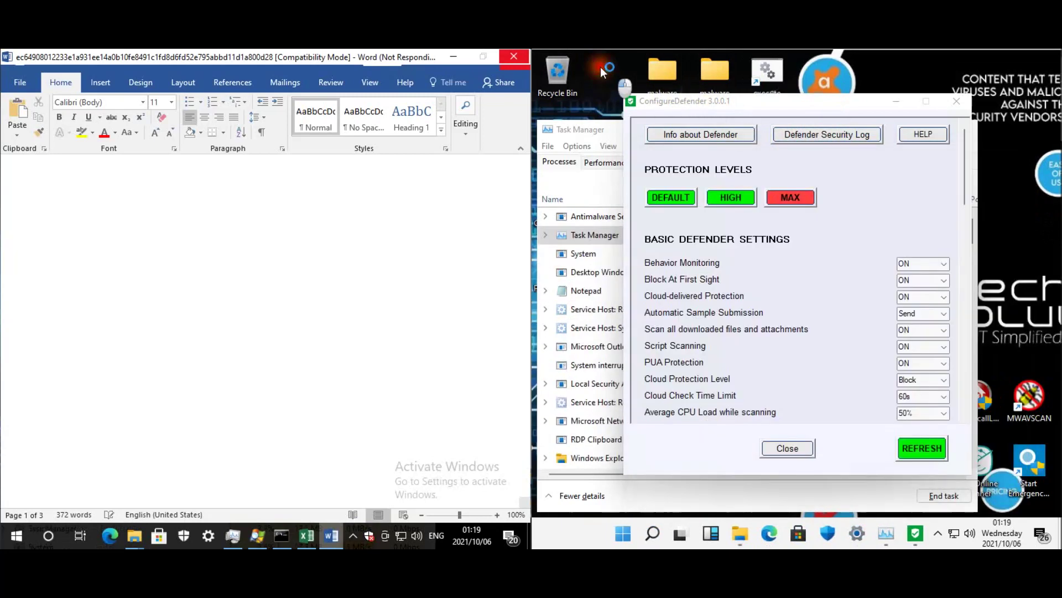
# Open the malware samples new folder on Windows 11, switch to This PC, and look for scan options for Local Disk (C:).
pyautogui.doubleClick(672, 72)
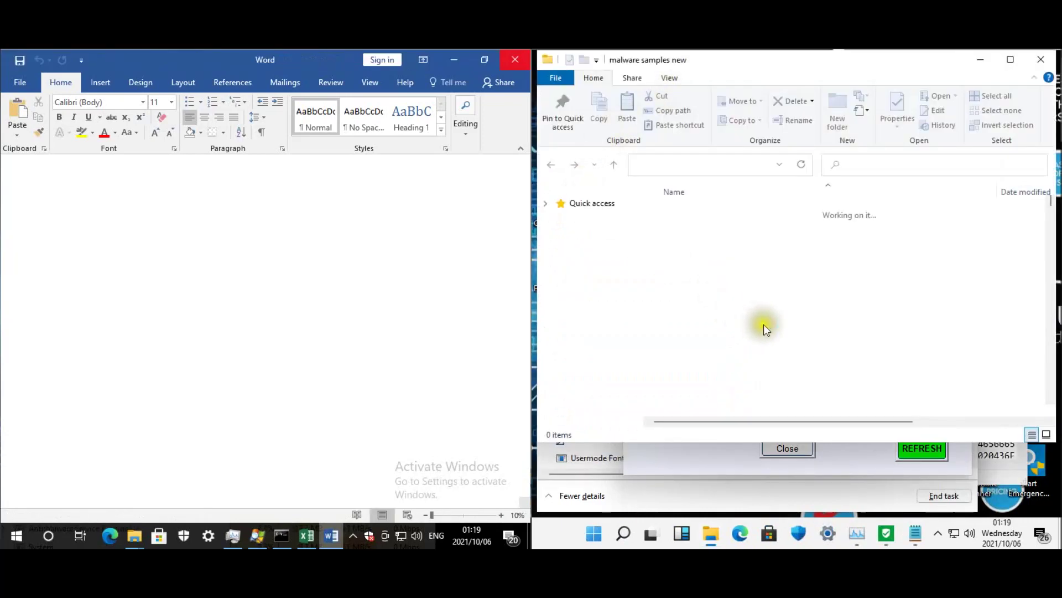
pyautogui.click(575, 408)
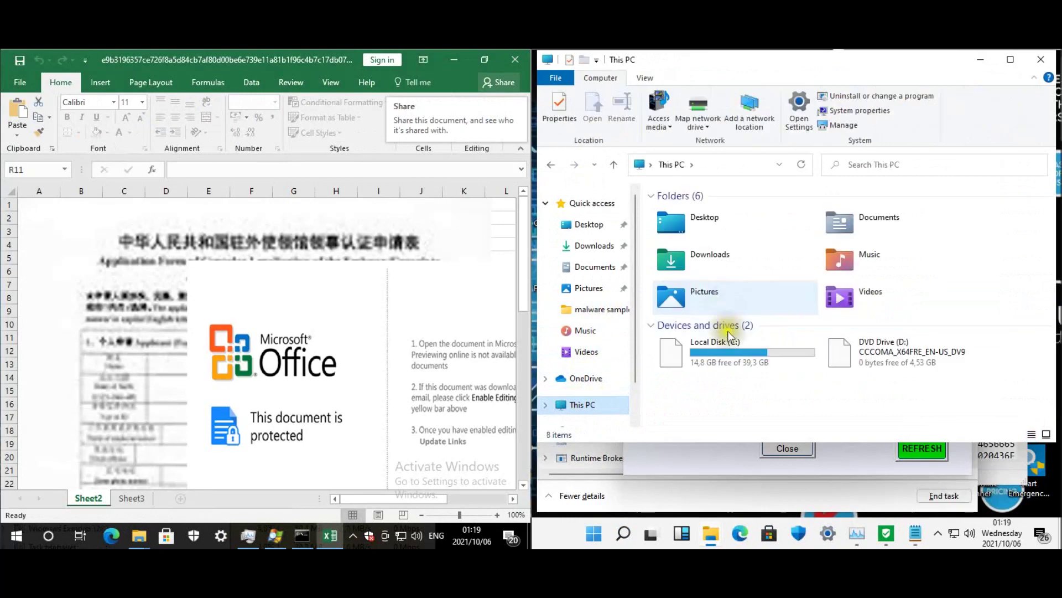
pyautogui.click(724, 355)
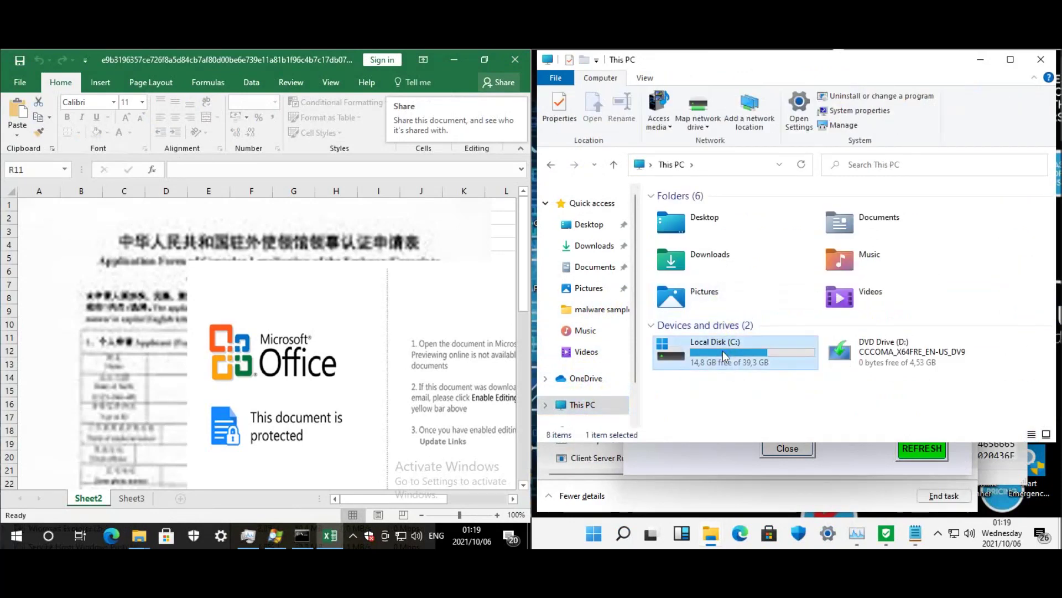
pyautogui.rightClick(723, 356)
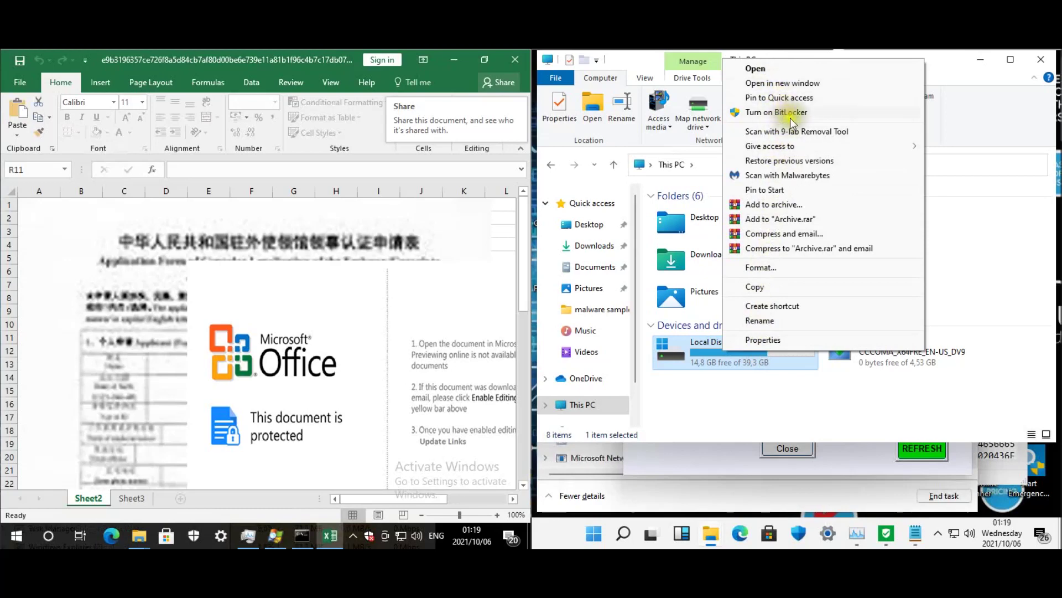
pyautogui.click(986, 122)
pyautogui.click(980, 59)
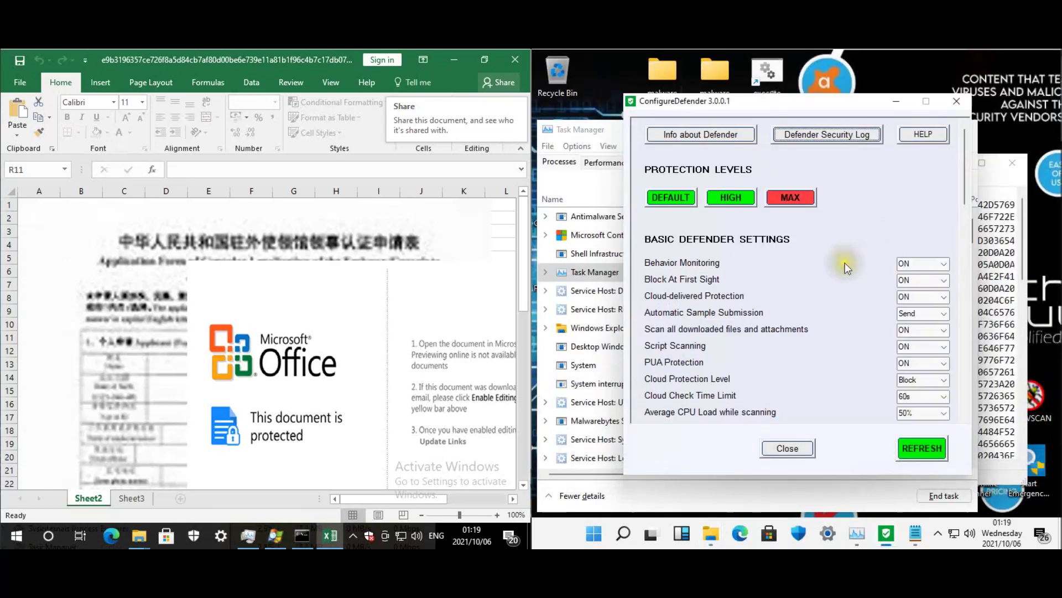
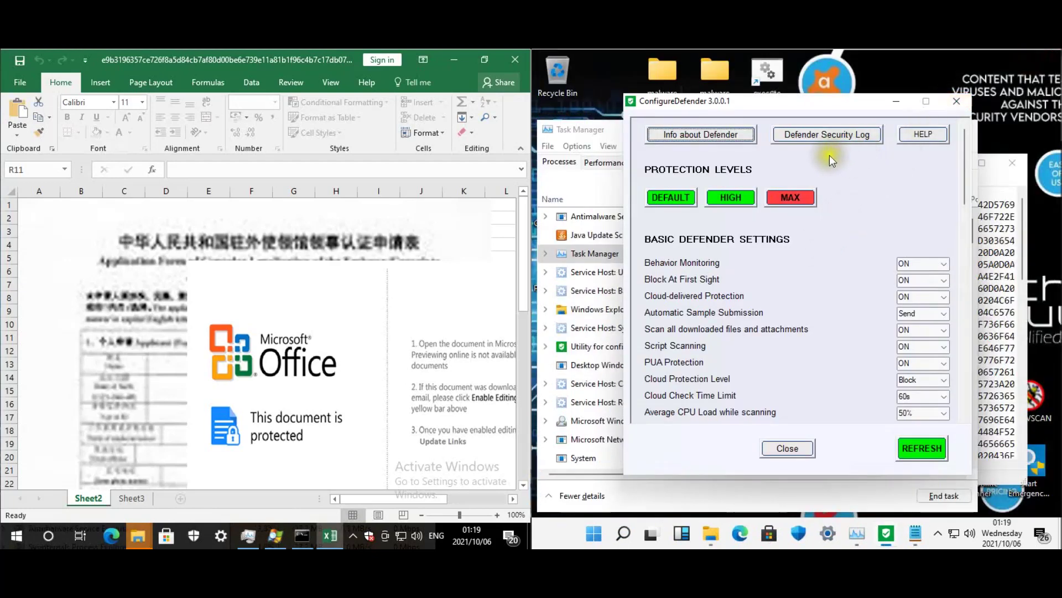
# Close the Defender log in Notepad on Windows 11, and move the ConfigureDefender window slightly away from Task Manager.
pyautogui.click(915, 532)
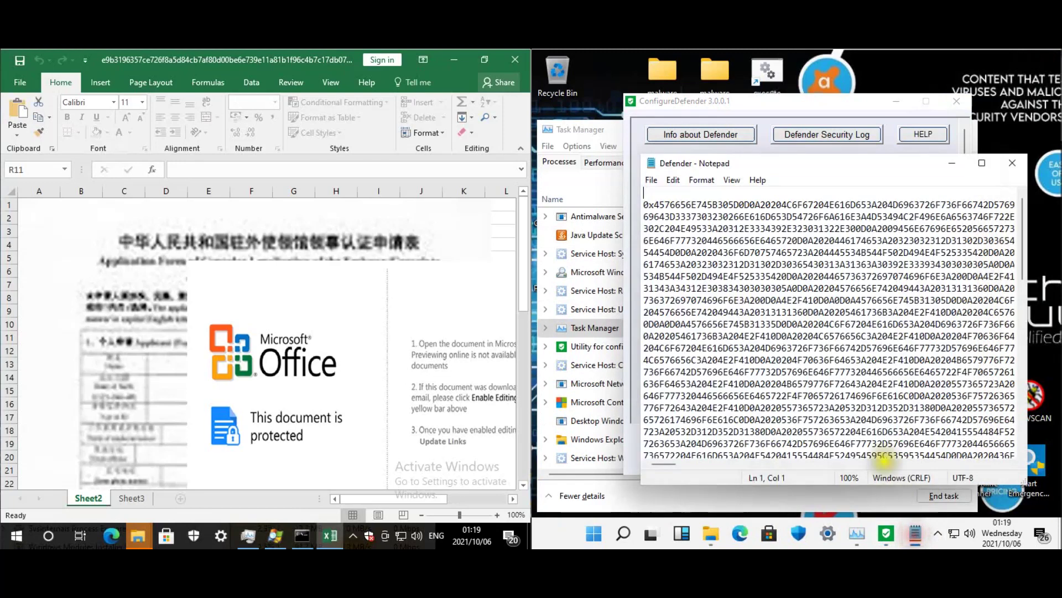
pyautogui.click(1011, 164)
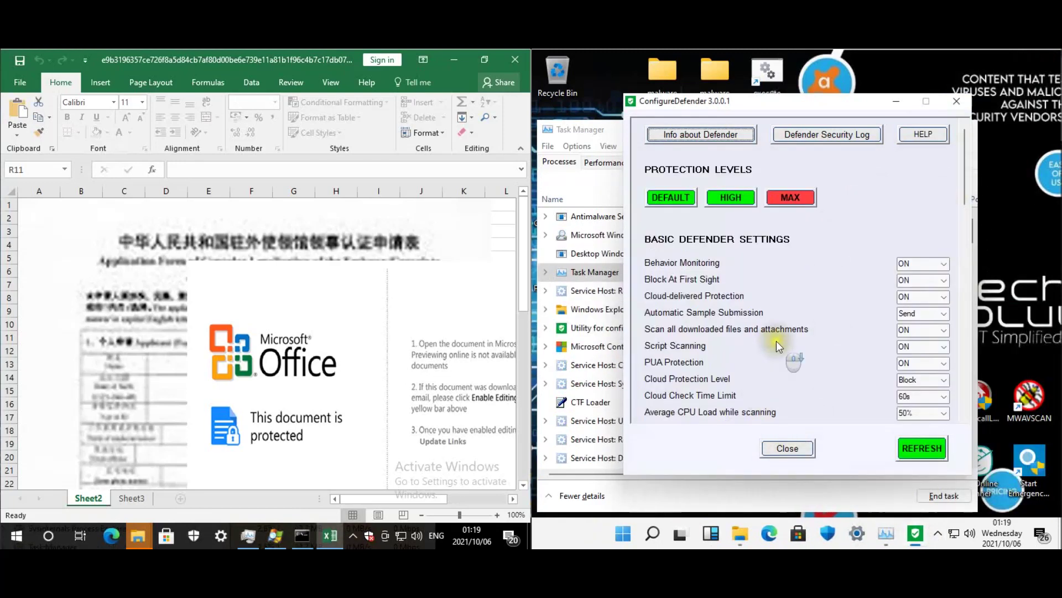
pyautogui.click(725, 460)
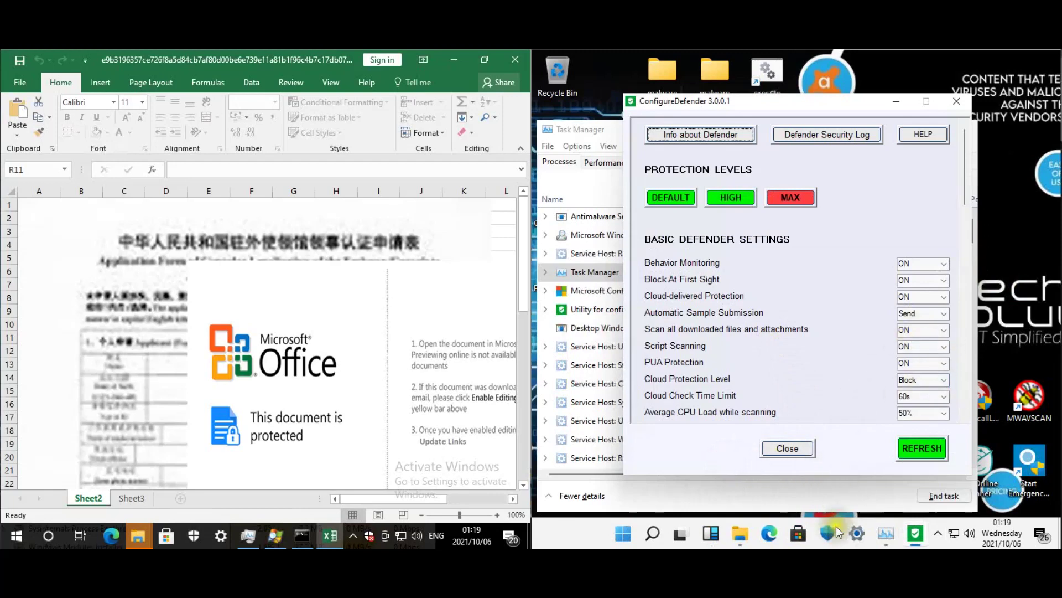
pyautogui.moveTo(795, 100); pyautogui.dragTo(806, 84)
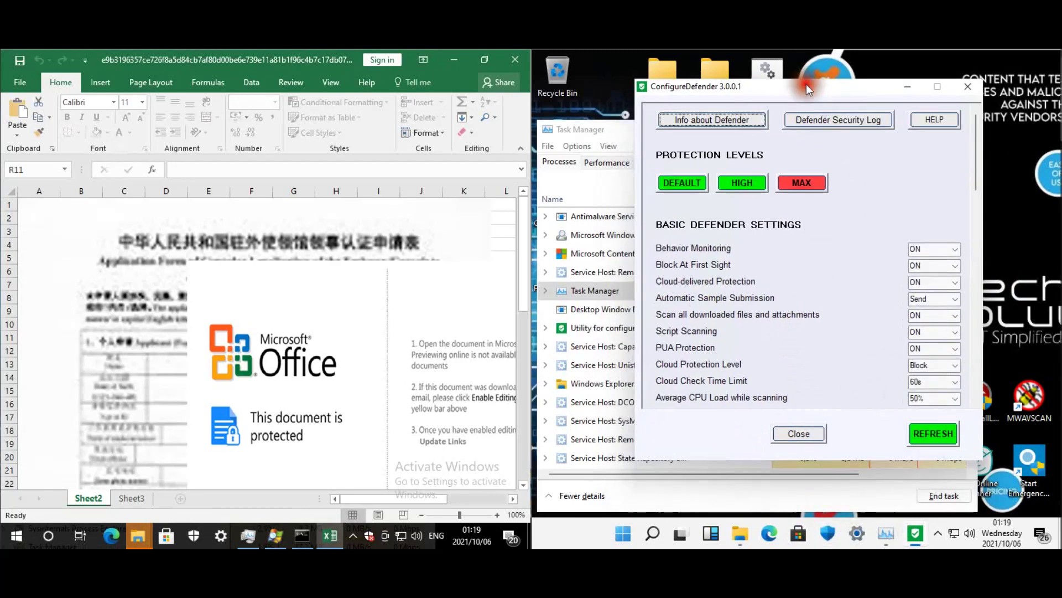
# Review the running processes in Task Manager on Windows 11, and minimize Task Manager.
pyautogui.click(597, 127)
pyautogui.click(589, 92)
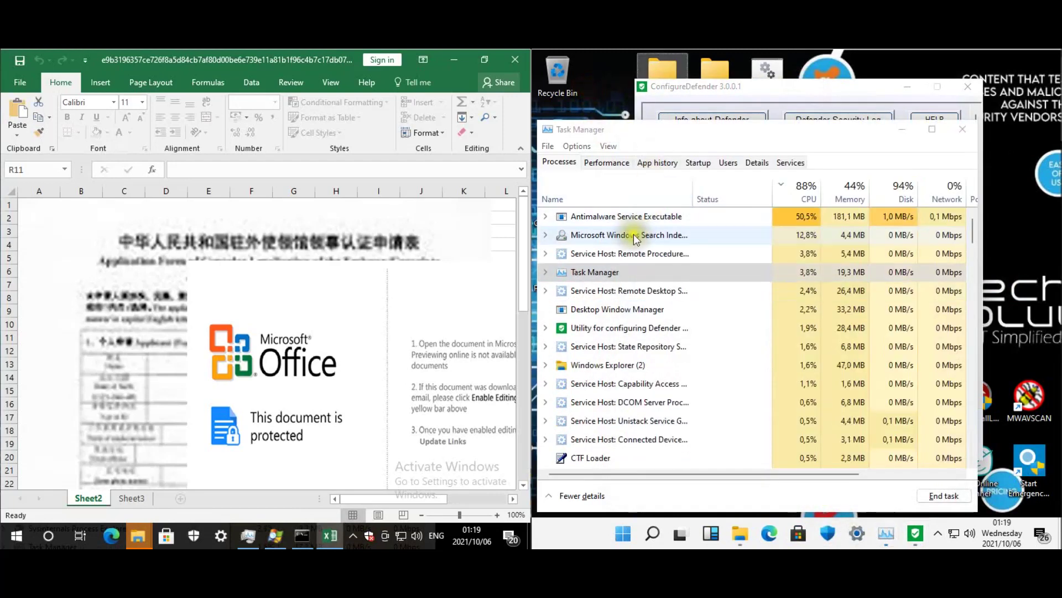
pyautogui.click(1040, 182)
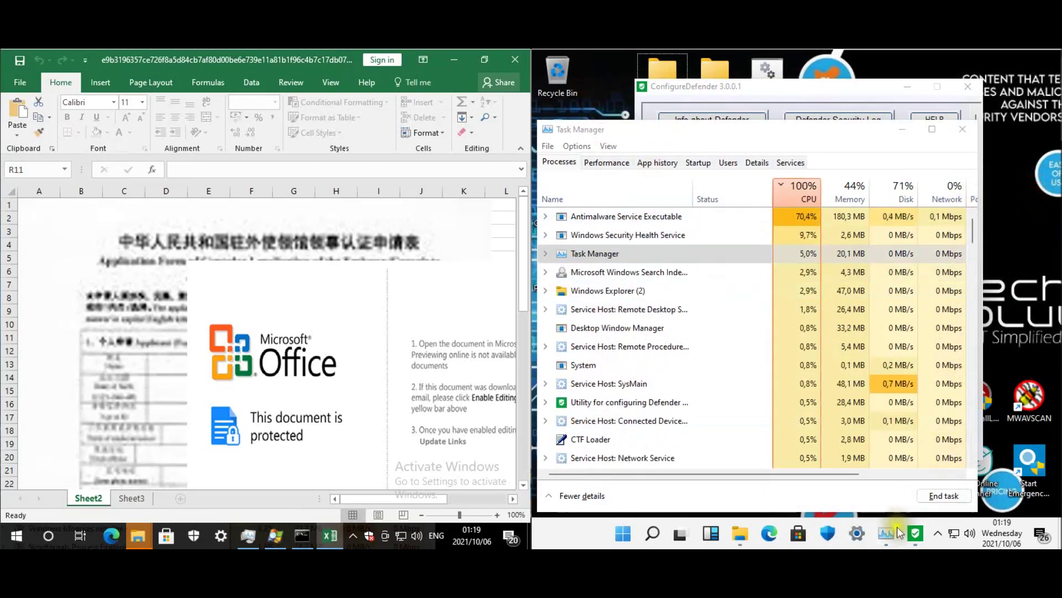
pyautogui.moveTo(886, 536)
pyautogui.click(883, 537)
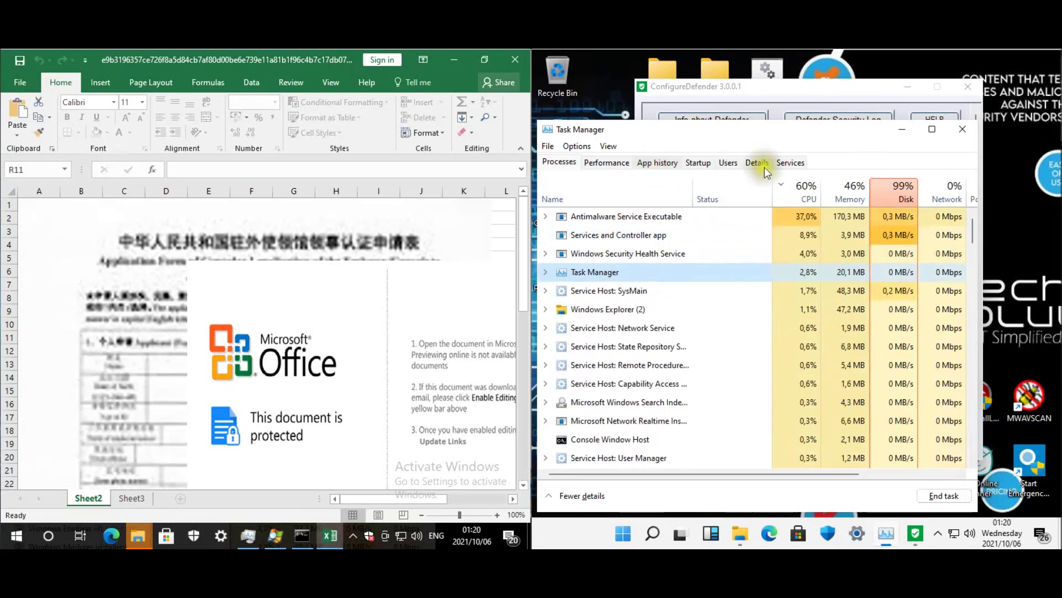
pyautogui.click(902, 129)
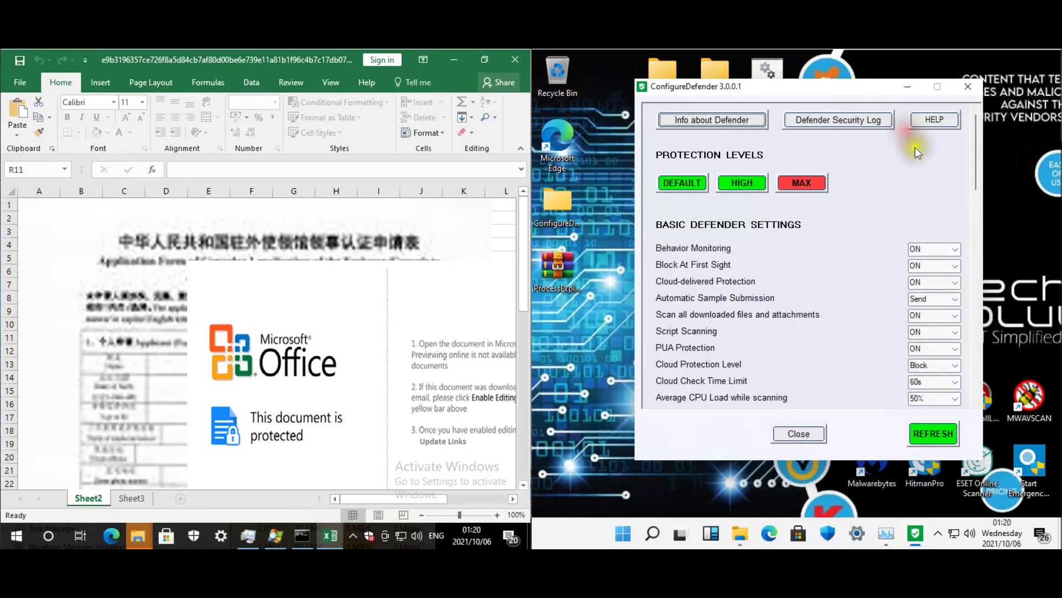
# Check the hidden system tray icons on Windows 11.
pyautogui.click(617, 153)
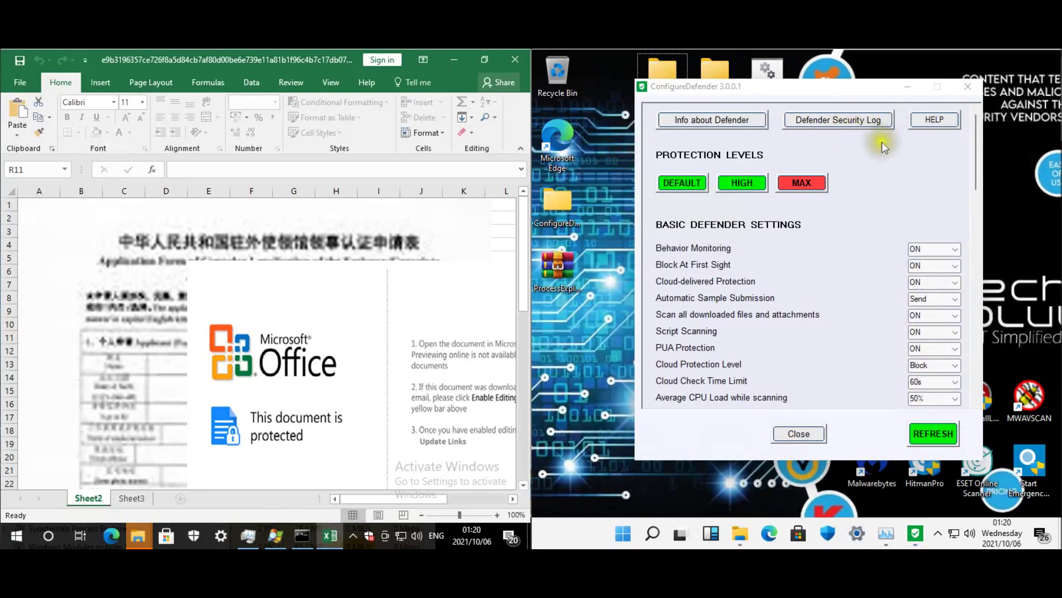
pyautogui.click(1056, 218)
pyautogui.click(938, 535)
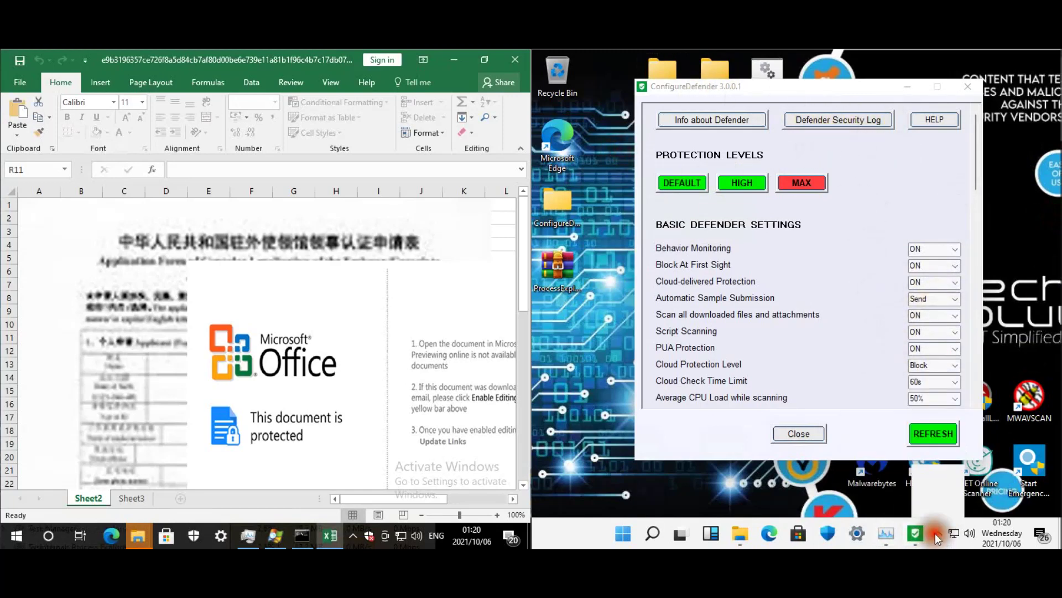
# Apply the HIGH protection level in ConfigureDefender on Windows 11, and close the Excel workbook on Windows 10.
pyautogui.click(861, 186)
pyautogui.click(746, 186)
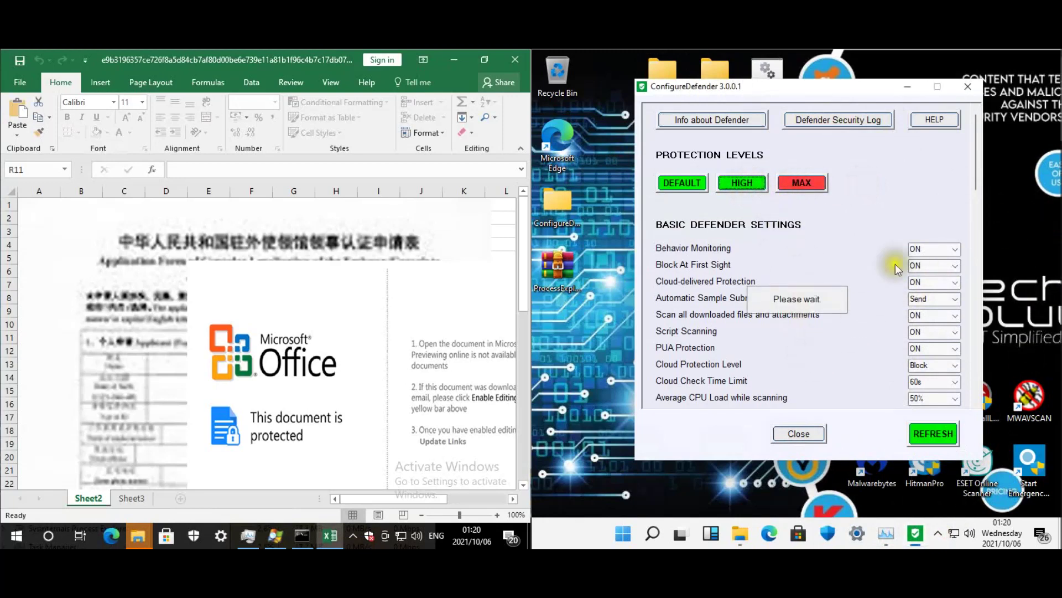
pyautogui.click(515, 63)
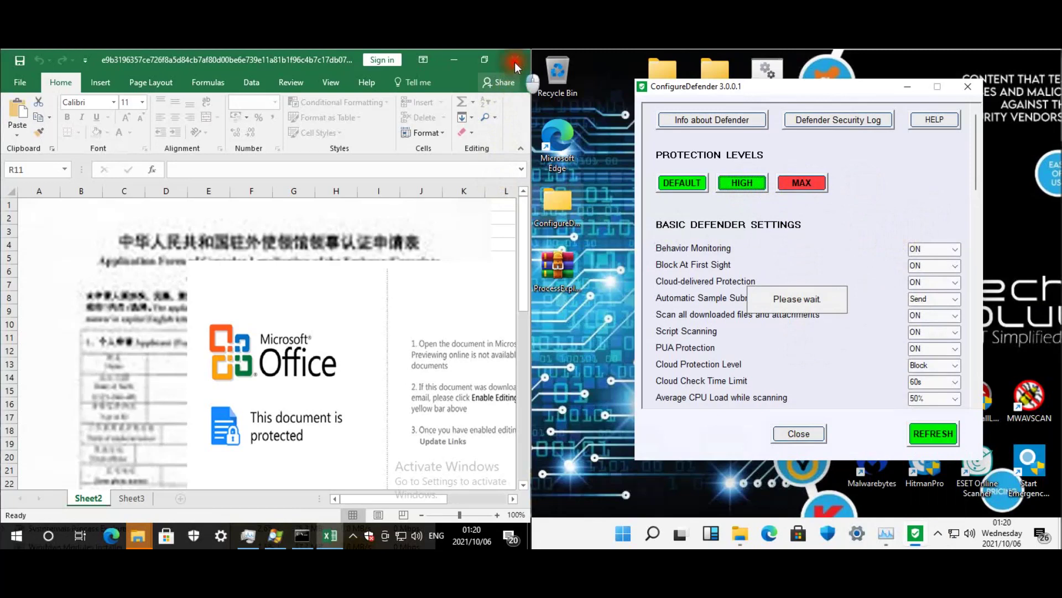
pyautogui.click(607, 127)
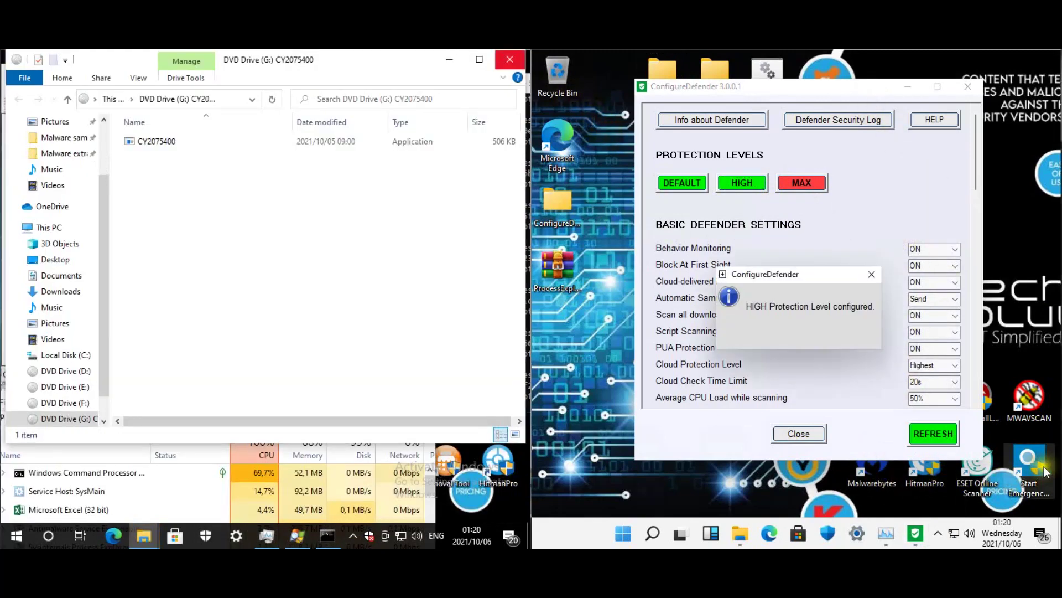
# Launch HitmanPro and Emsisoft Emergency Kit on Windows 11, allow both to make changes, and start a HitmanPro scan.
pyautogui.click(1043, 471)
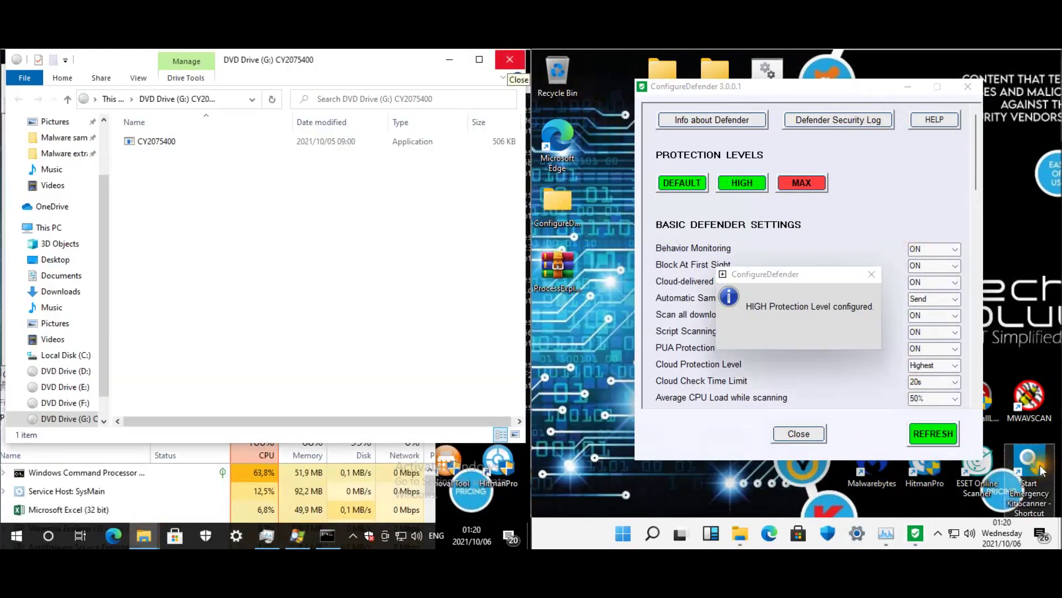
pyautogui.click(834, 337)
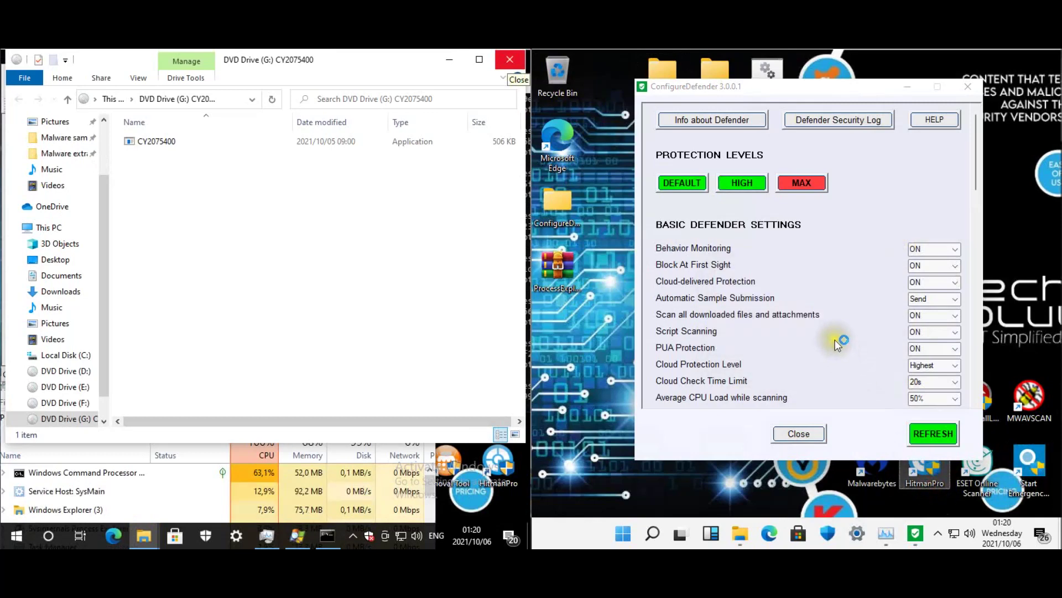
pyautogui.click(804, 433)
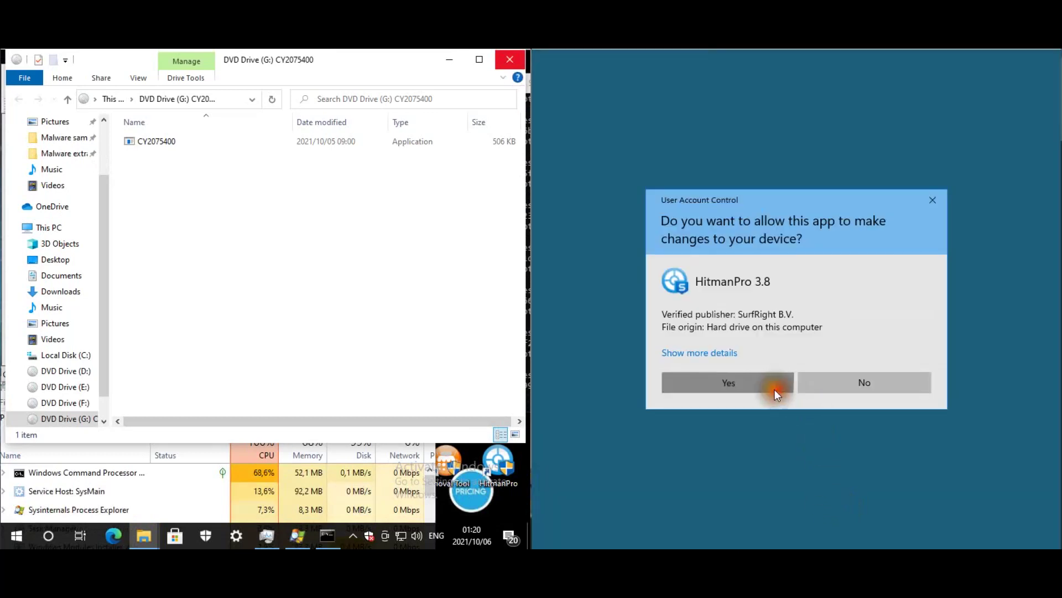
pyautogui.click(775, 389)
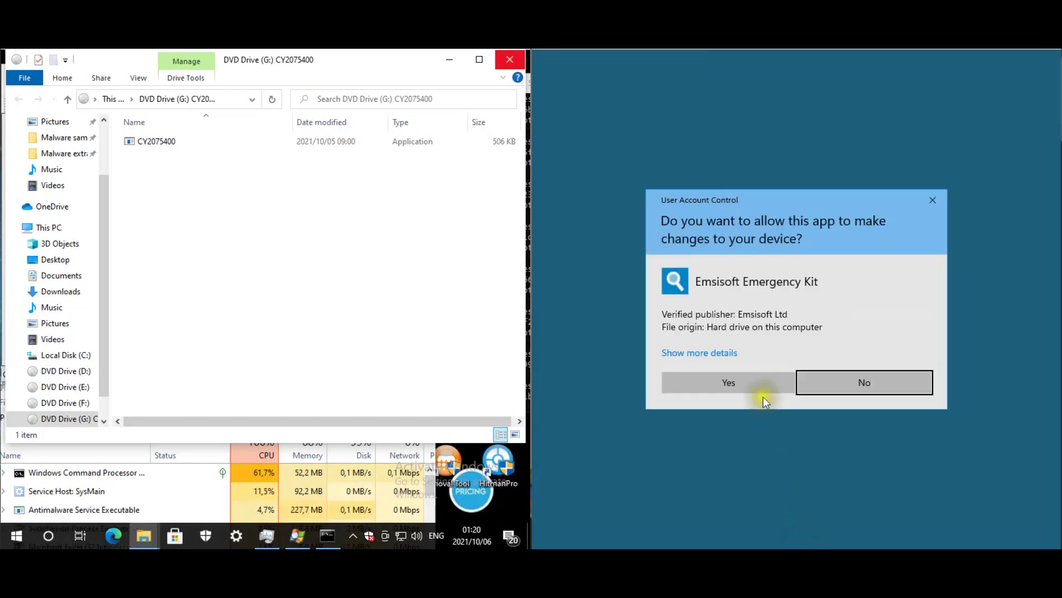
pyautogui.click(763, 387)
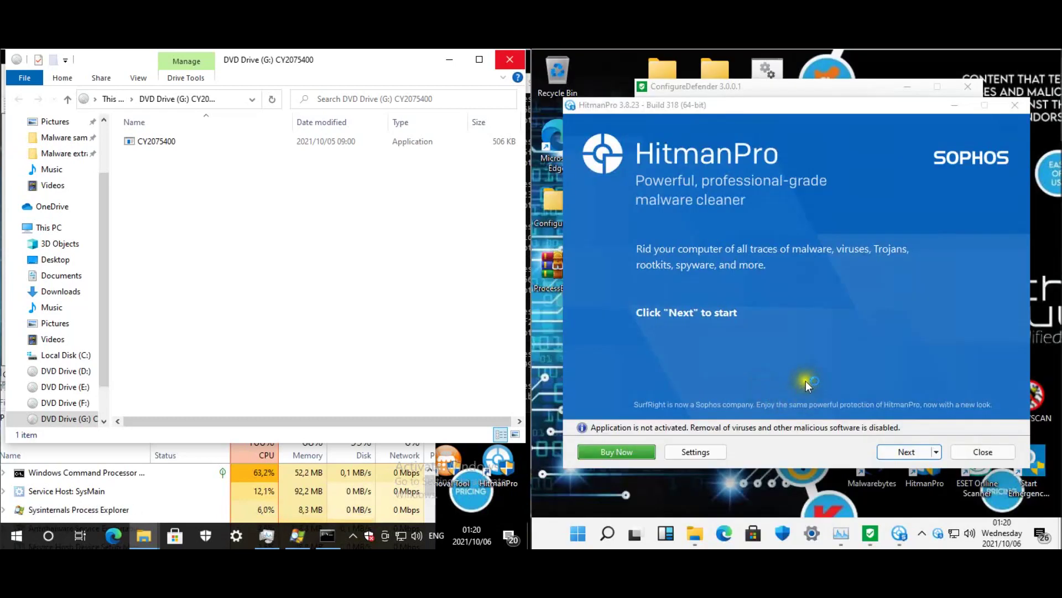
pyautogui.click(908, 452)
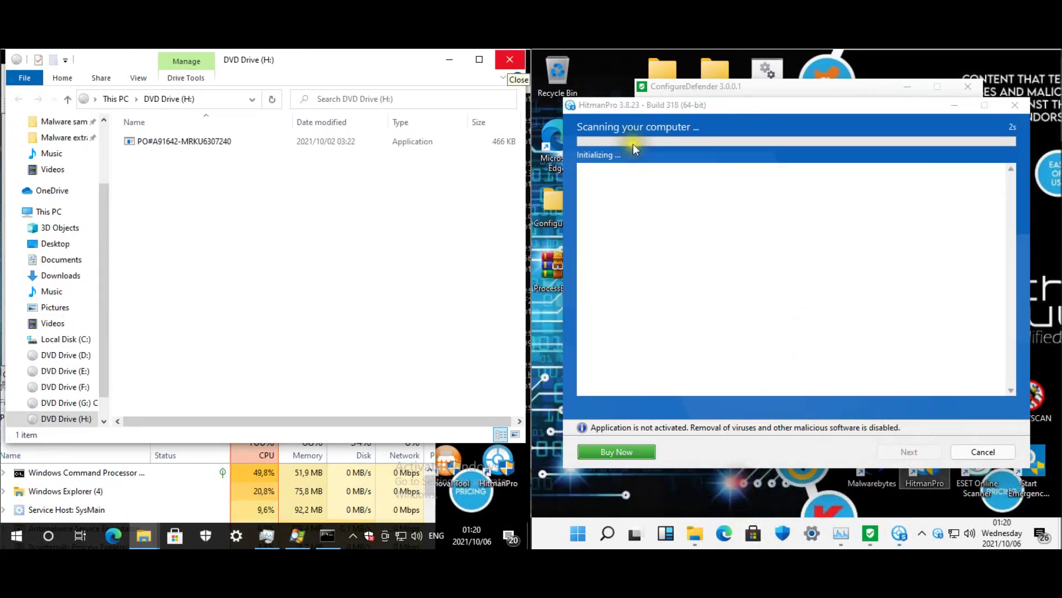
# Move the HitmanPro and ConfigureDefender windows aside on Windows 11, and launch Process Explorer from the desktop.
pyautogui.moveTo(639, 112); pyautogui.dragTo(888, 128)
pyautogui.moveTo(734, 93); pyautogui.dragTo(844, 101)
pyautogui.click(655, 218)
pyautogui.click(714, 398)
# Run the PO#A91642-MRKU6307240 sample from DVD Drive (H:) on Windows 10, and close that drive's window.
pyautogui.click(198, 172)
pyautogui.click(161, 141)
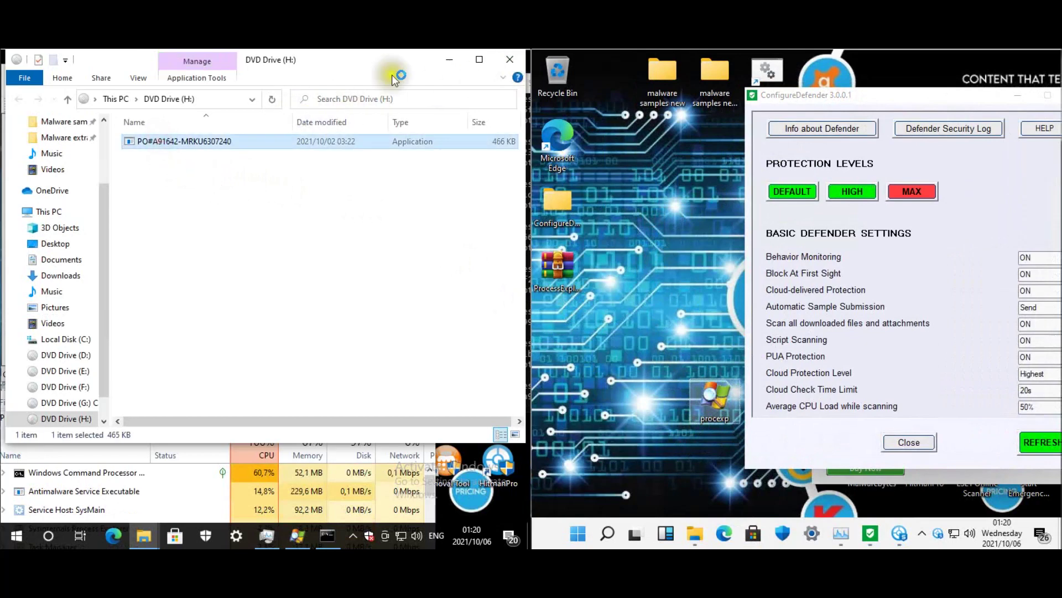
pyautogui.click(510, 61)
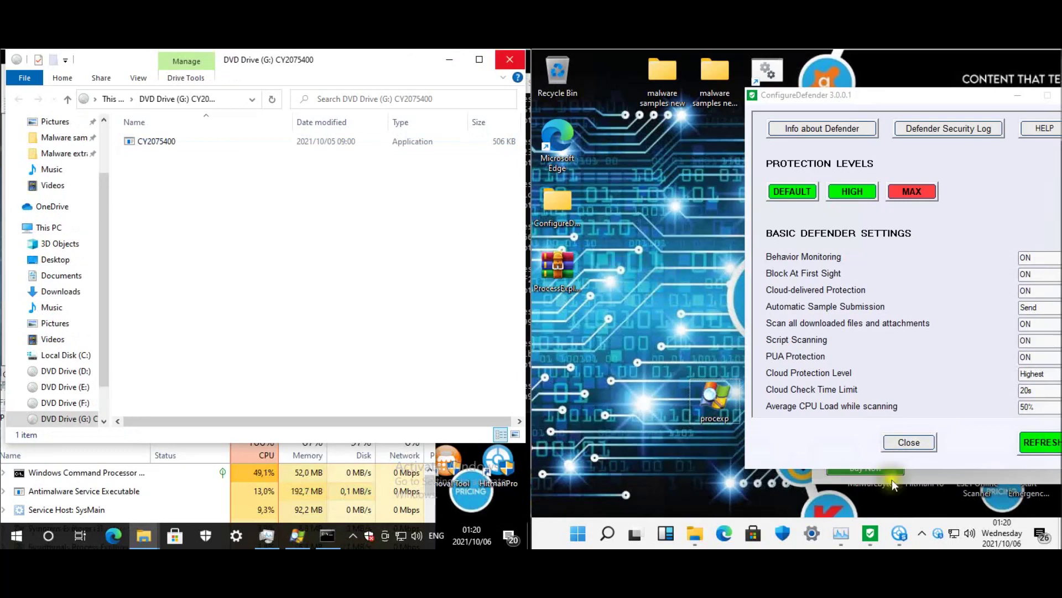
# Try to open Windows Security on Windows 11, and reapply the HIGH protection level in ConfigureDefender.
pyautogui.click(924, 534)
pyautogui.click(947, 480)
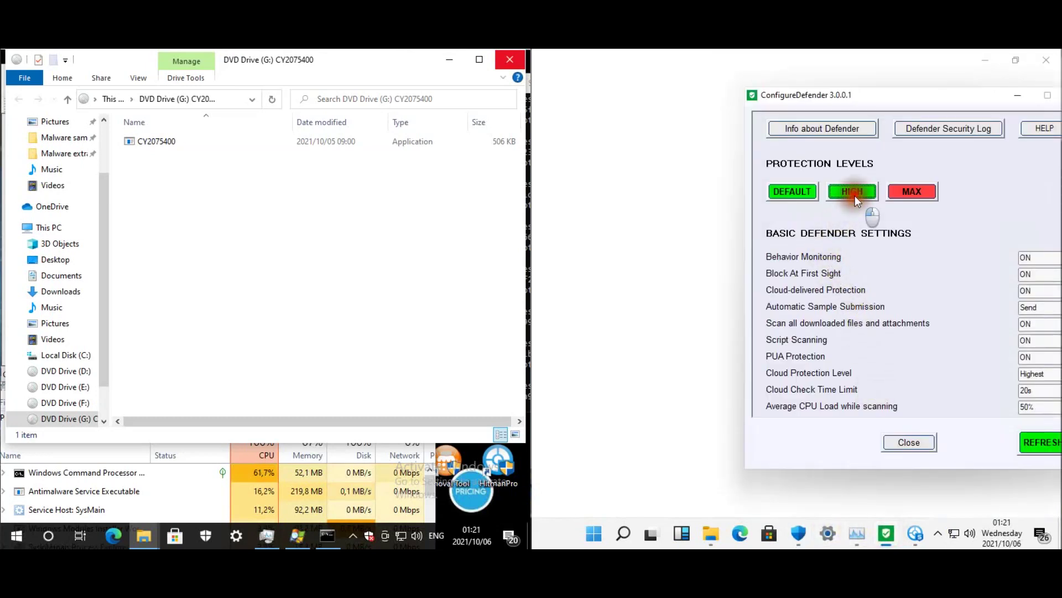
pyautogui.click(852, 192)
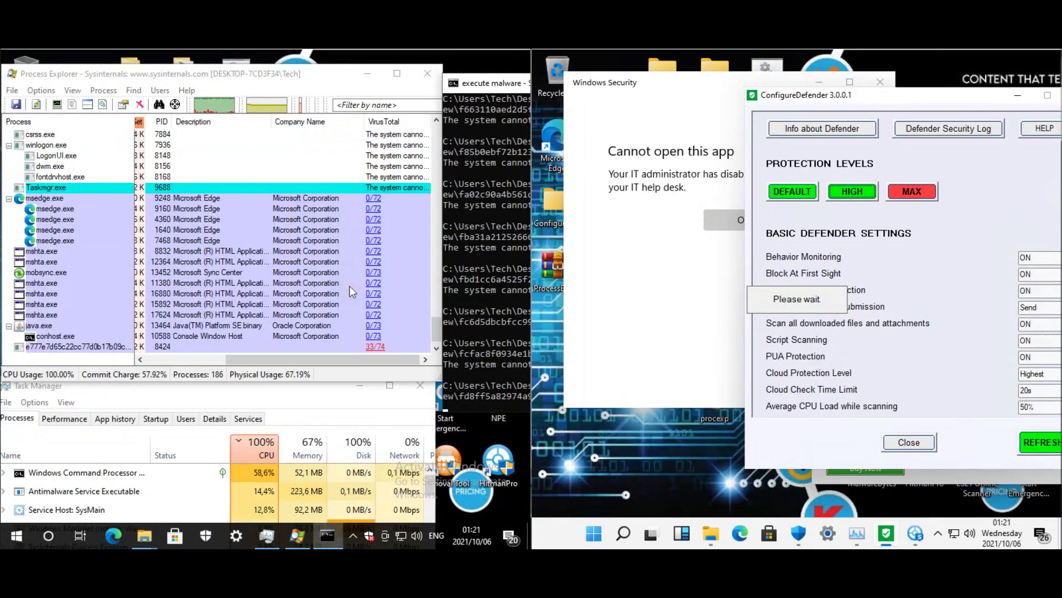
pyautogui.click(731, 220)
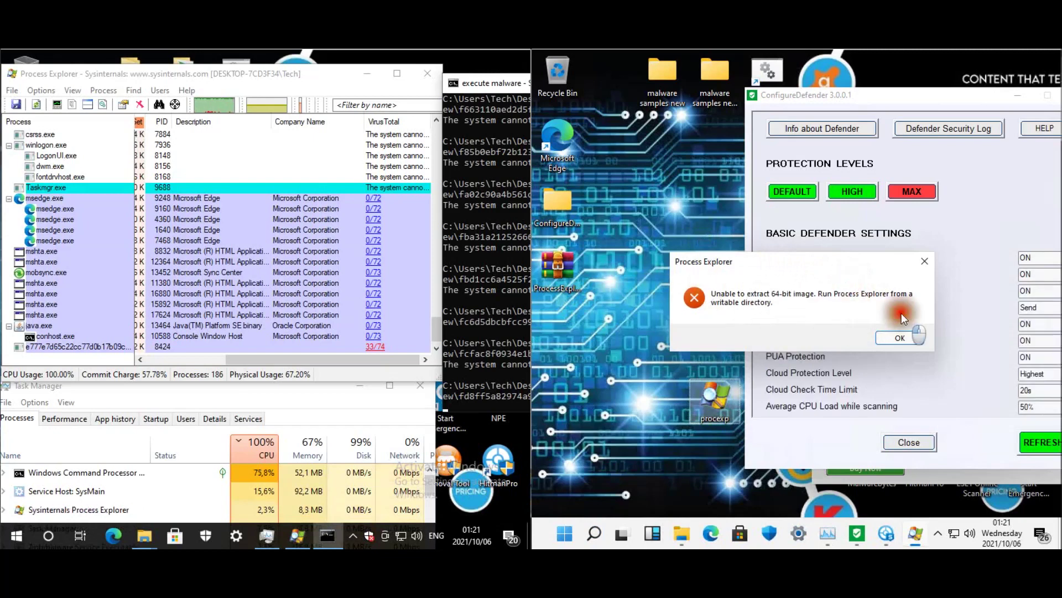
# Dismiss the Process Explorer error on Windows 11, and refresh the ConfigureDefender settings.
pyautogui.click(888, 333)
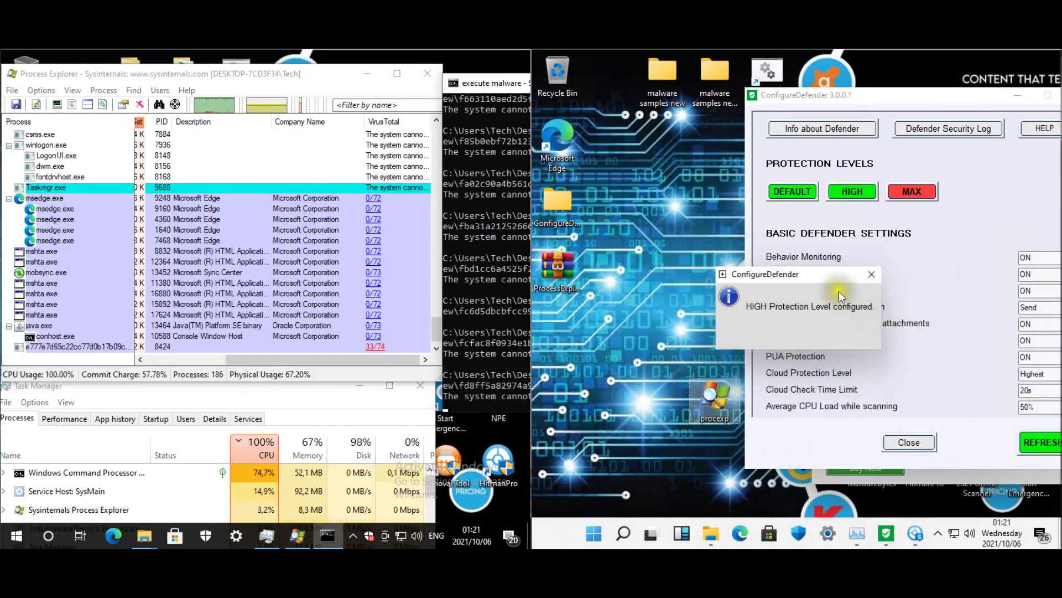
pyautogui.click(951, 393)
pyautogui.click(1031, 443)
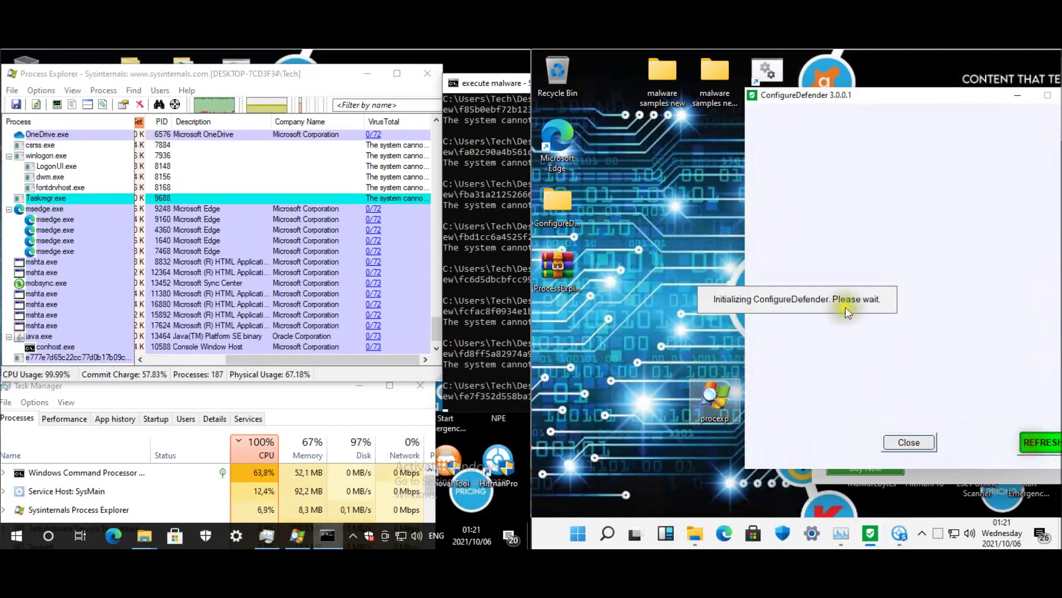
# Review the running processes and their VirusTotal ratings in Process Explorer on Windows 11, and close Process Explorer.
pyautogui.moveTo(669, 78); pyautogui.dragTo(676, 71)
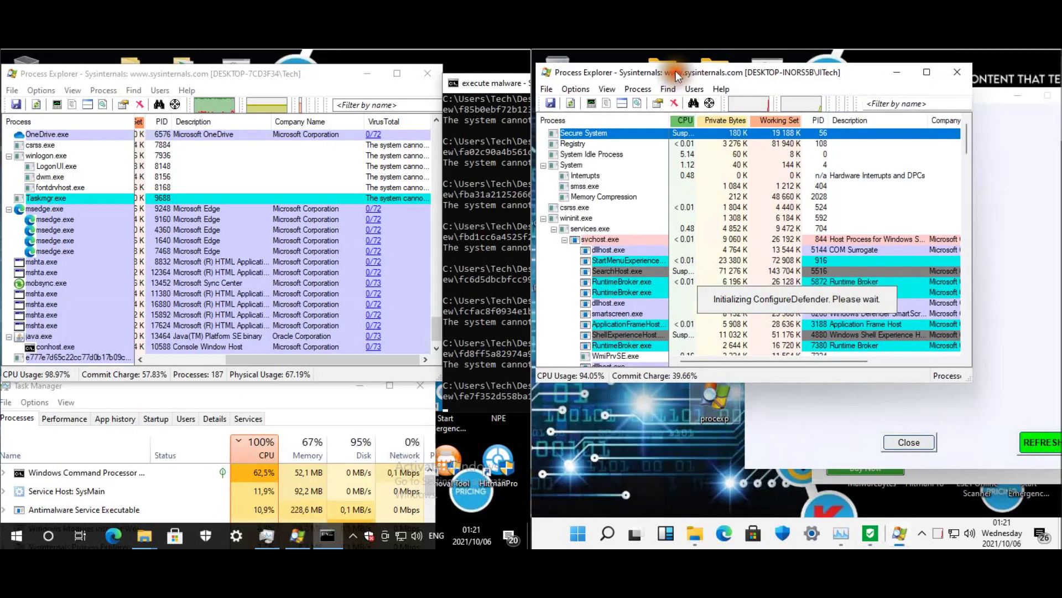
pyautogui.click(918, 355)
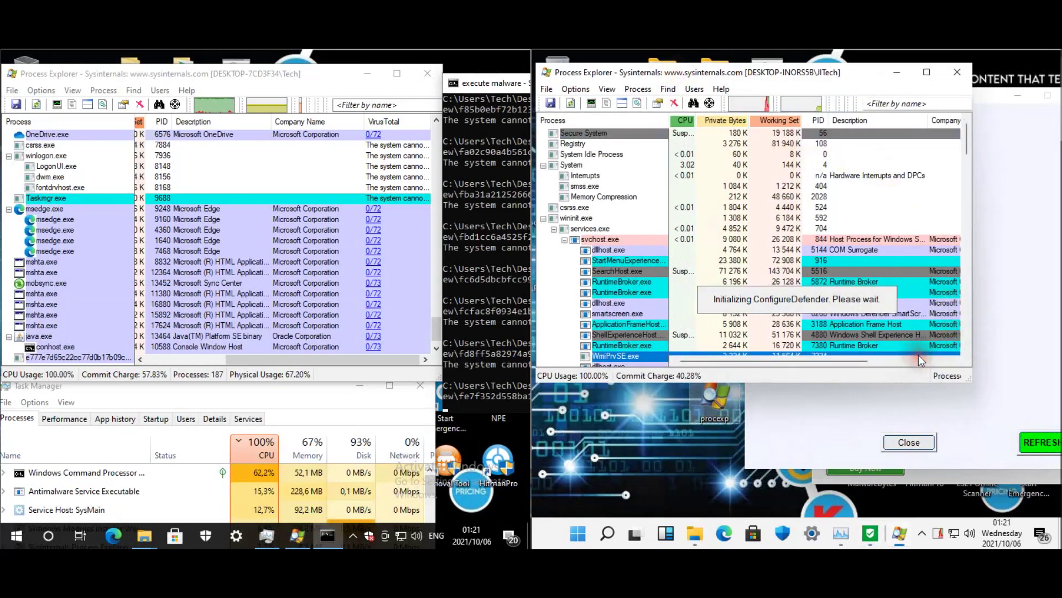
pyautogui.click(918, 360)
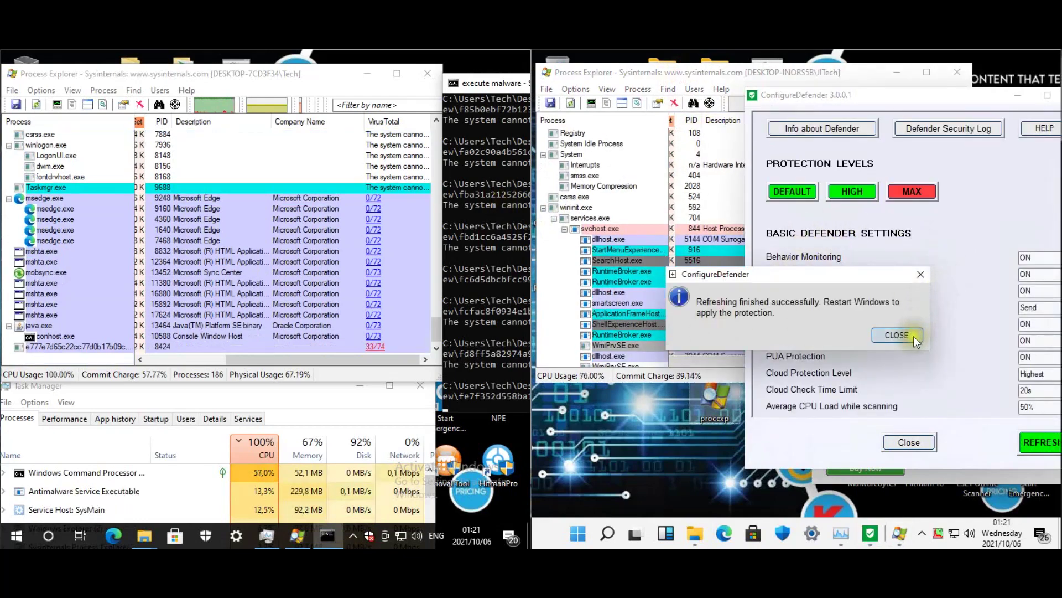
pyautogui.click(914, 336)
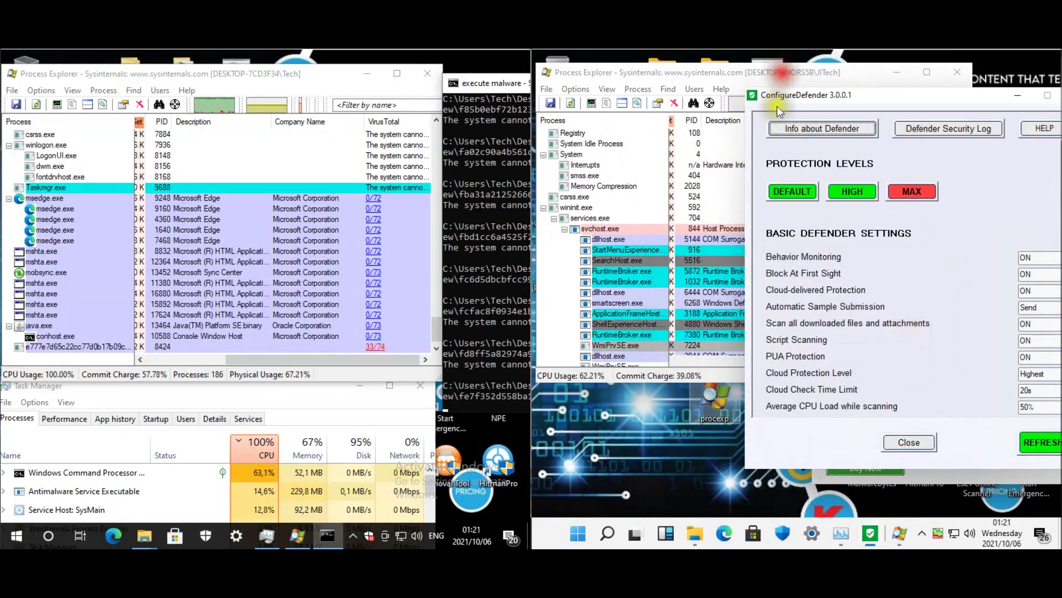
pyautogui.click(799, 88)
pyautogui.scroll(-10, 851, 230)
pyautogui.scroll(-10, 865, 287)
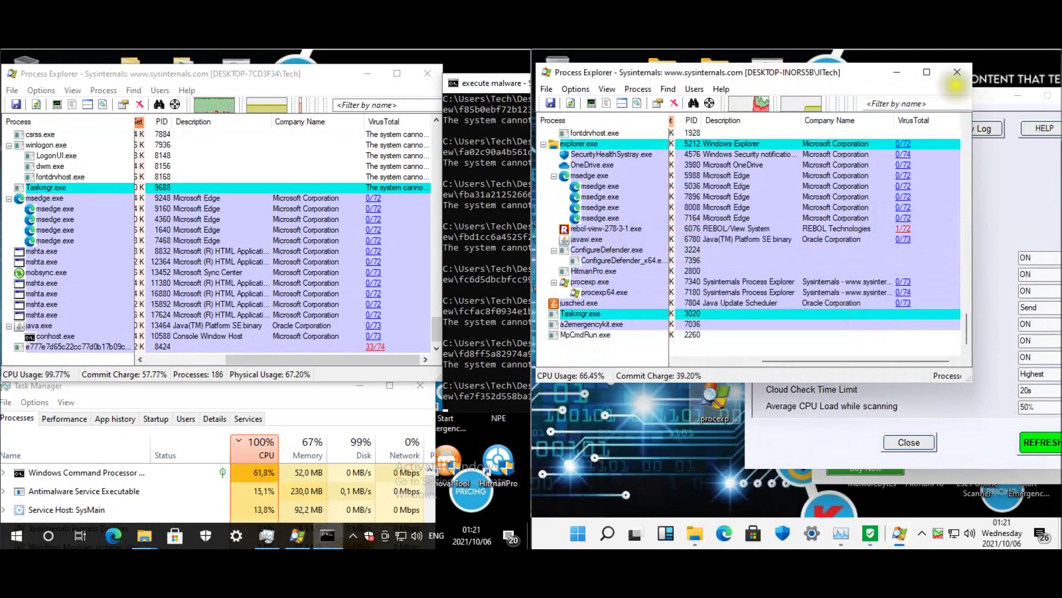
pyautogui.click(967, 77)
# Move ConfigureDefender fully into view on Windows 11, and apply the MAX protection level.
pyautogui.moveTo(894, 96); pyautogui.dragTo(756, 96)
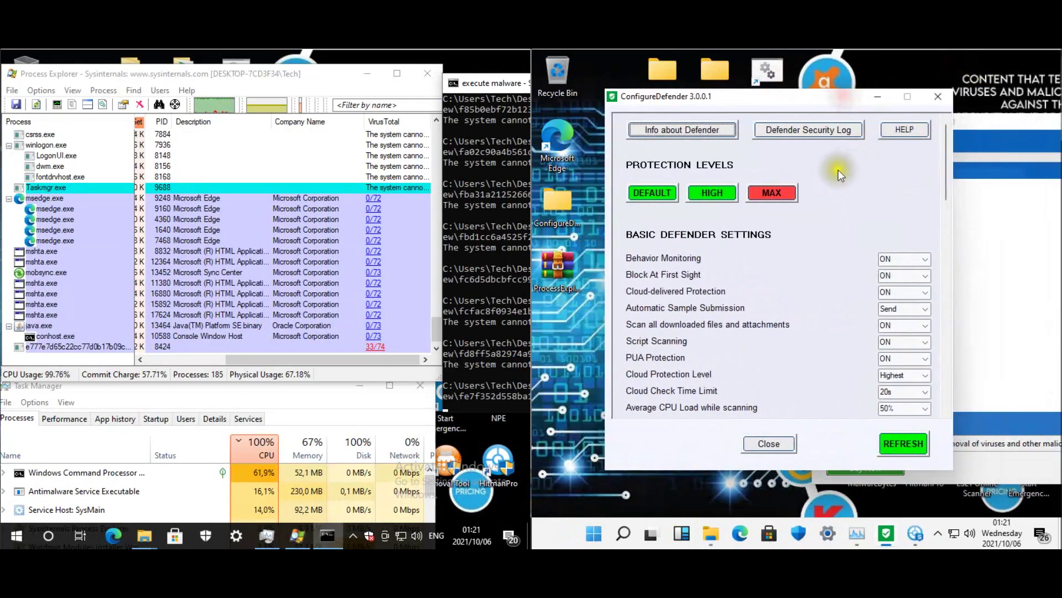
pyautogui.click(772, 193)
pyautogui.click(897, 366)
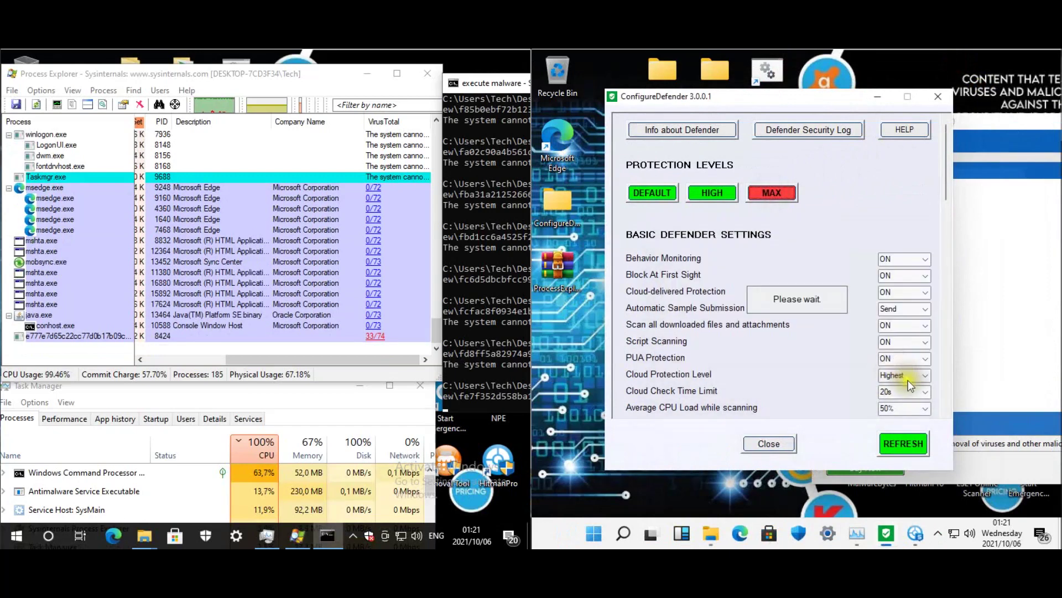
# Cancel the running HitmanPro scan on Windows 11, and close HitmanPro.
pyautogui.moveTo(994, 120); pyautogui.dragTo(764, 86)
pyautogui.click(1005, 432)
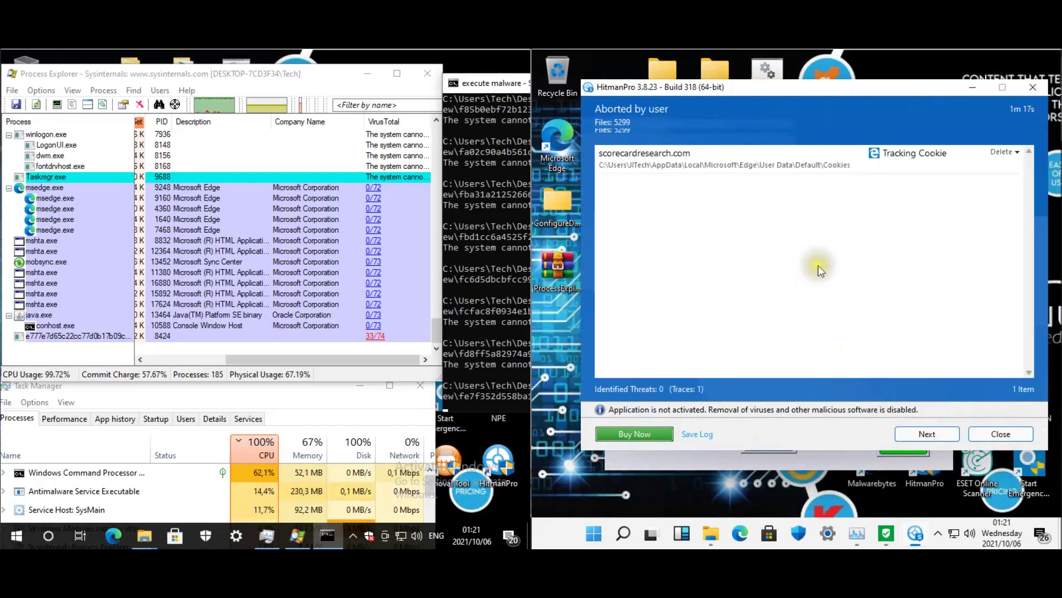
pyautogui.click(1003, 434)
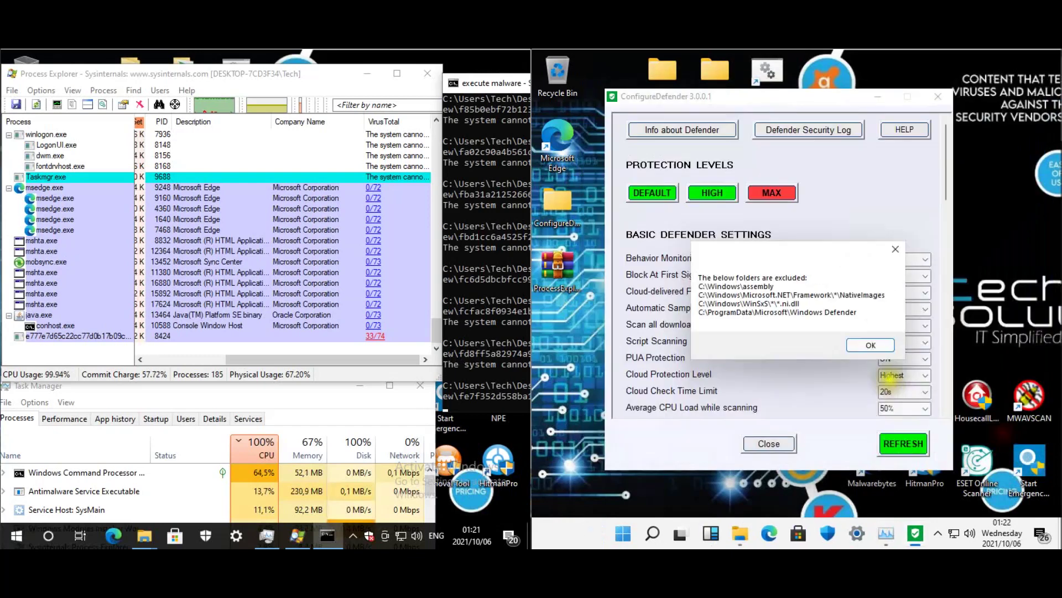
# Accept the excluded folders notice, refresh the MAX protection settings on Windows 11, and close ConfigureDefender.
pyautogui.click(868, 351)
pyautogui.click(910, 444)
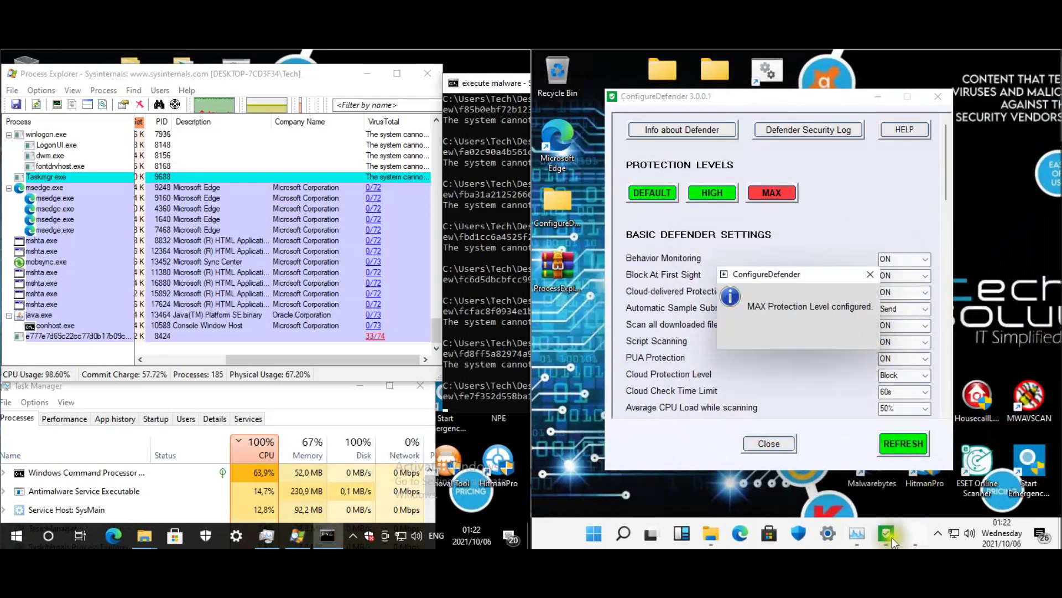
pyautogui.moveTo(878, 536)
pyautogui.moveTo(847, 376)
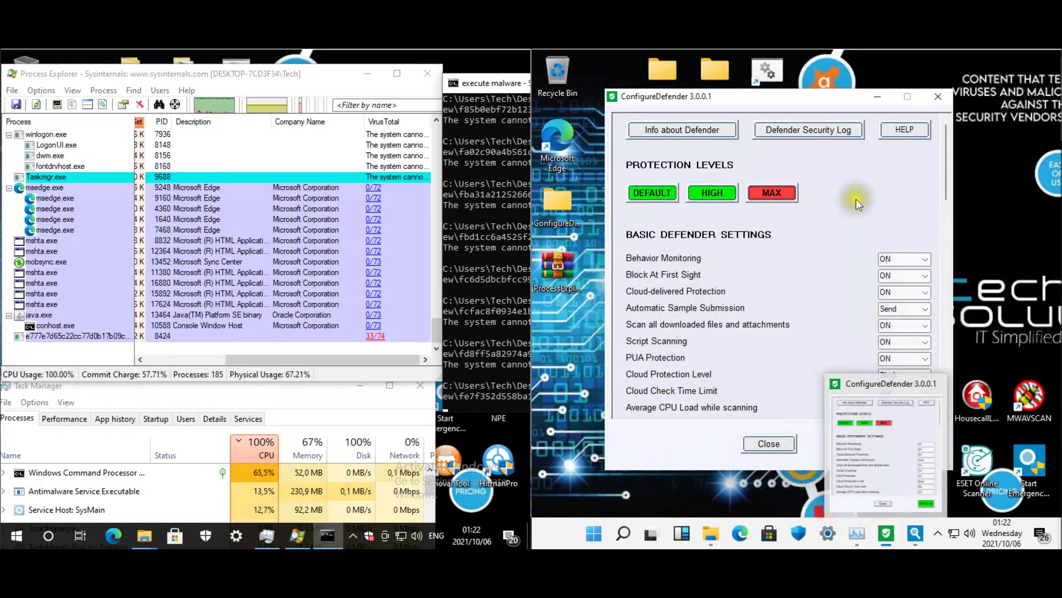
pyautogui.click(904, 443)
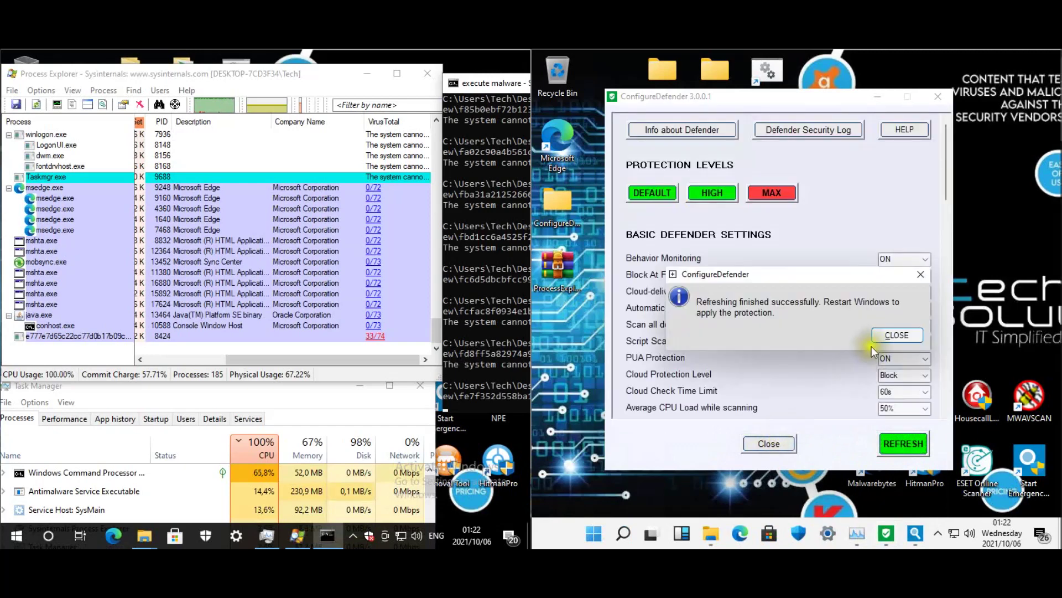
pyautogui.click(879, 337)
pyautogui.click(768, 443)
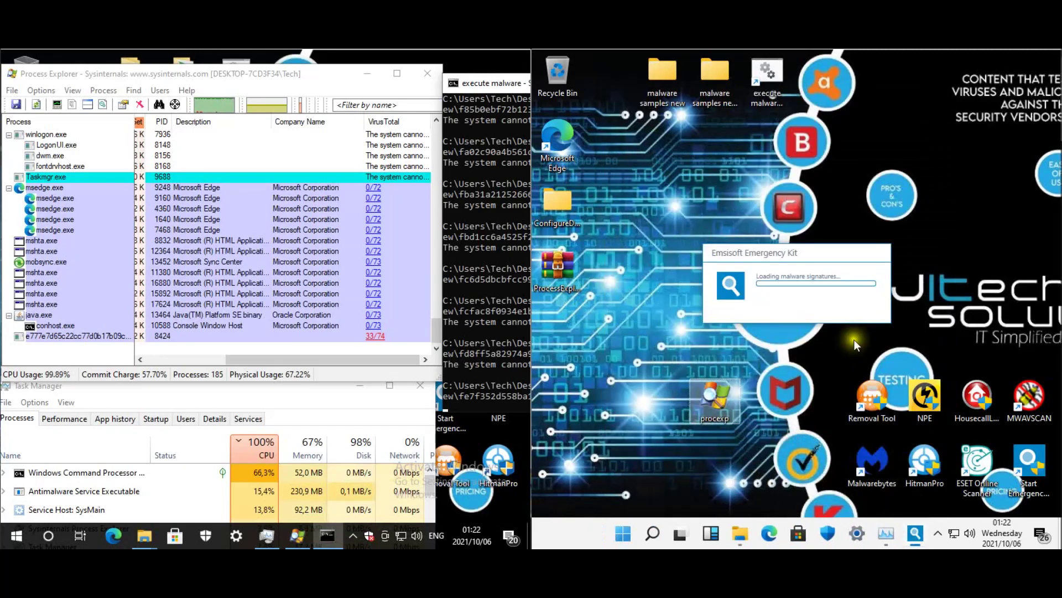
# Restart Windows 11 despite the open apps, and reconnect to its virtual machine session.
pyautogui.rightClick(627, 523)
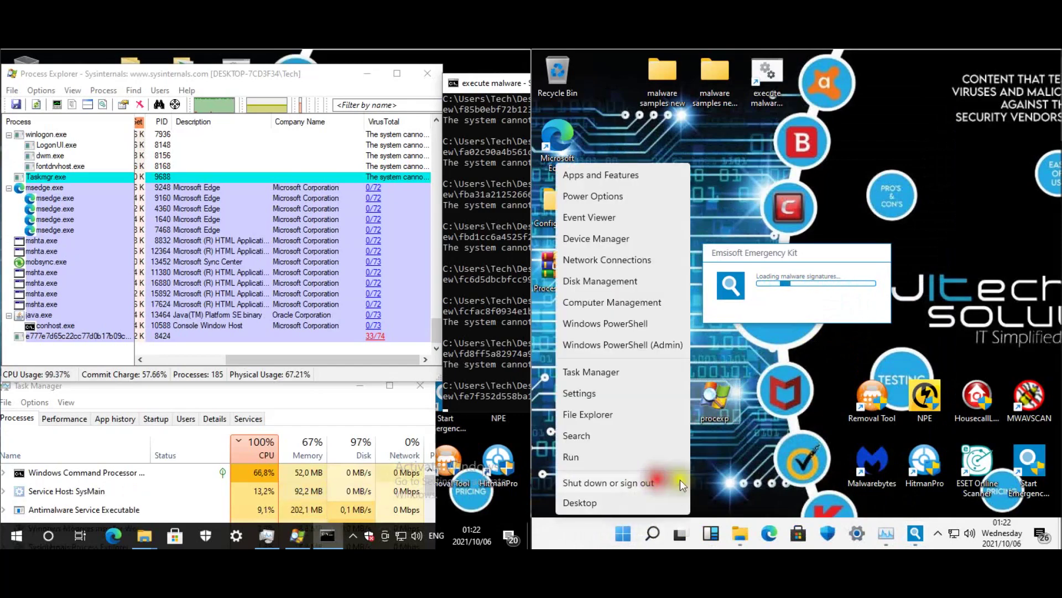
pyautogui.moveTo(672, 482)
pyautogui.click(815, 379)
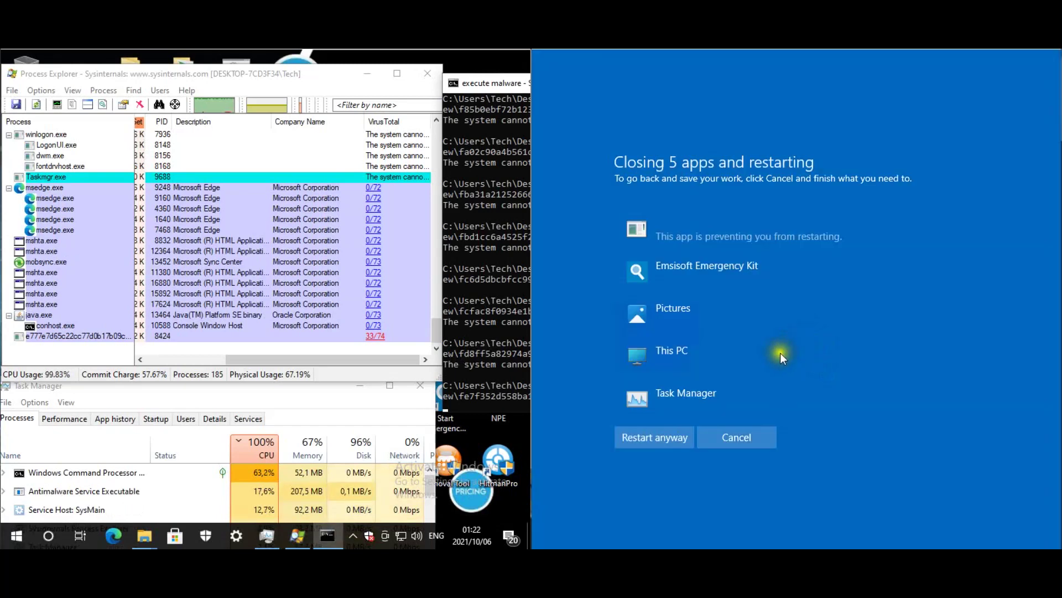
pyautogui.click(653, 438)
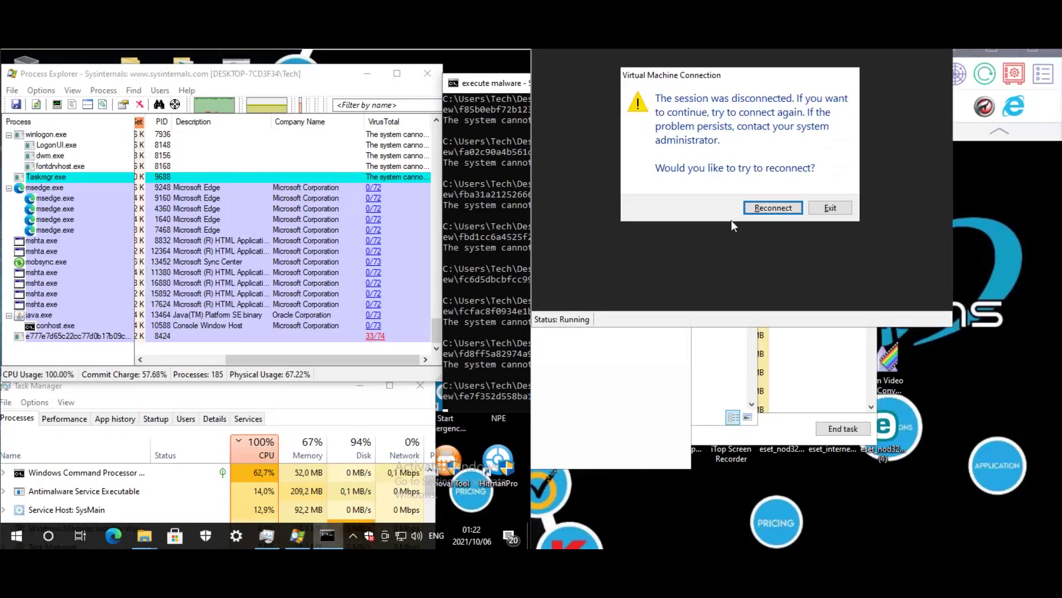
pyautogui.click(791, 208)
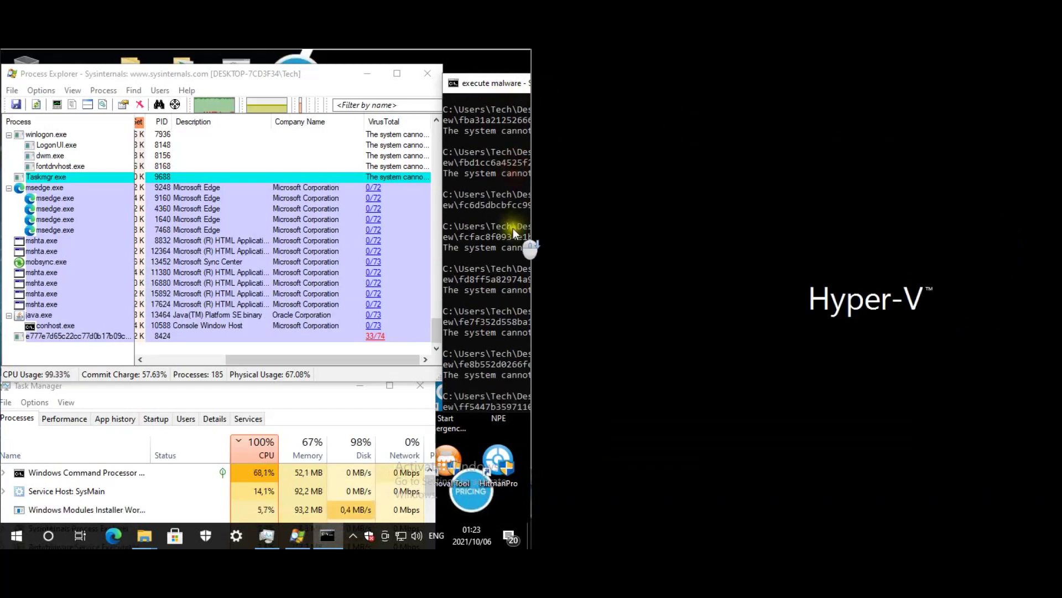
# Review the running processes and their VirusTotal ratings in Process Explorer on Windows 10, down to the end of the list.
pyautogui.click(244, 74)
pyautogui.scroll(20, 350, 277)
pyautogui.scroll(-20, 350, 282)
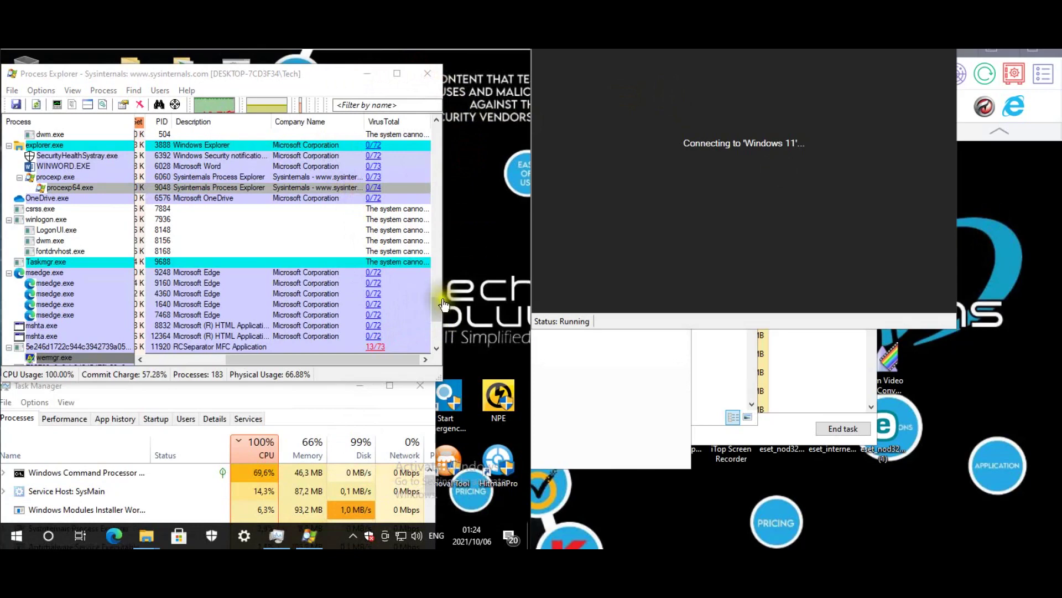
pyautogui.click(441, 314)
pyautogui.scroll(-4, 443, 322)
pyautogui.moveTo(444, 322); pyautogui.dragTo(448, 347)
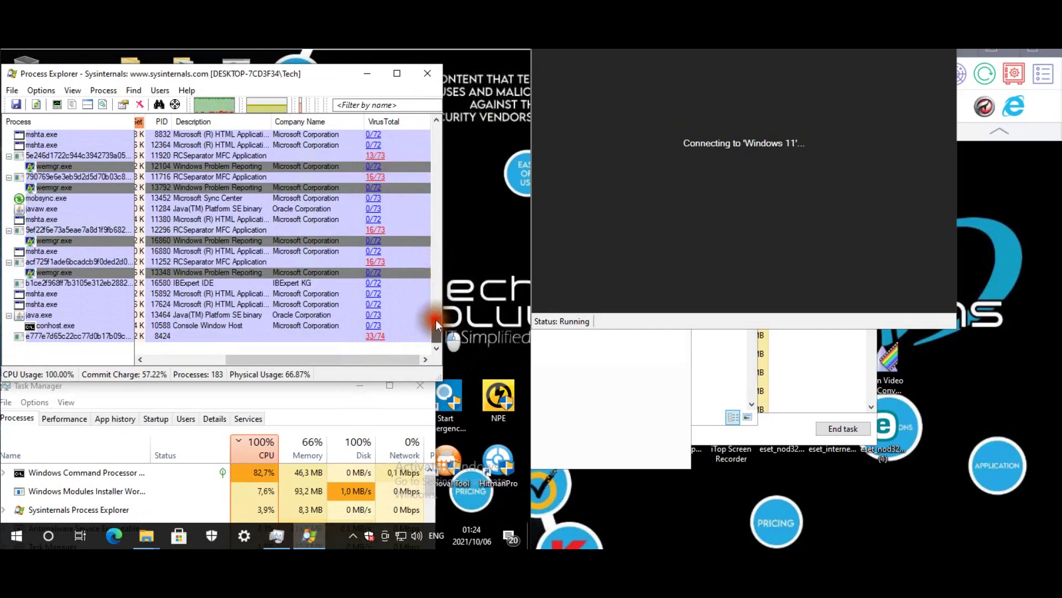
# Sign in to Windows 11 with the account password.
pyautogui.scroll(9, 437, 310)
pyautogui.moveTo(435, 264); pyautogui.dragTo(440, 359)
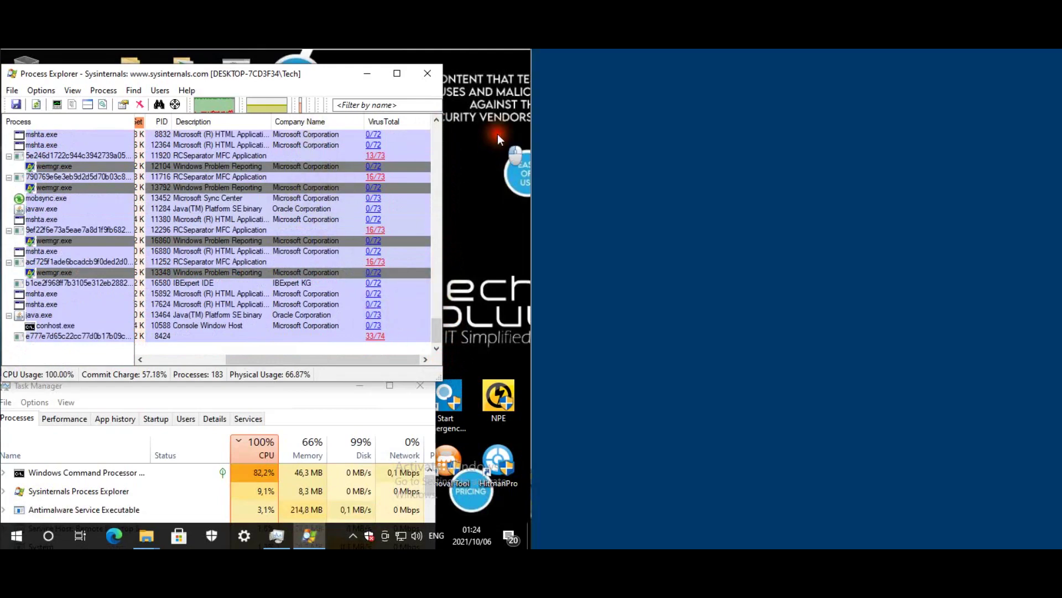
pyautogui.click(498, 135)
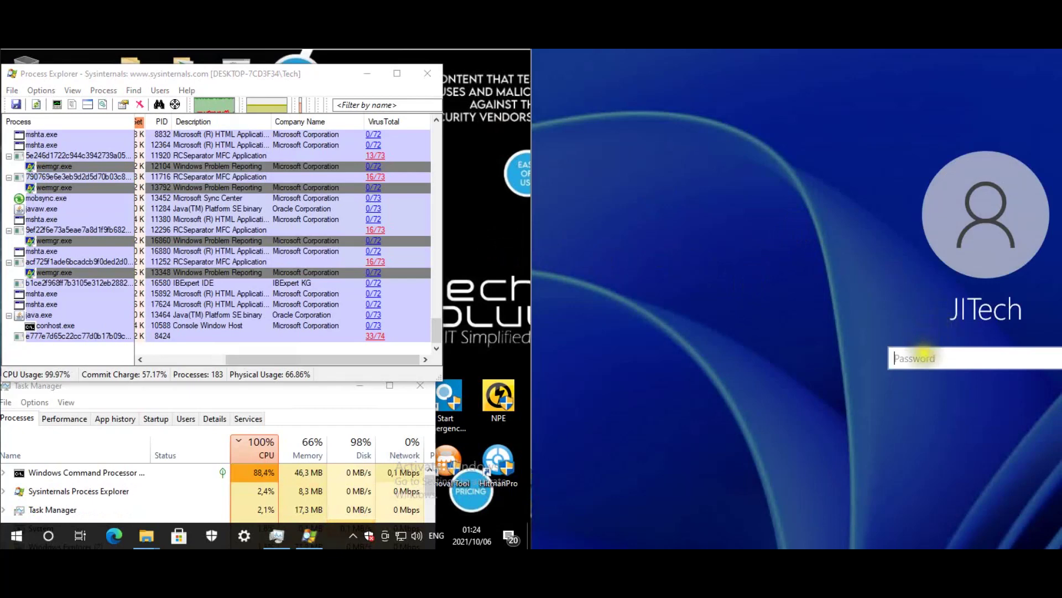
pyautogui.write('••••••')
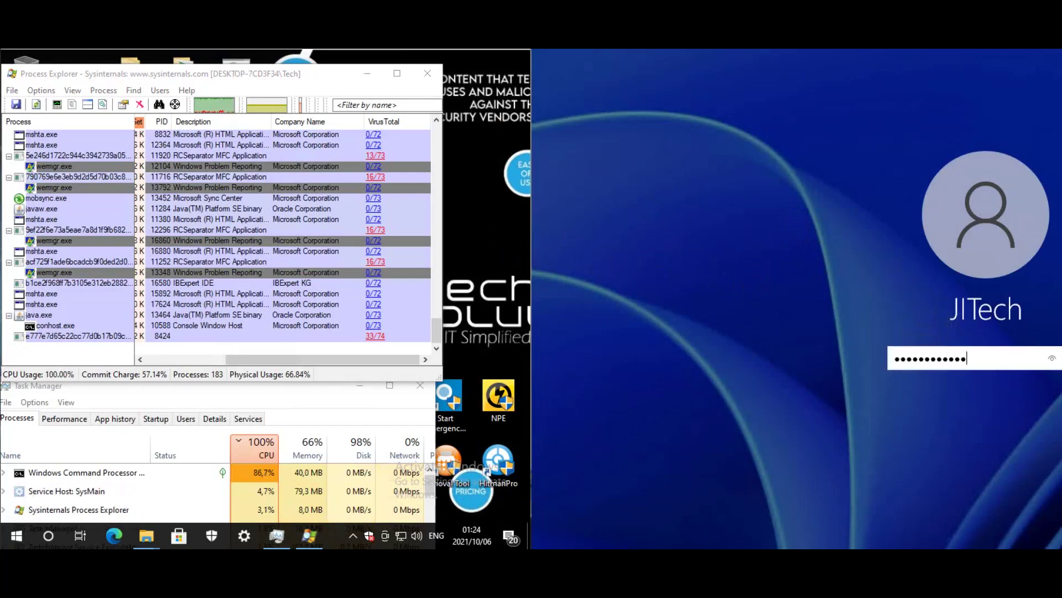
pyautogui.press('Return')
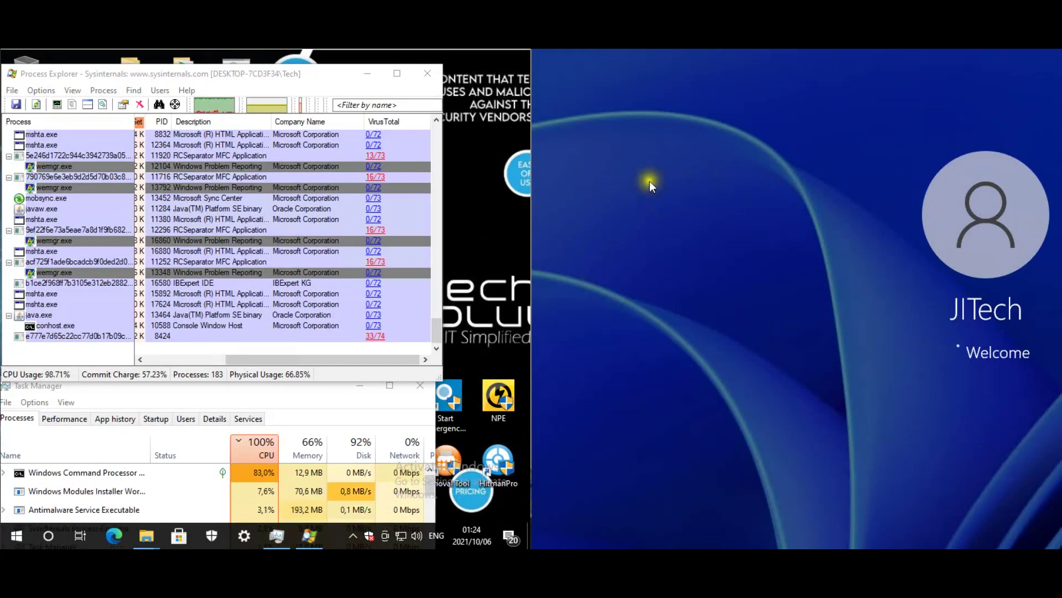
pyautogui.click(608, 198)
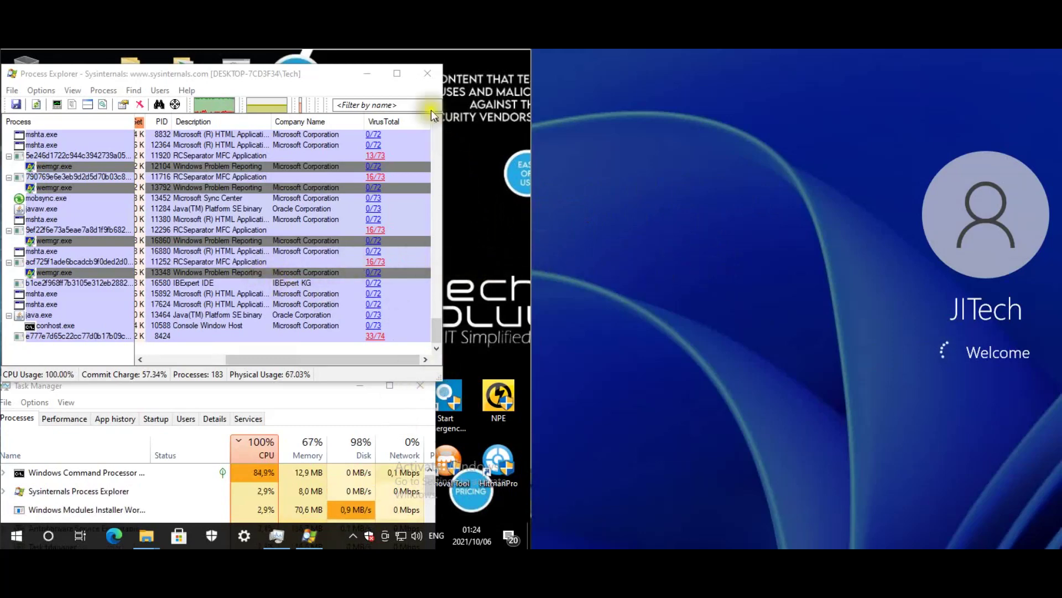
# Close Process Explorer, Task Manager and the open File Explorer windows on Windows 10.
pyautogui.click(429, 75)
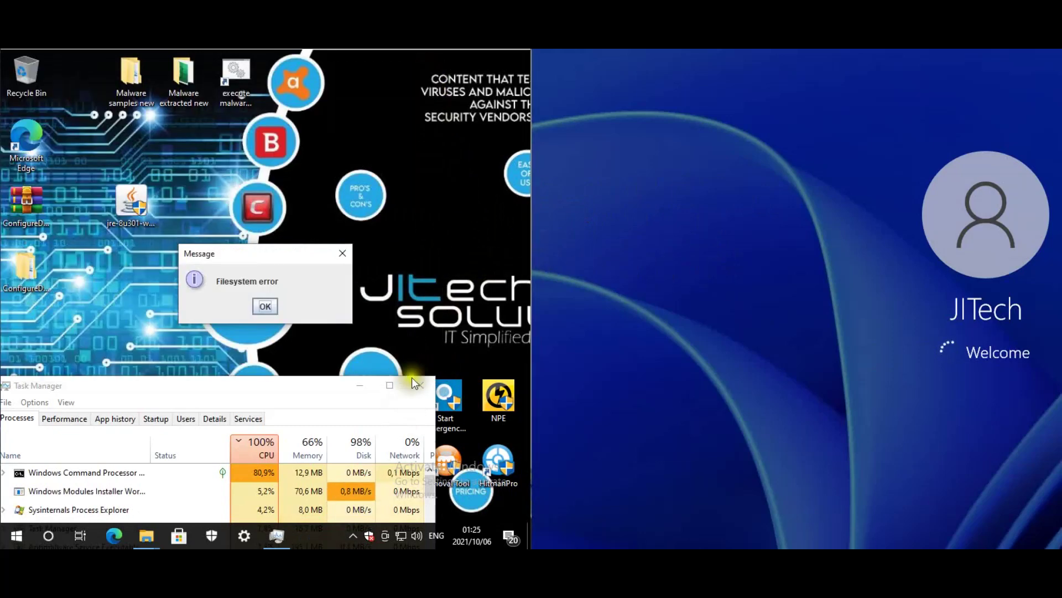
pyautogui.moveTo(321, 386); pyautogui.dragTo(320, 194)
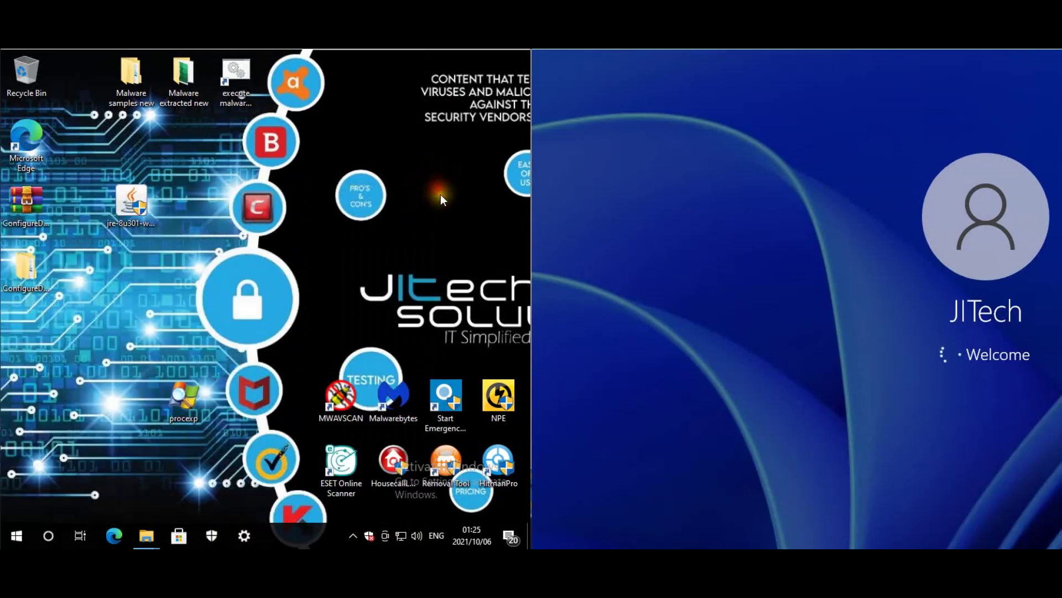
pyautogui.moveTo(147, 534)
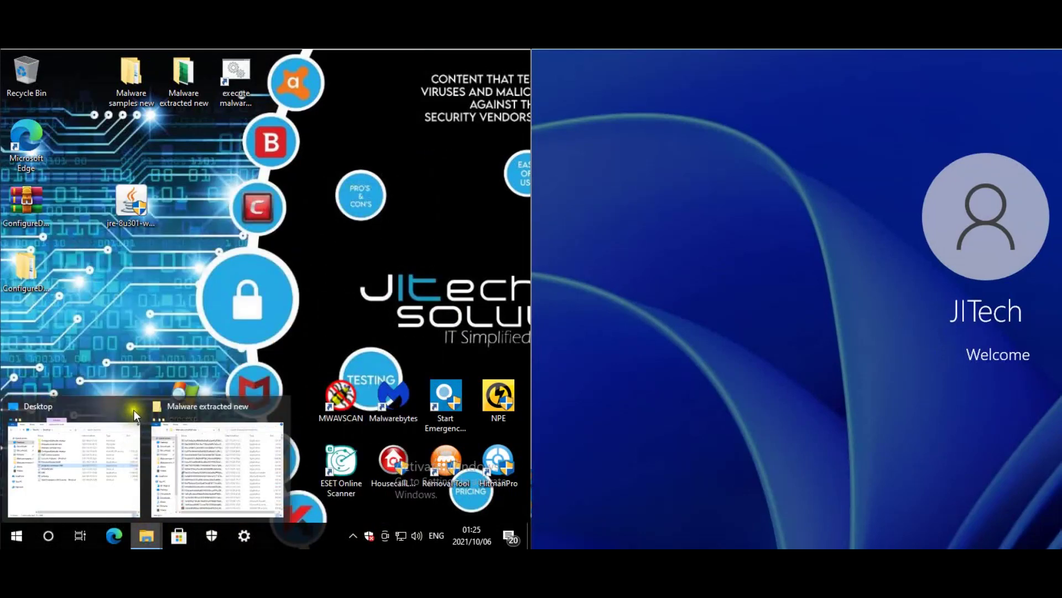
pyautogui.click(135, 407)
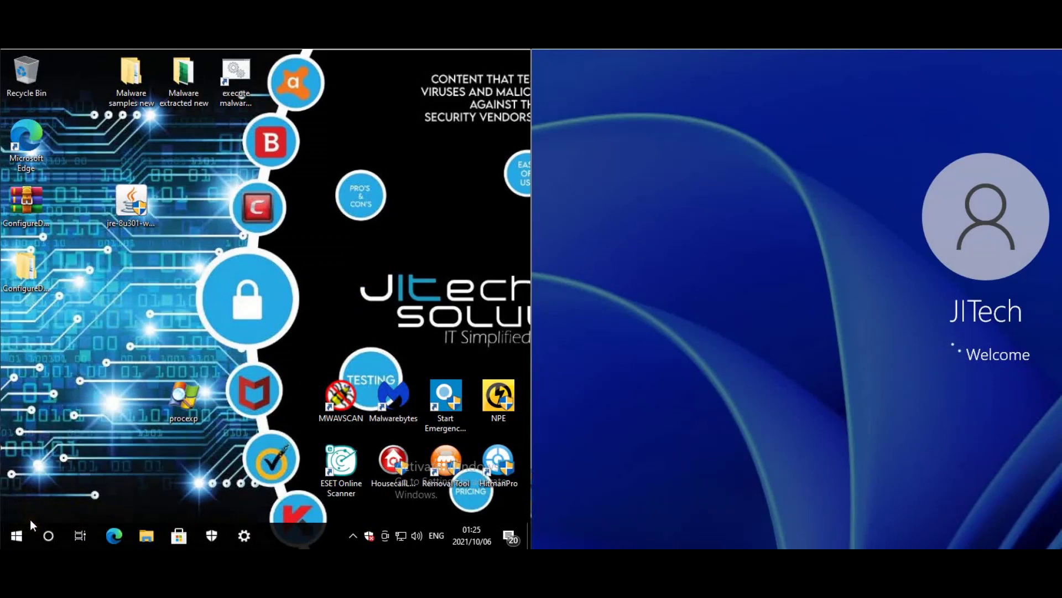
# Restart Windows 10.
pyautogui.rightClick(19, 534)
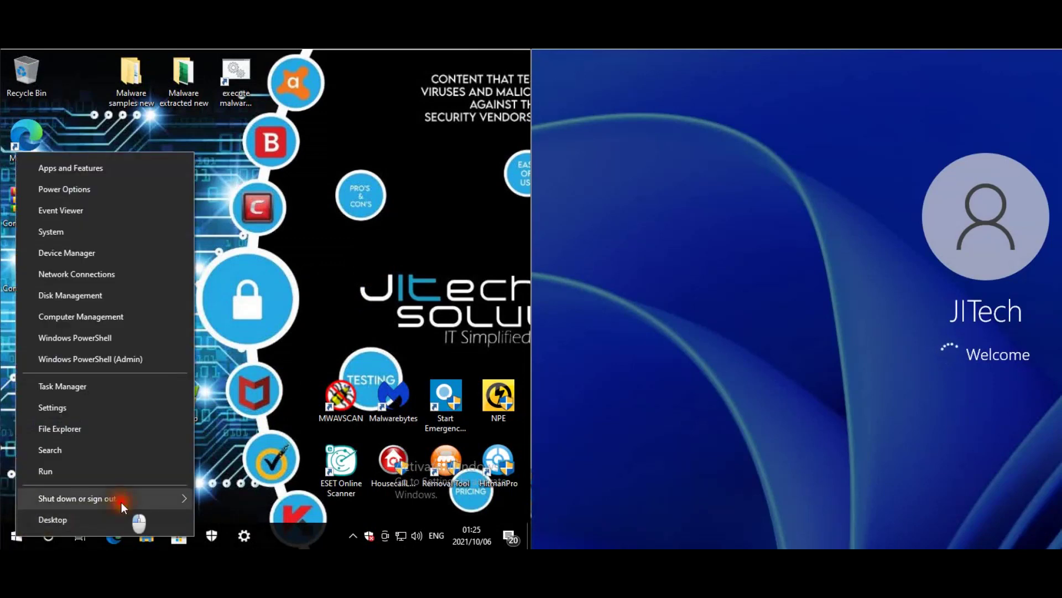
pyautogui.moveTo(121, 502)
pyautogui.click(227, 499)
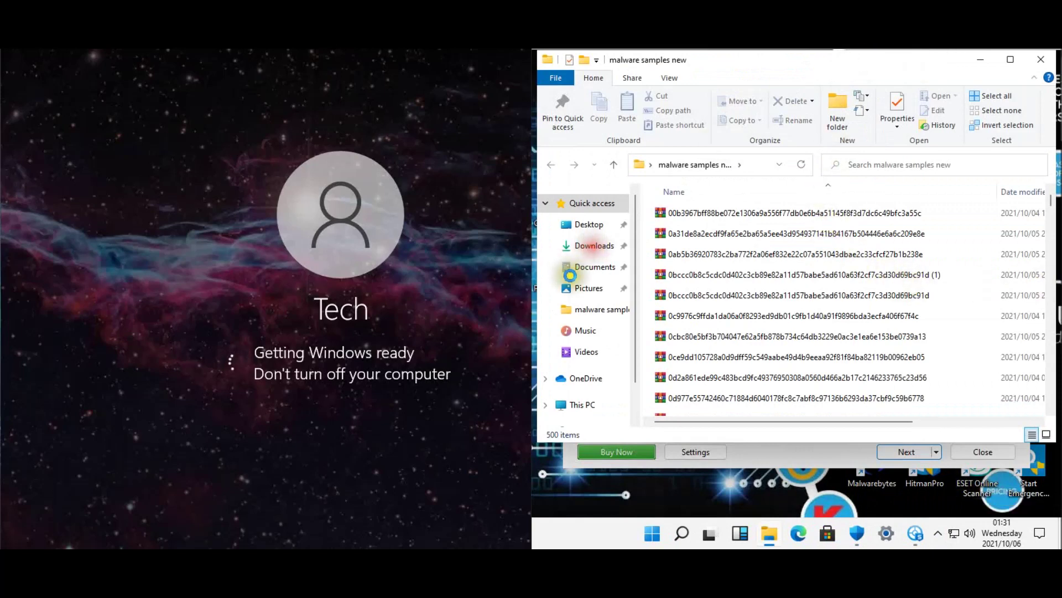
# Examine the folders and drives in This PC and the hidden tray icons on Windows 11.
pyautogui.click(580, 406)
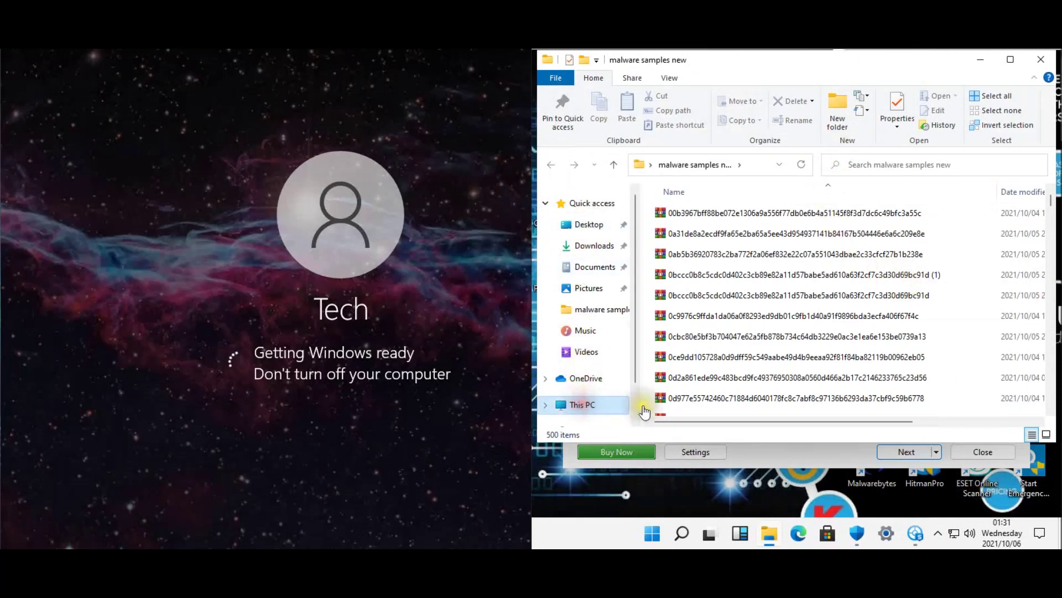
pyautogui.click(940, 535)
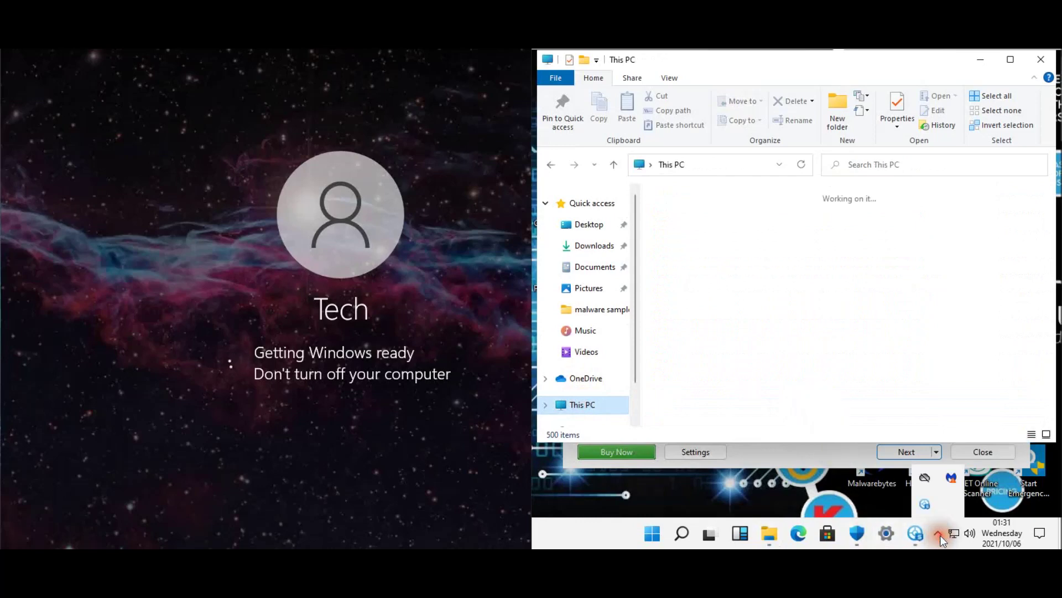
pyautogui.click(938, 534)
pyautogui.click(955, 535)
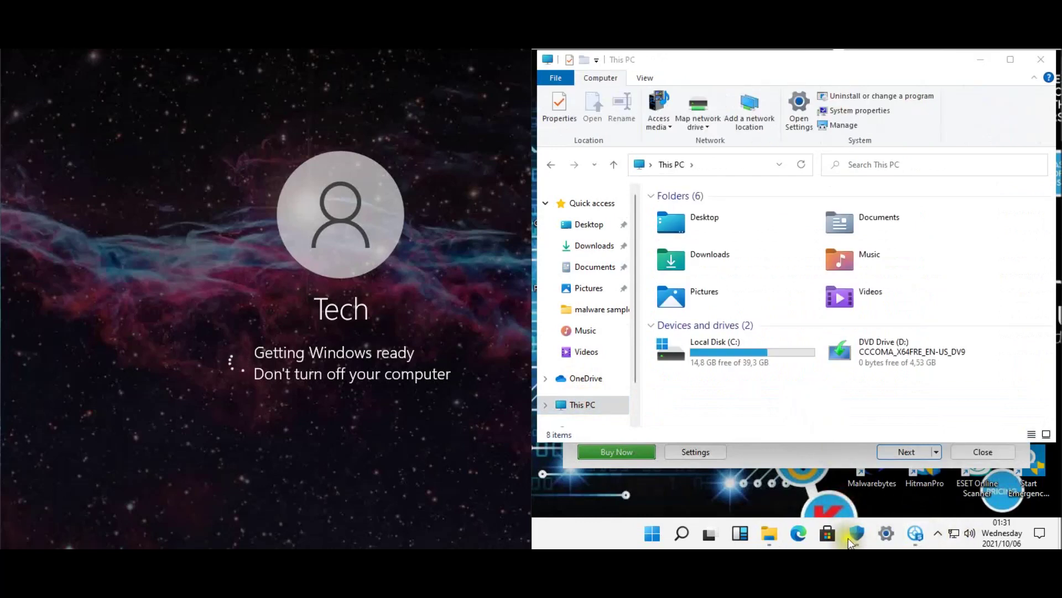
pyautogui.click(747, 215)
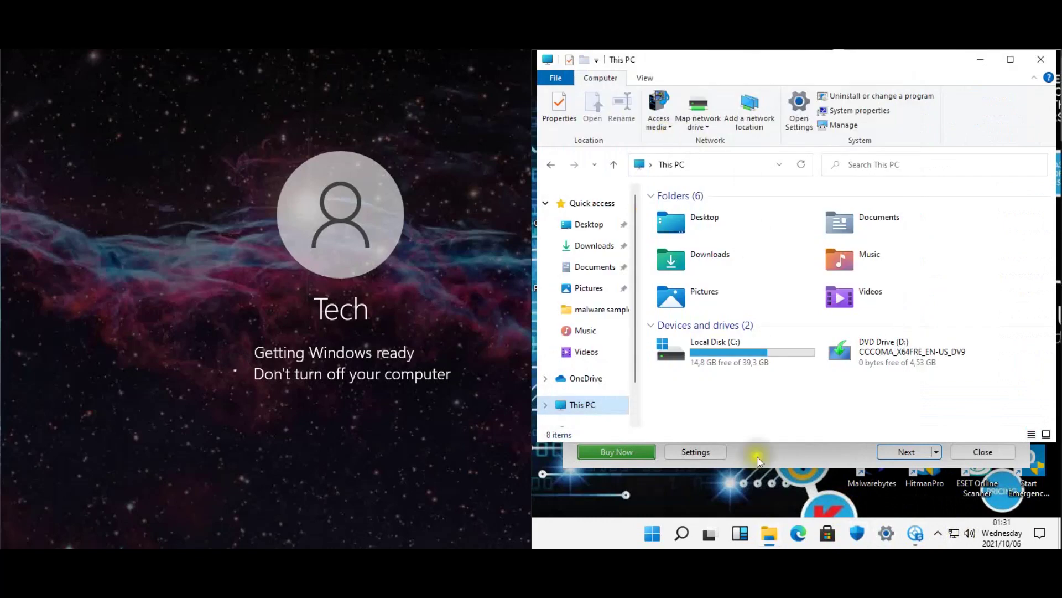
# Try to open Windows Security on Windows 11, and dismiss its notice.
pyautogui.click(854, 531)
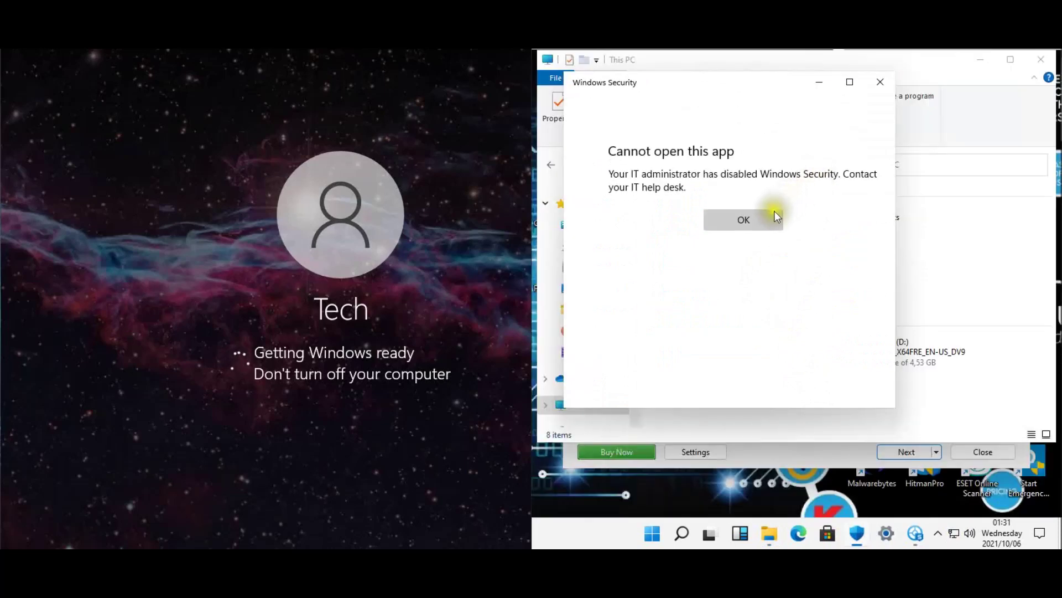
pyautogui.click(775, 216)
pyautogui.click(891, 357)
pyautogui.click(969, 408)
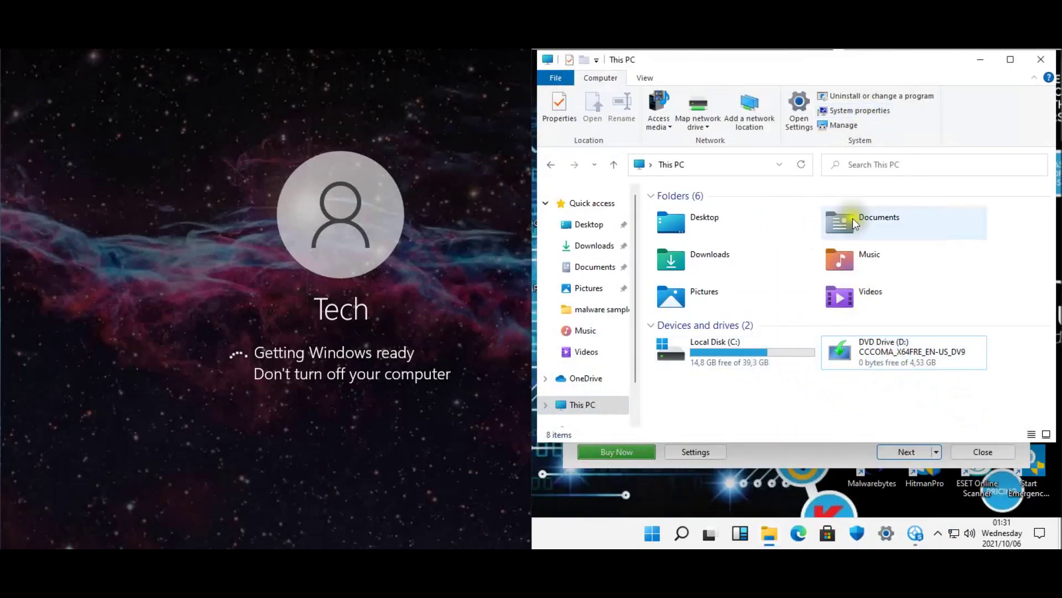
# Inspect the files in the Documents and Pictures folders on Windows 11.
pyautogui.click(594, 268)
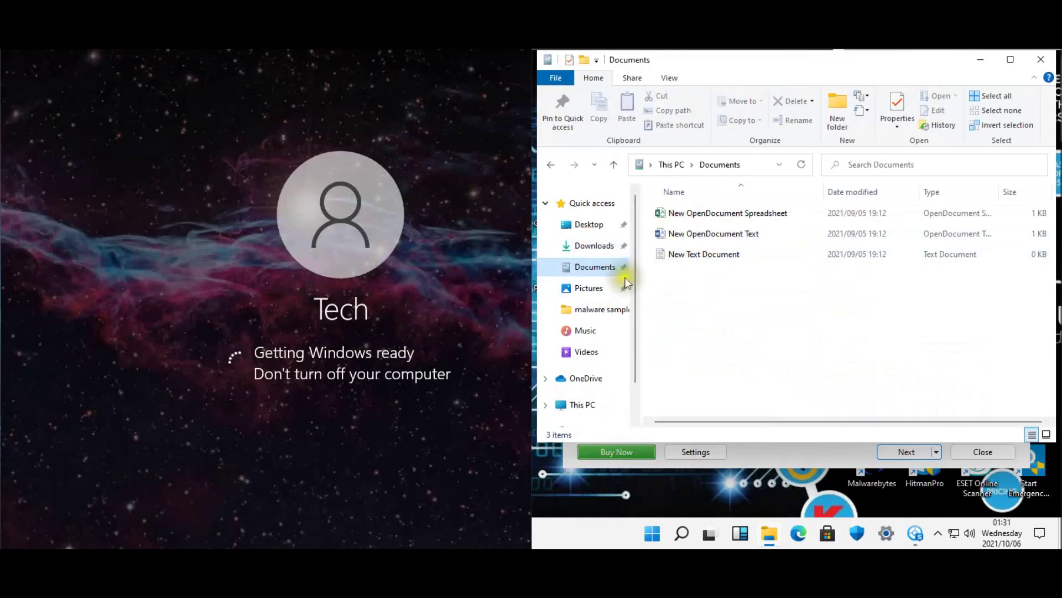
pyautogui.click(593, 289)
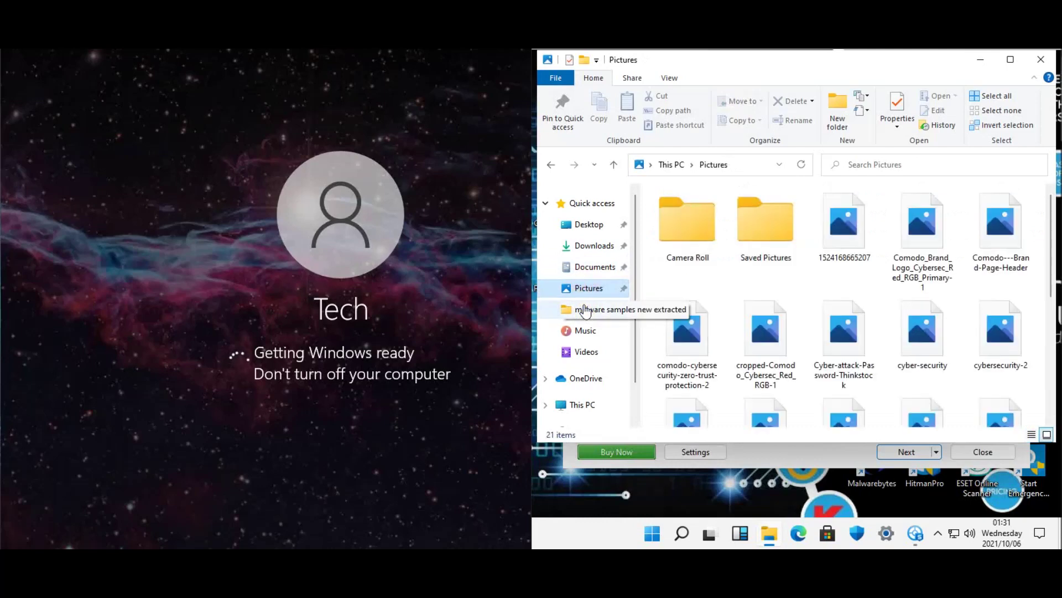
pyautogui.scroll(-5, 874, 315)
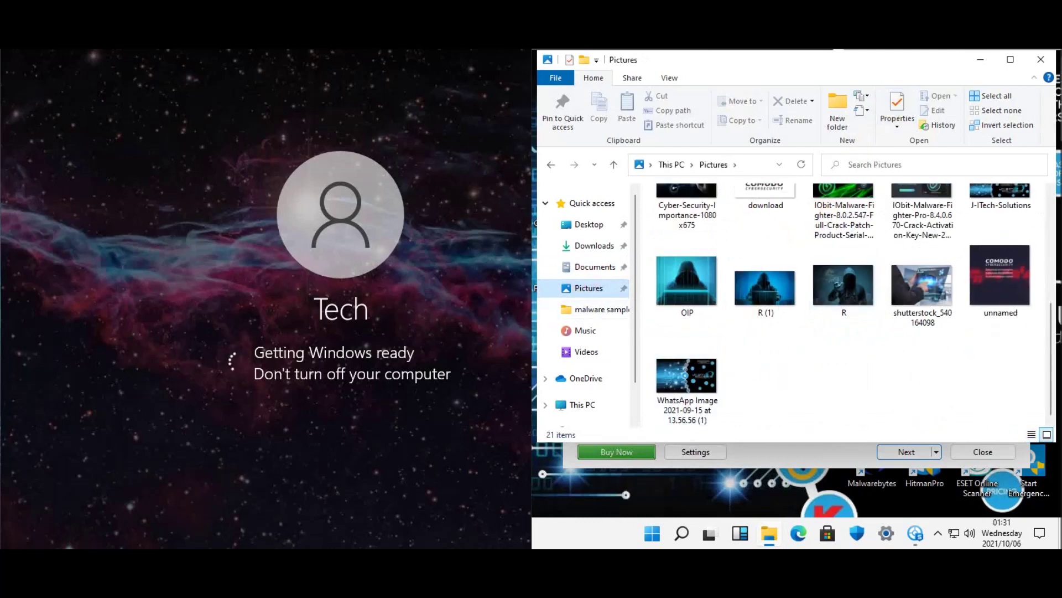
# Close File Explorer and proceed with the HitmanPro scan on Windows 11.
pyautogui.click(1040, 60)
pyautogui.click(895, 451)
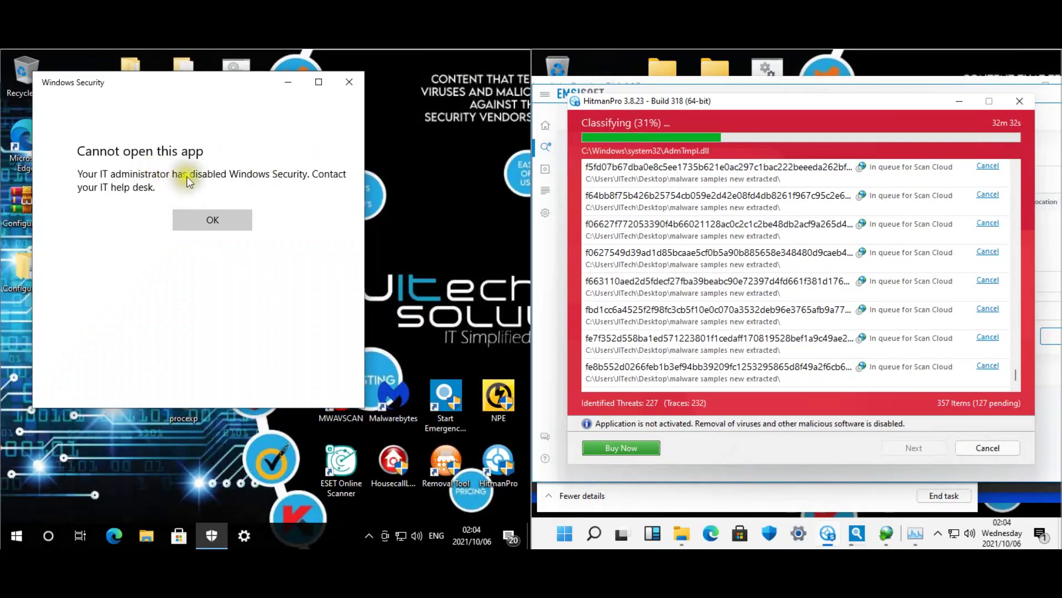
# Retry opening Windows Security on Windows 10, dismiss its notice, and launch HitmanPro.
pyautogui.click(248, 219)
pyautogui.click(210, 535)
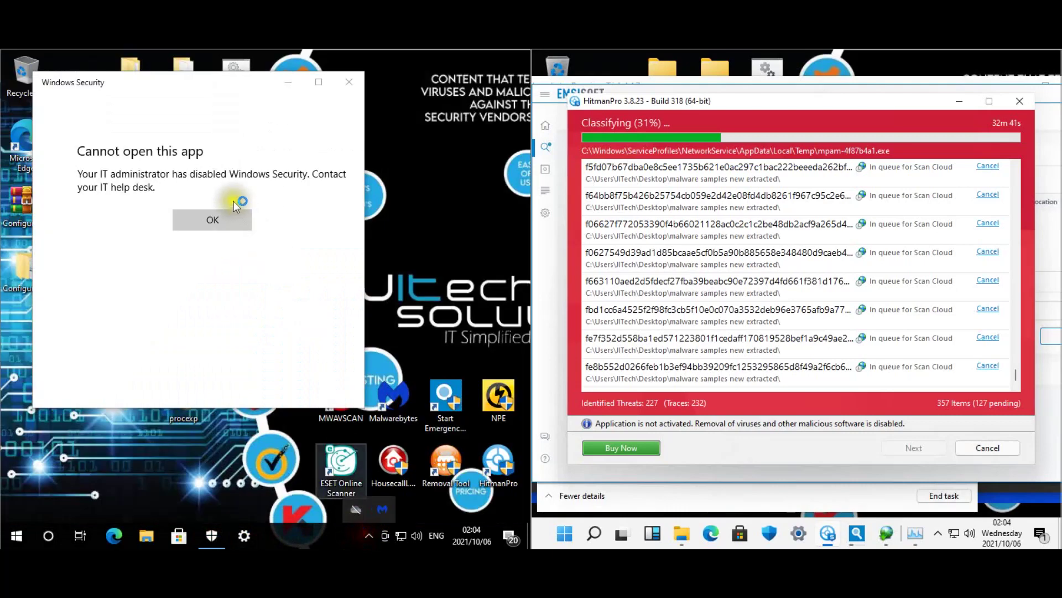
pyautogui.click(231, 223)
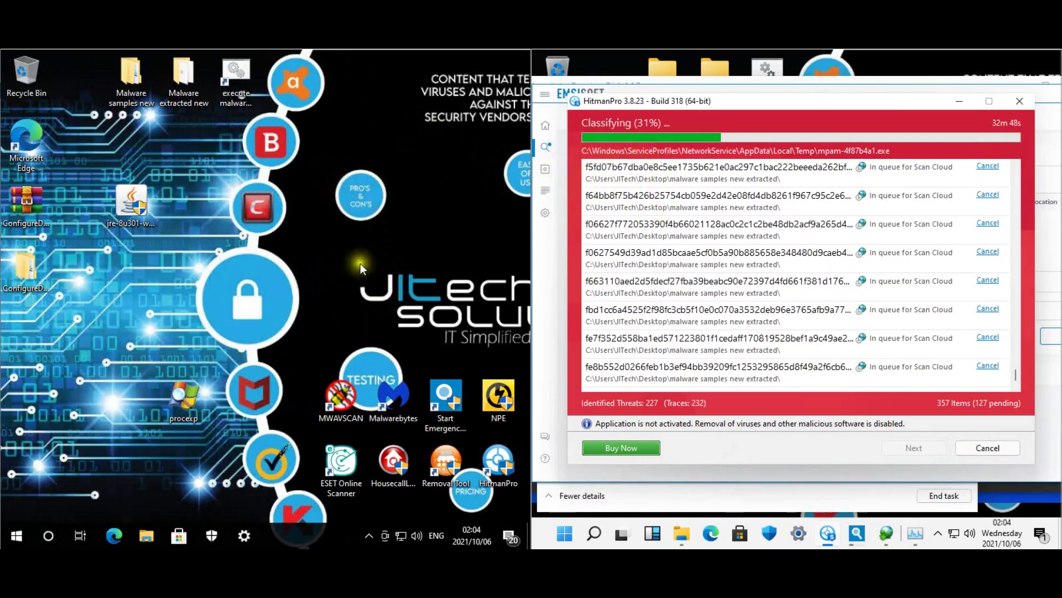
pyautogui.click(502, 479)
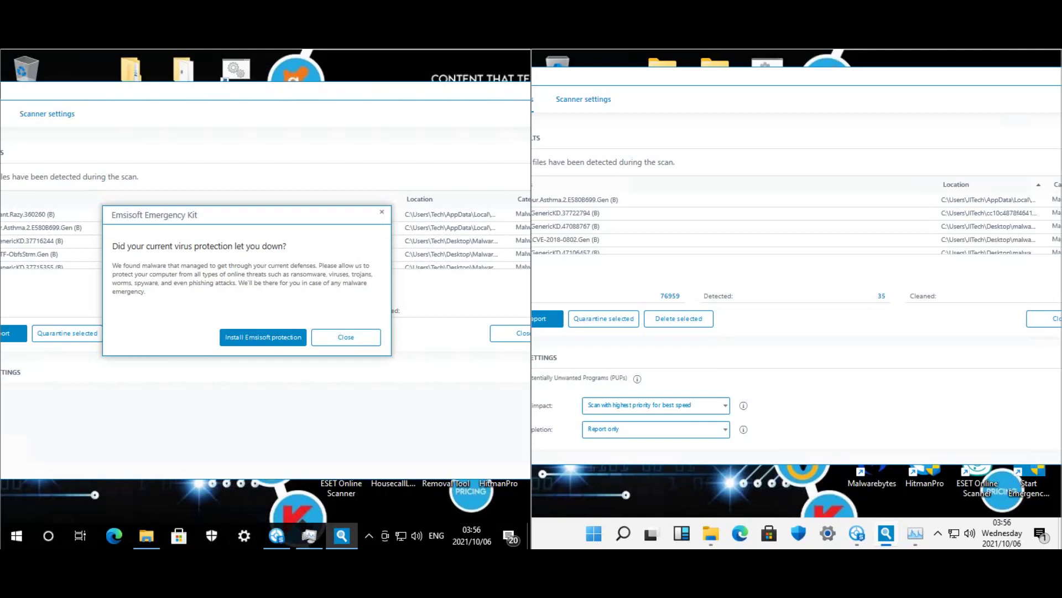
# Dismiss the Emsisoft Emergency Kit offer on Windows 10, and examine the threats and file locations in HitmanPro's scan results before closing it.
pyautogui.click(347, 337)
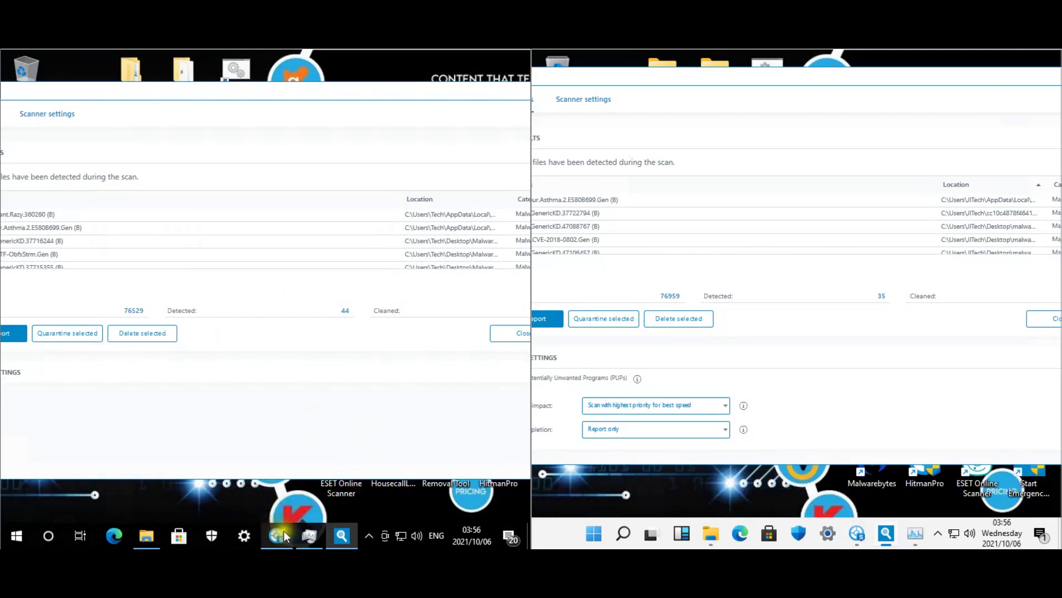
pyautogui.click(280, 535)
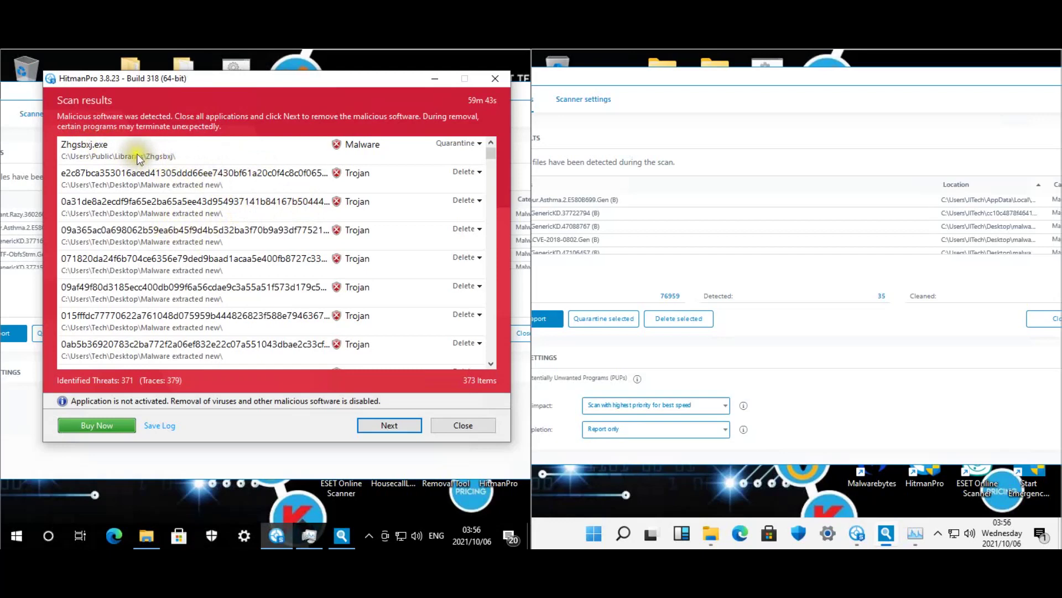
pyautogui.scroll(-10, 288, 234)
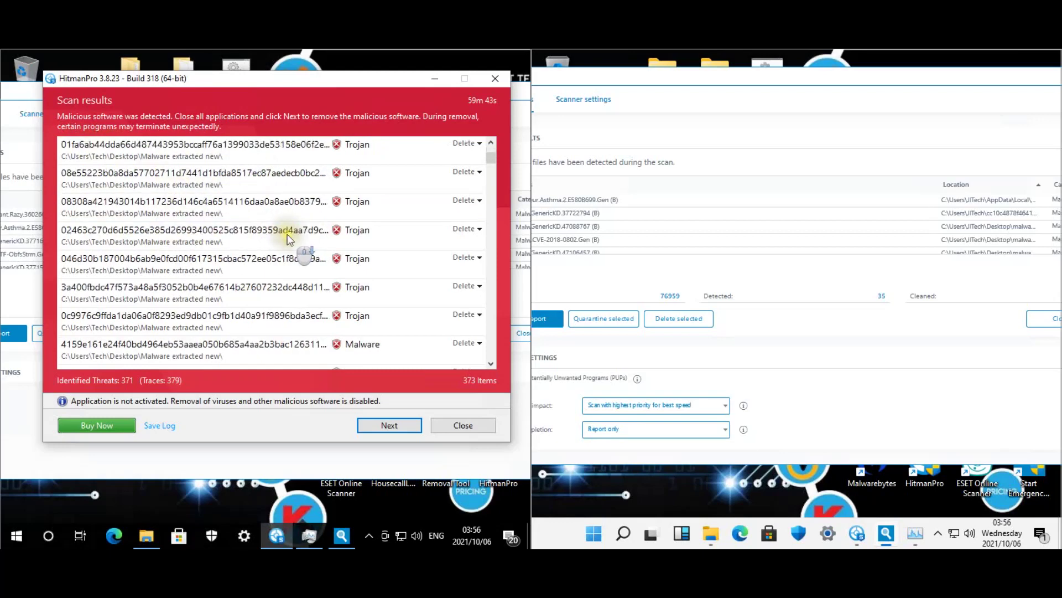
pyautogui.scroll(-15, 289, 239)
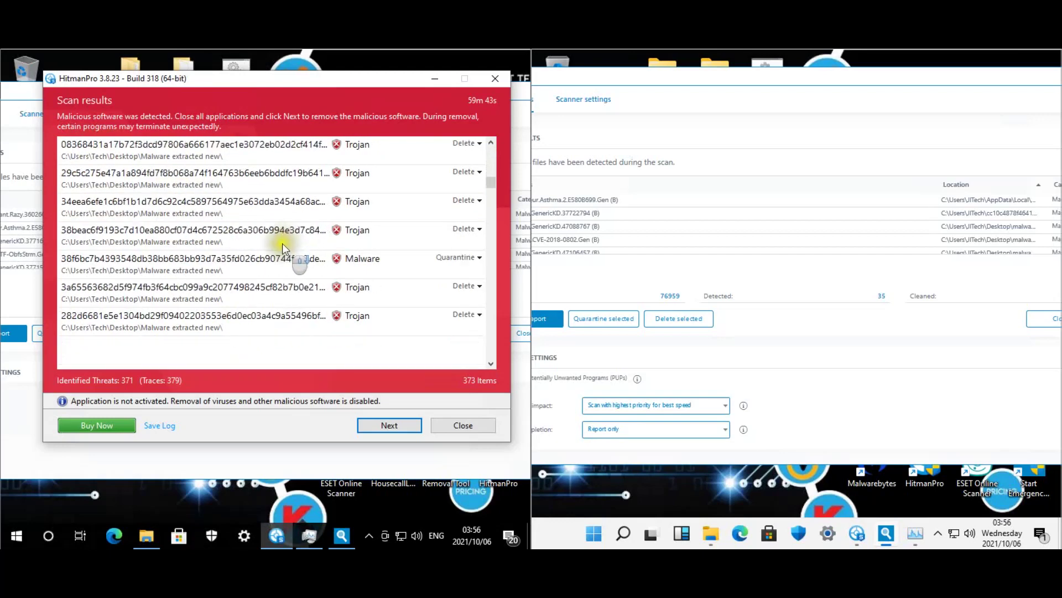
pyautogui.scroll(-8, 282, 250)
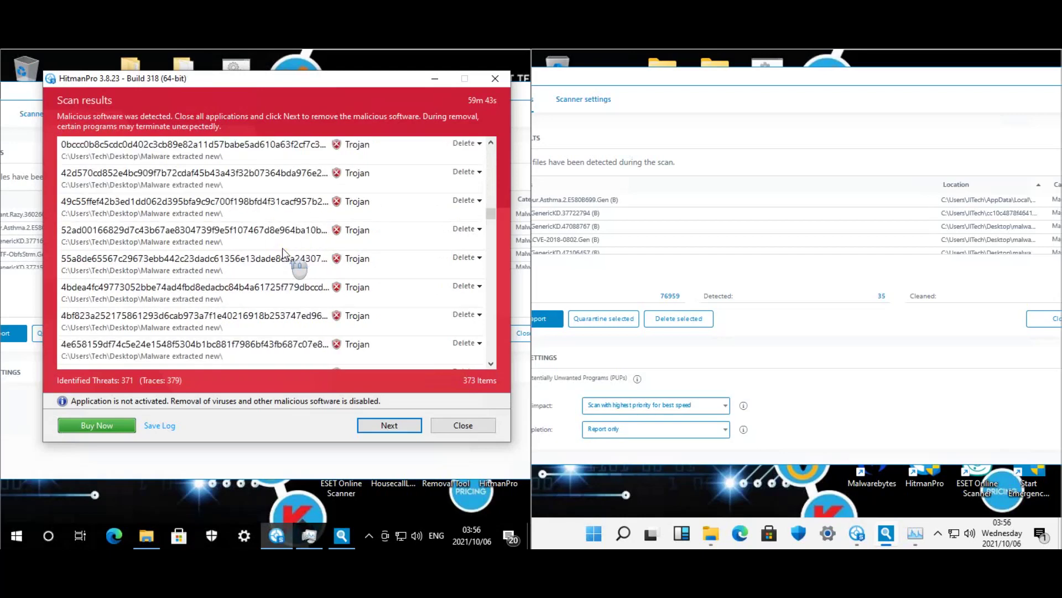
pyautogui.scroll(6, 288, 242)
pyautogui.scroll(-3, 287, 242)
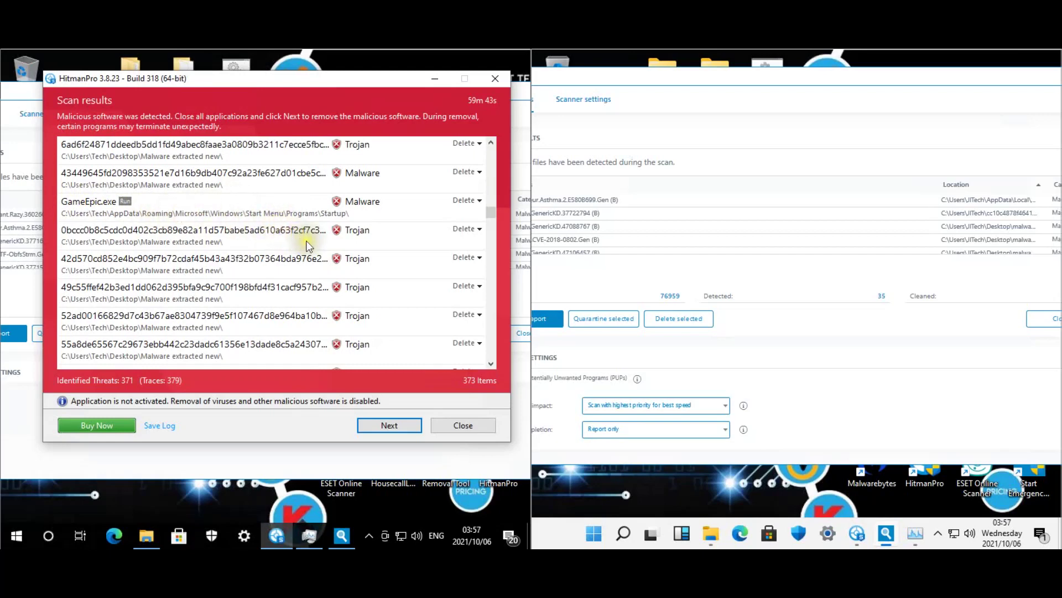
pyautogui.scroll(-4, 310, 243)
pyautogui.scroll(-6, 312, 245)
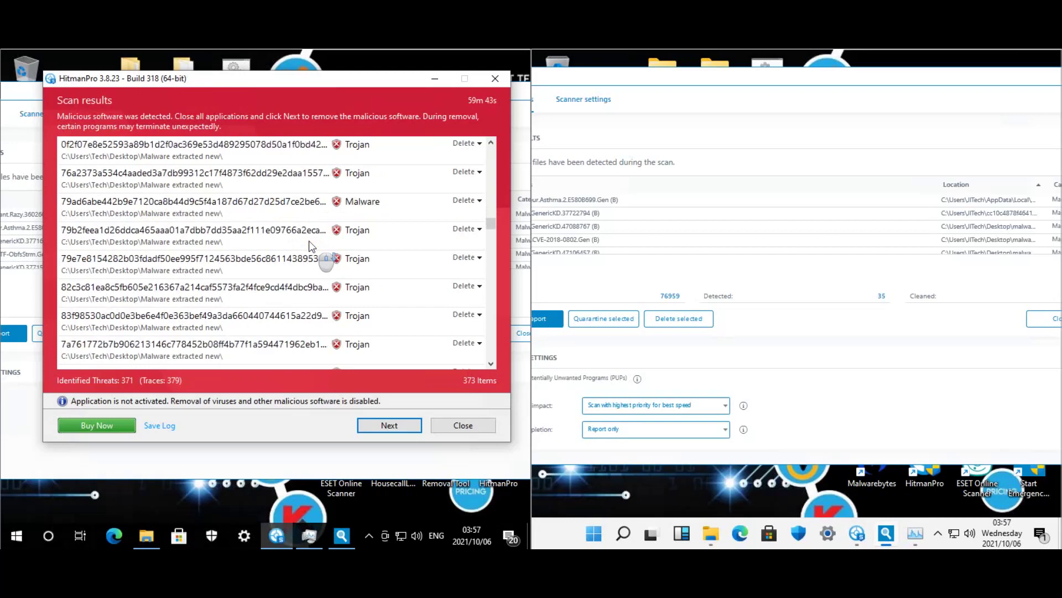
pyautogui.scroll(-8, 311, 245)
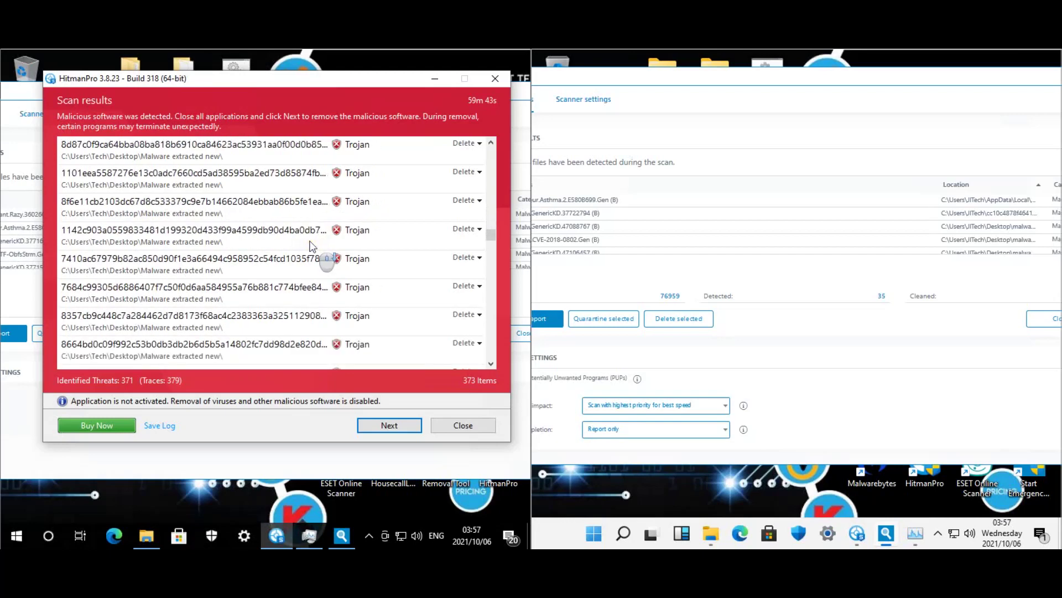
pyautogui.scroll(-8, 311, 245)
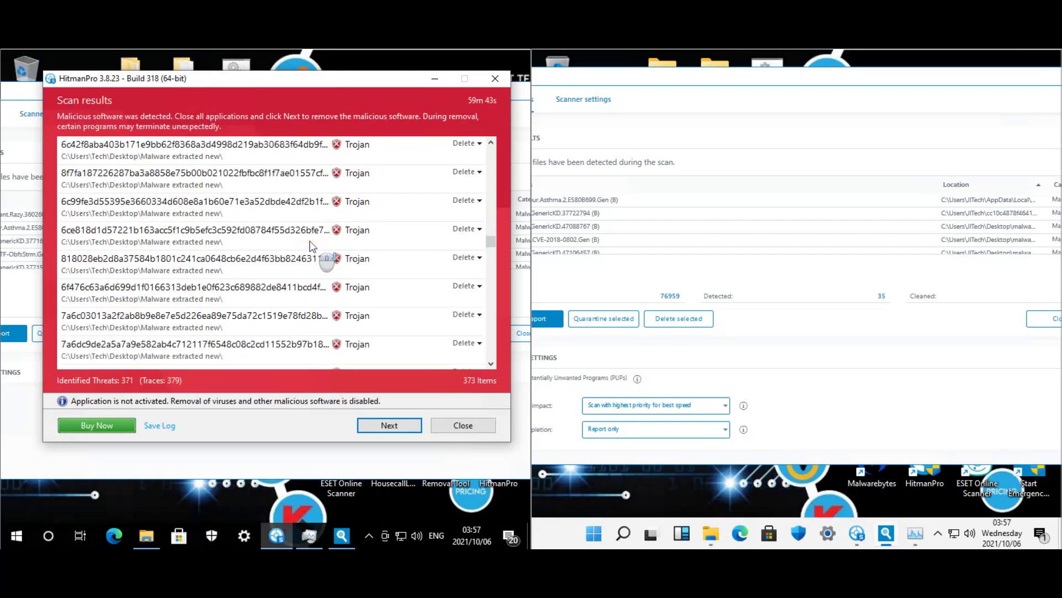
pyautogui.scroll(-8, 311, 245)
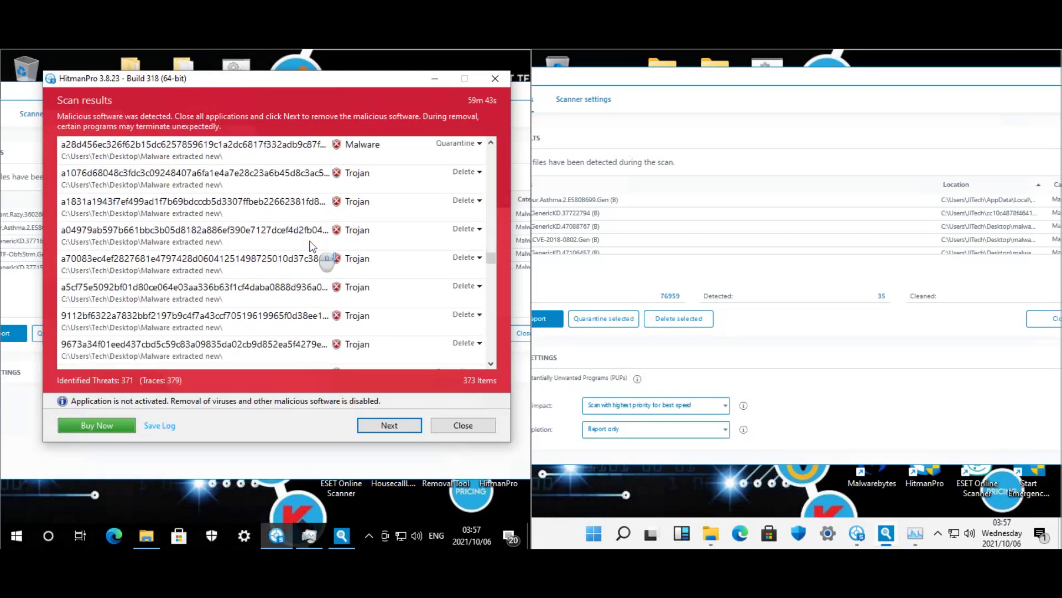
pyautogui.scroll(-8, 311, 245)
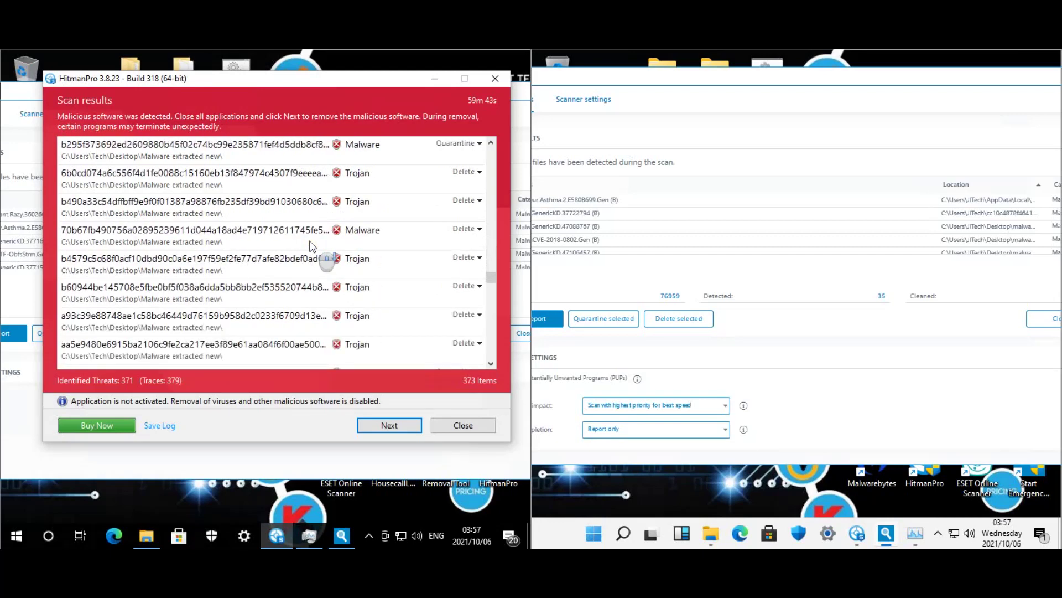
pyautogui.scroll(-8, 312, 245)
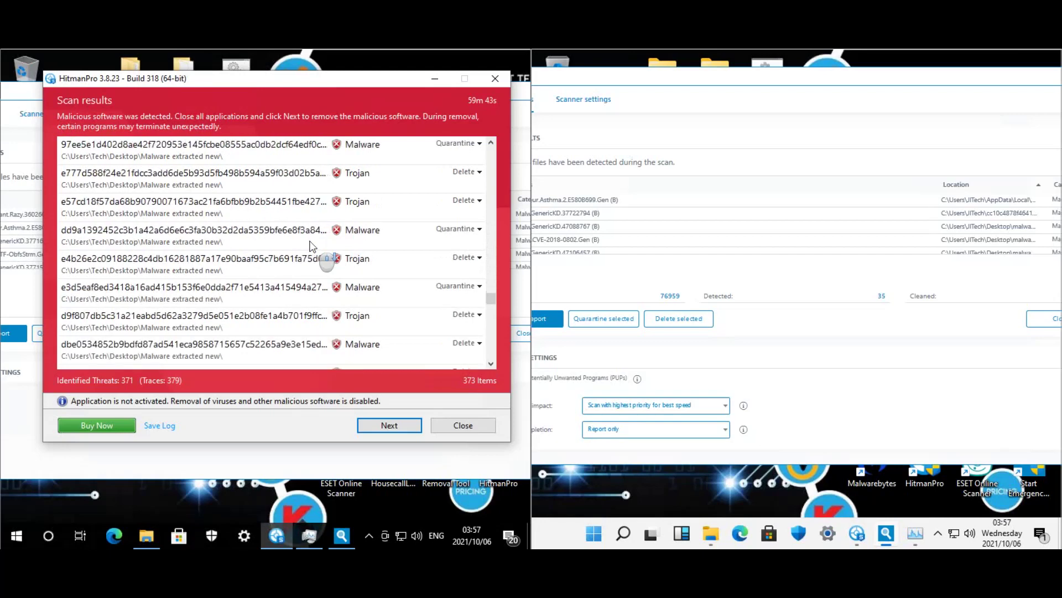
pyautogui.scroll(-8, 312, 245)
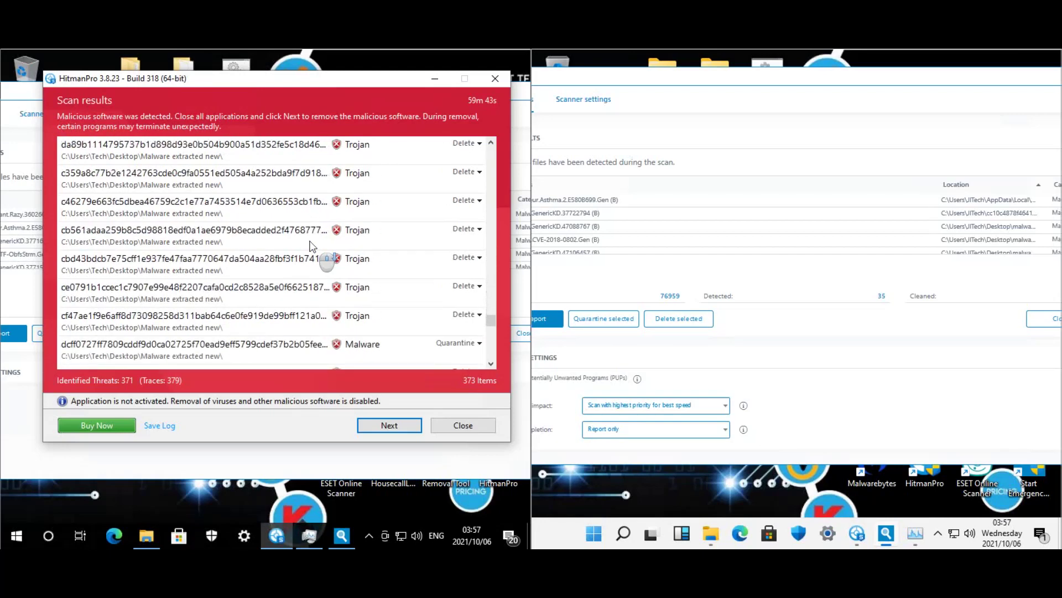
pyautogui.scroll(-6, 312, 245)
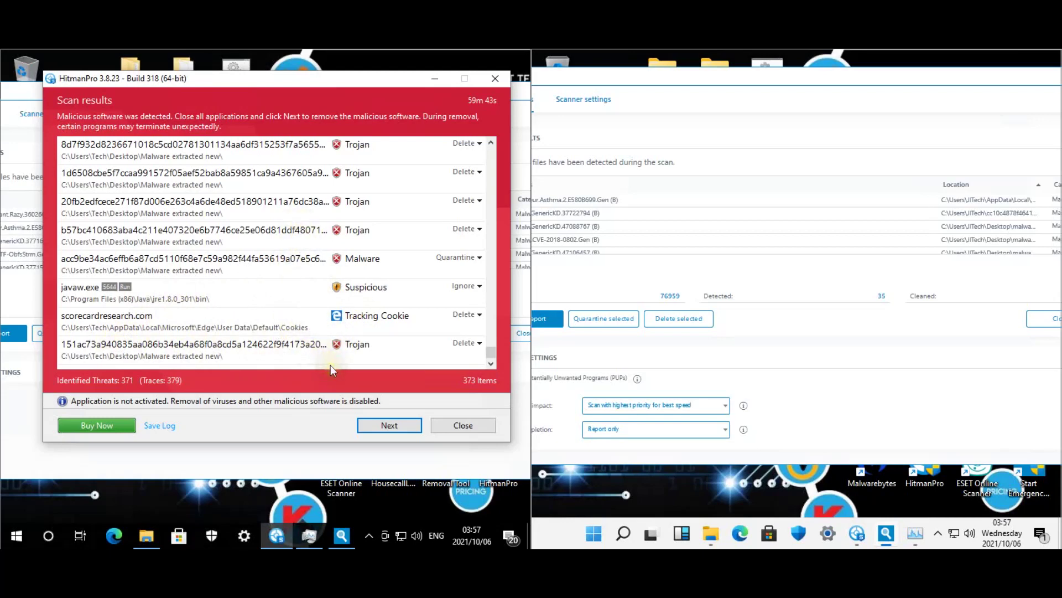
pyautogui.click(473, 427)
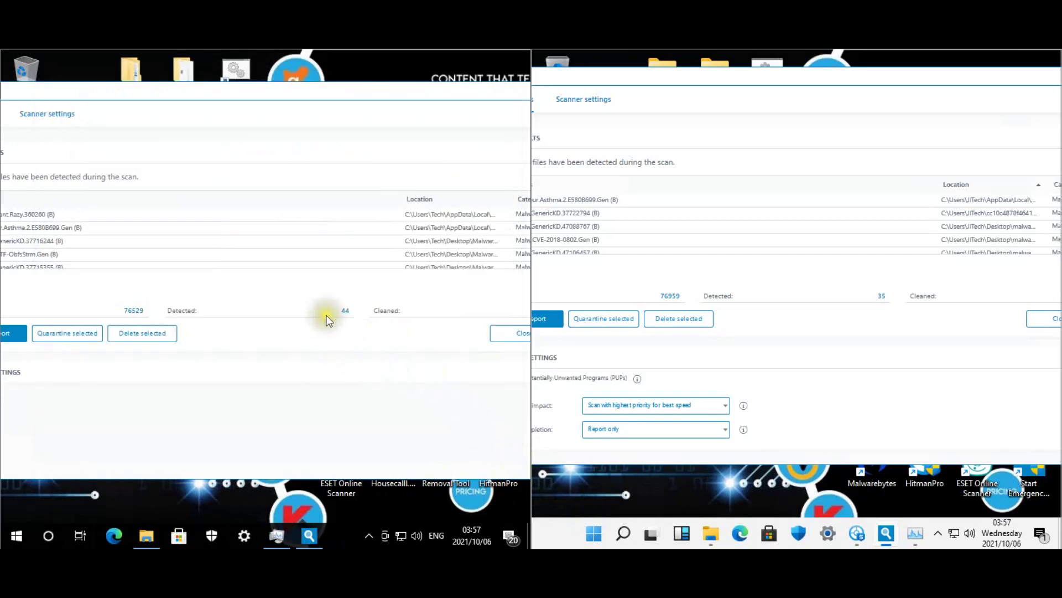
# Review the locations of the Emsisoft detections on Windows 10, and close Emsisoft Emergency Kit along with its protection offer.
pyautogui.moveTo(334, 90); pyautogui.dragTo(266, 82)
pyautogui.click(362, 190)
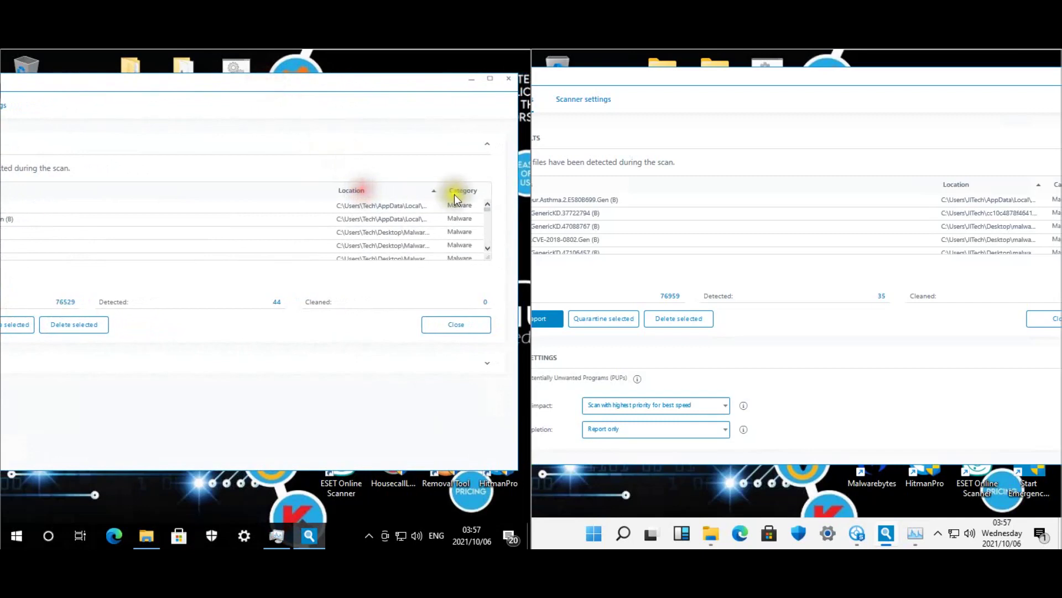
pyautogui.moveTo(455, 207)
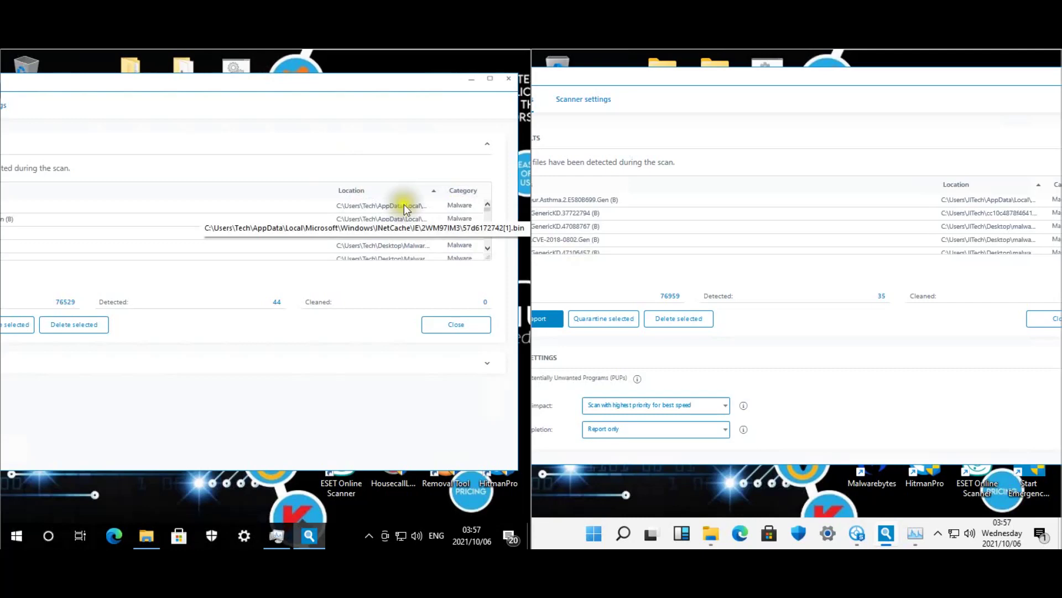
pyautogui.scroll(-1, 415, 226)
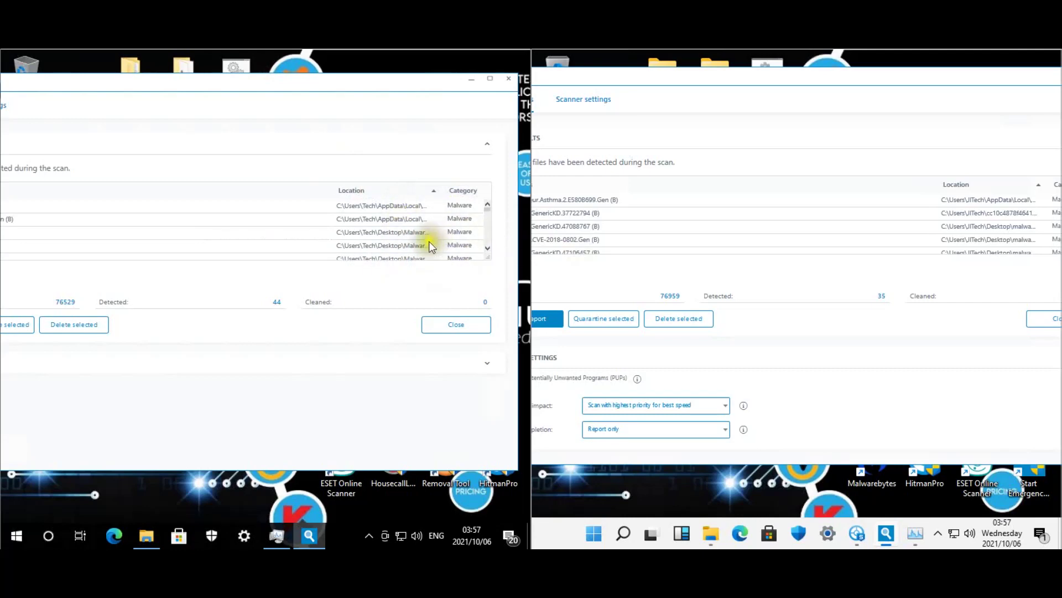
pyautogui.scroll(-1, 434, 238)
pyautogui.scroll(-1, 432, 239)
pyautogui.scroll(-2, 431, 235)
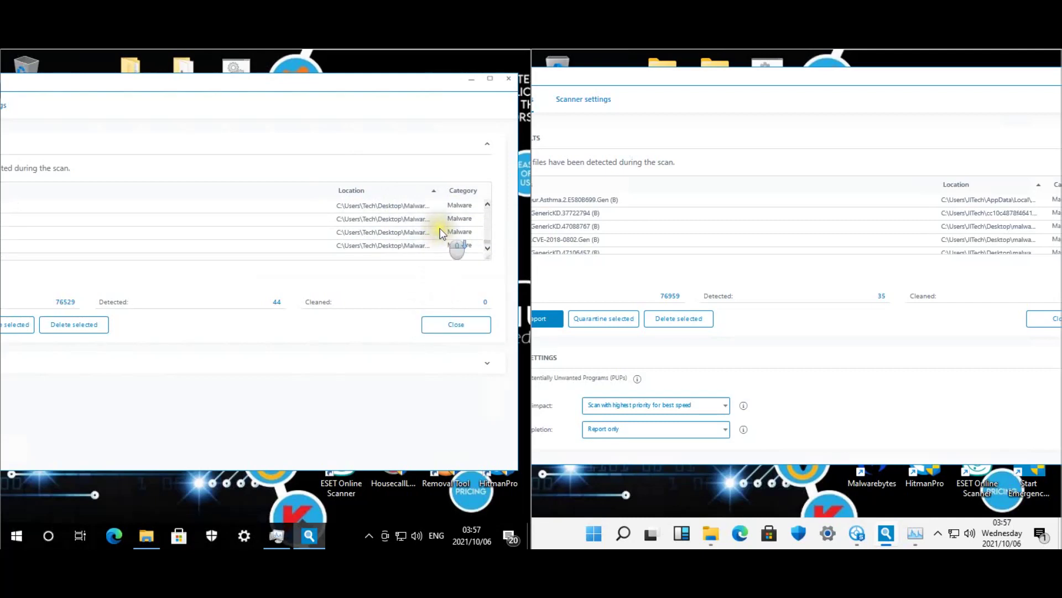
pyautogui.click(453, 331)
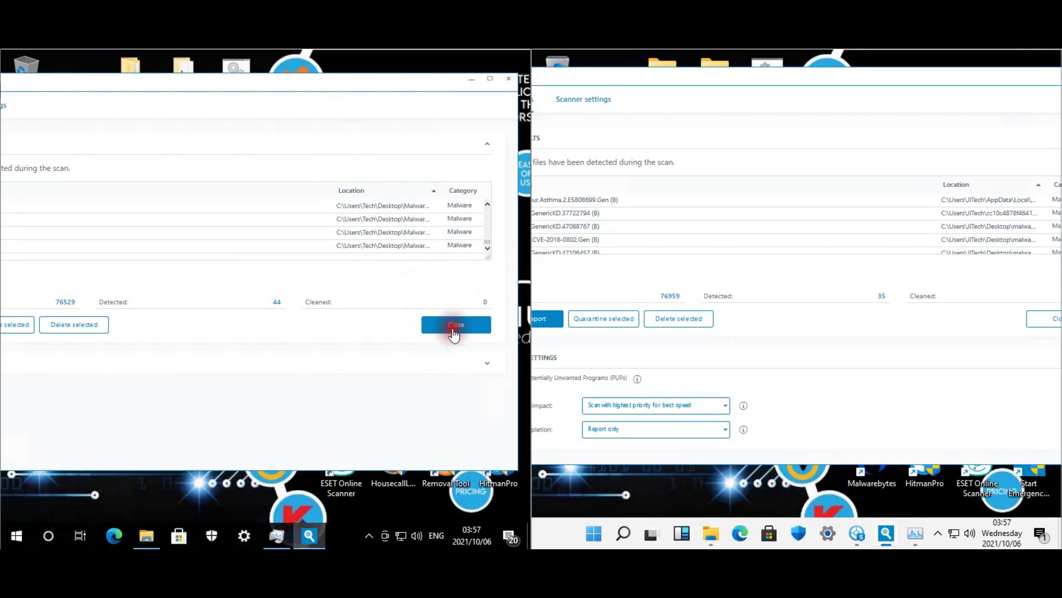
pyautogui.click(507, 81)
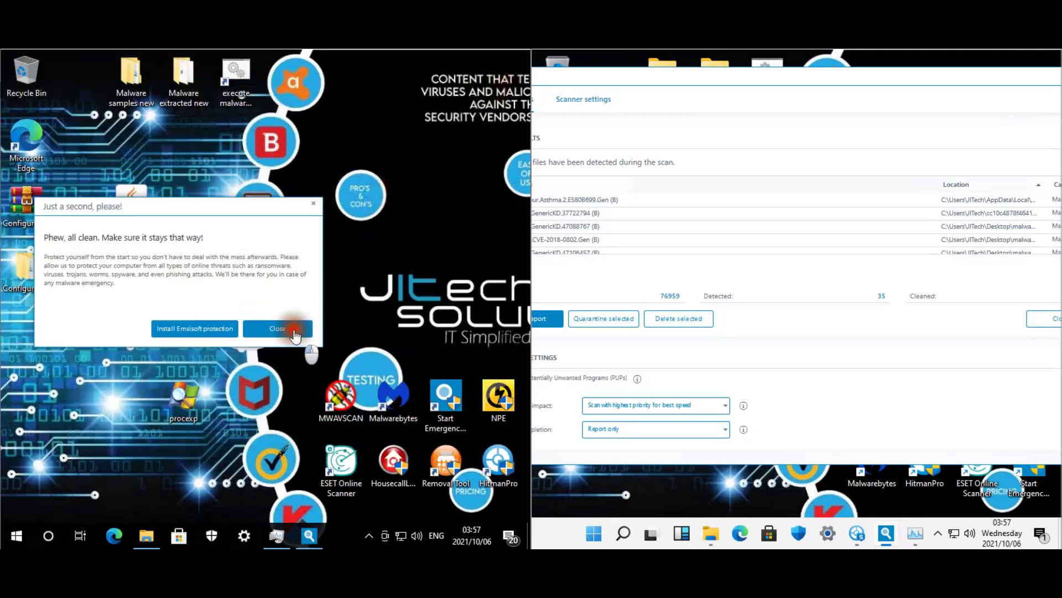
pyautogui.click(277, 327)
# Inspect the Documents, Pictures and malware folders on Windows 10 for the state of their files, and close File Explorer.
pyautogui.doubleClick(128, 83)
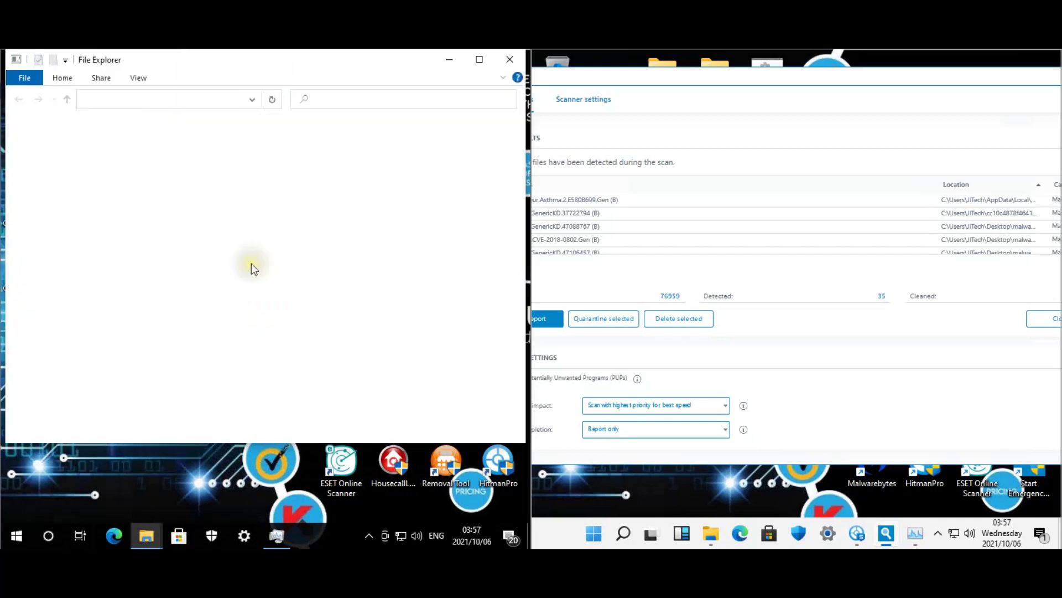
pyautogui.click(47, 302)
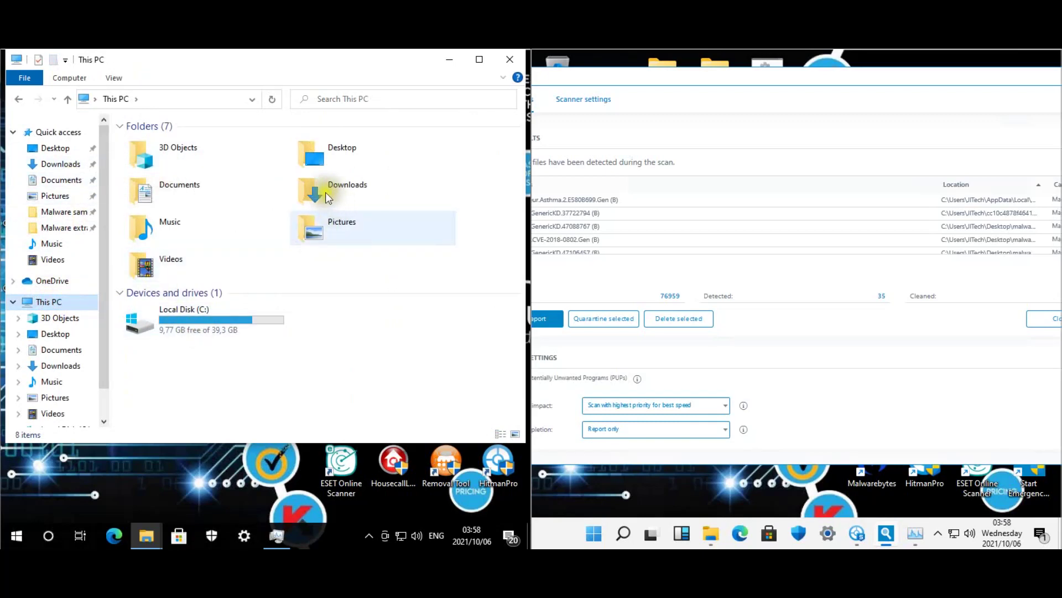
pyautogui.click(44, 165)
pyautogui.click(47, 180)
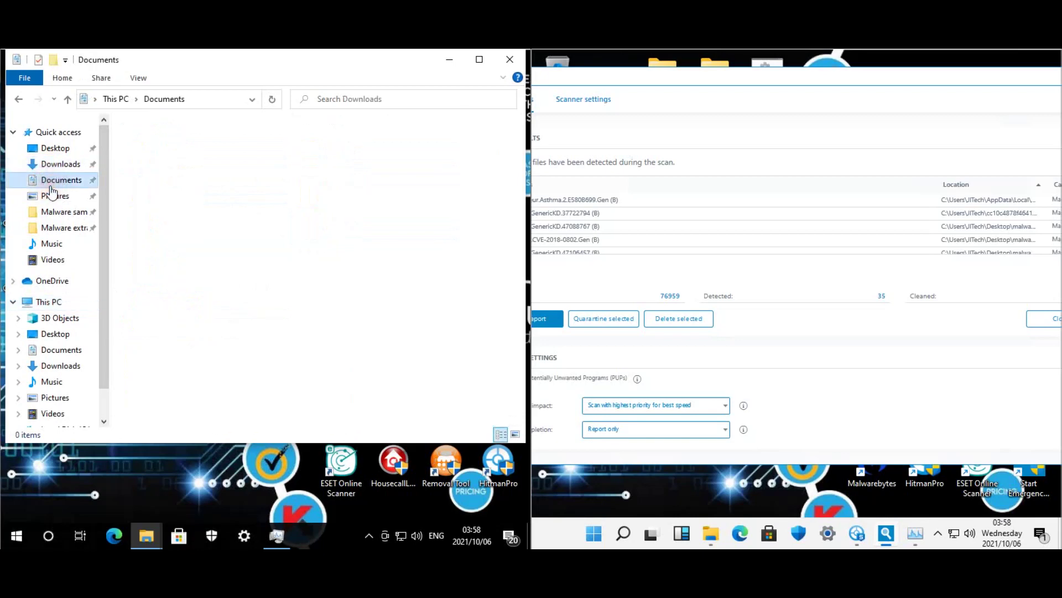
pyautogui.click(66, 197)
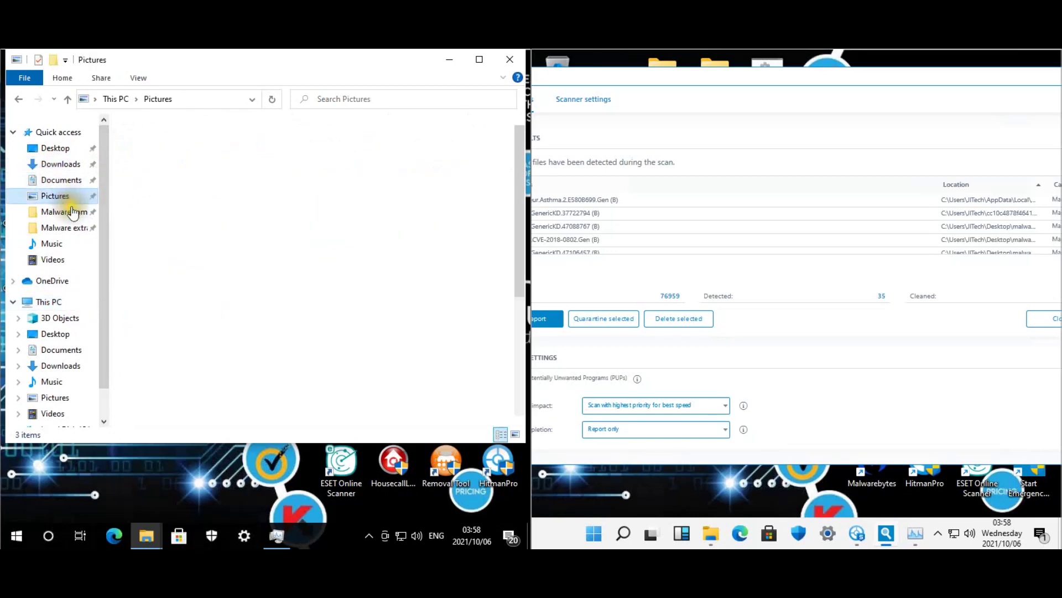
pyautogui.scroll(-3, 324, 254)
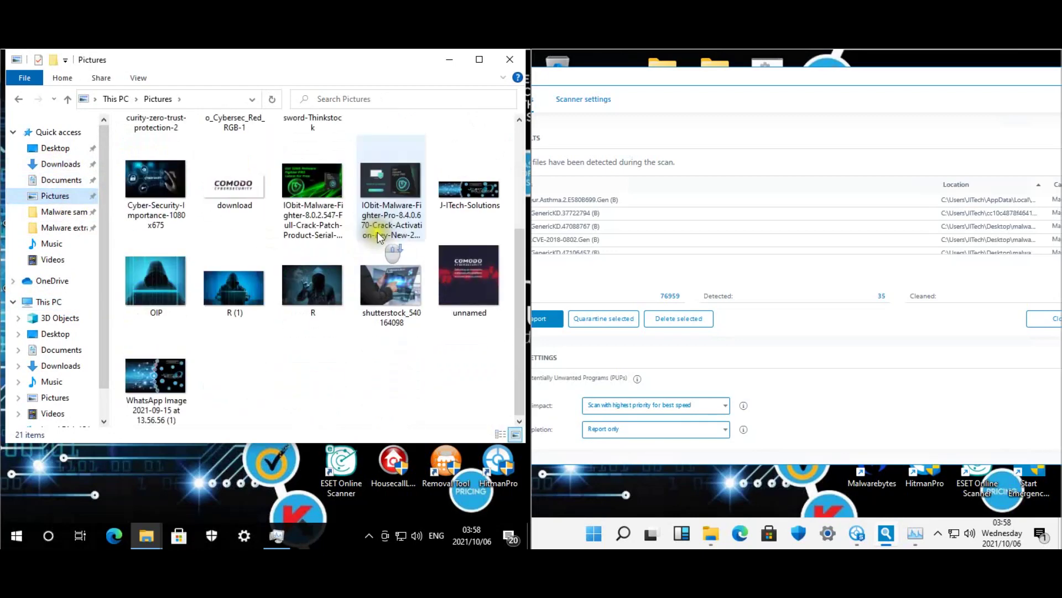
pyautogui.click(50, 216)
pyautogui.click(47, 228)
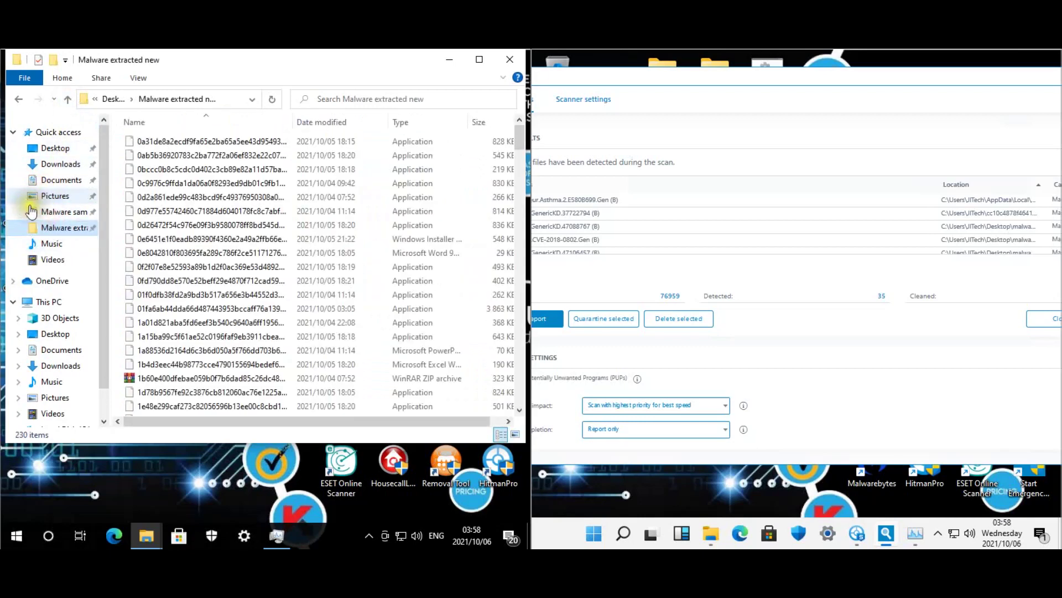
pyautogui.click(512, 59)
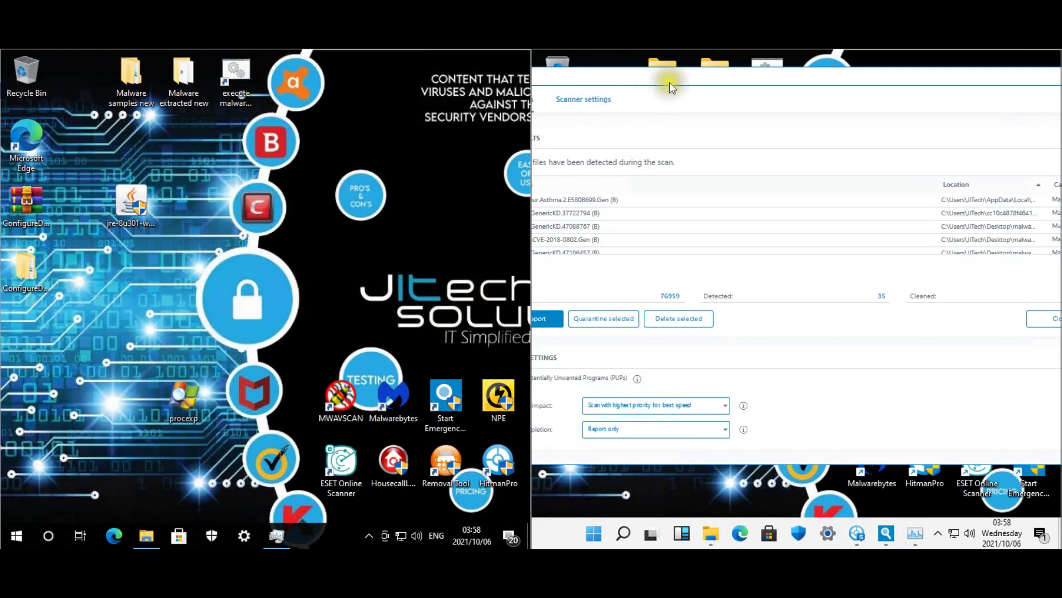
# Examine the threats and their file locations throughout HitmanPro's scan results on Windows 11, and close HitmanPro.
pyautogui.moveTo(673, 75); pyautogui.dragTo(735, 66)
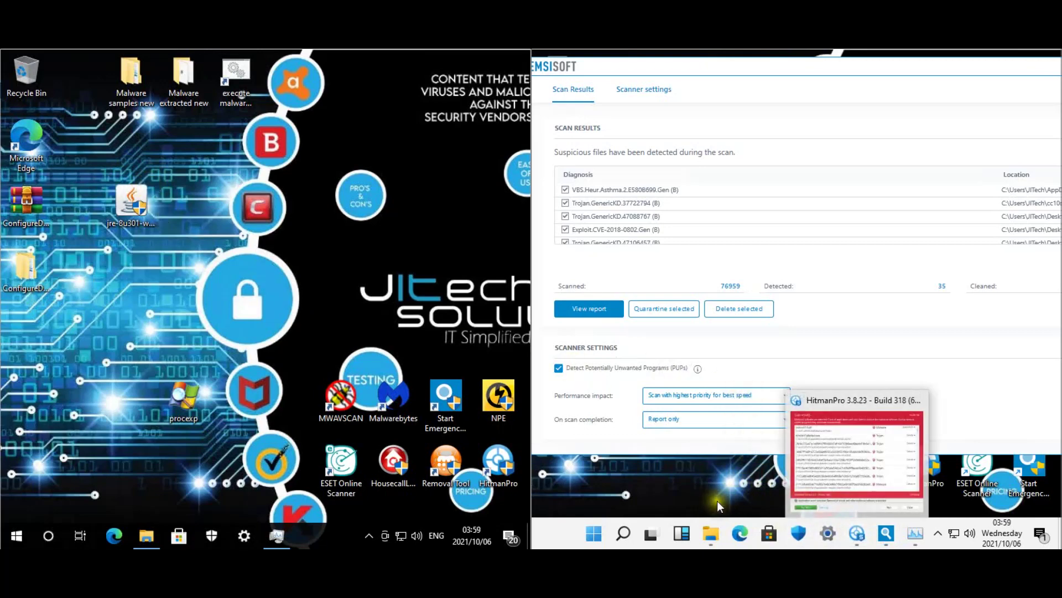
pyautogui.click(856, 528)
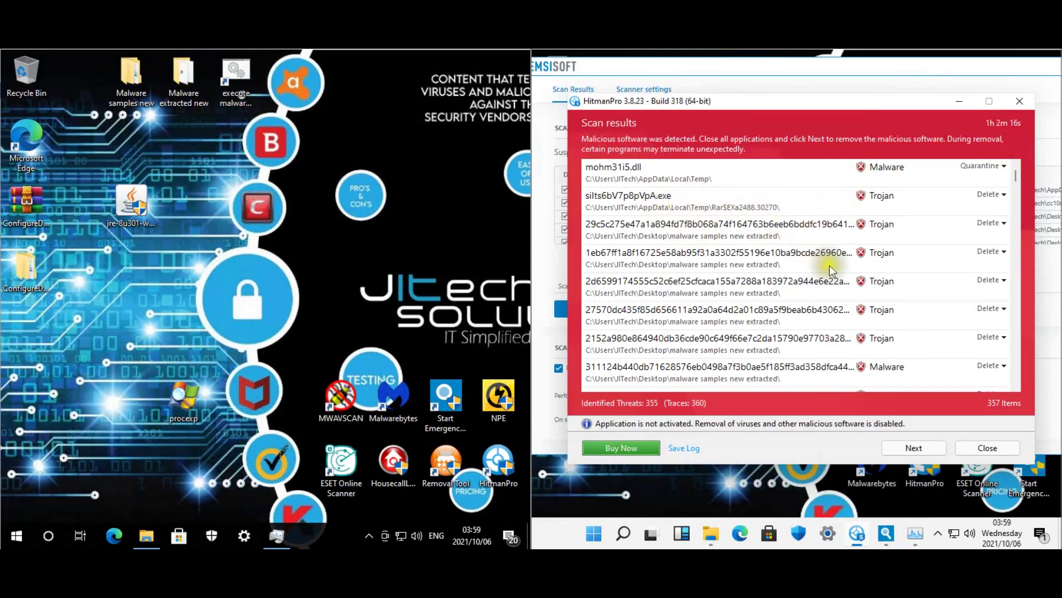
pyautogui.scroll(-10, 829, 267)
pyautogui.scroll(-6, 830, 270)
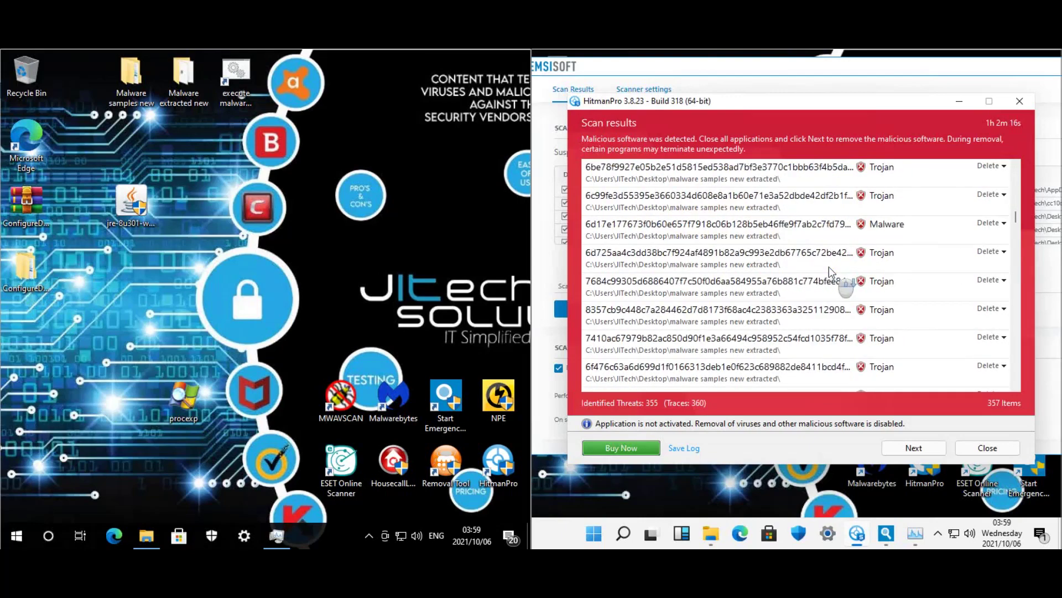
pyautogui.scroll(-3, 829, 267)
pyautogui.scroll(-4, 829, 271)
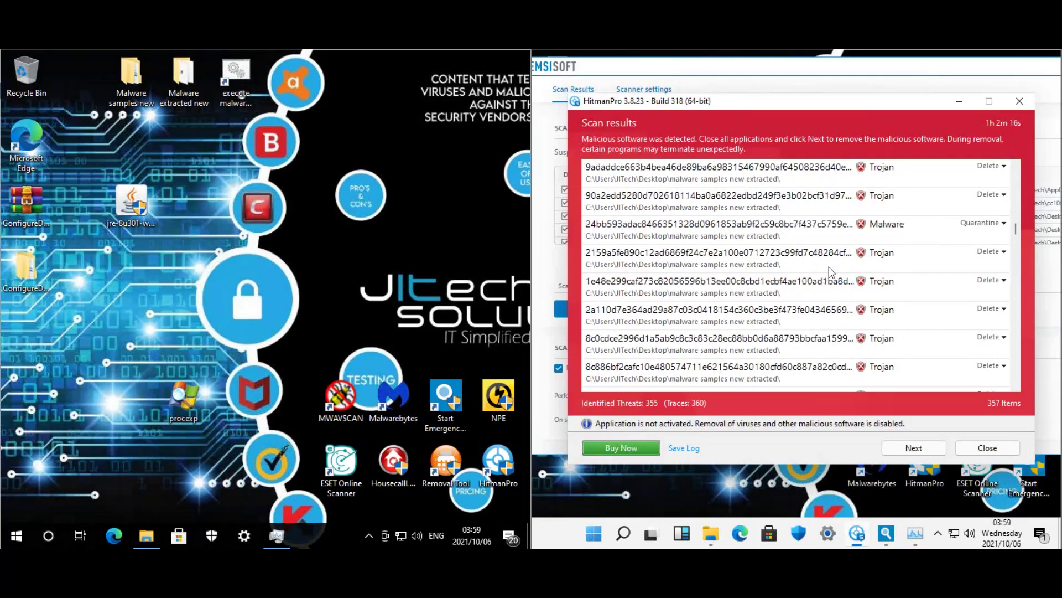
pyautogui.scroll(-2, 820, 262)
pyautogui.scroll(-3, 820, 262)
pyautogui.scroll(-3, 820, 265)
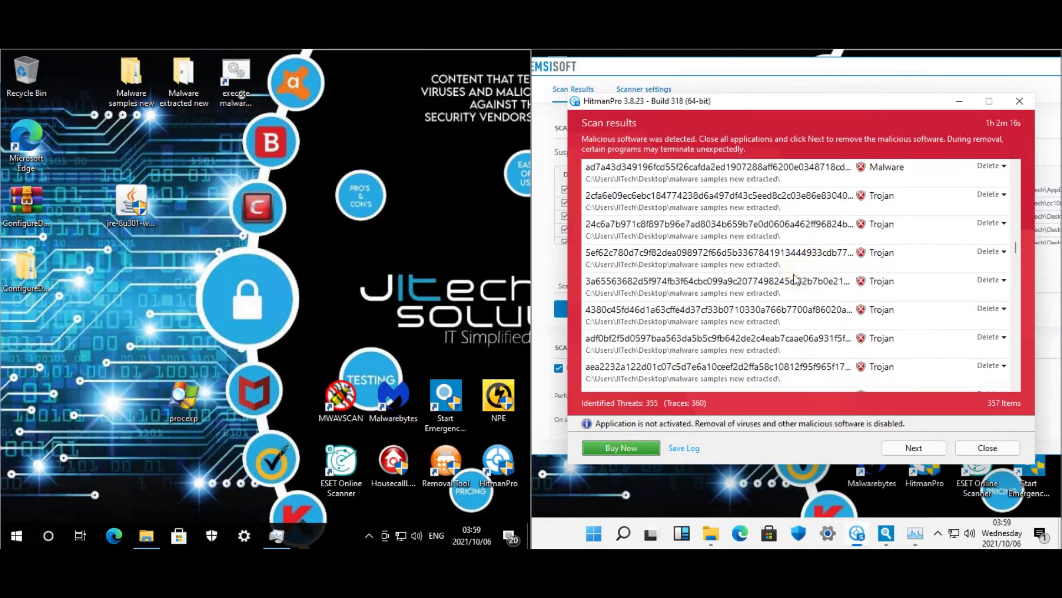
pyautogui.scroll(-3, 786, 270)
pyautogui.scroll(-5, 782, 267)
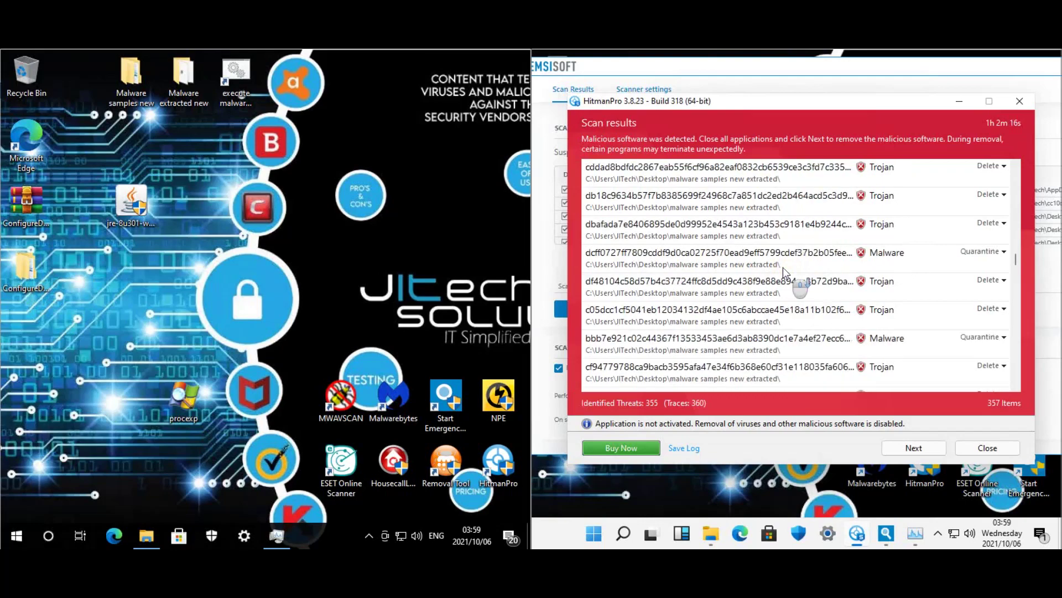
pyautogui.scroll(-10, 781, 267)
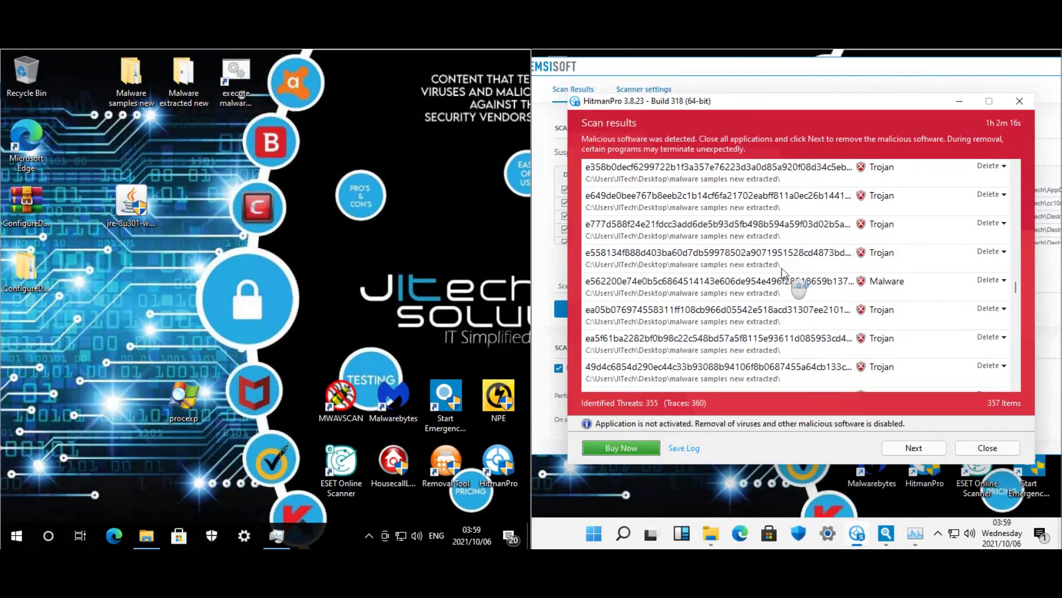
pyautogui.scroll(-10, 783, 271)
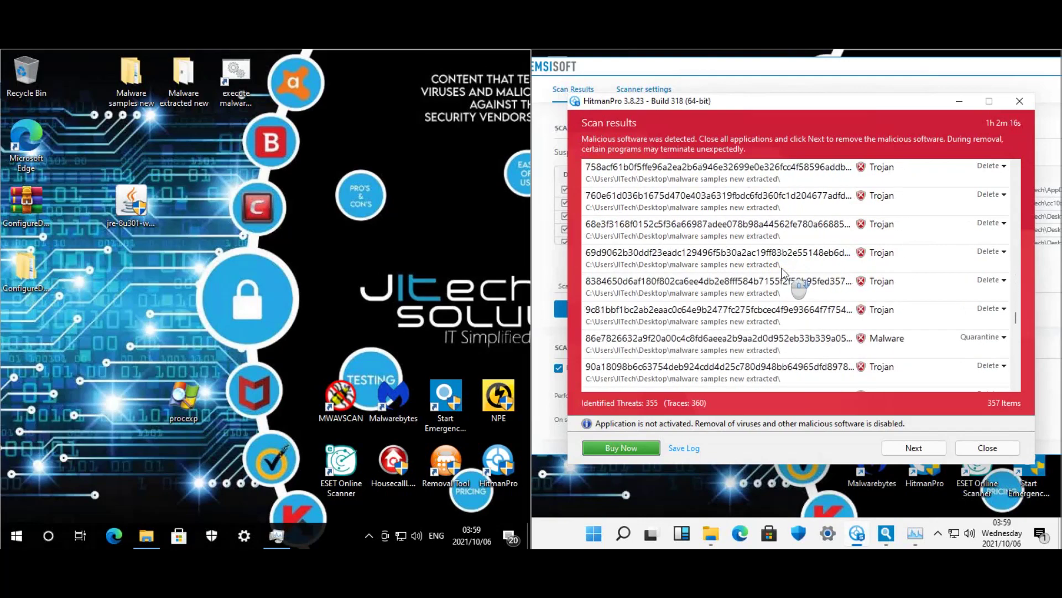
pyautogui.scroll(-3, 776, 270)
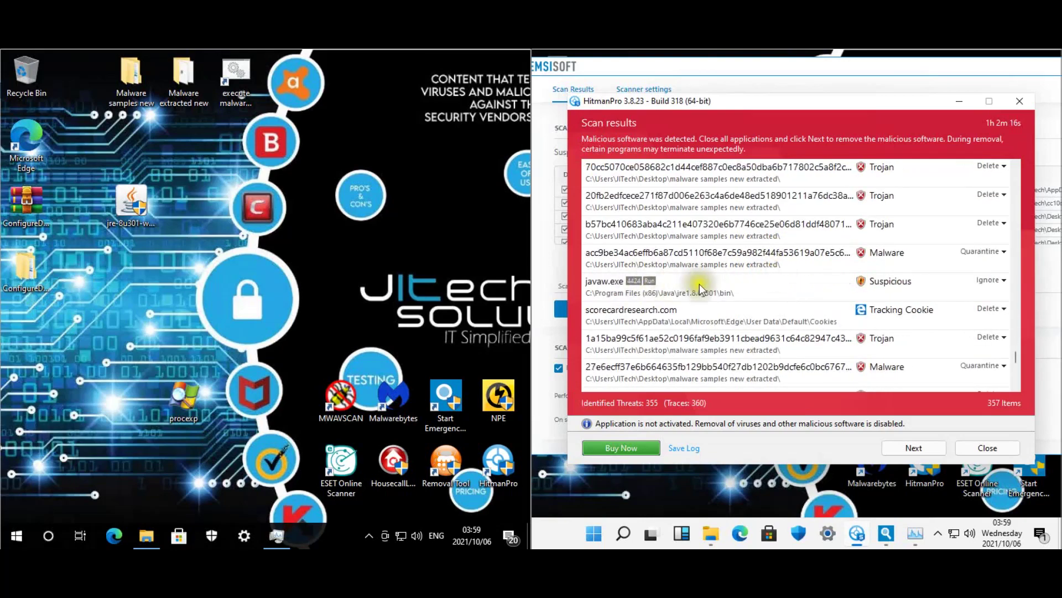
pyautogui.scroll(-10, 814, 274)
pyautogui.scroll(-6, 815, 272)
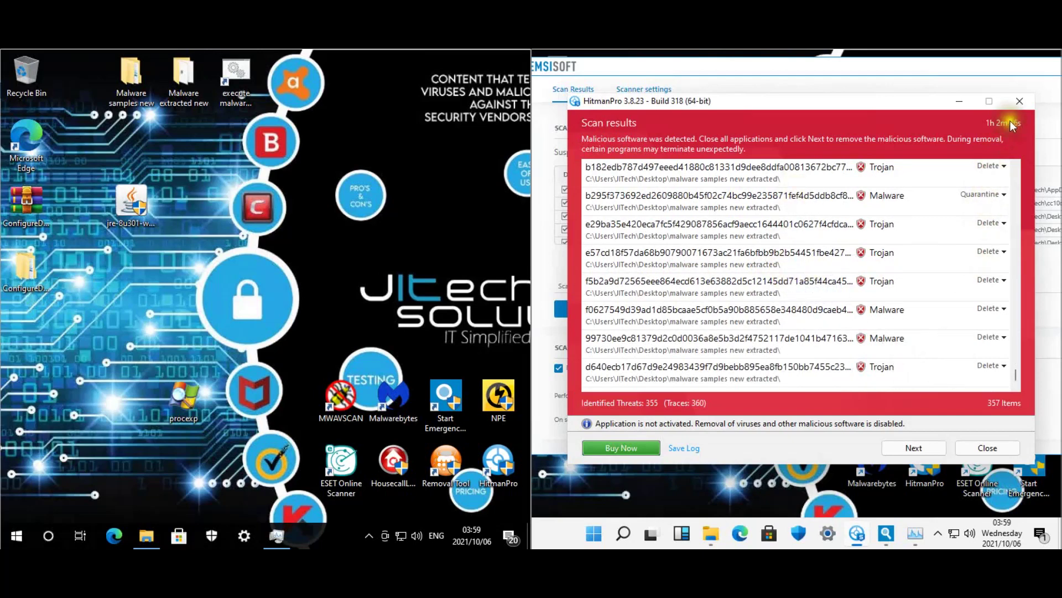
pyautogui.click(1019, 101)
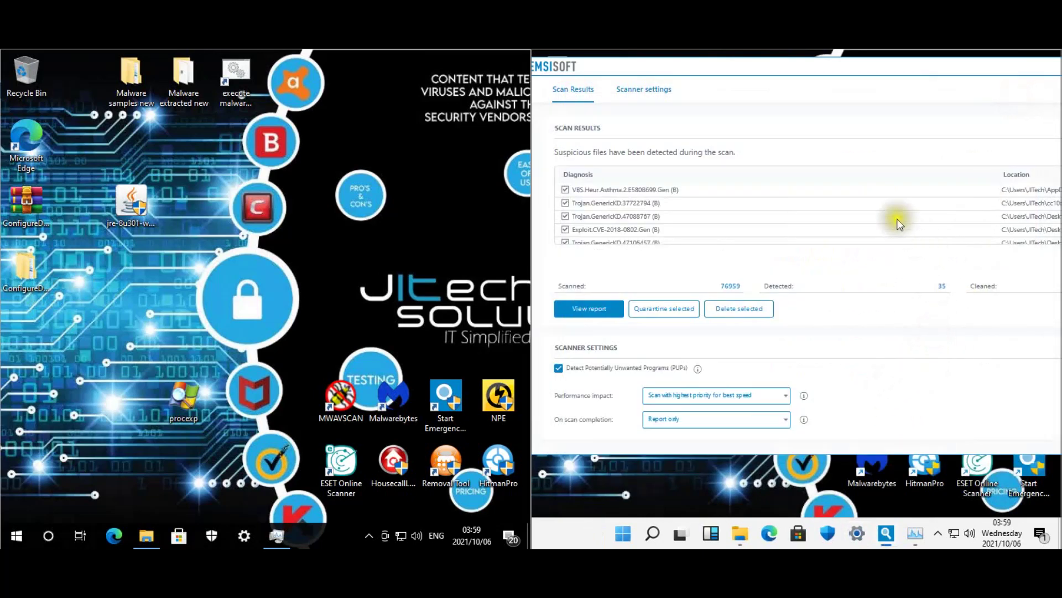
# Sort the Emsisoft detections on Windows 11 by location in descending order and inspect the detections located outside the malware folder.
pyautogui.click(1012, 178)
pyautogui.moveTo(889, 70); pyautogui.dragTo(846, 71)
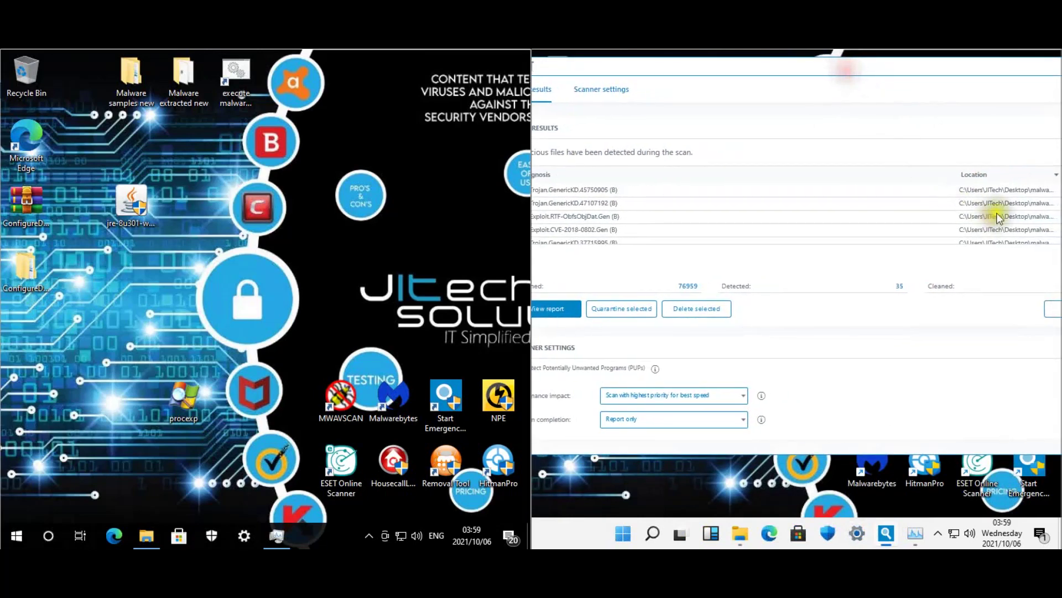
pyautogui.moveTo(924, 74); pyautogui.dragTo(864, 68)
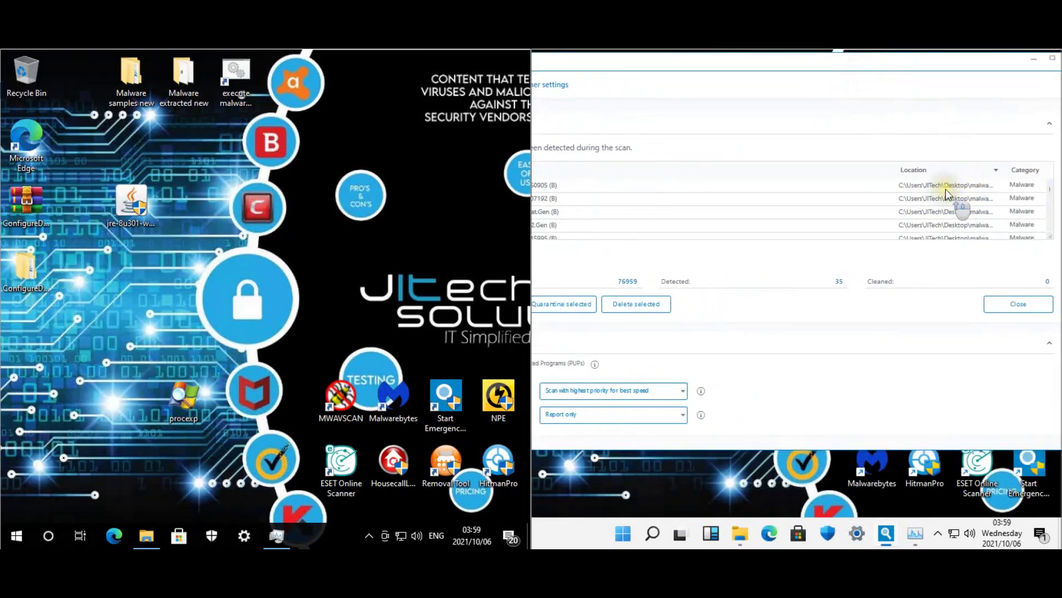
pyautogui.scroll(-3, 961, 188)
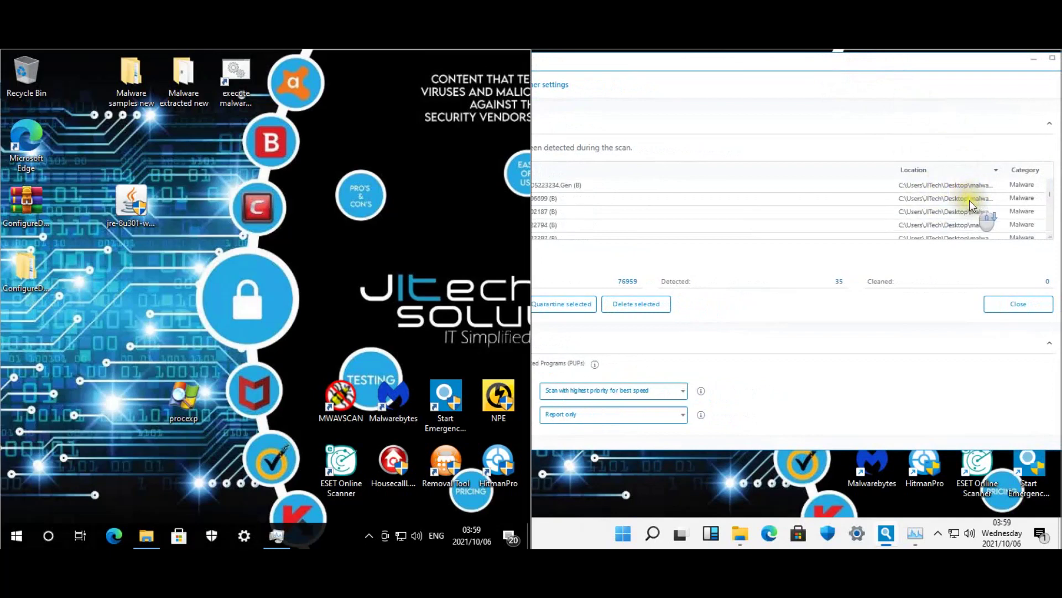
pyautogui.scroll(-5, 964, 211)
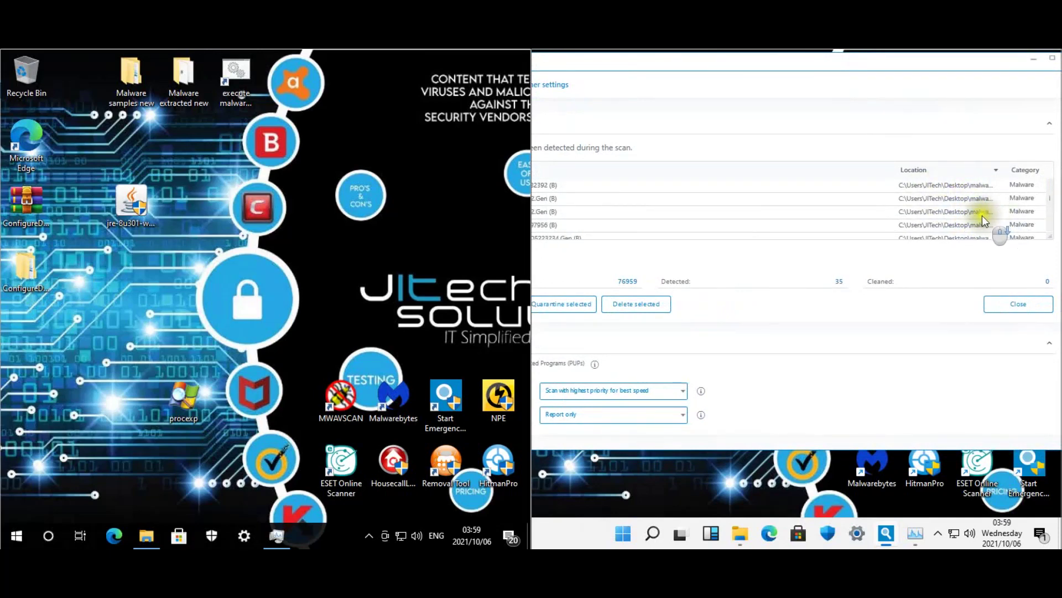
pyautogui.scroll(-3, 977, 218)
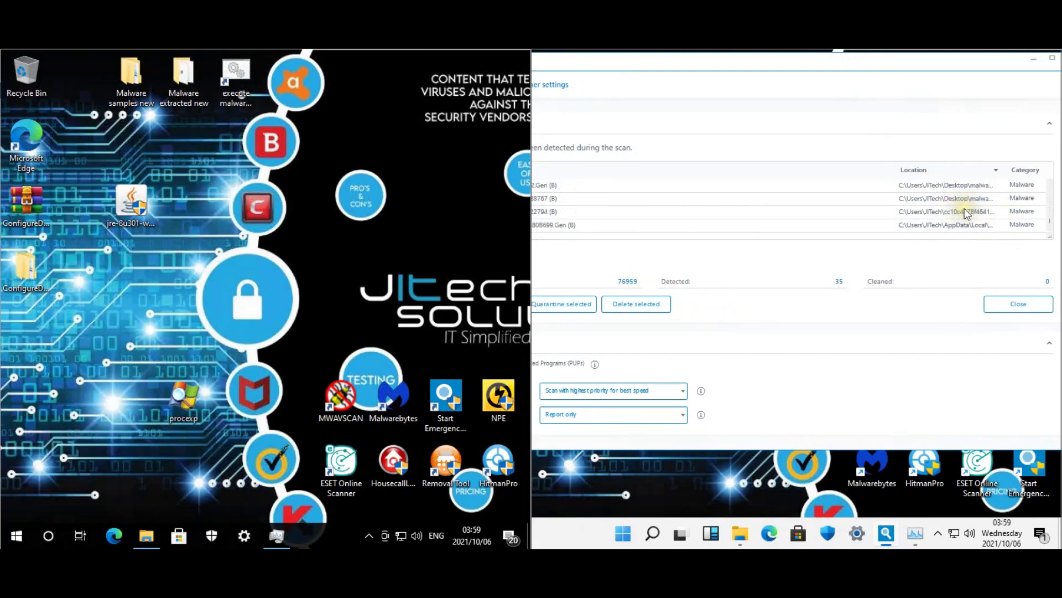
pyautogui.click(965, 209)
pyautogui.click(971, 227)
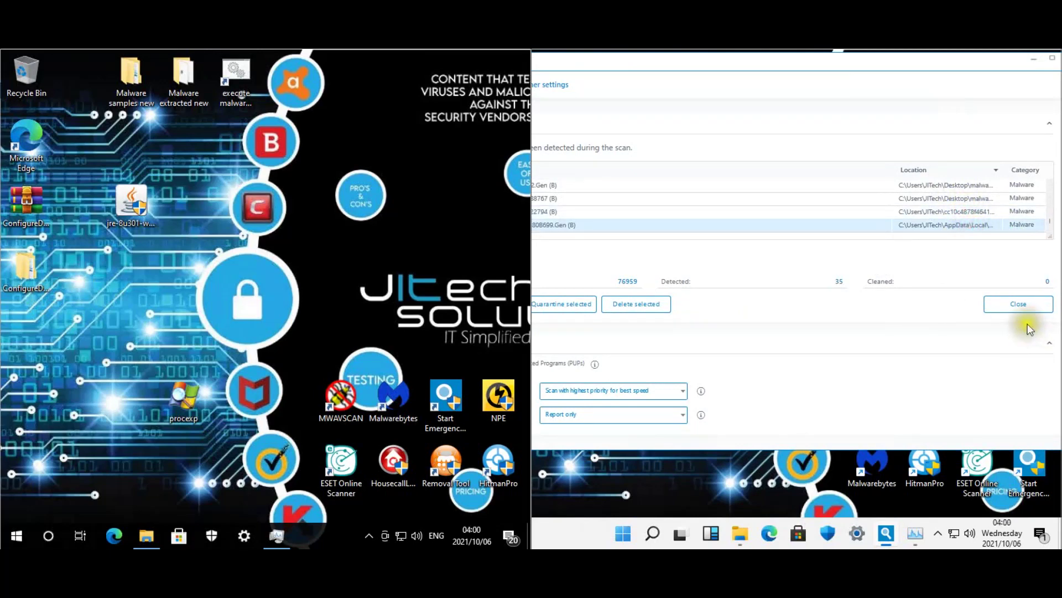
# Close the Emsisoft scan results on Windows 11 and exit Emsisoft Emergency Kit.
pyautogui.click(1024, 308)
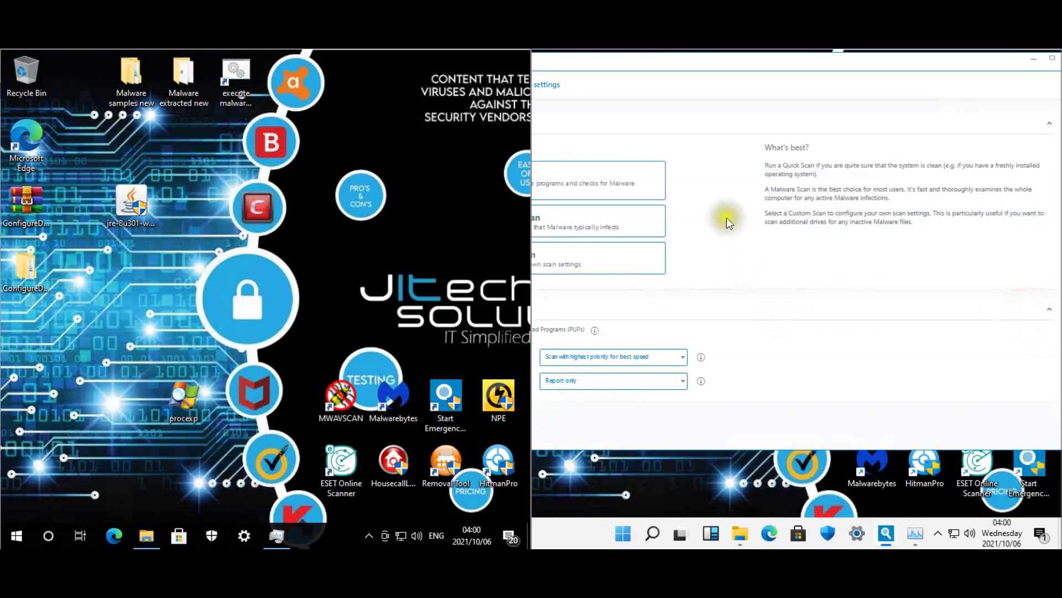
pyautogui.doubleClick(921, 72)
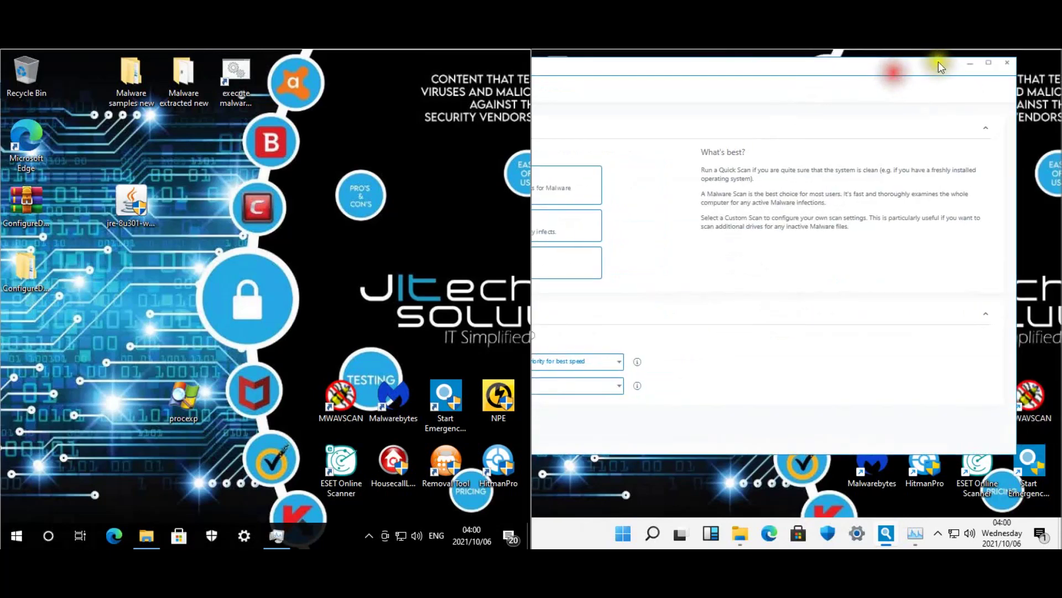
pyautogui.click(1009, 61)
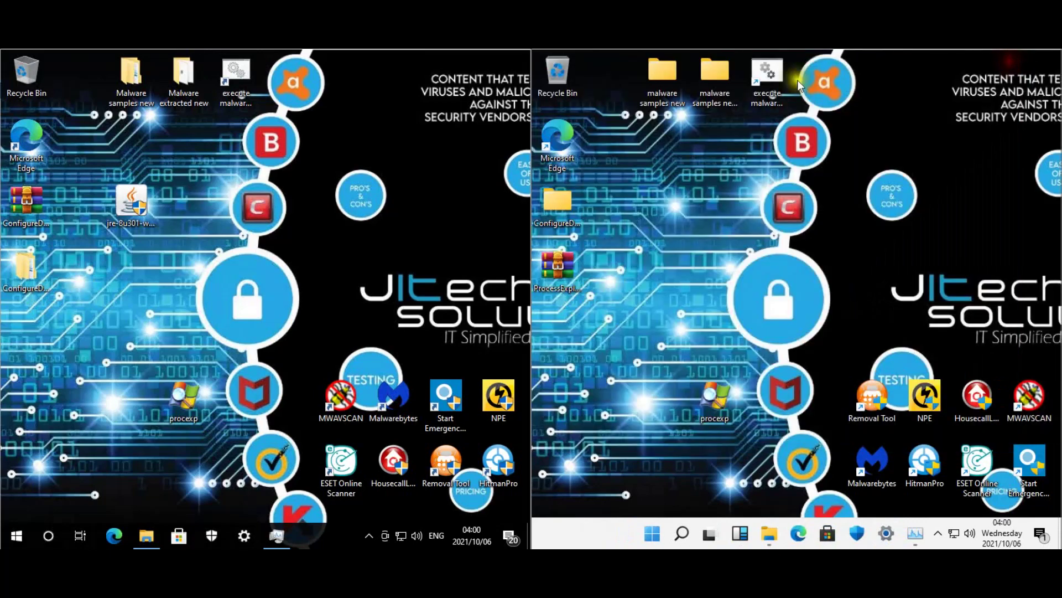
# Compare the remaining files in the extracted malware folders on Windows 10 and Windows 11, and close the Windows 10 folder.
pyautogui.doubleClick(711, 85)
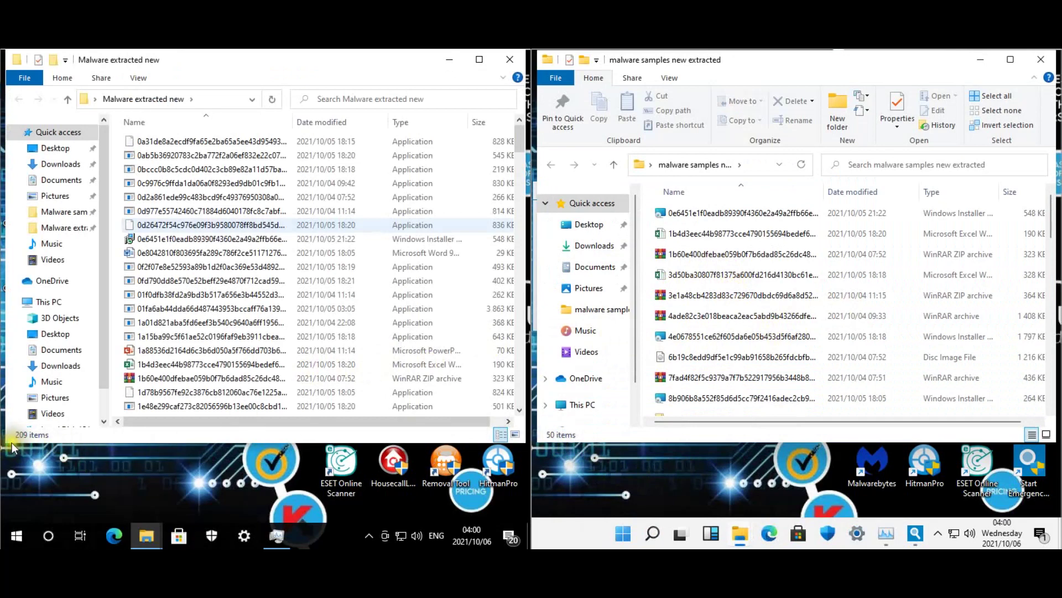
pyautogui.click(509, 60)
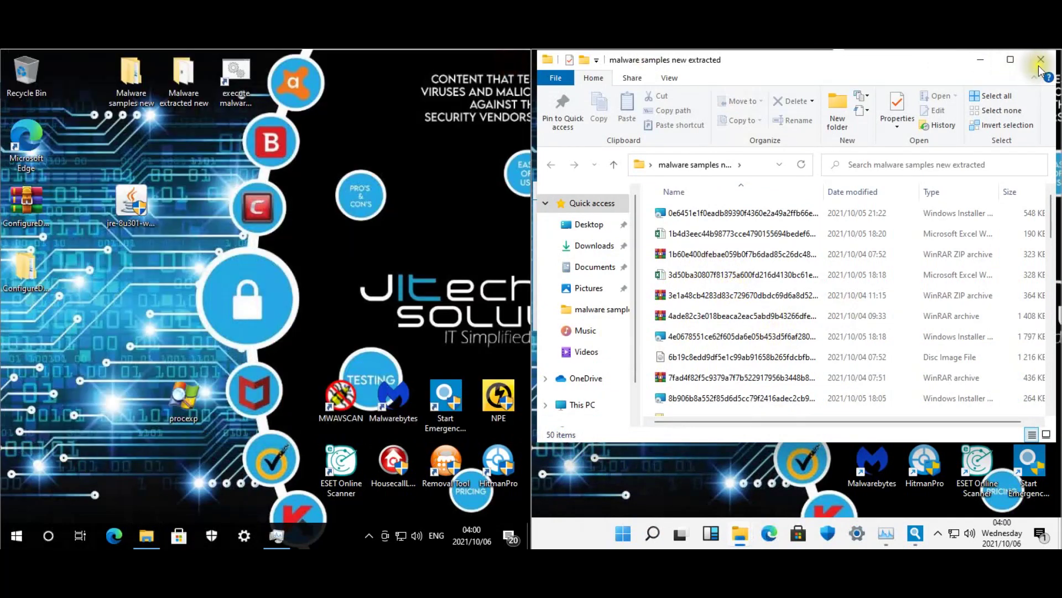